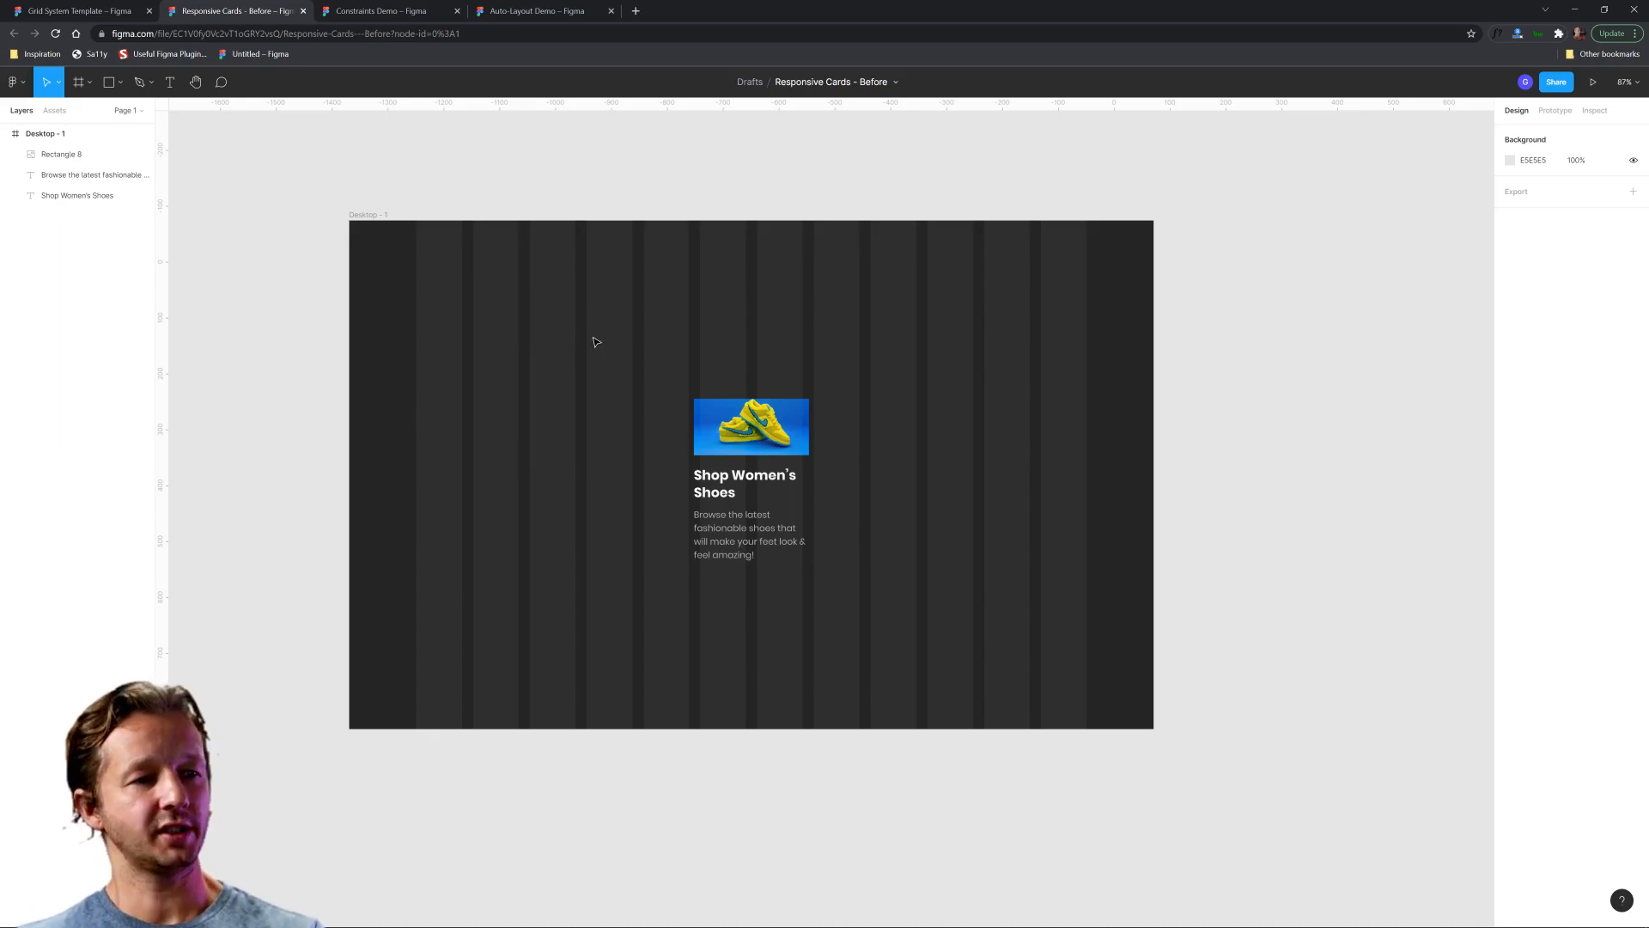
# Move the shoe card's image and texts to the grid's first column and resize them to span three columns, 285 wide.
pyautogui.click(65, 157)
pyautogui.click(67, 198)
pyautogui.click(642, 336)
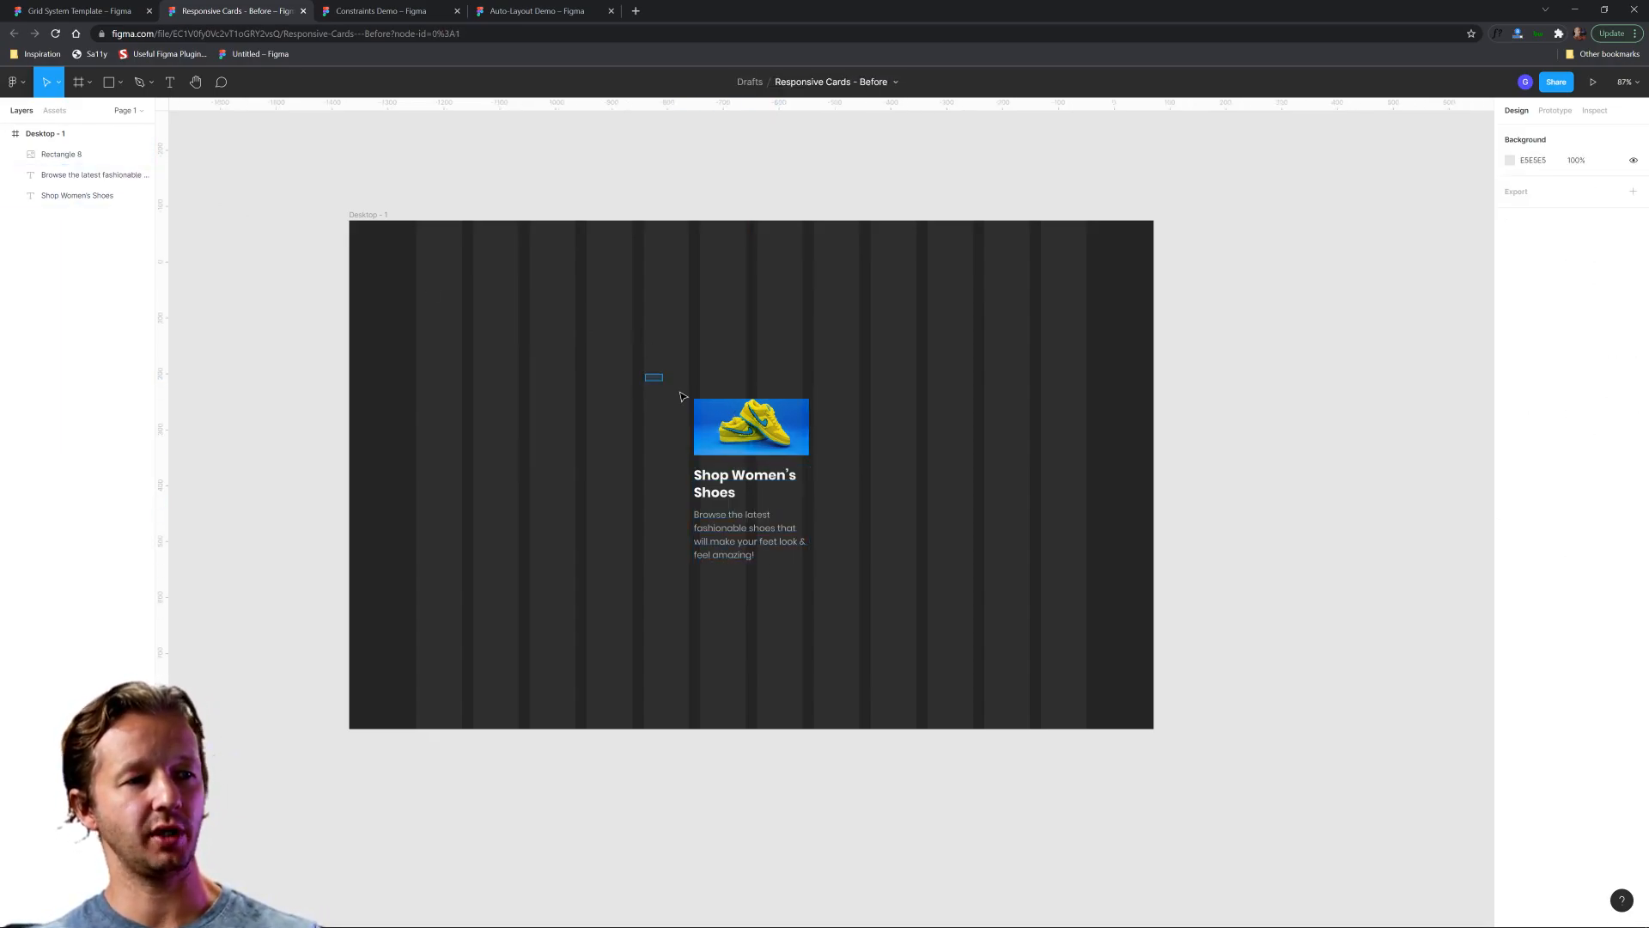
pyautogui.moveTo(667, 386); pyautogui.dragTo(896, 591)
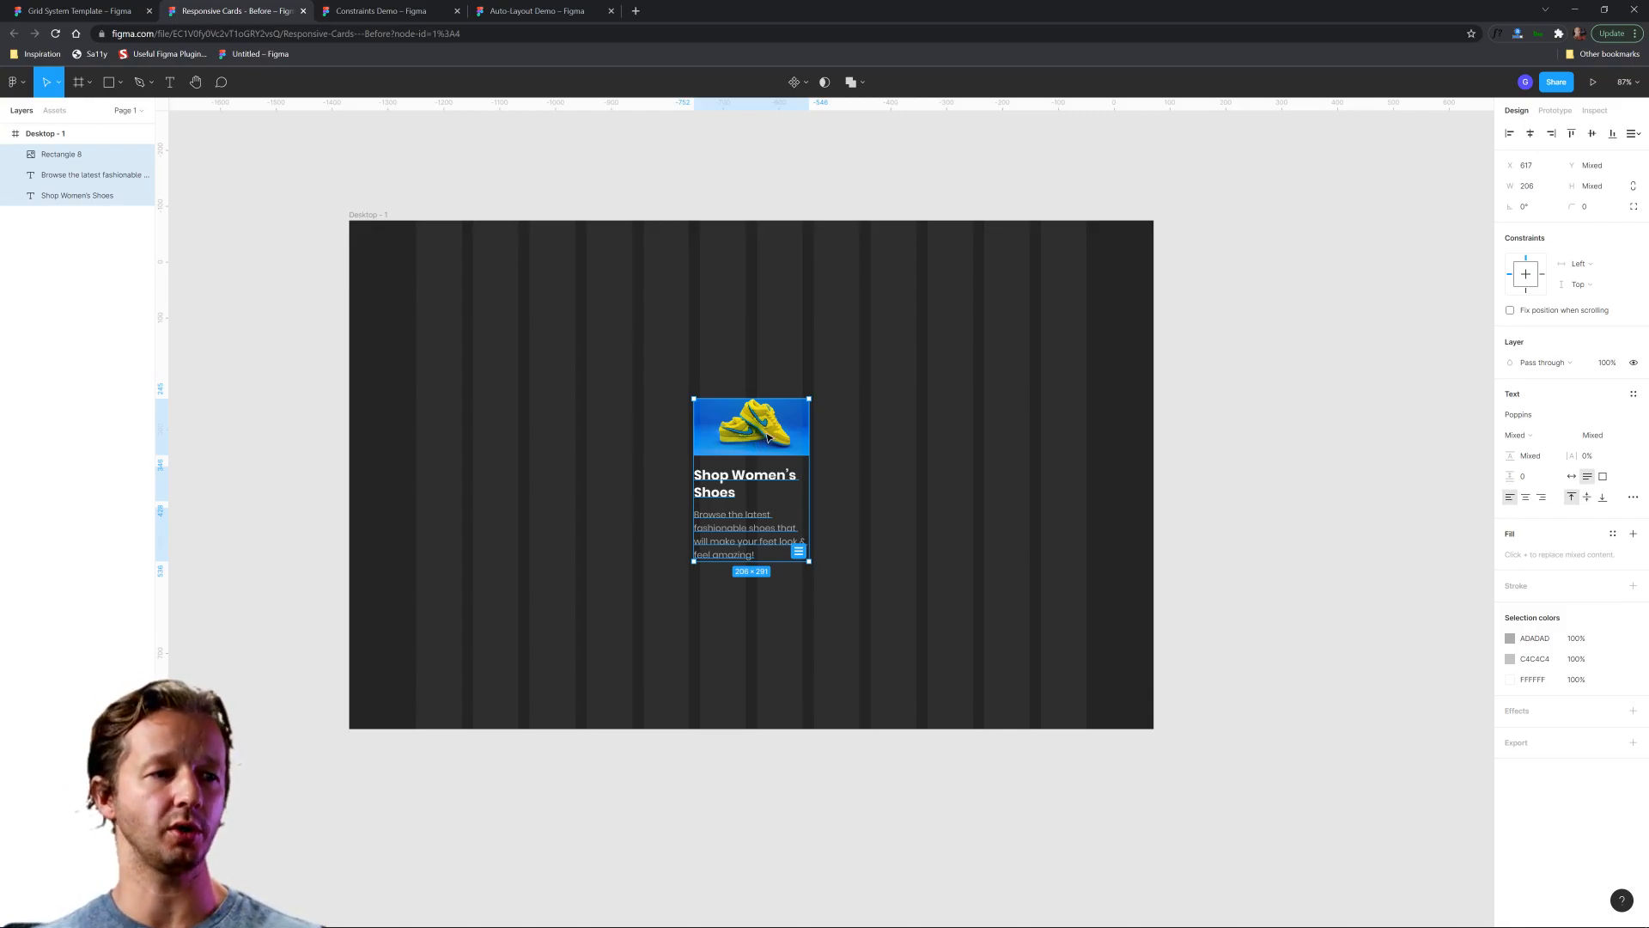
pyautogui.moveTo(767, 436); pyautogui.dragTo(575, 407)
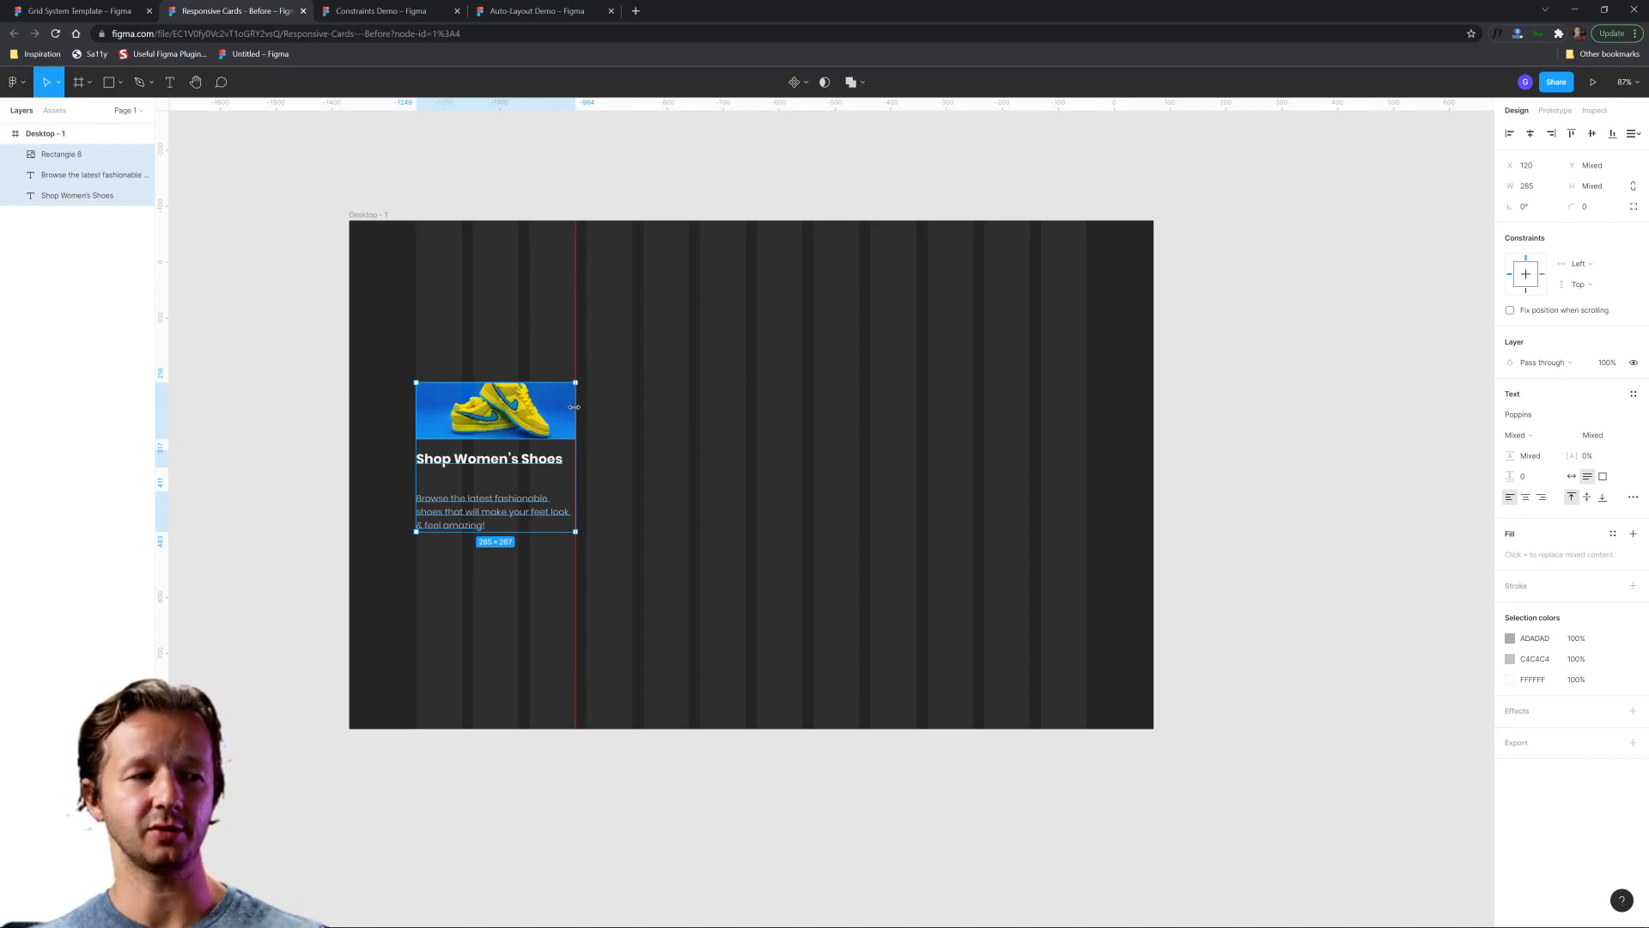
pyautogui.moveTo(573, 407); pyautogui.dragTo(575, 407)
pyautogui.click(617, 422)
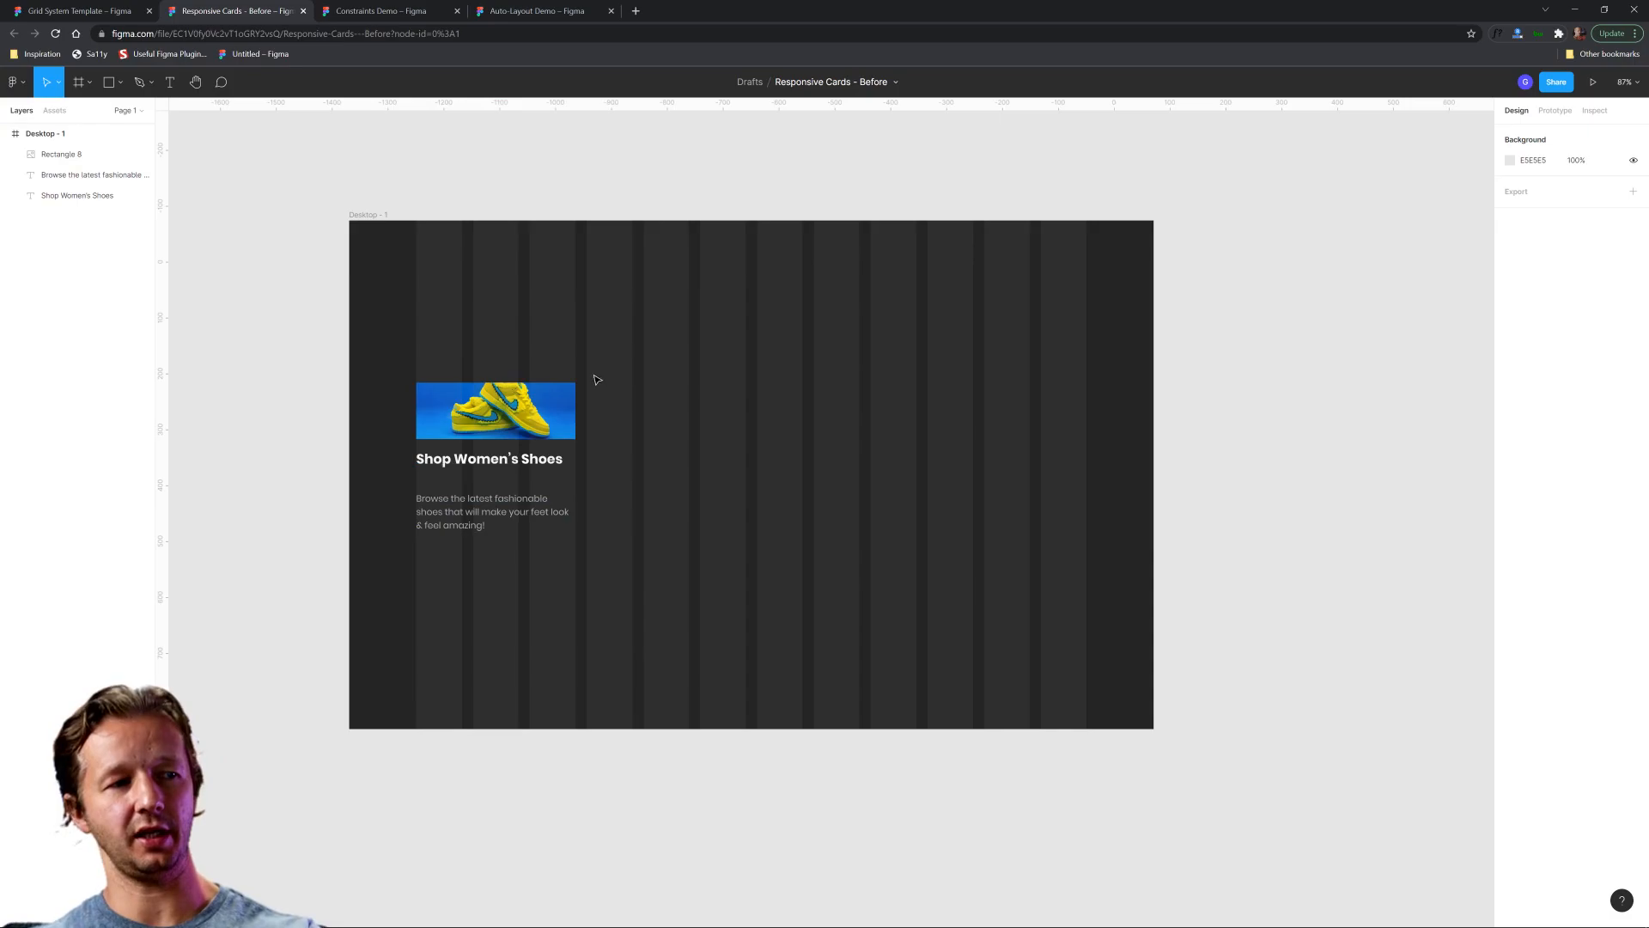
# Move the card's description text up so it sits 20 below the heading.
pyautogui.moveTo(414, 292); pyautogui.dragTo(1086, 369)
pyautogui.moveTo(414, 352); pyautogui.dragTo(577, 363)
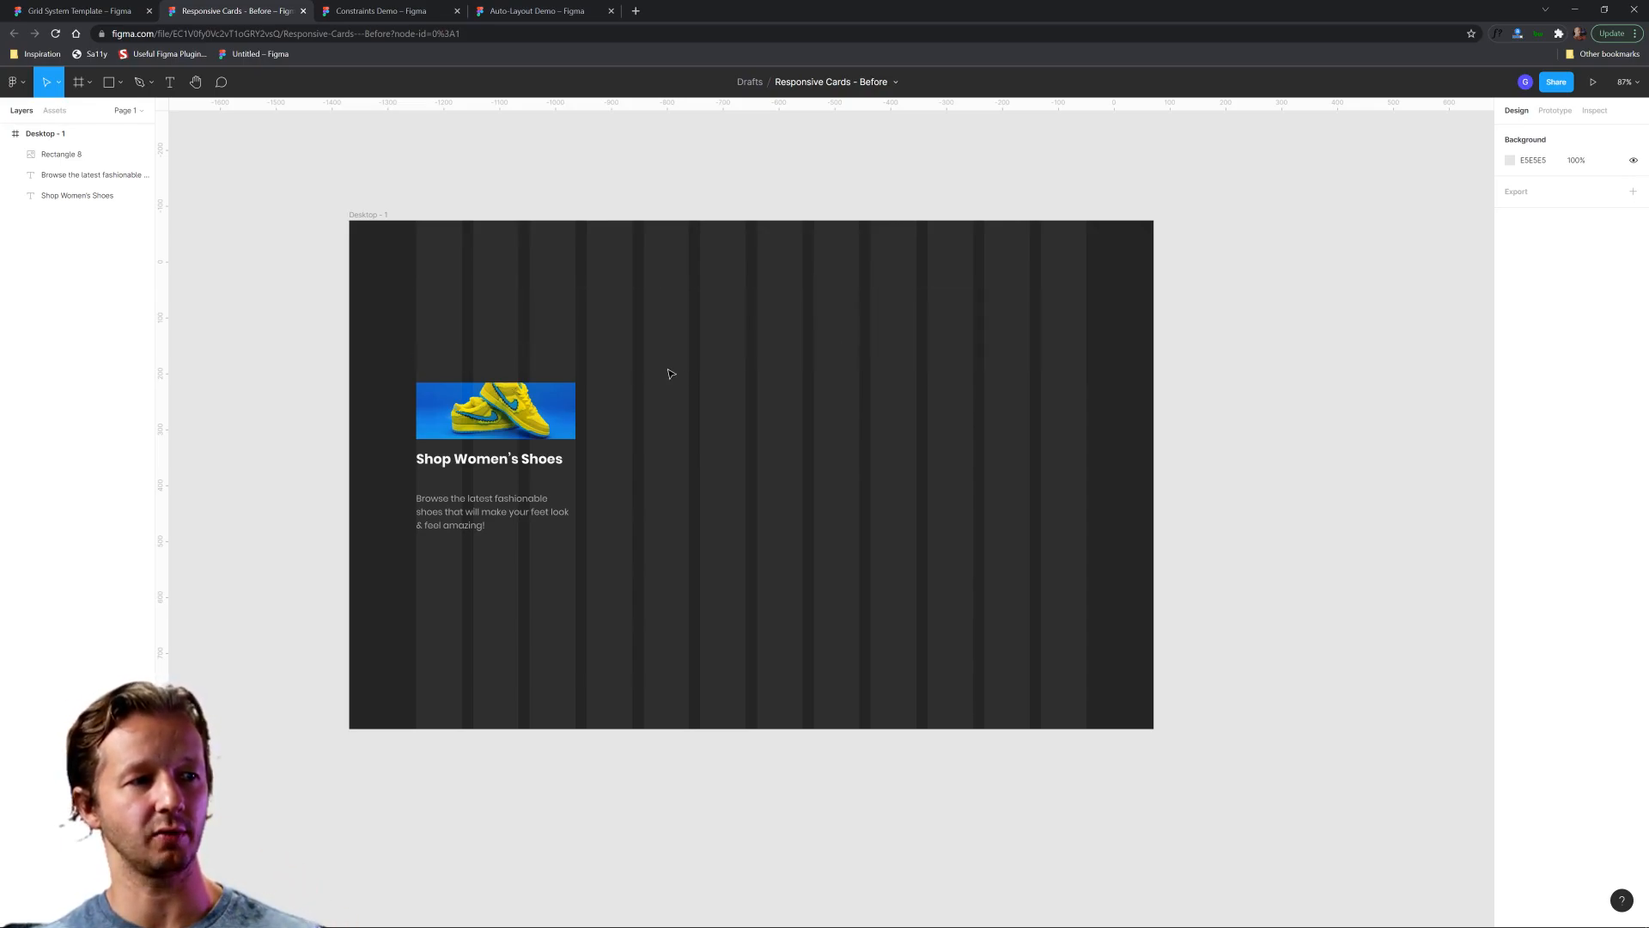
pyautogui.click(478, 512)
pyautogui.moveTo(480, 514); pyautogui.dragTo(479, 500)
pyautogui.click(614, 591)
# Duplicate the card's image and texts three times across the grid, making a row of four cards each three columns wide.
pyautogui.moveTo(376, 306); pyautogui.dragTo(636, 528)
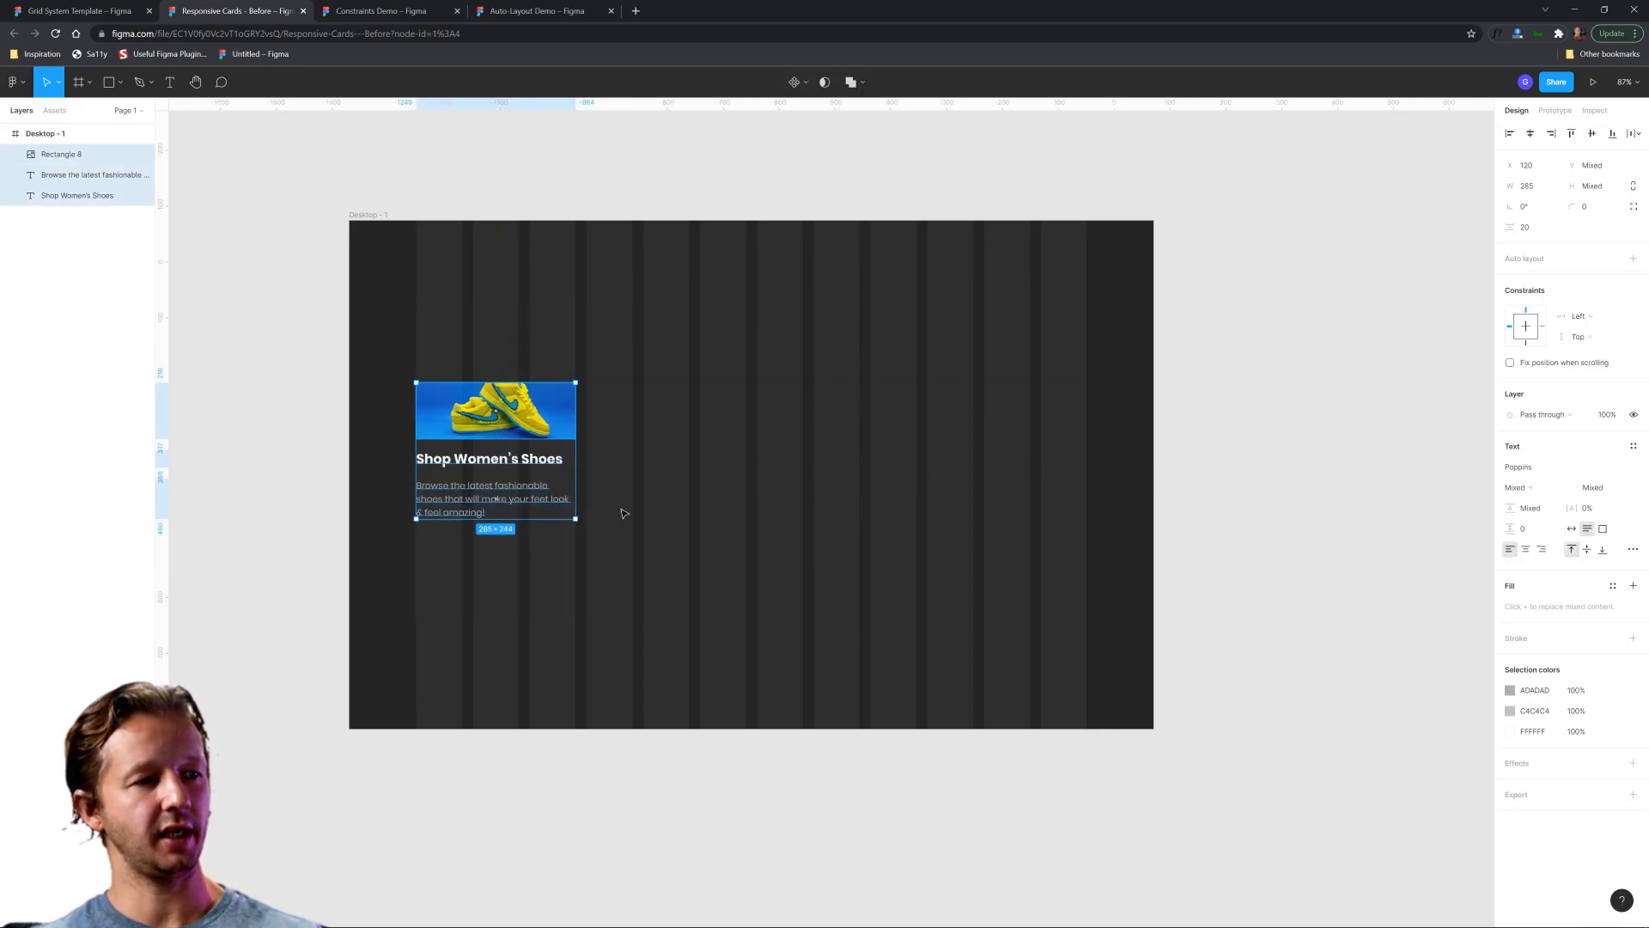
pyautogui.hotkey('ctrl', 'd')
pyautogui.moveTo(501, 414); pyautogui.dragTo(709, 423)
pyautogui.hotkey('ctrl', 'd')
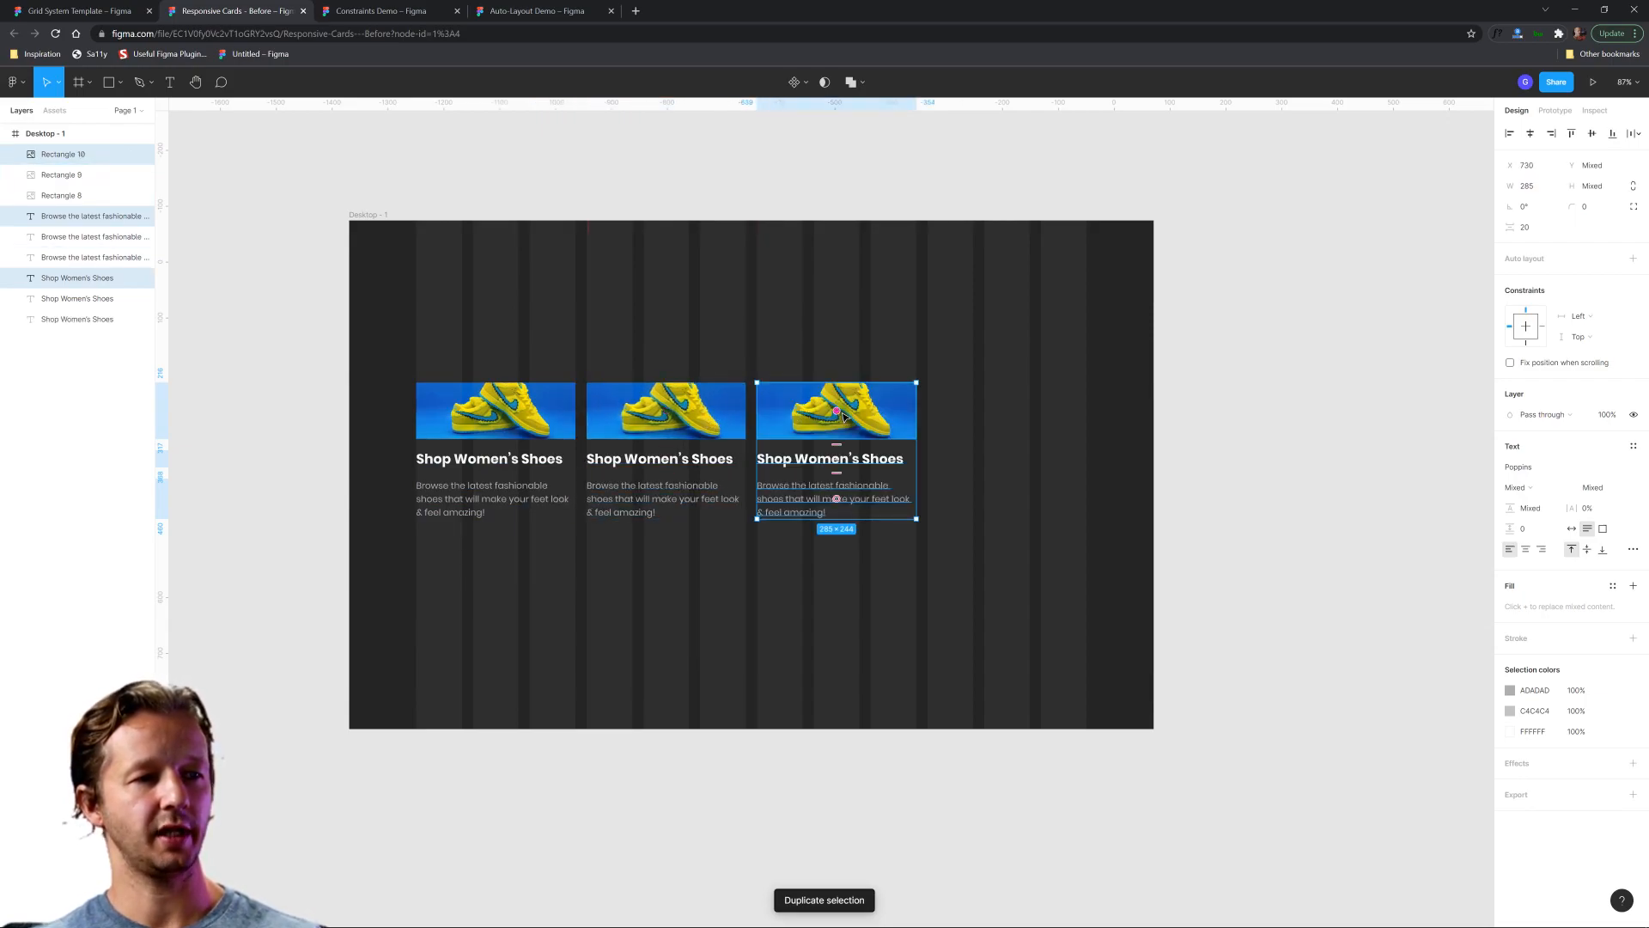
pyautogui.hotkey('ctrl', 'd')
pyautogui.click(942, 615)
pyautogui.scroll(1, 609, 553)
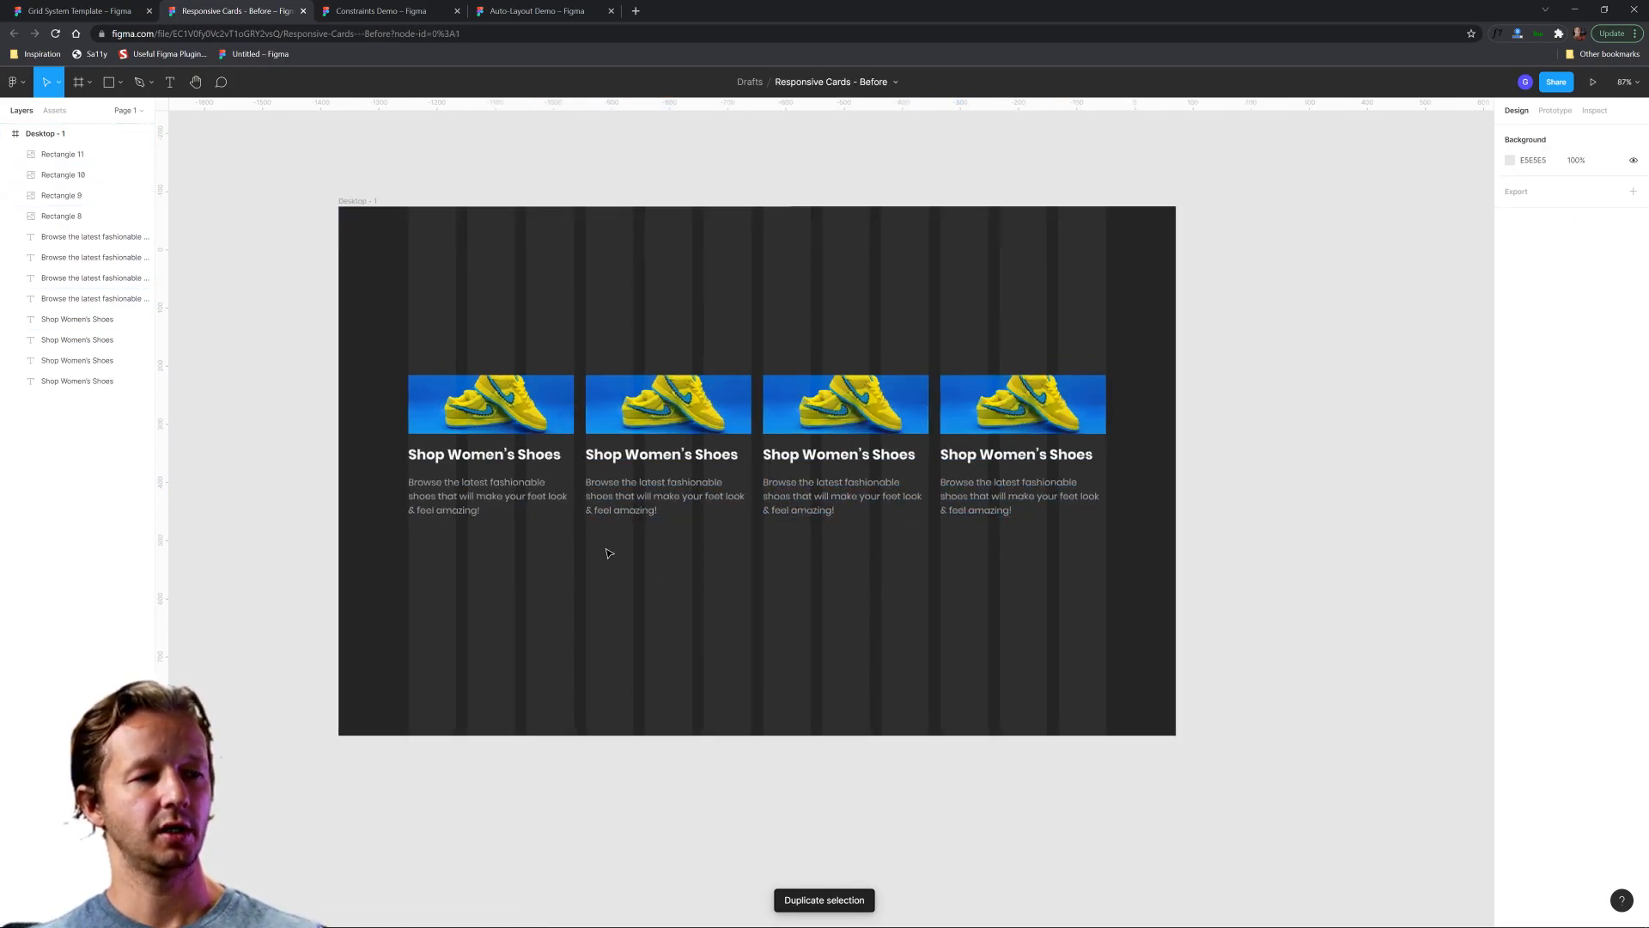
# Try resizing the Desktop - 1 frame horizontally from its outer edge.
pyautogui.scroll(2, 609, 553)
pyautogui.click(307, 127)
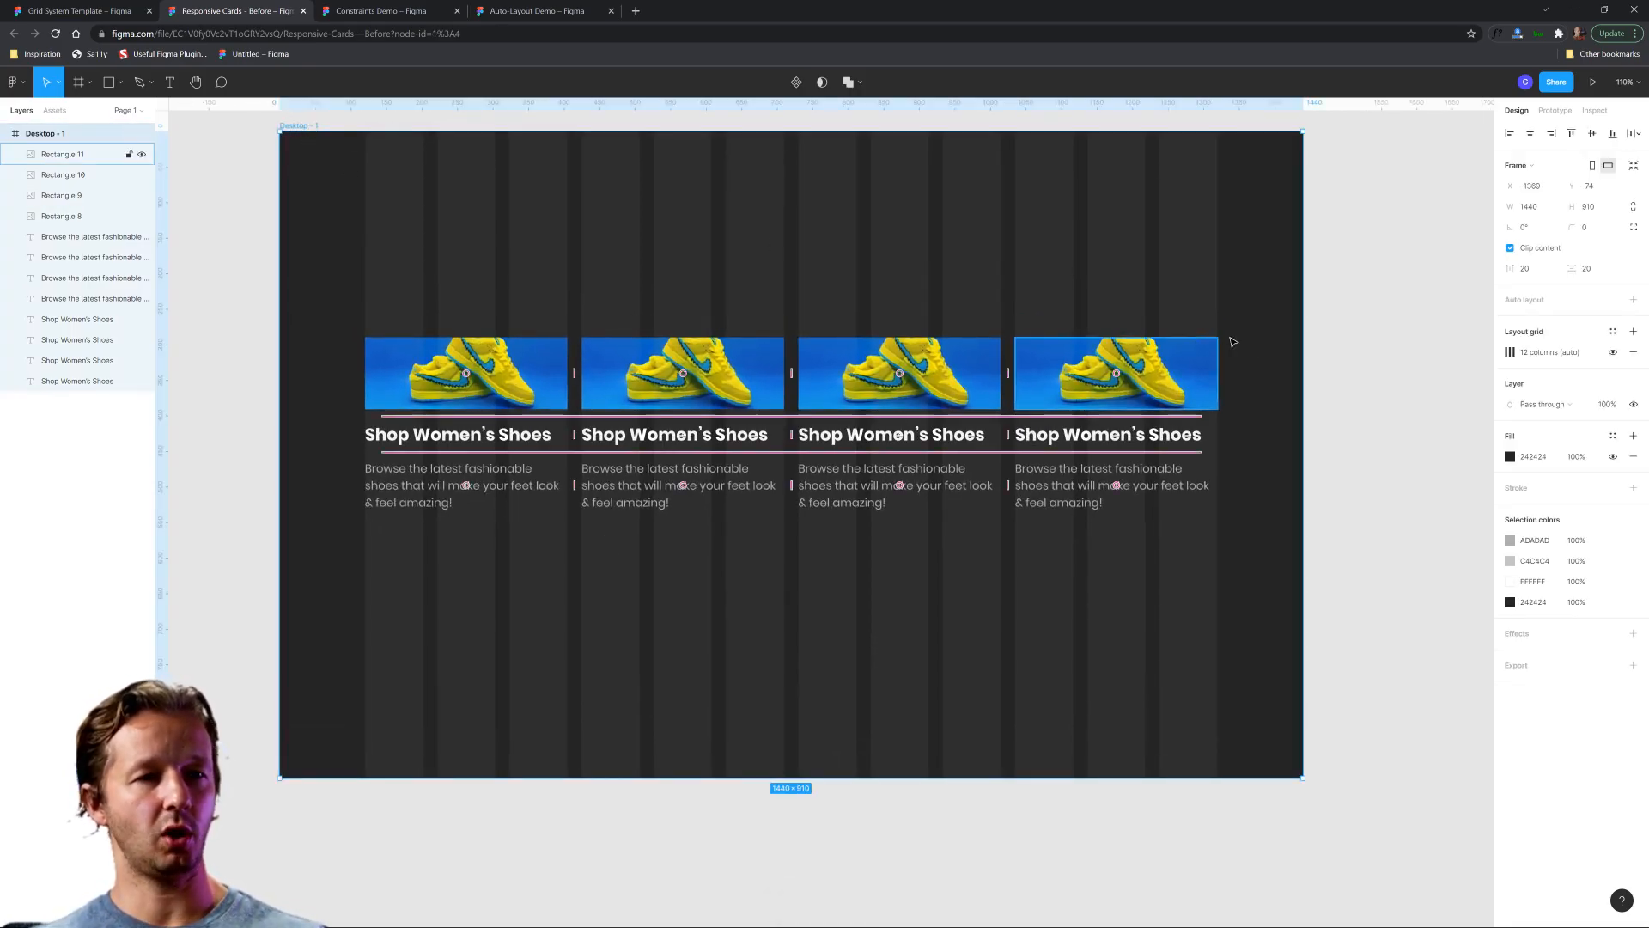
pyautogui.moveTo(1303, 315); pyautogui.dragTo(1303, 382)
pyautogui.click(888, 602)
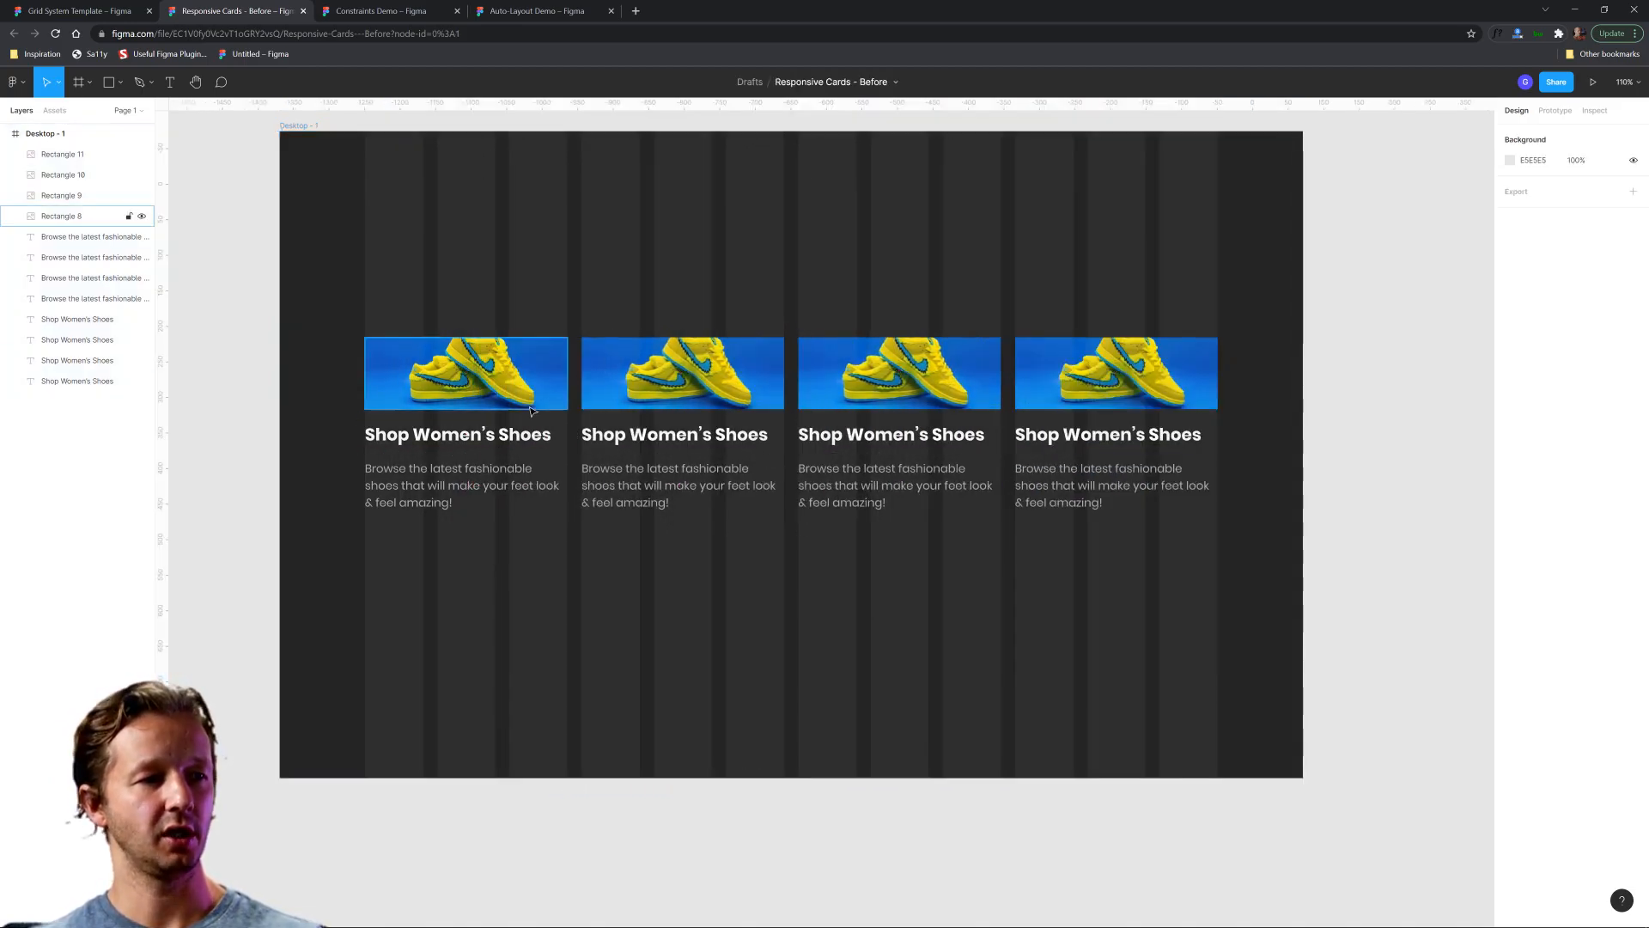
# Try narrowing all four cards together to about 583 wide, and undo the resize.
pyautogui.moveTo(311, 306); pyautogui.dragTo(1206, 583)
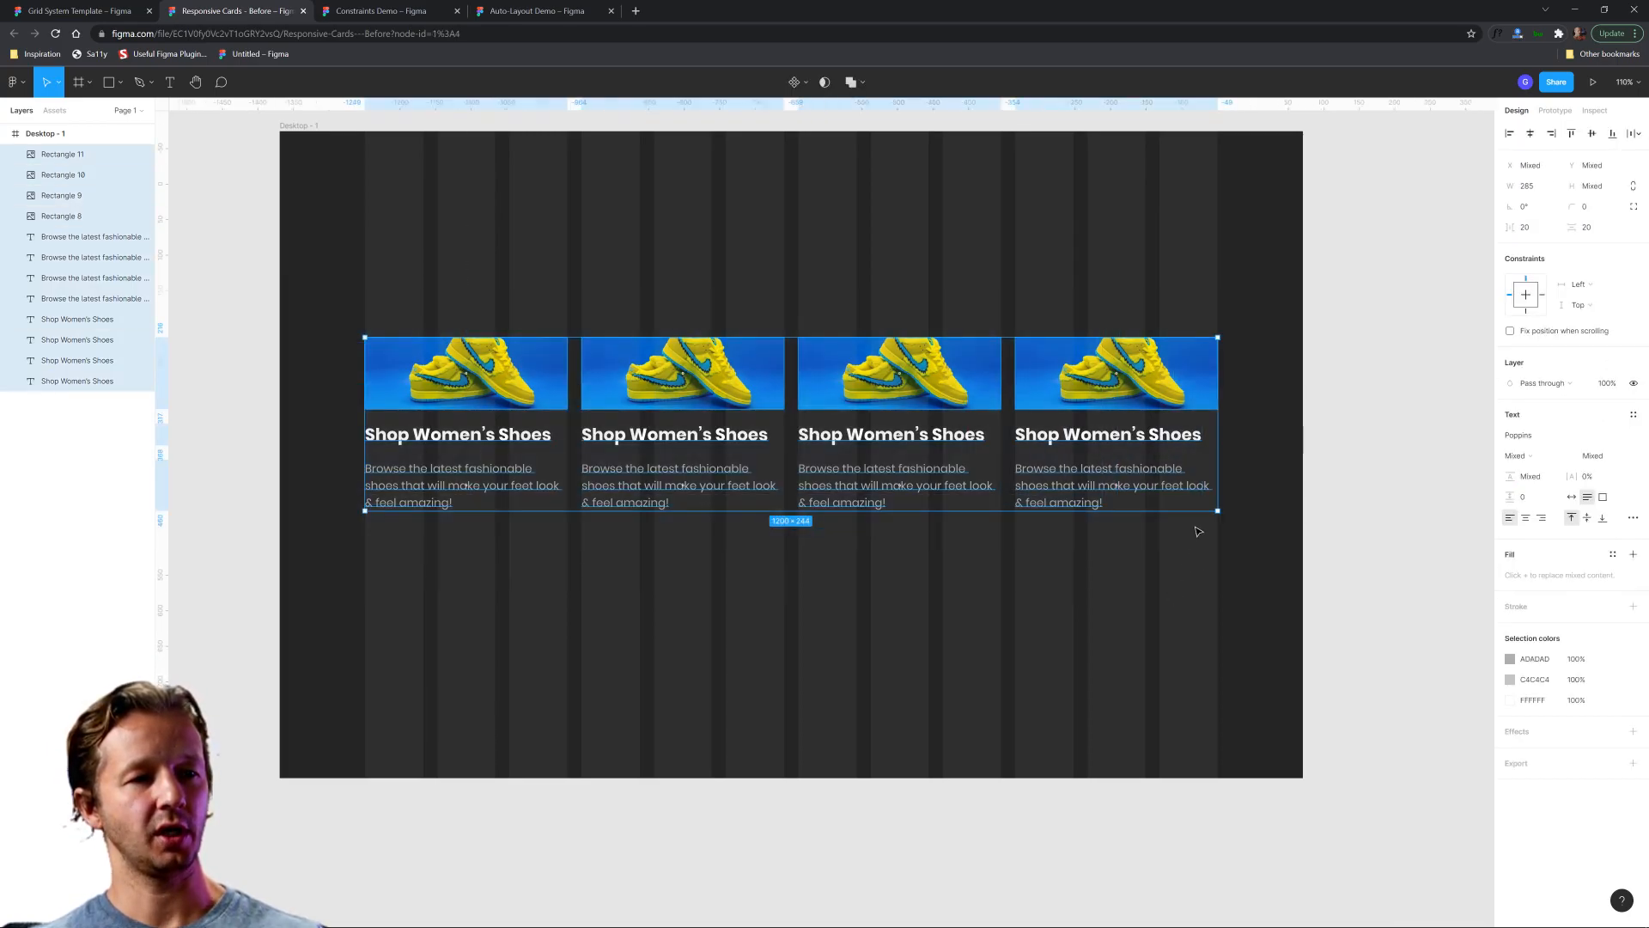
pyautogui.click(1227, 481)
pyautogui.moveTo(402, 255); pyautogui.dragTo(1107, 614)
pyautogui.moveTo(1218, 462); pyautogui.dragTo(779, 468)
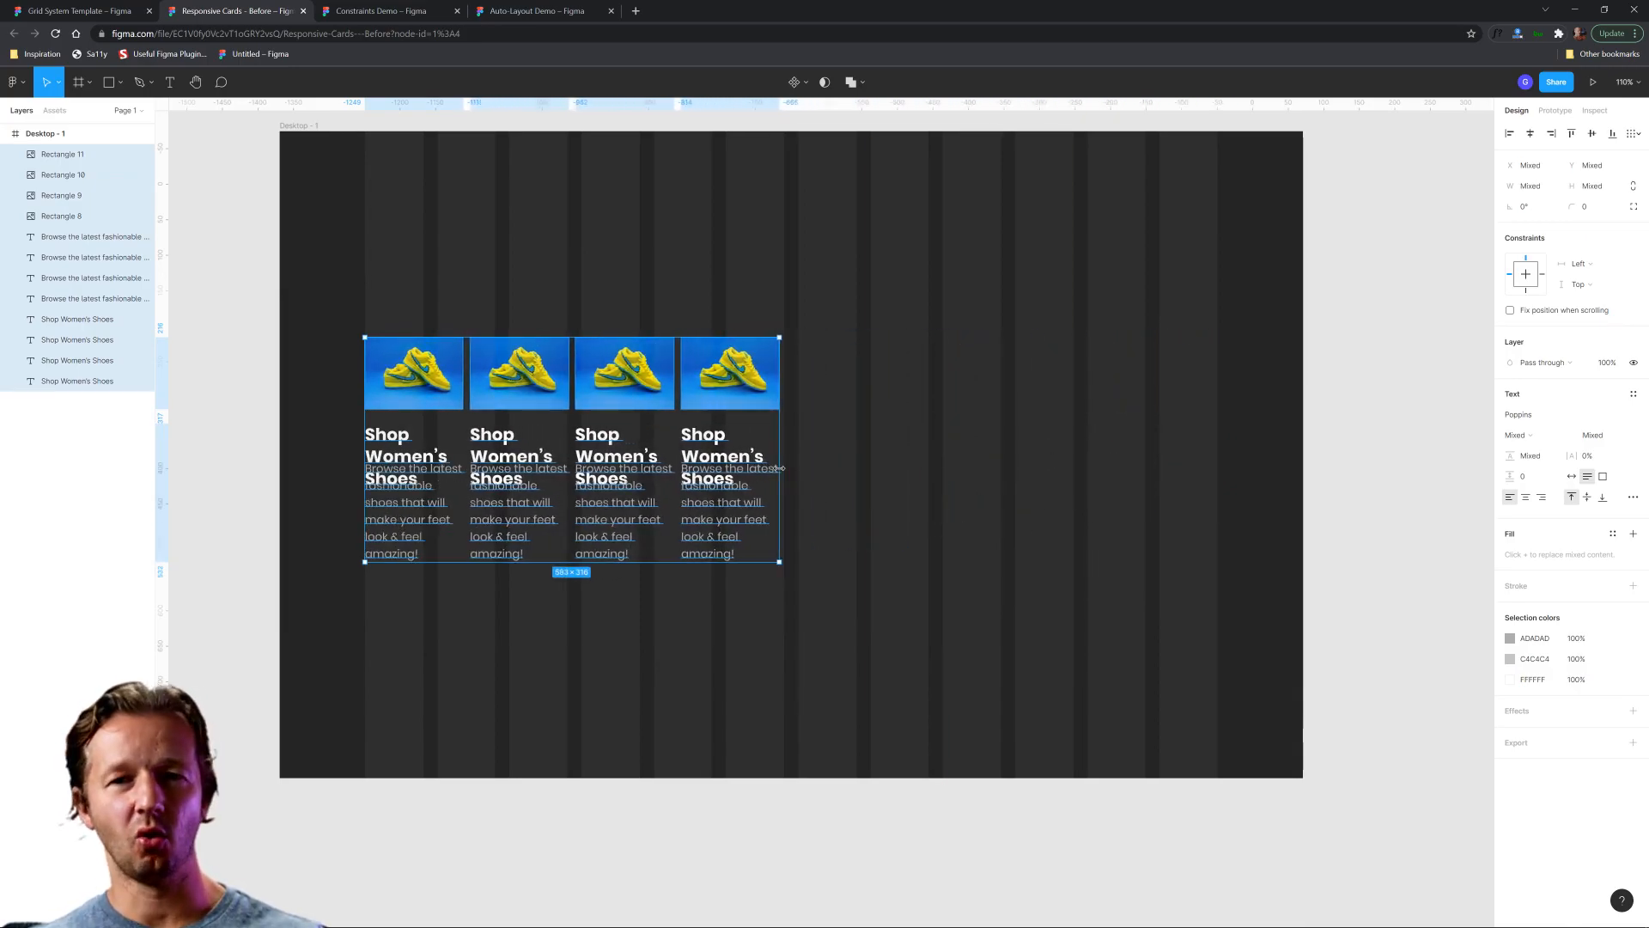
pyautogui.hotkey('ctrl', 'z')
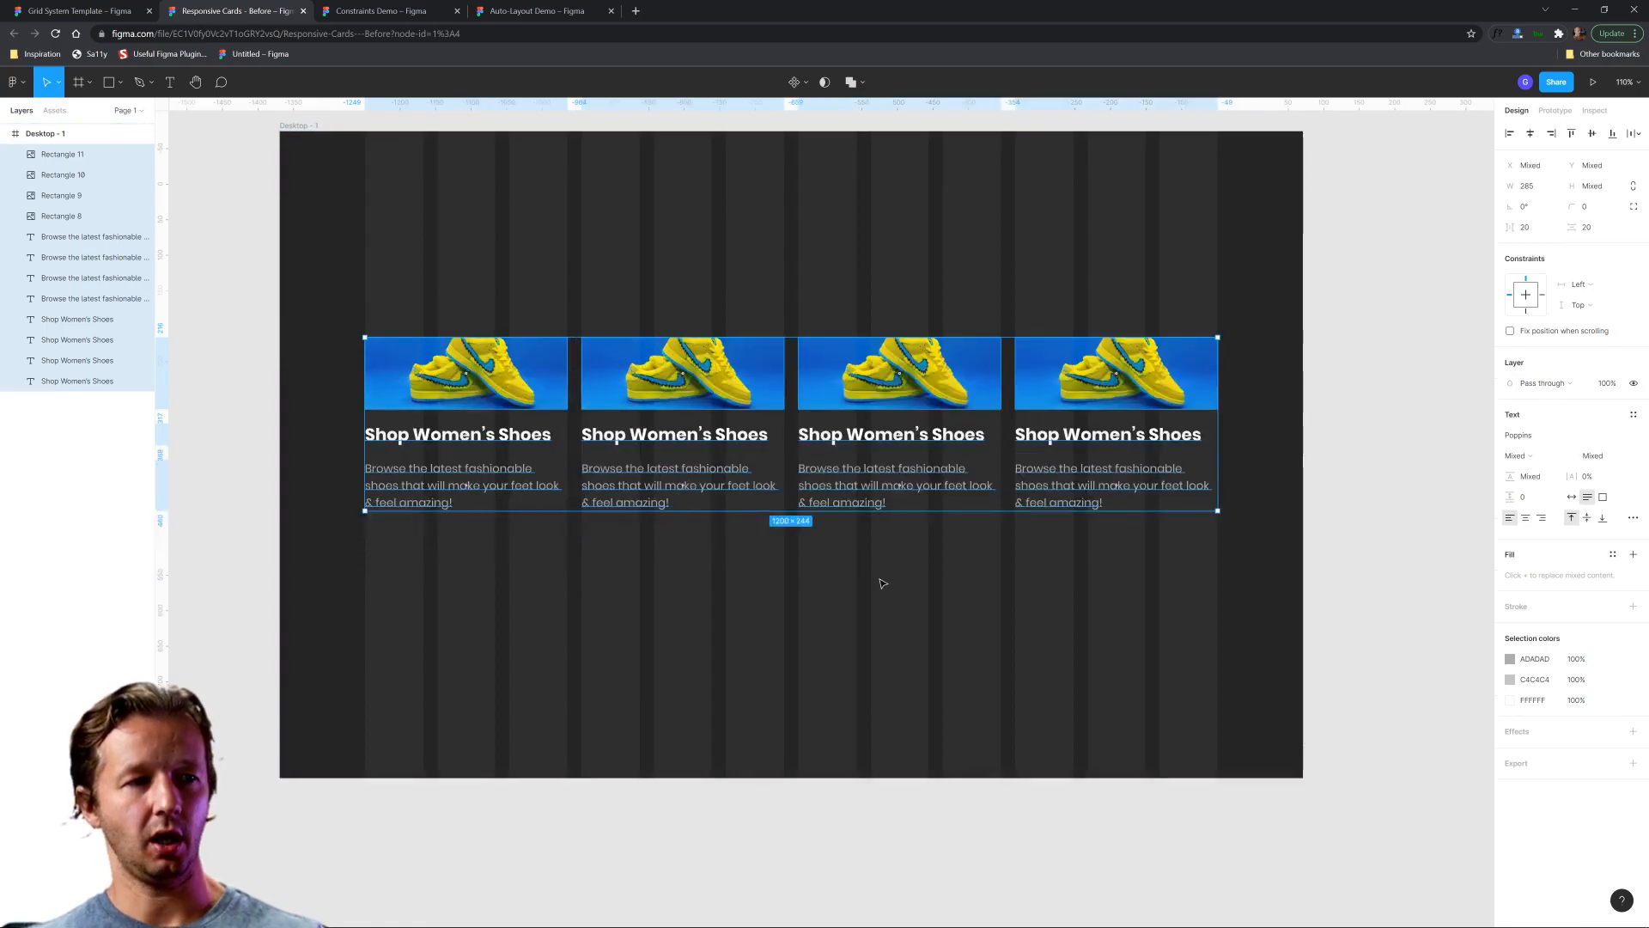
pyautogui.click(921, 614)
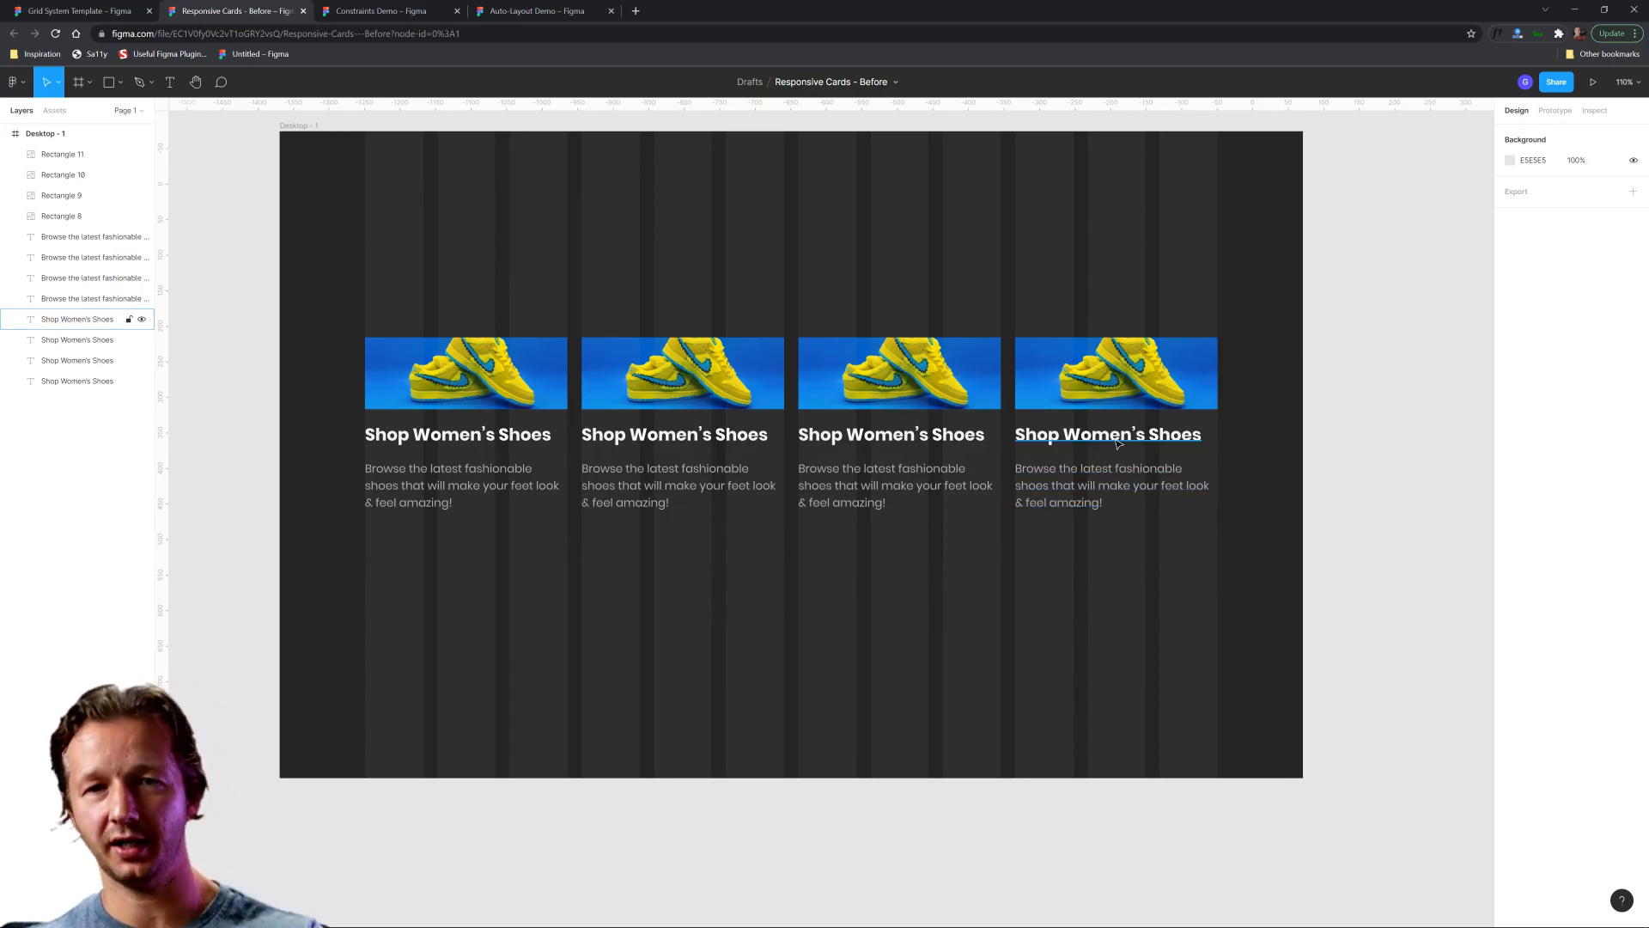
pyautogui.click(1109, 385)
pyautogui.click(736, 298)
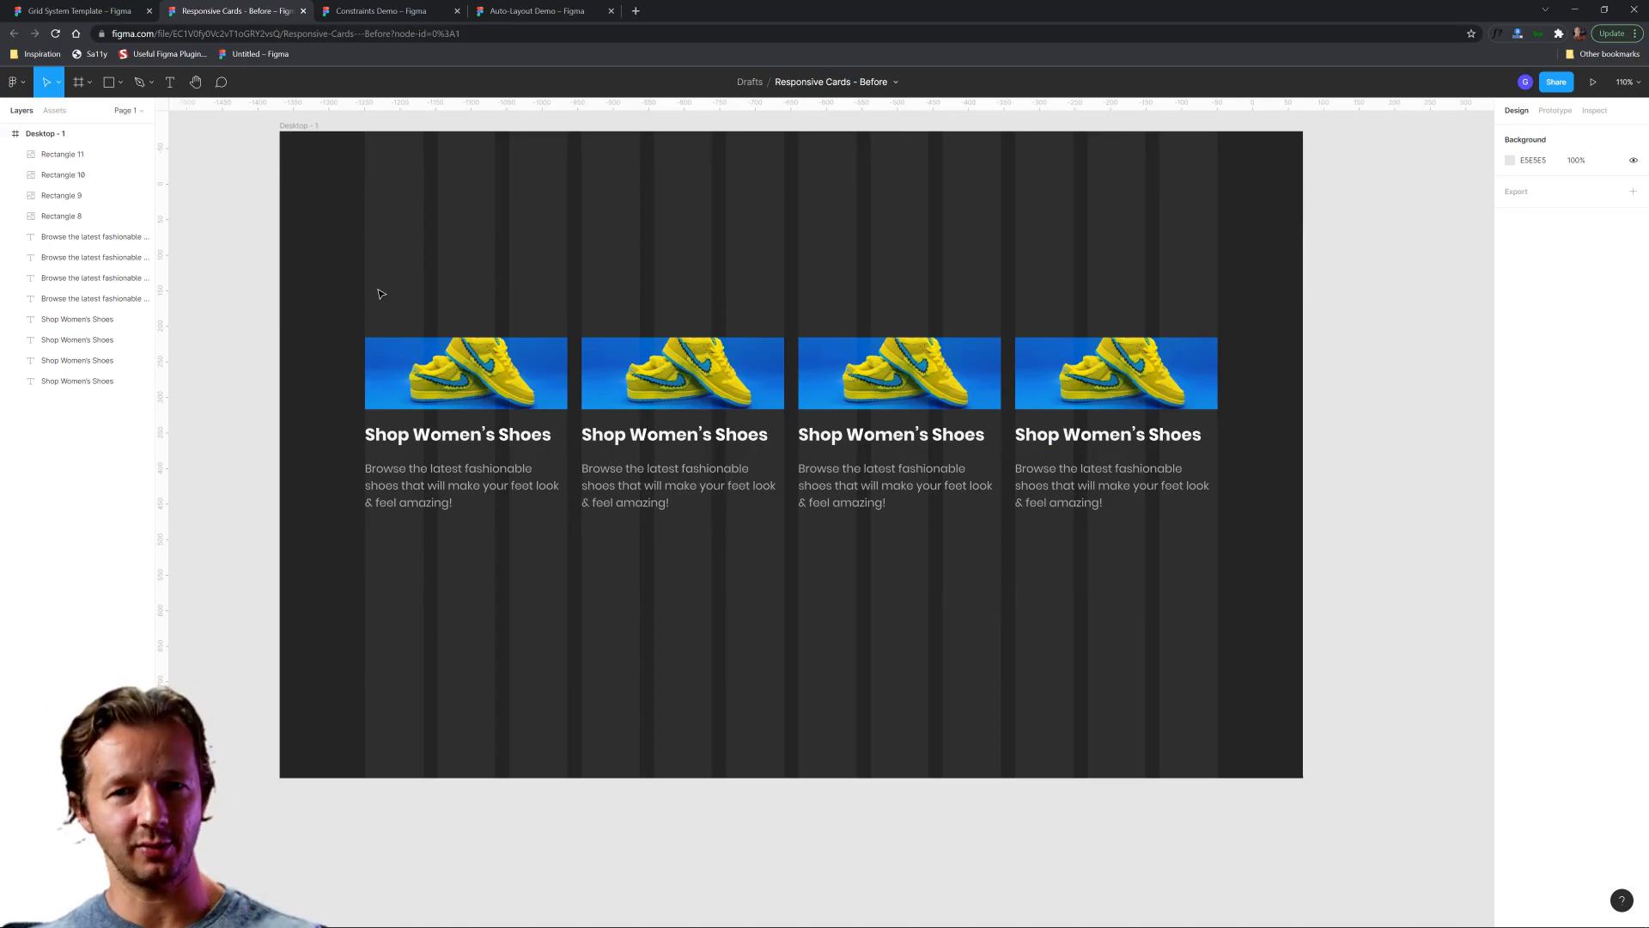
# Delete the three duplicated cards, keeping only the first one.
pyautogui.moveTo(633, 275); pyautogui.dragTo(1129, 606)
pyautogui.press('Delete')
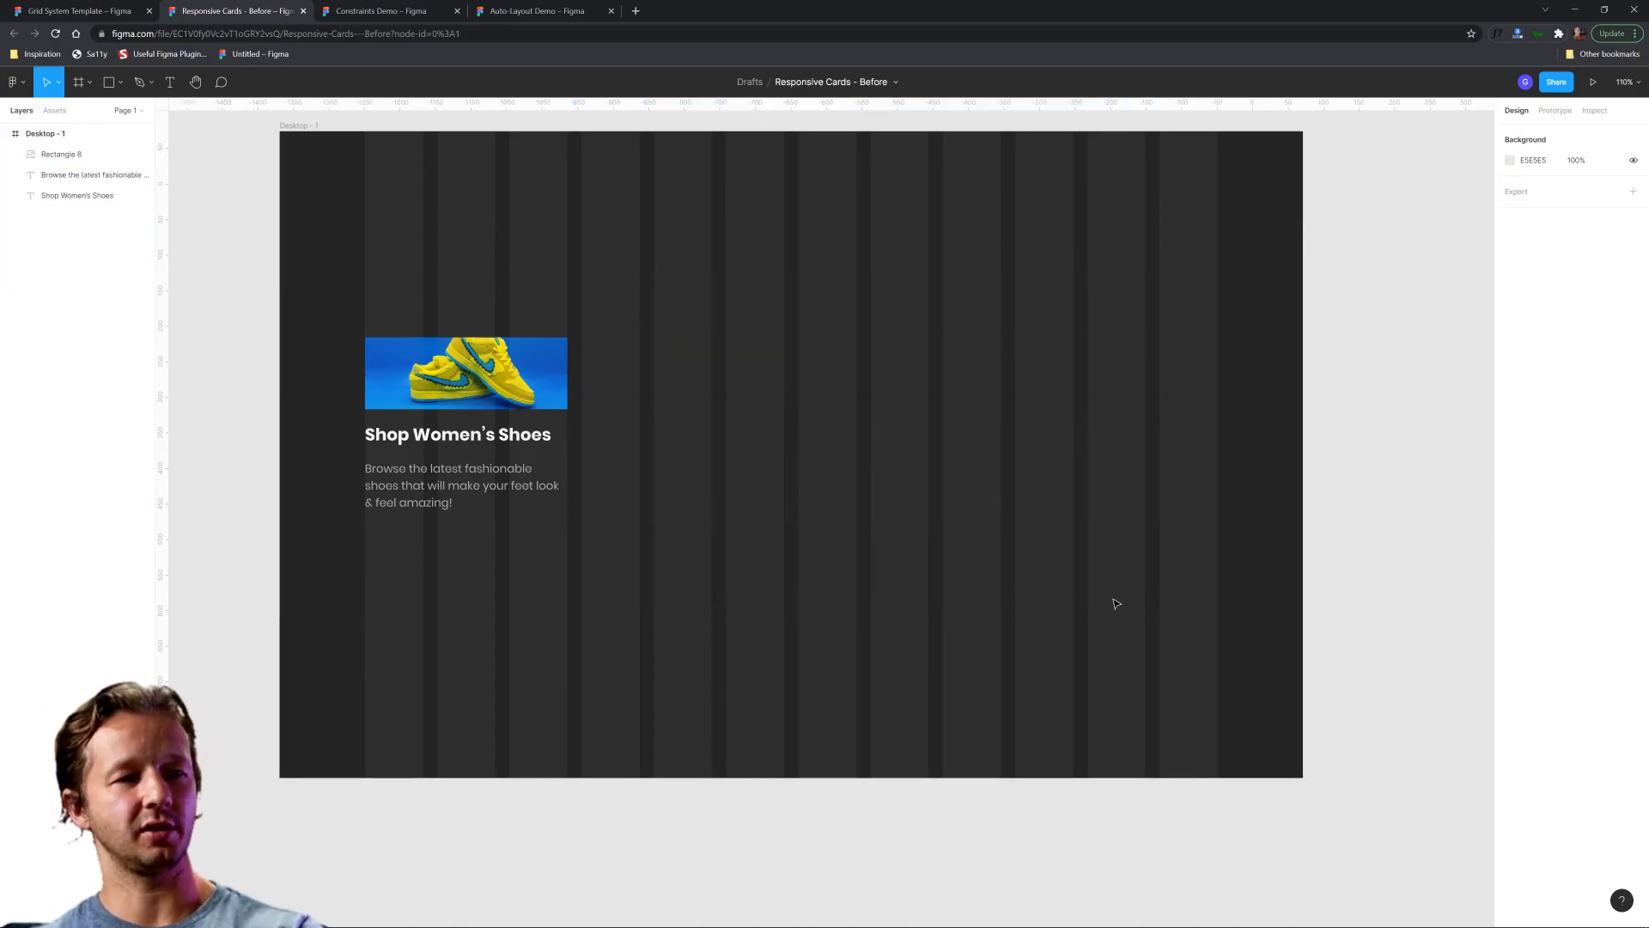
# Create one component from the card's image, heading and description.
pyautogui.scroll(1, 329, 442)
pyautogui.scroll(2, 330, 442)
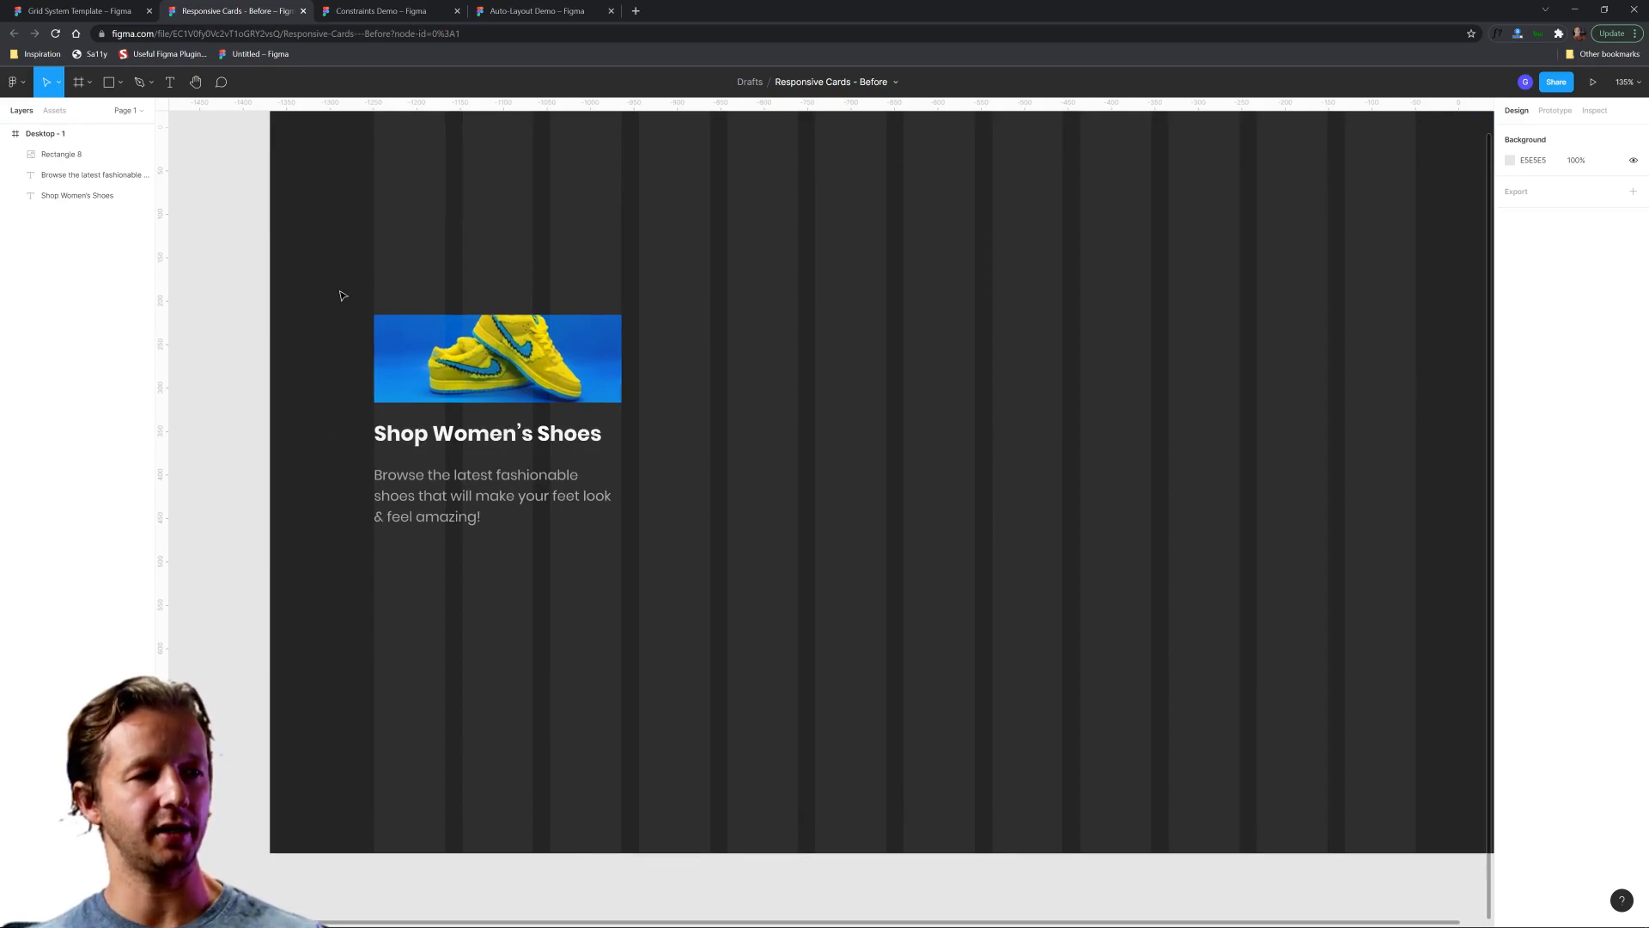
pyautogui.moveTo(339, 296); pyautogui.dragTo(697, 580)
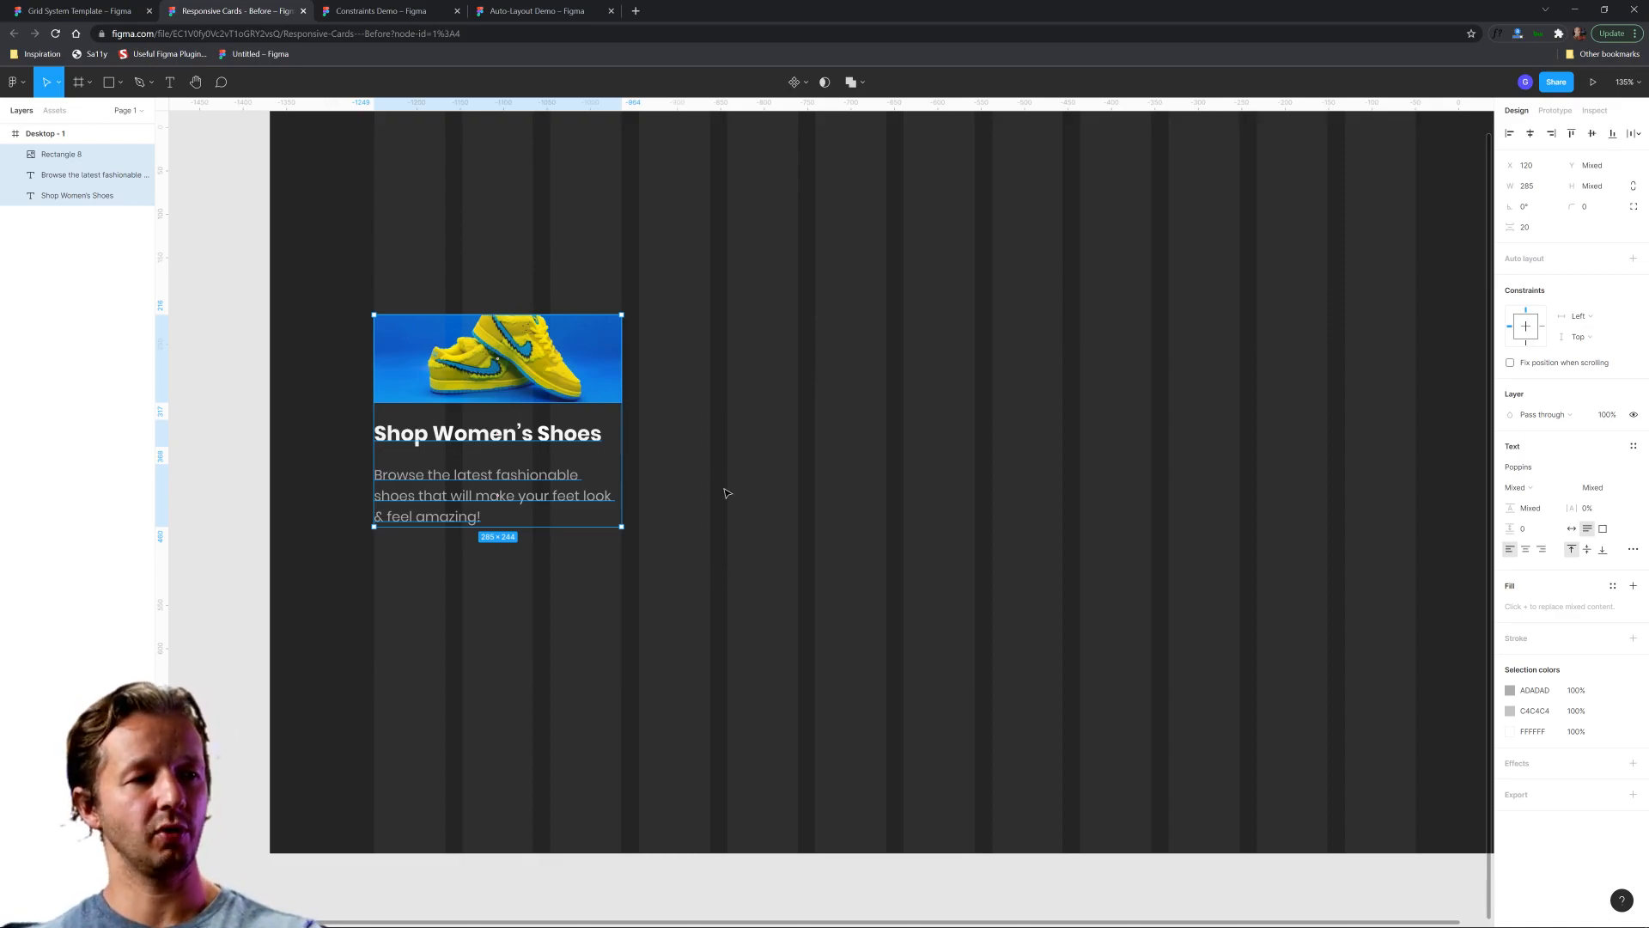
pyautogui.rightClick(567, 362)
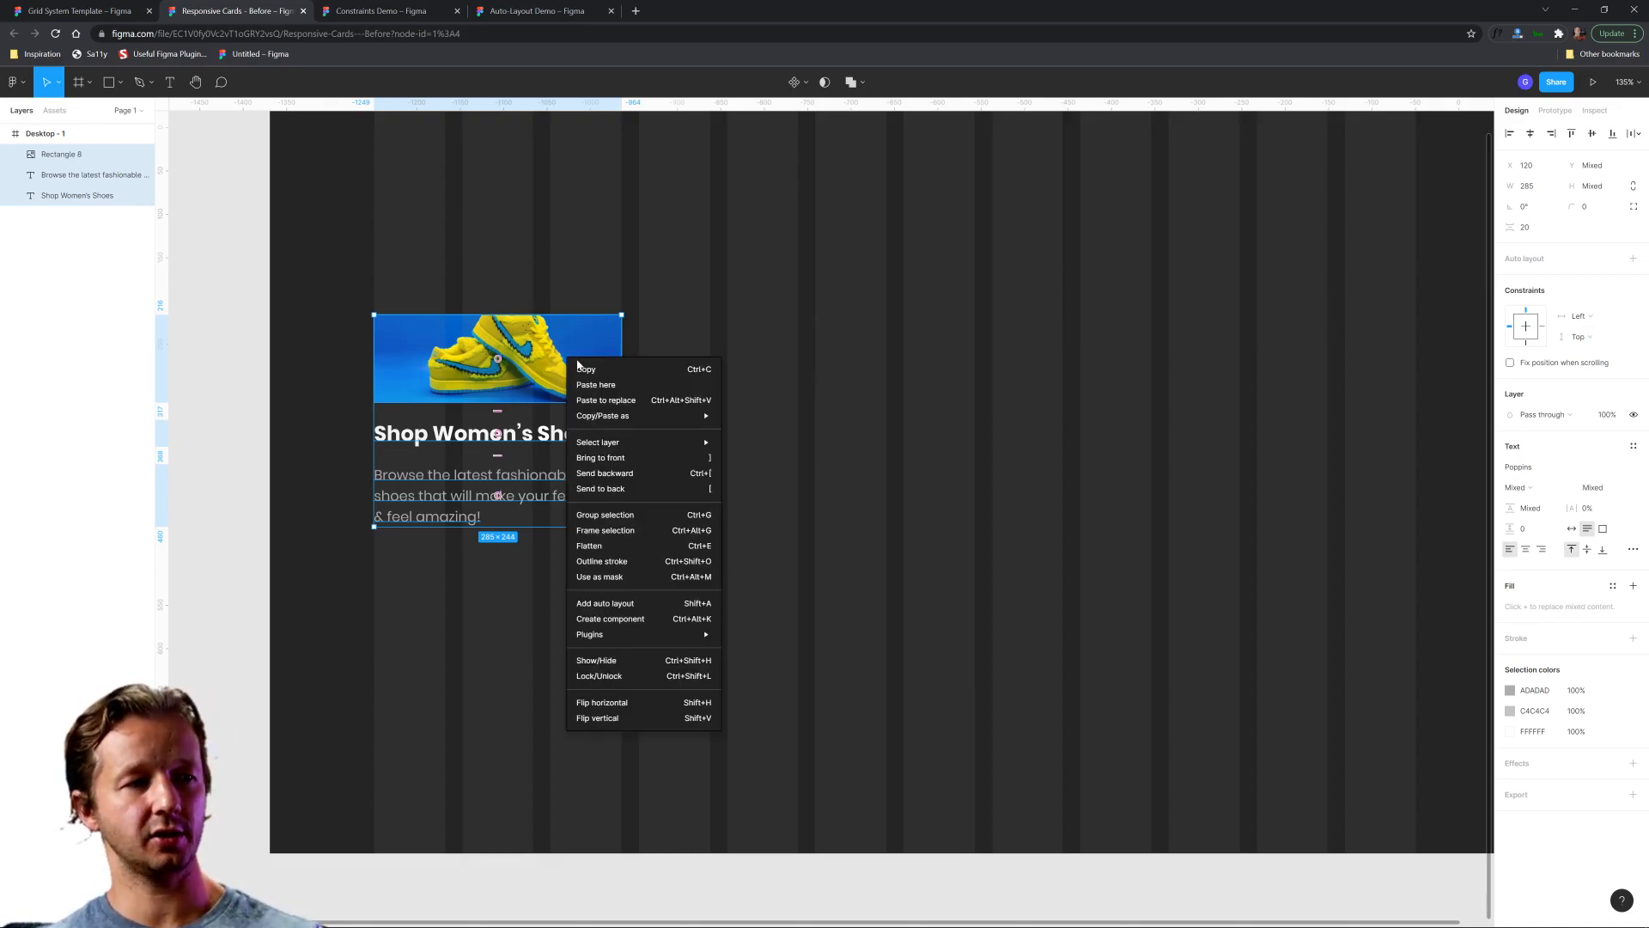
pyautogui.moveTo(620, 638)
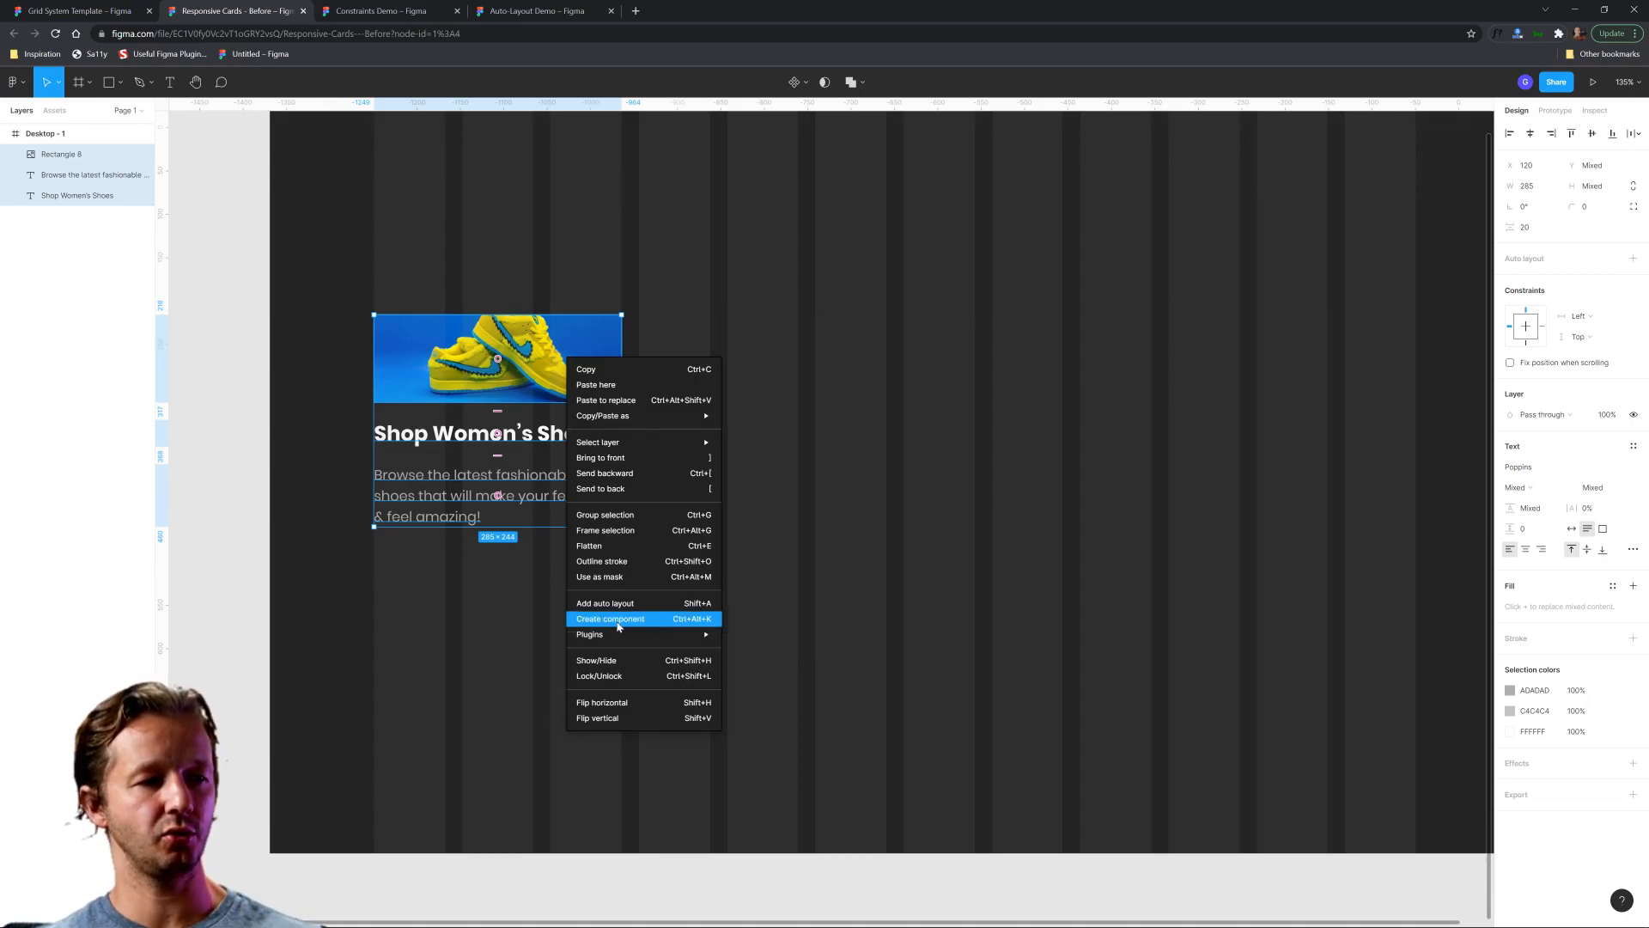
pyautogui.click(618, 623)
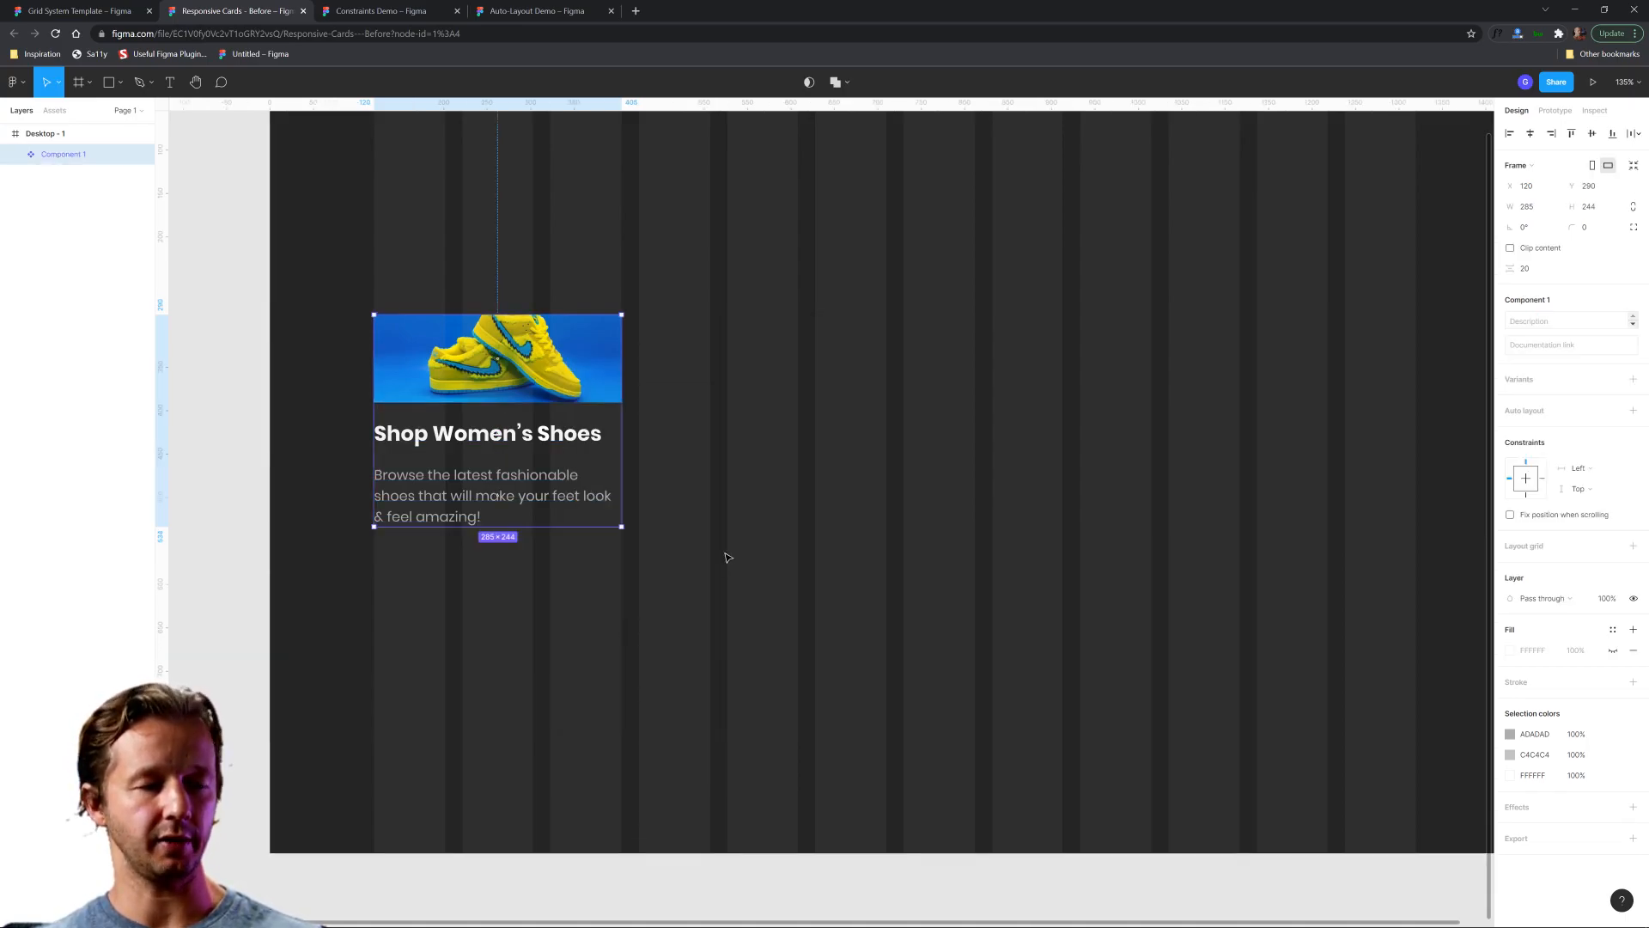
# Add vertical auto layout to the card component and widen the component to about 407.
pyautogui.scroll(-3, 737, 438)
pyautogui.scroll(1, 740, 430)
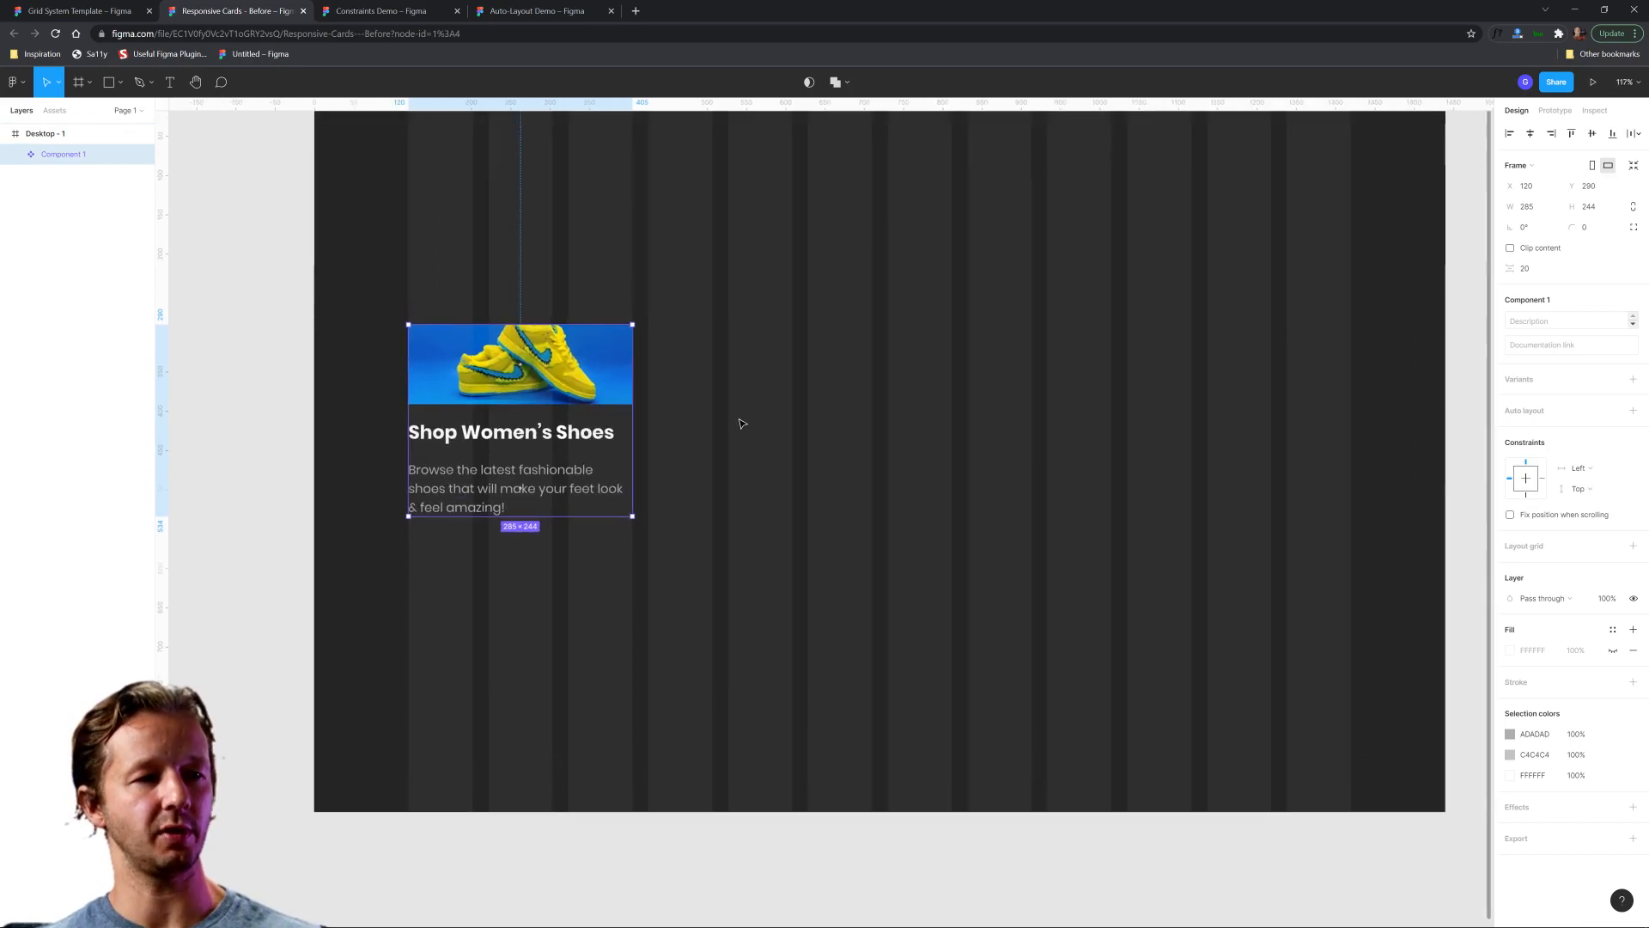
pyautogui.click(1632, 412)
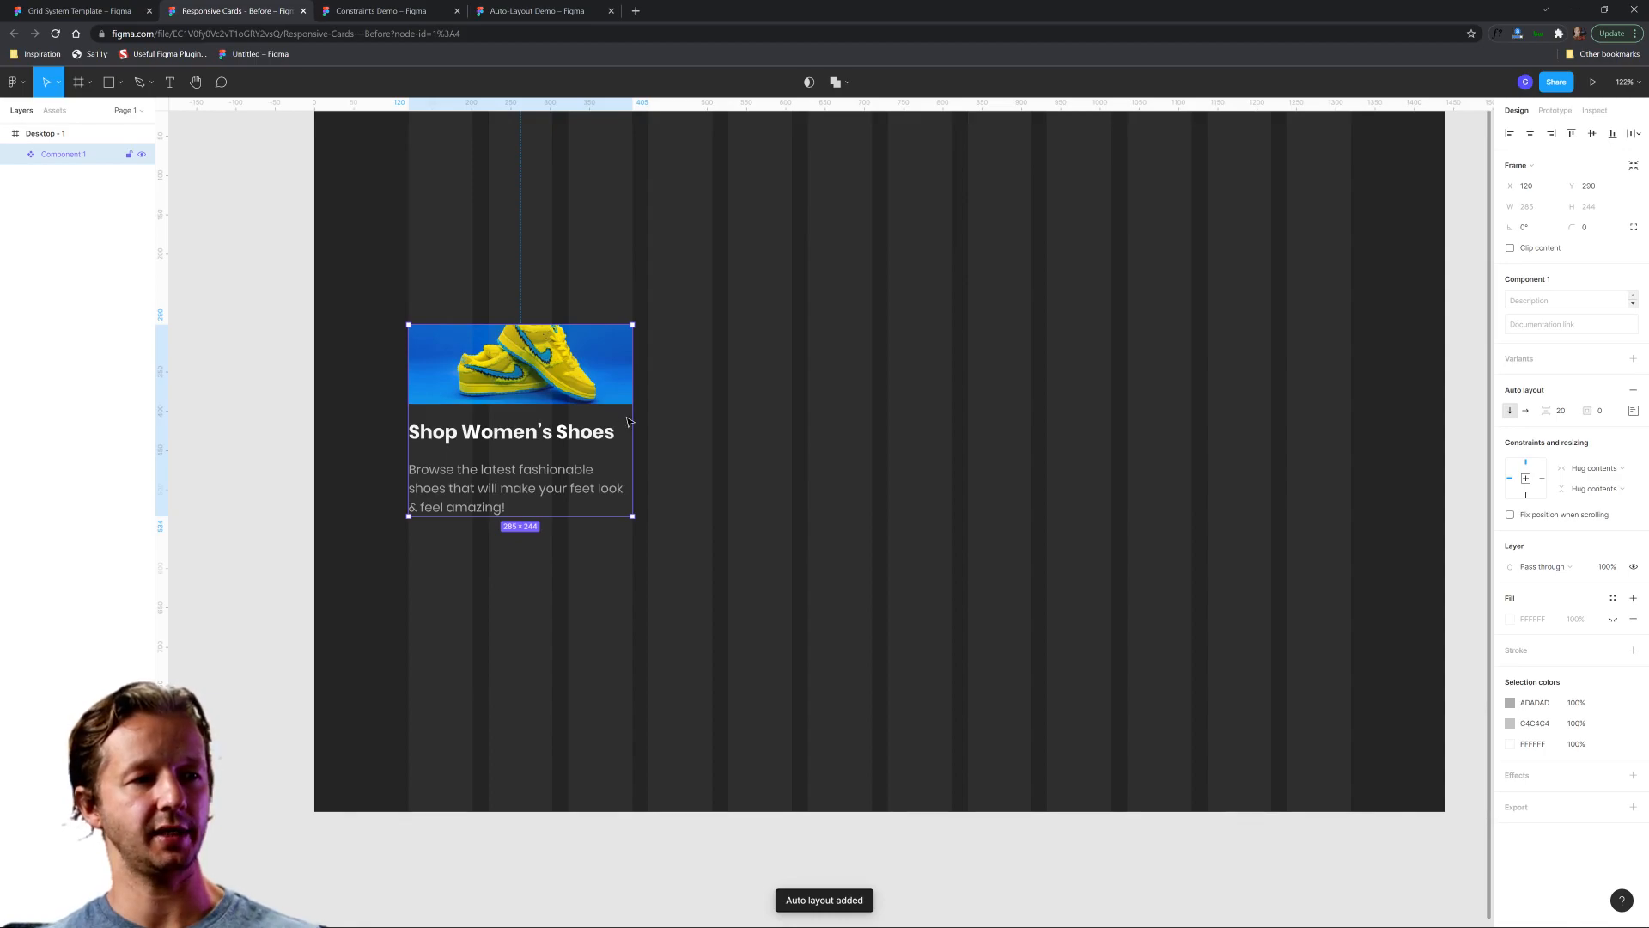
pyautogui.moveTo(632, 415); pyautogui.dragTo(730, 416)
# Set the horizontal resizing of the shoe image inside the component to Fill container.
pyautogui.doubleClick(615, 379)
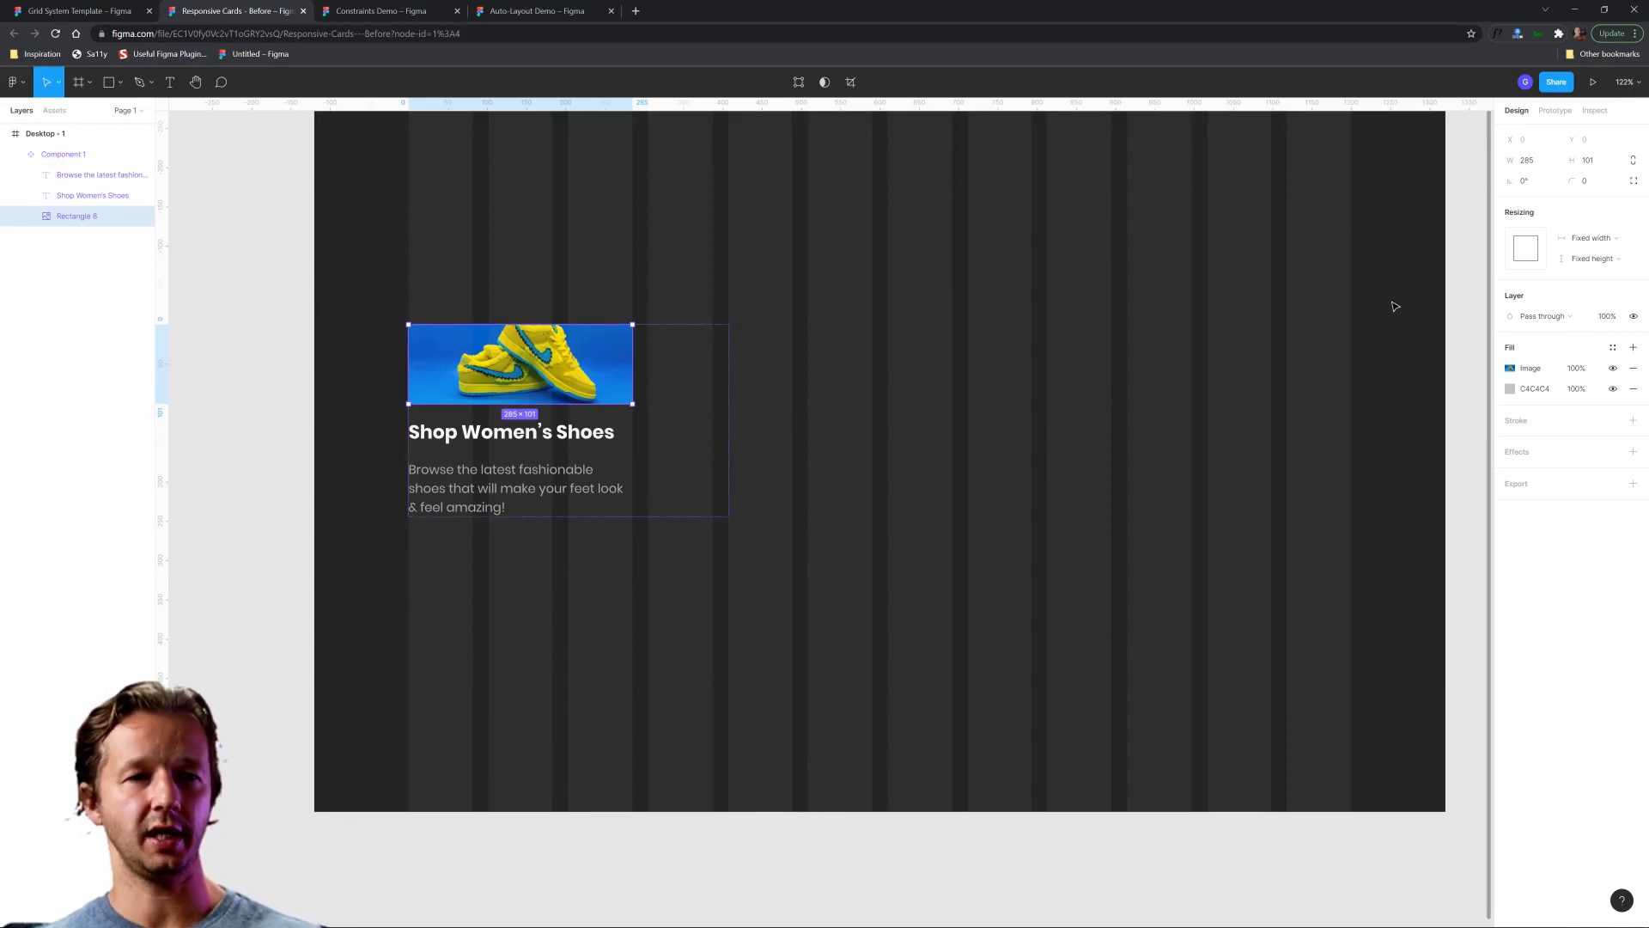
pyautogui.click(1591, 239)
pyautogui.click(1589, 252)
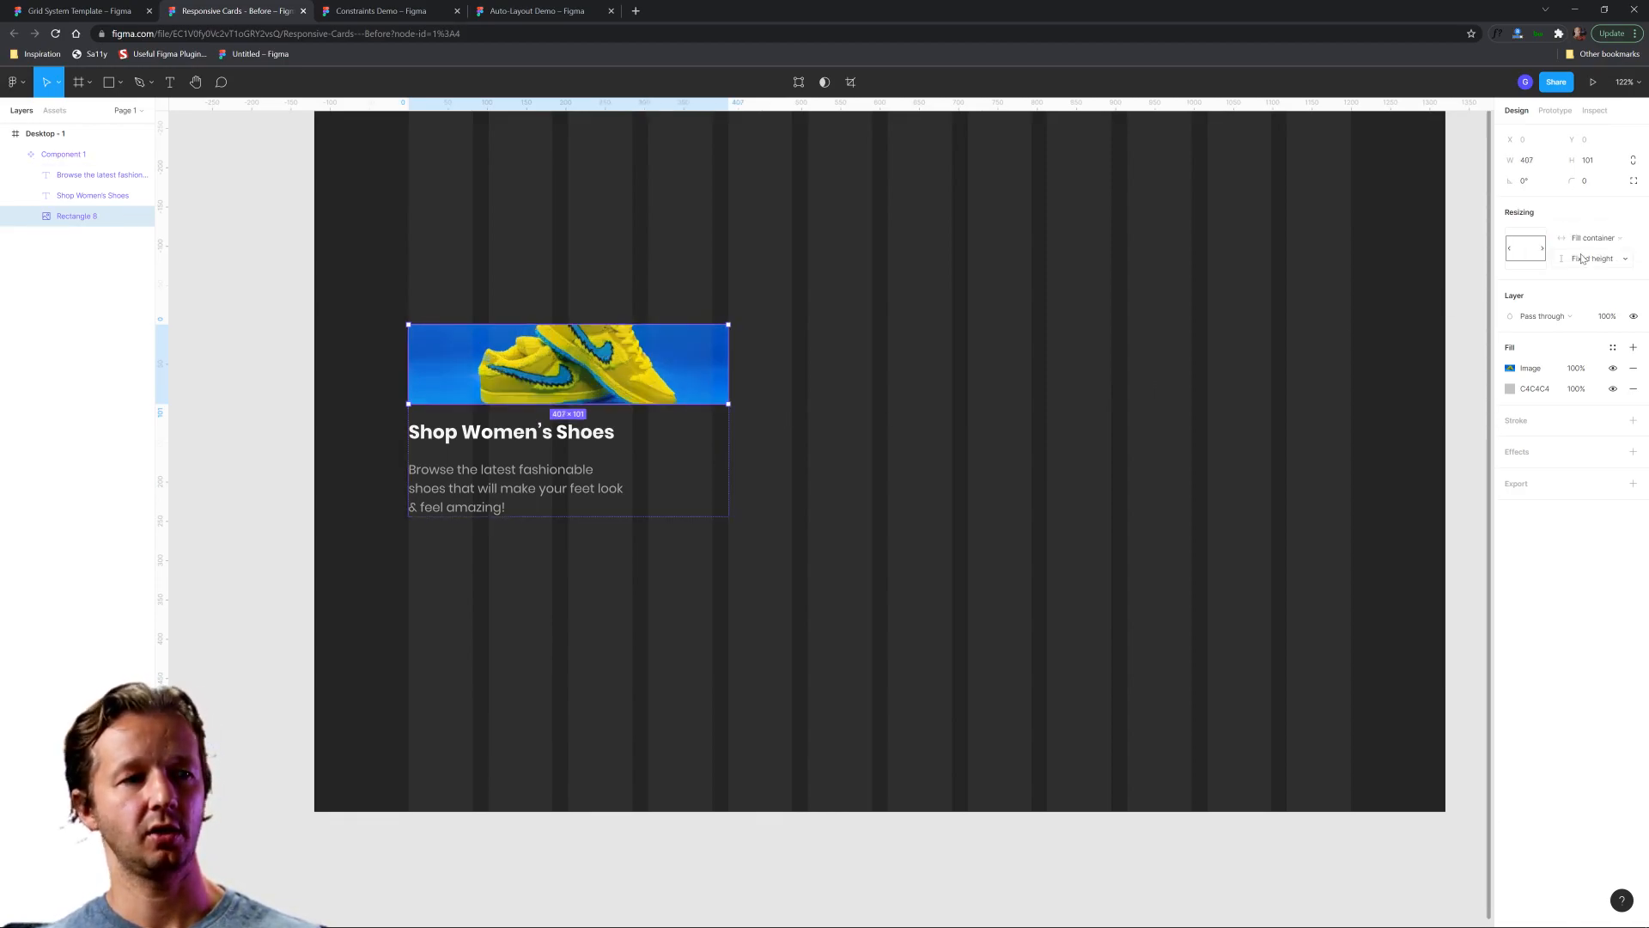
# Set the horizontal resizing of the card's heading and description texts to Fill container.
pyautogui.click(566, 440)
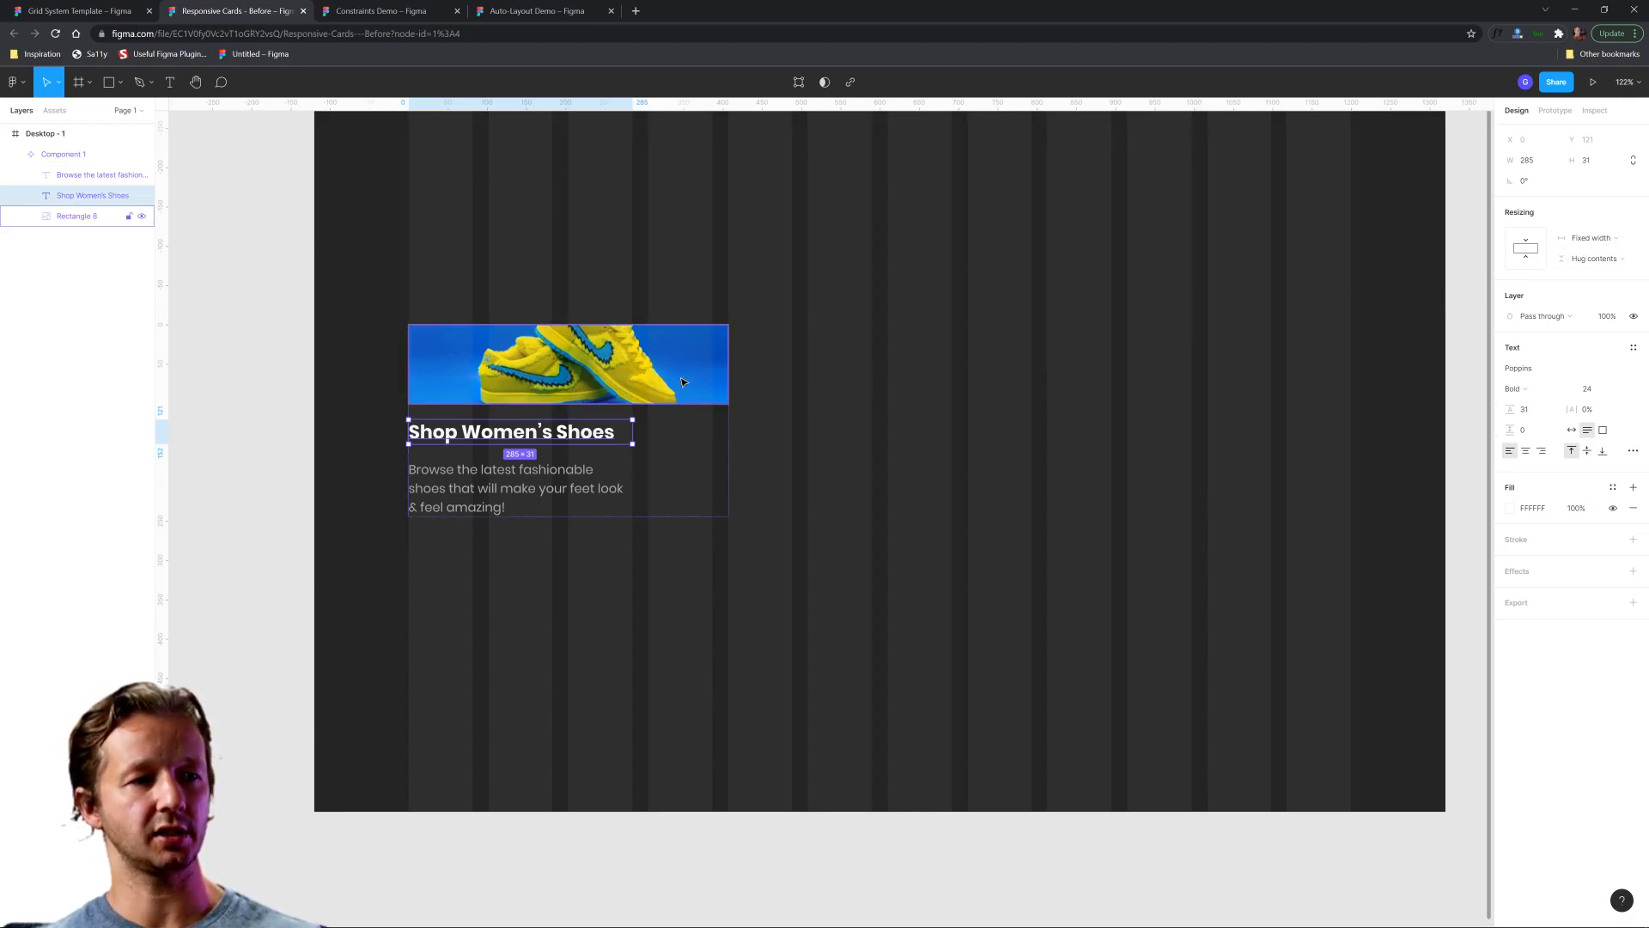
pyautogui.click(1593, 239)
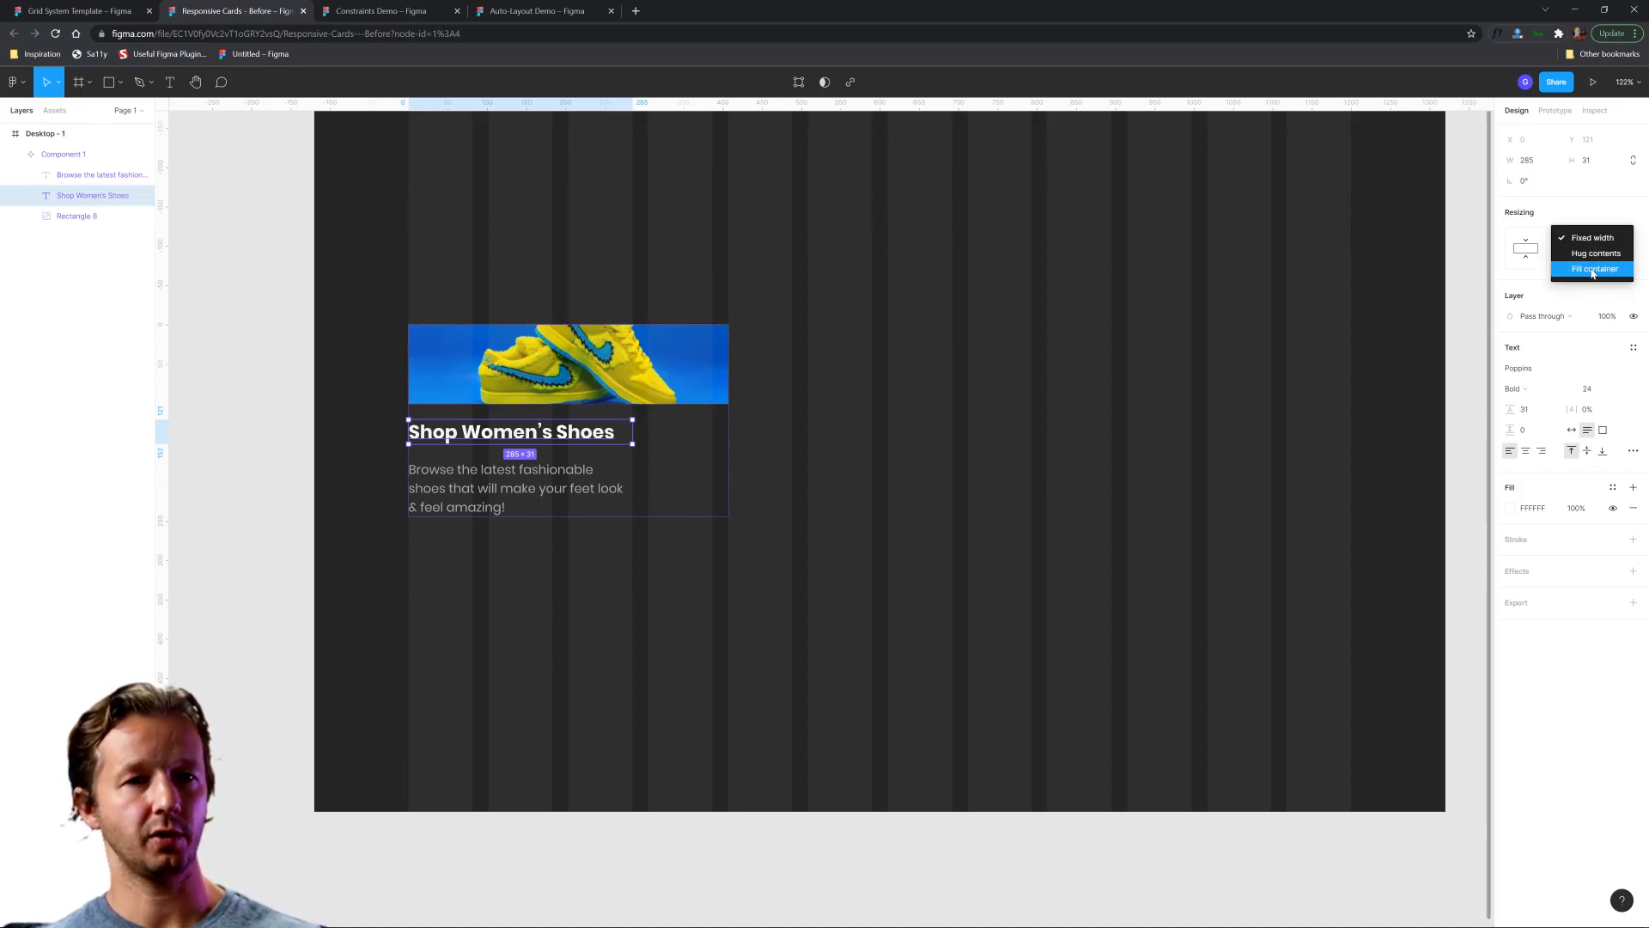
pyautogui.click(1593, 268)
pyautogui.click(601, 488)
pyautogui.click(1593, 238)
pyautogui.click(1590, 269)
pyautogui.click(1049, 448)
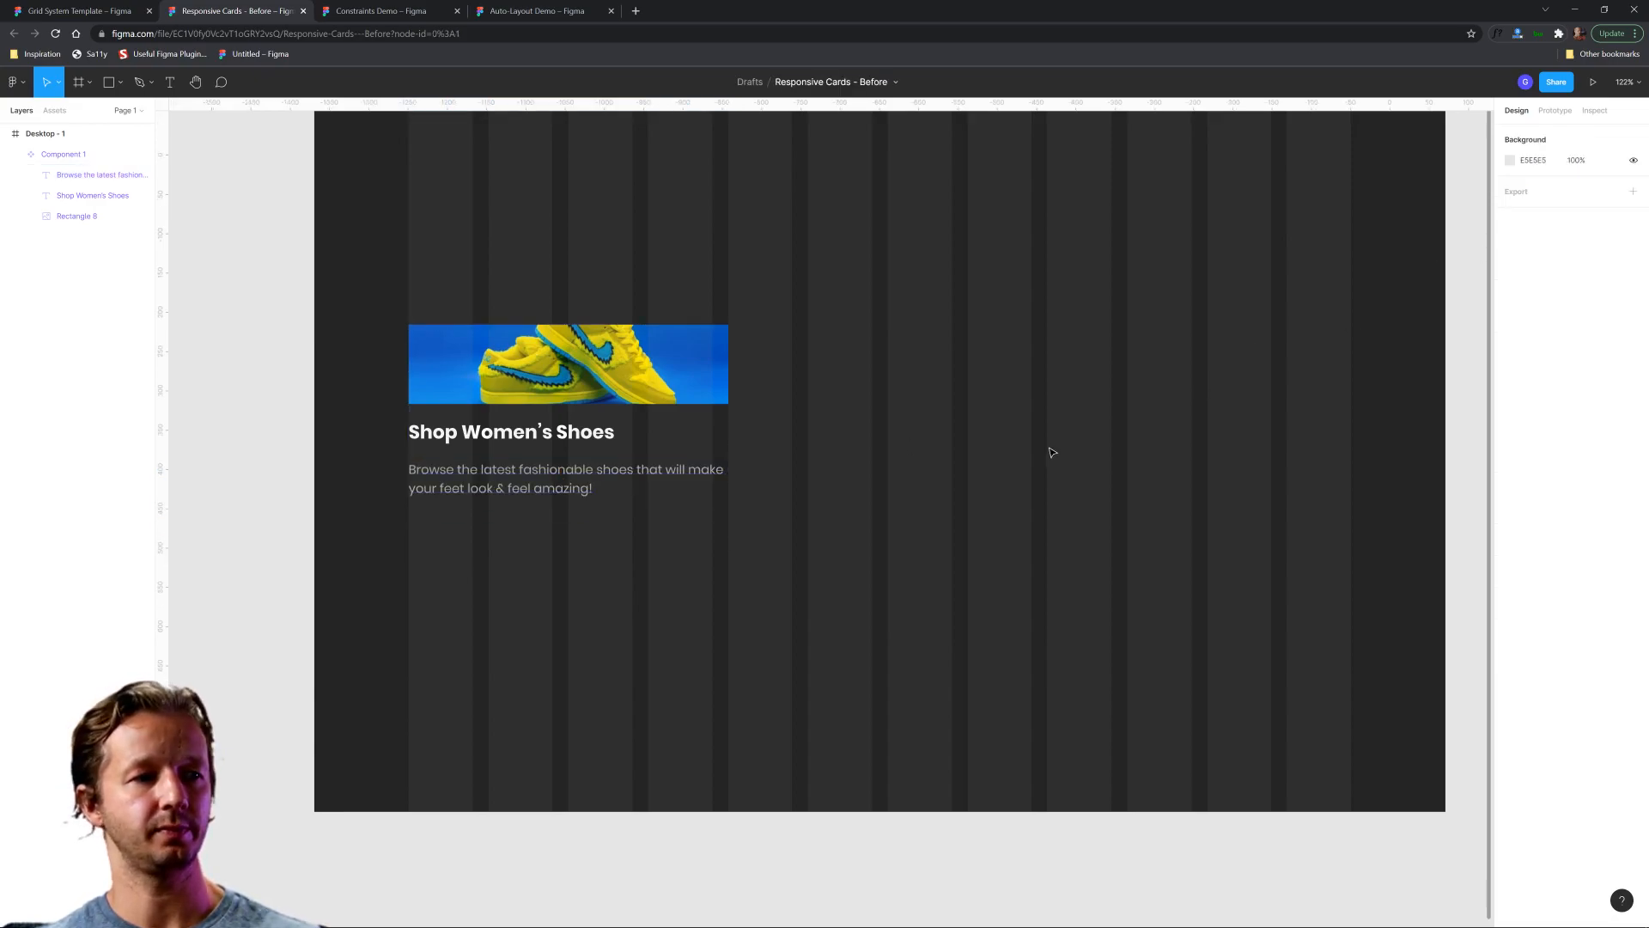
# Narrow the card component to three grid columns, 285 wide.
pyautogui.click(514, 418)
pyautogui.moveTo(729, 369); pyautogui.dragTo(636, 369)
pyautogui.click(770, 403)
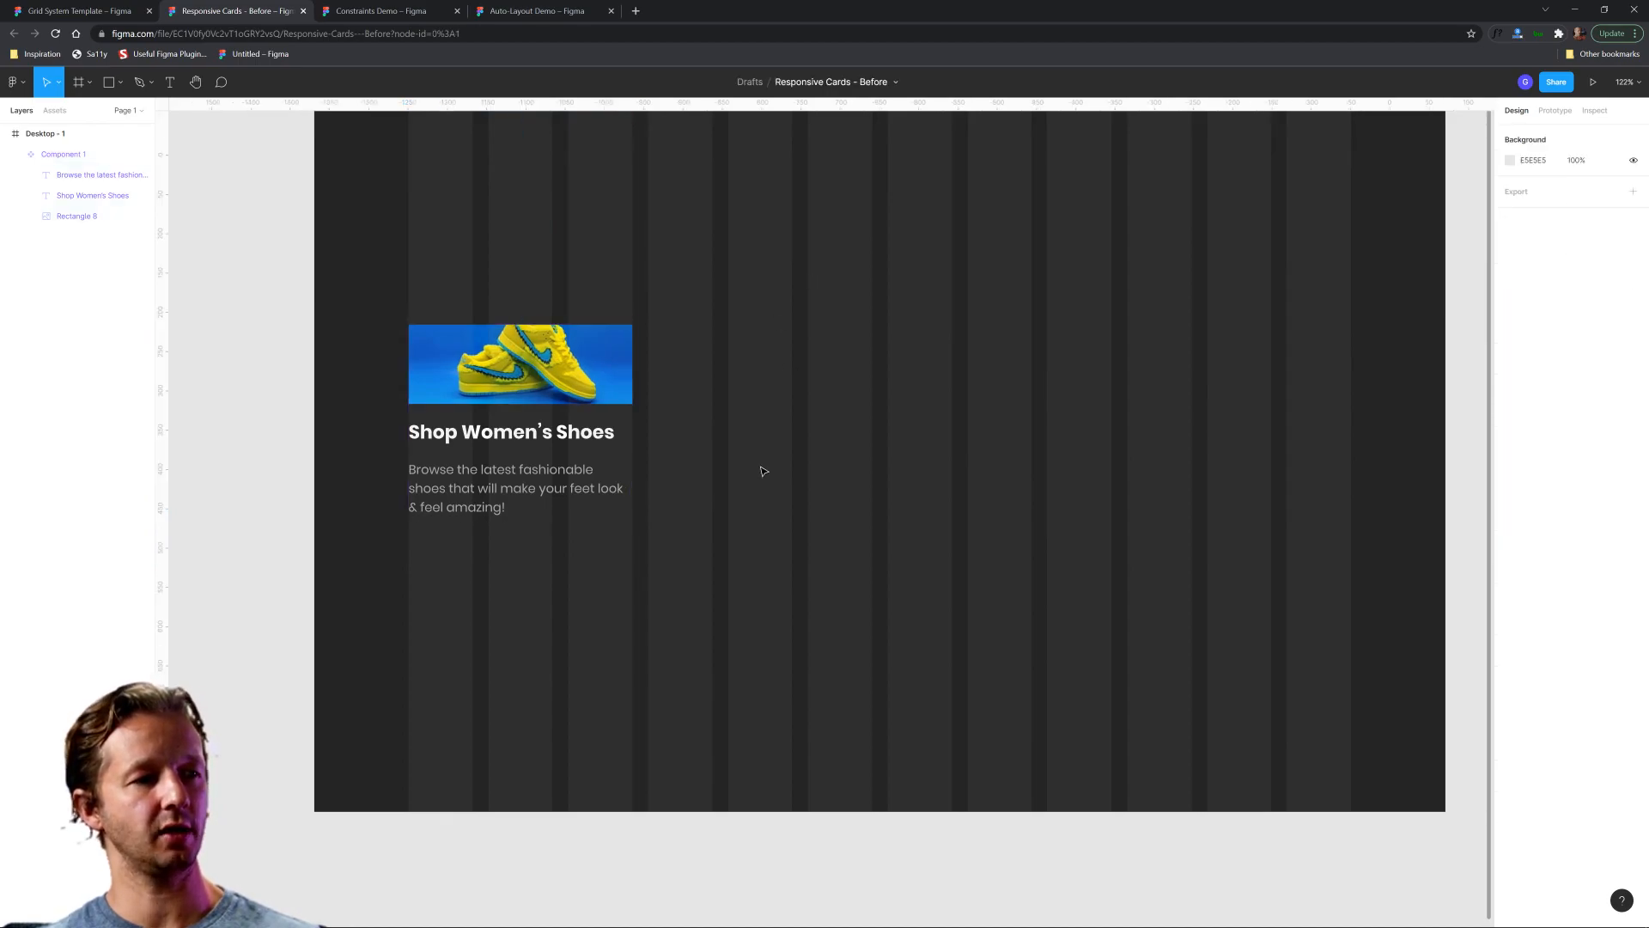
pyautogui.click(593, 468)
pyautogui.click(791, 382)
pyautogui.scroll(-4, 890, 401)
pyautogui.scroll(4, 862, 387)
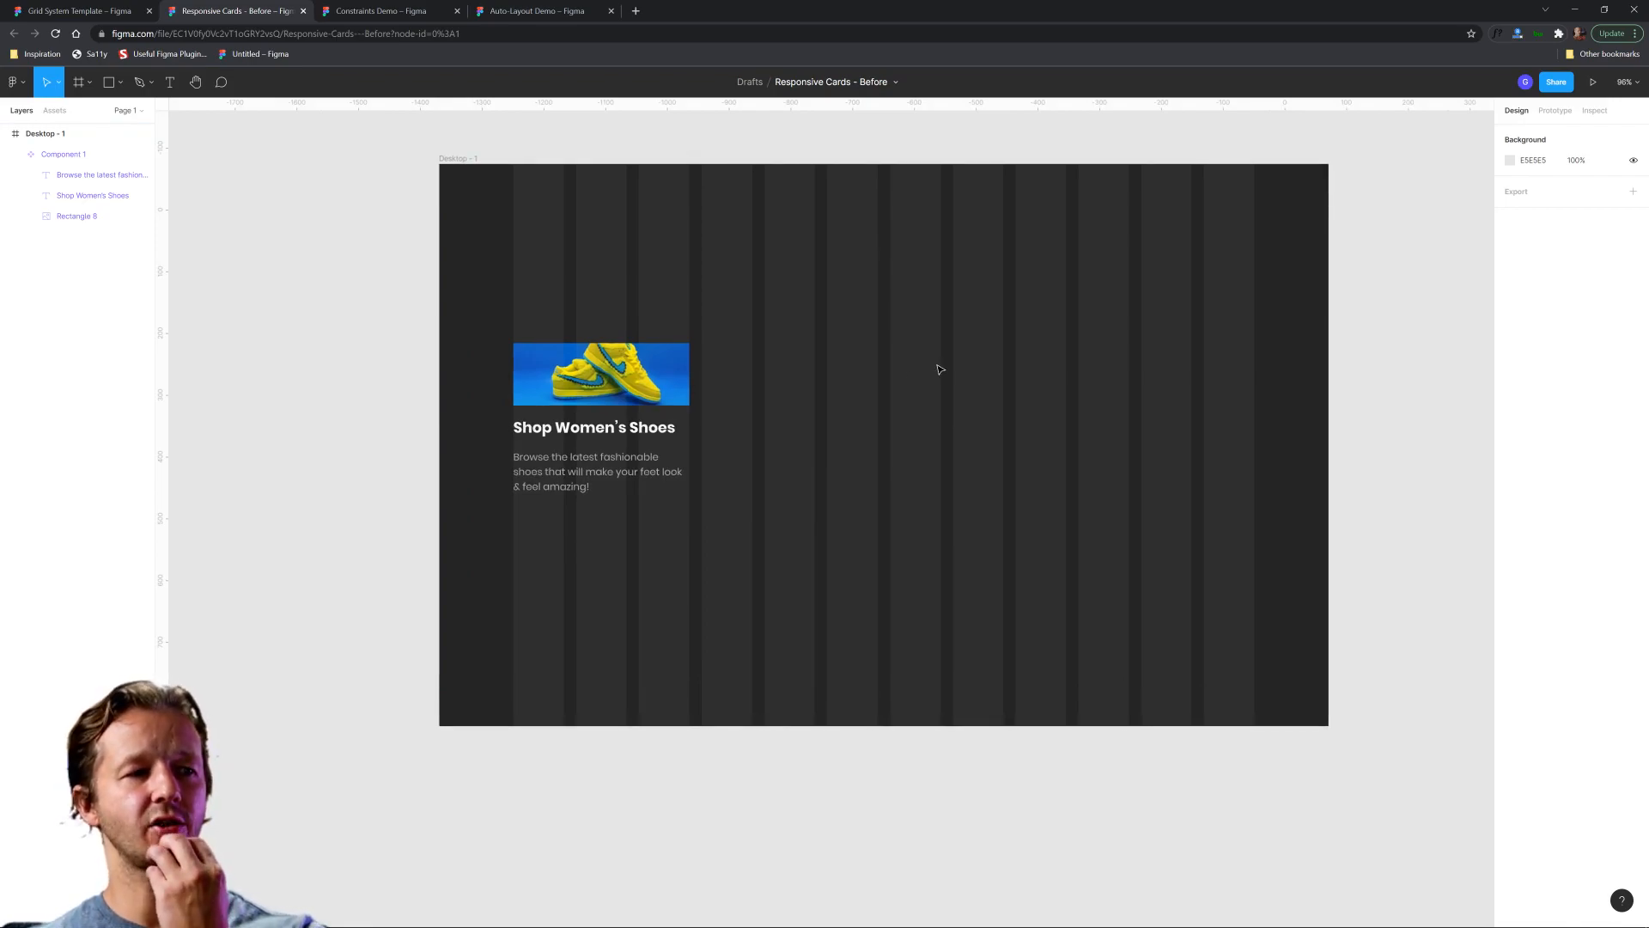
pyautogui.click(637, 389)
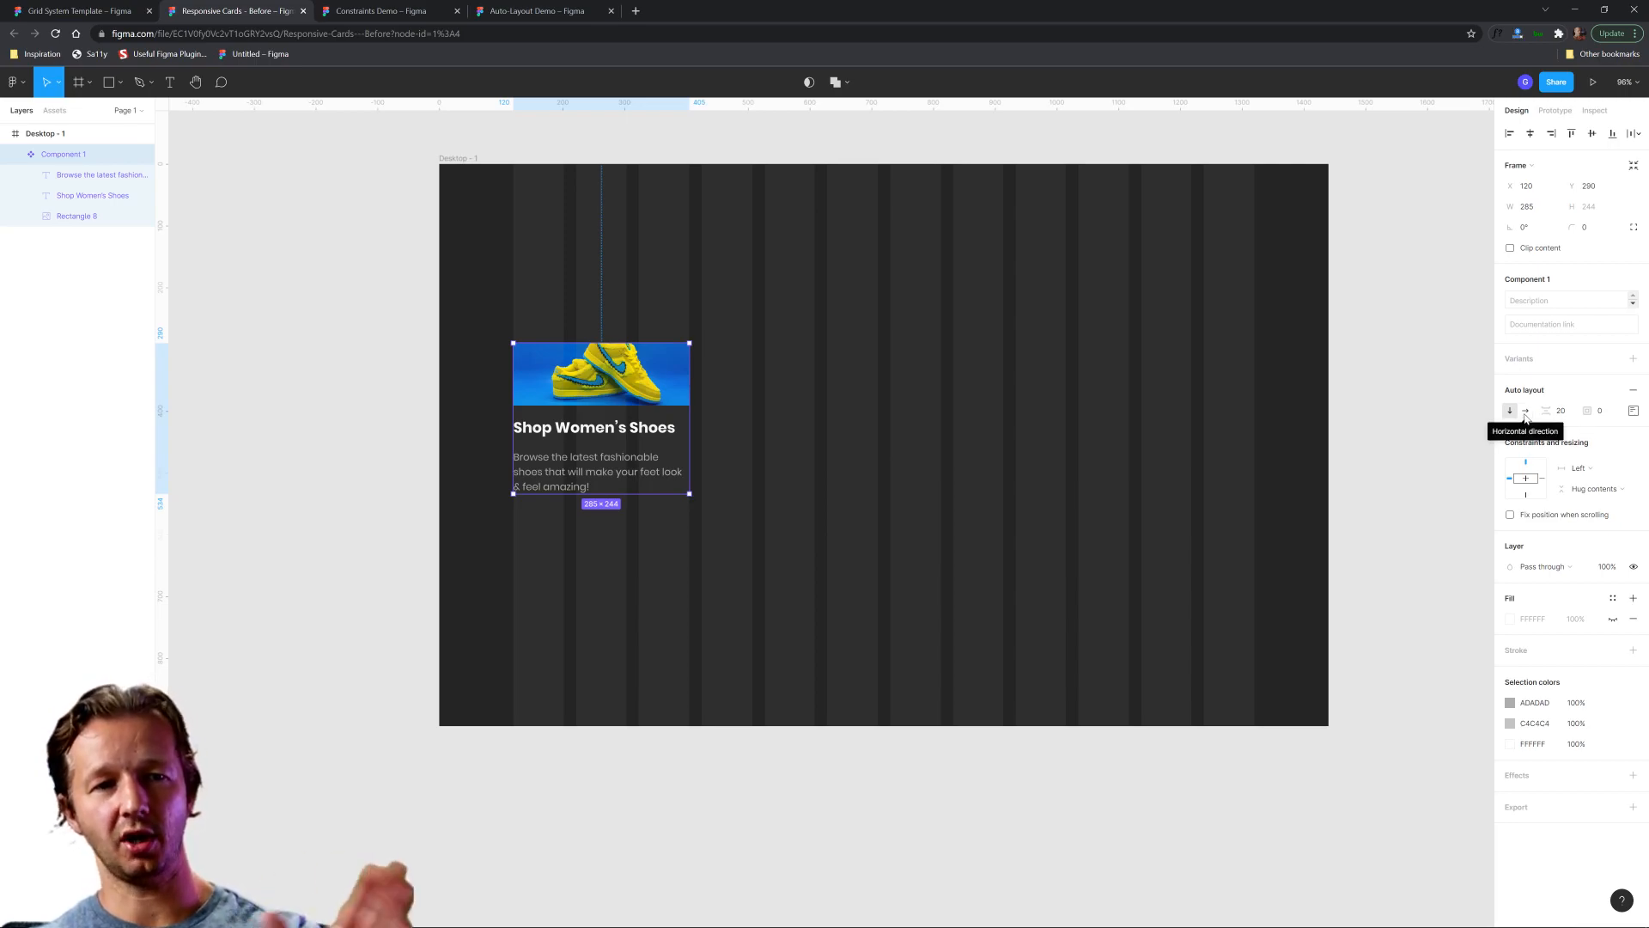
pyautogui.click(740, 425)
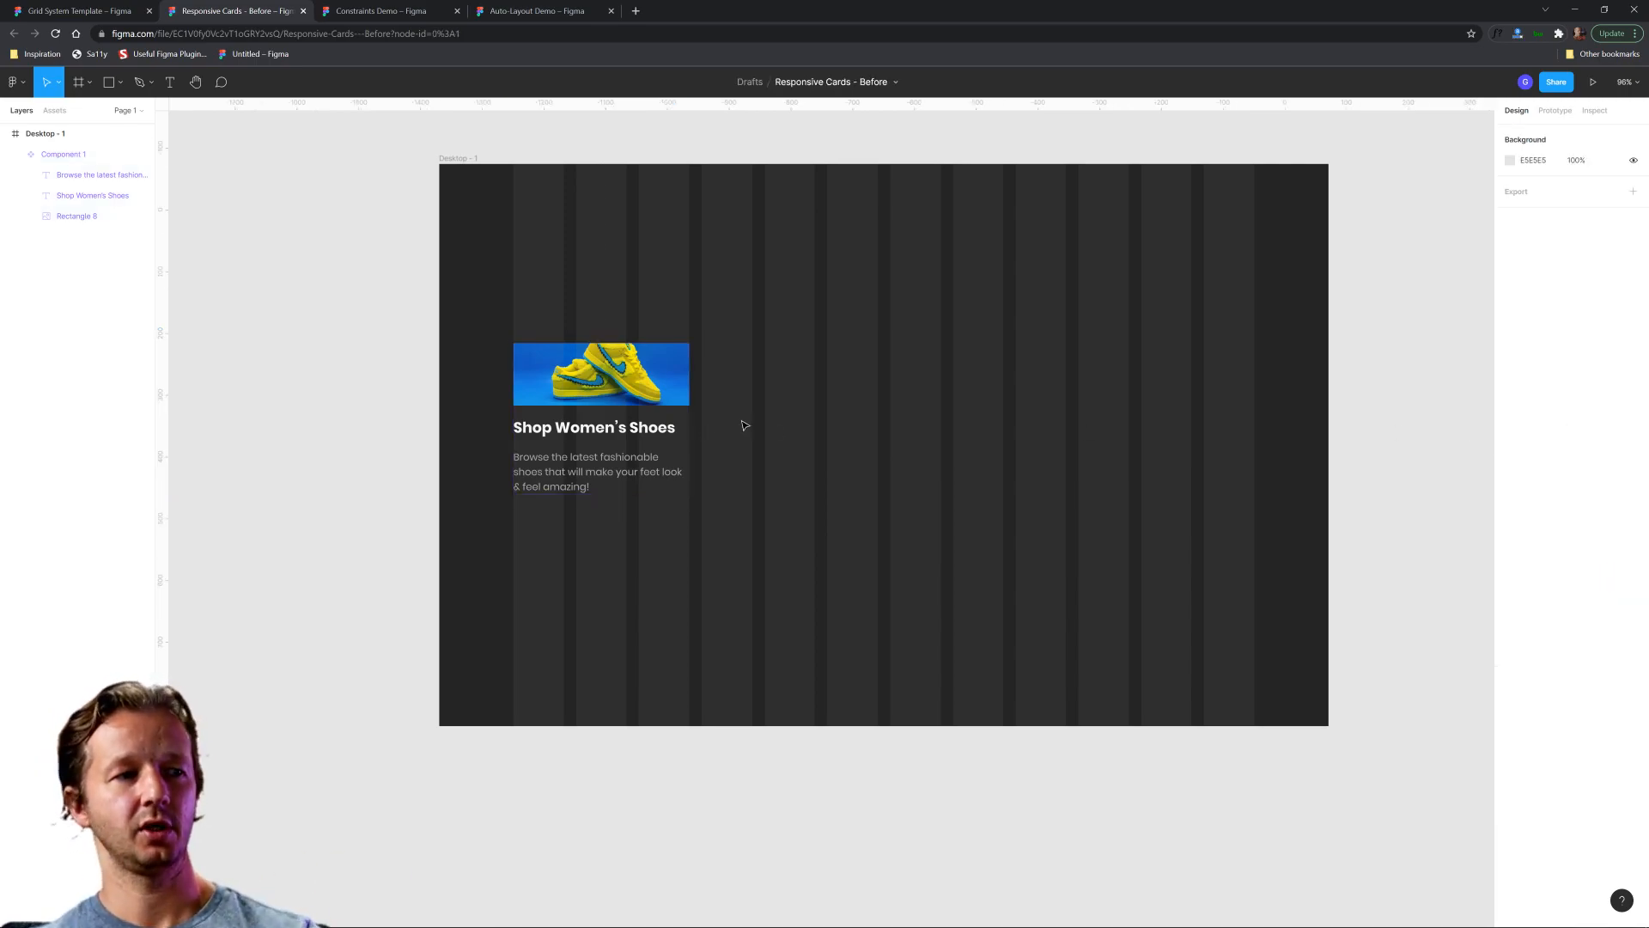
# Duplicate the card component three times across the grid, one column gutter apart, to form a row of four cards.
pyautogui.click(632, 395)
pyautogui.hotkey('ctrl', 'd')
pyautogui.moveTo(632, 395); pyautogui.dragTo(787, 393)
pyautogui.hotkey('ctrl', 'd')
pyautogui.hotkey('ctrl', 'd')
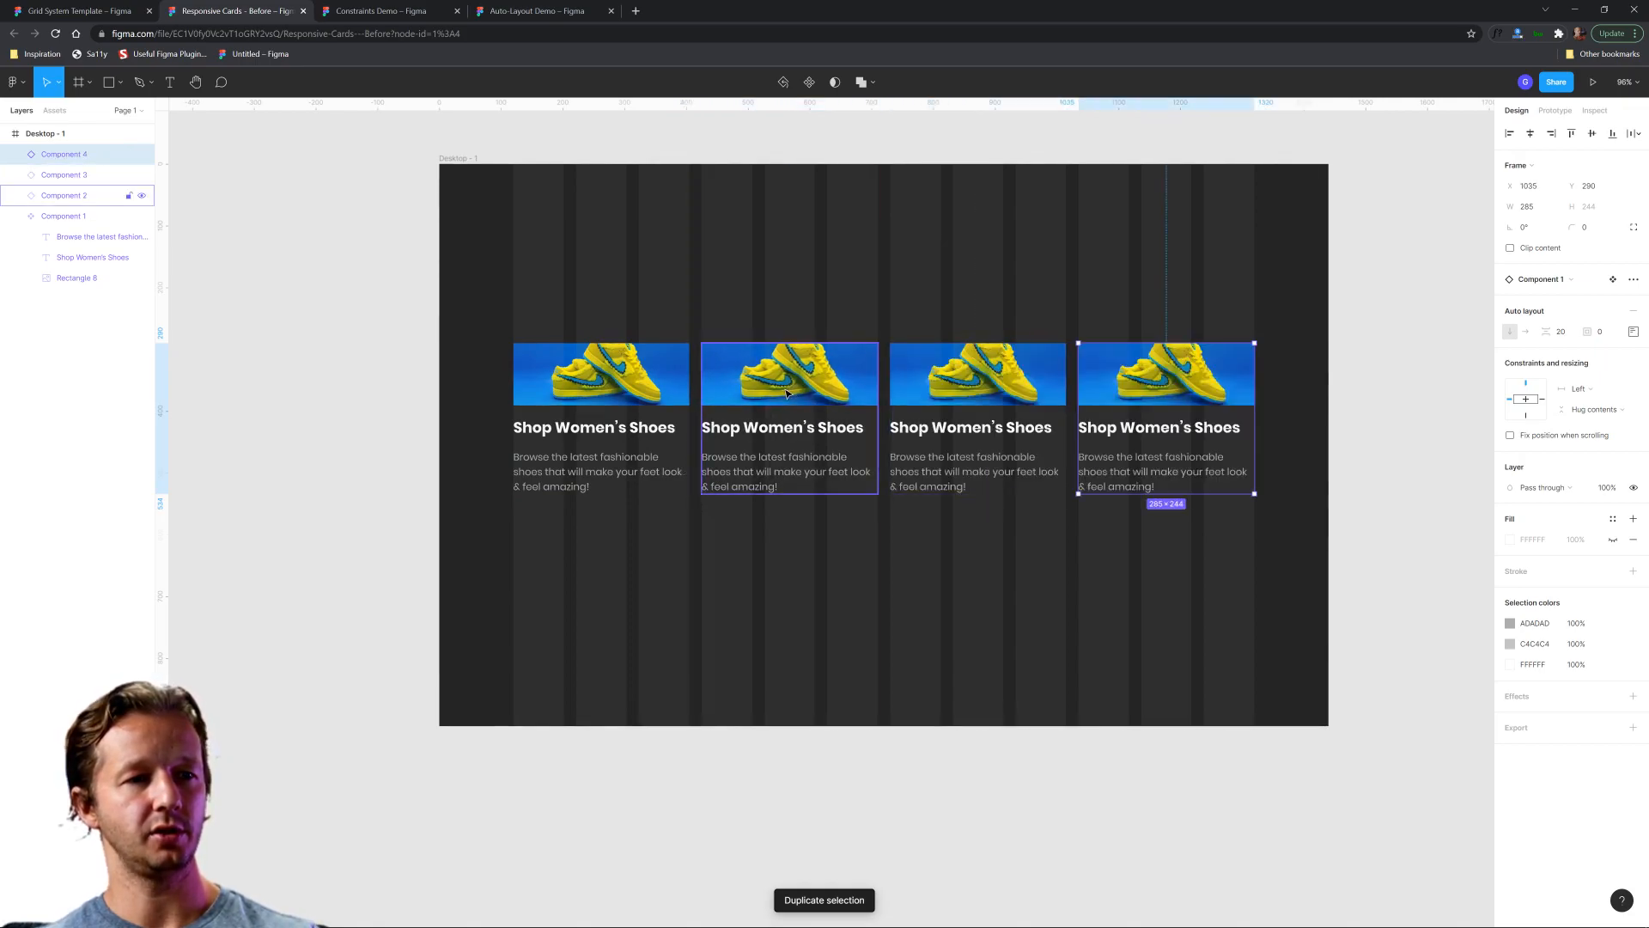
pyautogui.click(913, 559)
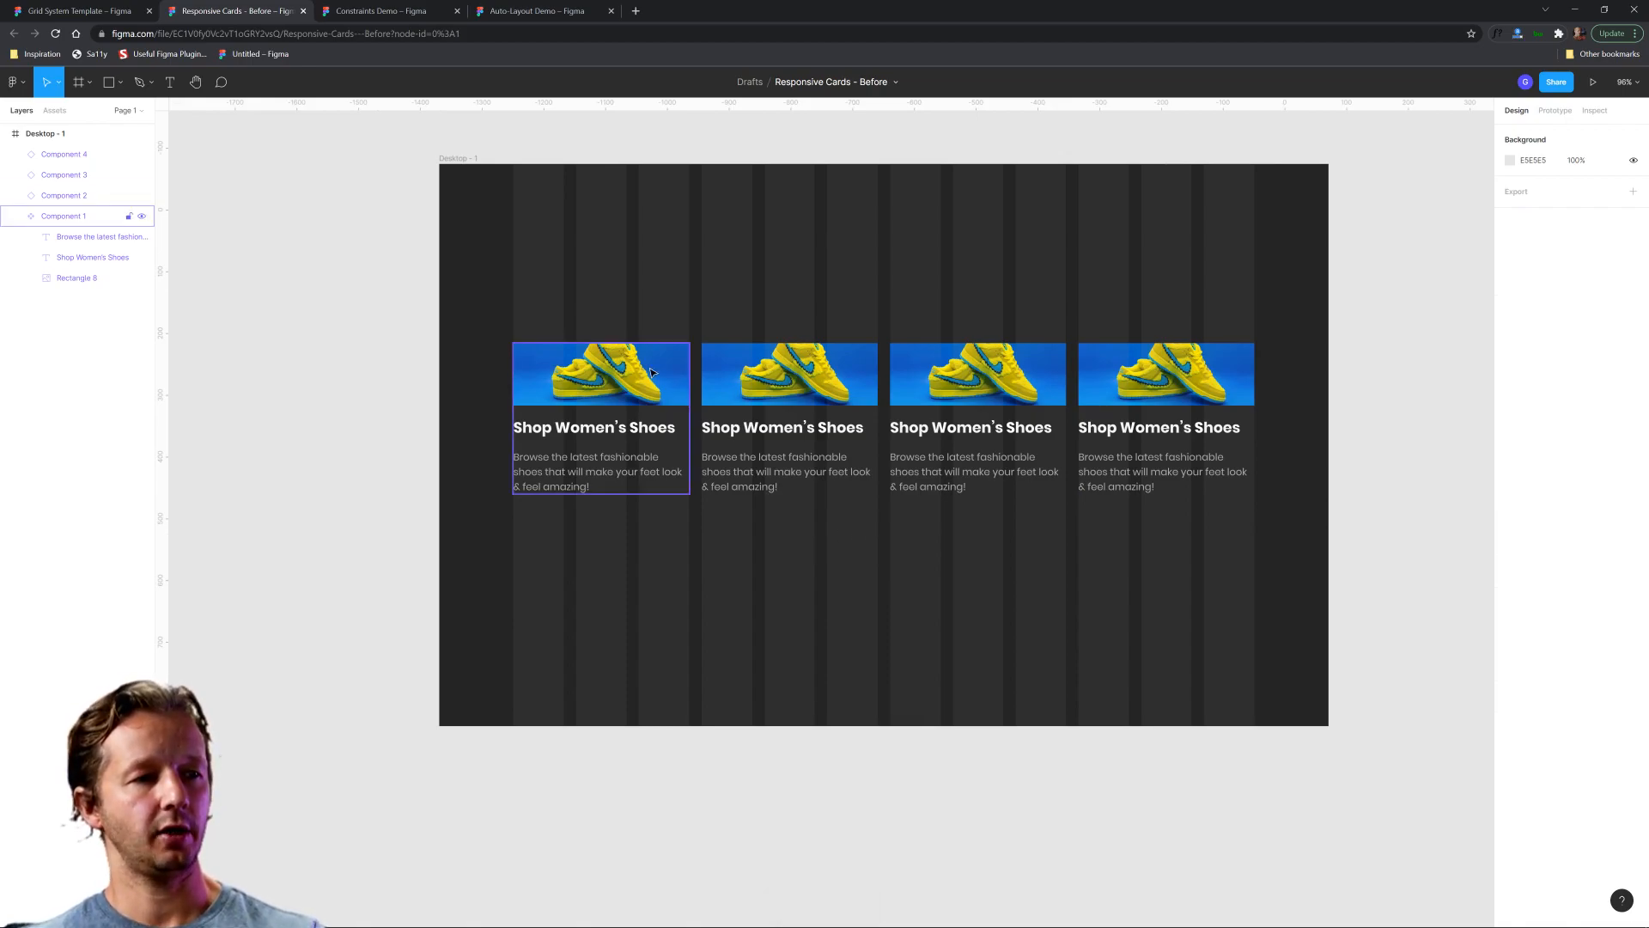
# Wrap all four shoe cards together in a new frame using Frame selection.
pyautogui.click(653, 372)
pyautogui.keyDown('shift'); pyautogui.click(808, 369); pyautogui.keyUp('shift')
pyautogui.keyDown('shift'); pyautogui.click(966, 368); pyautogui.keyUp('shift')
pyautogui.keyDown('shift'); pyautogui.click(1166, 367); pyautogui.keyUp('shift')
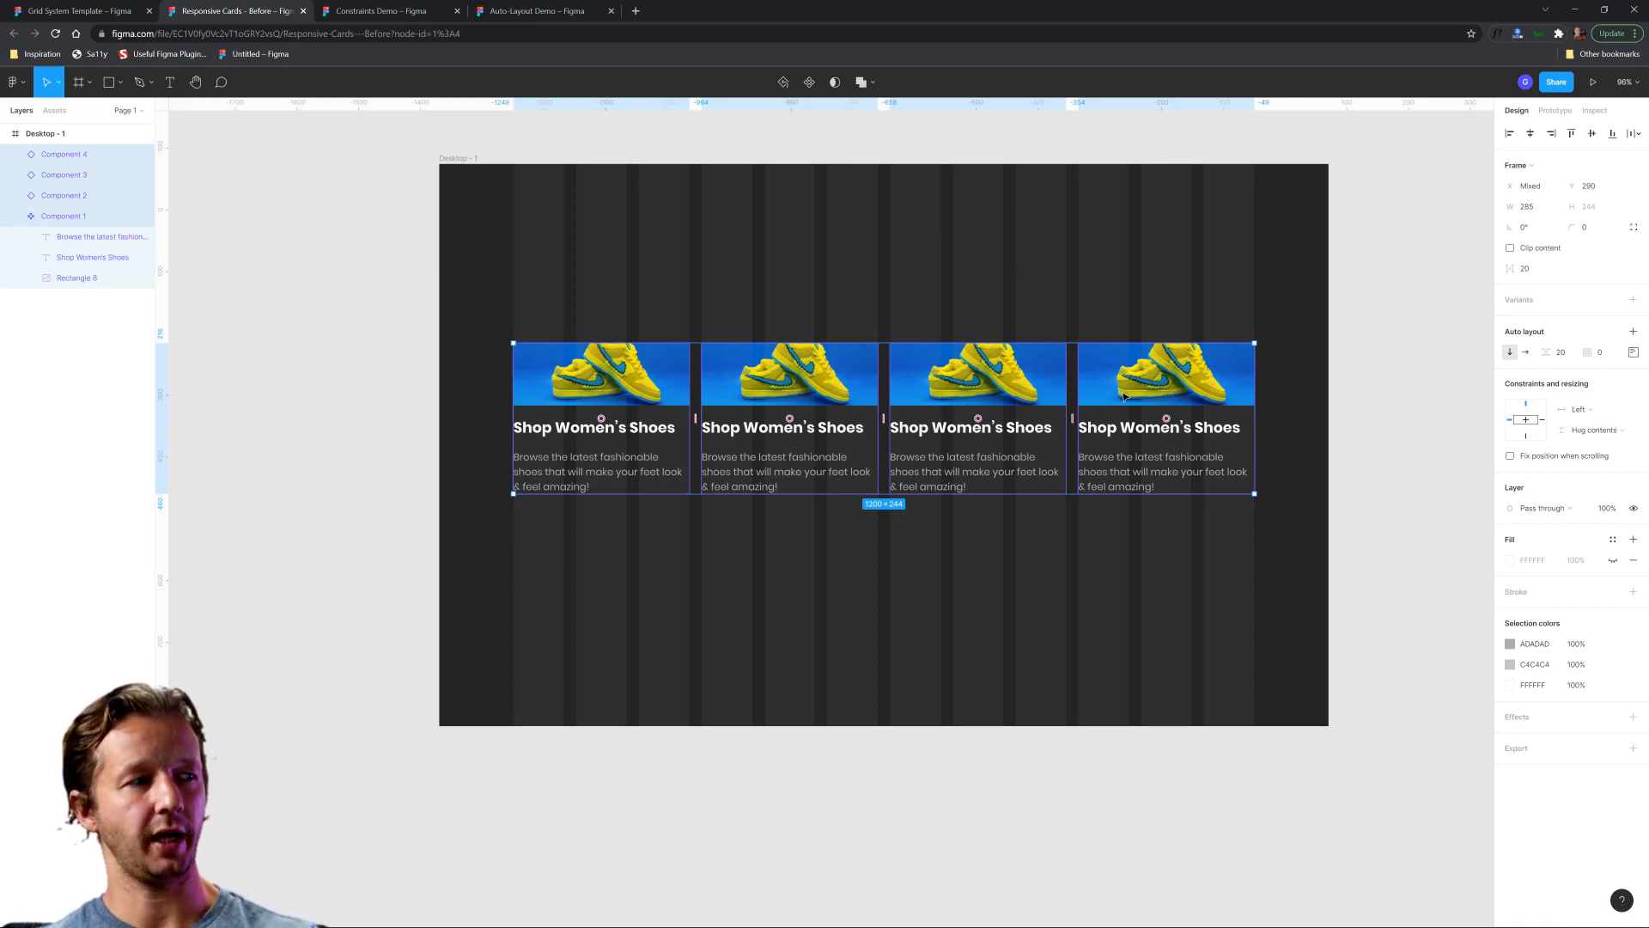
pyautogui.rightClick(1130, 391)
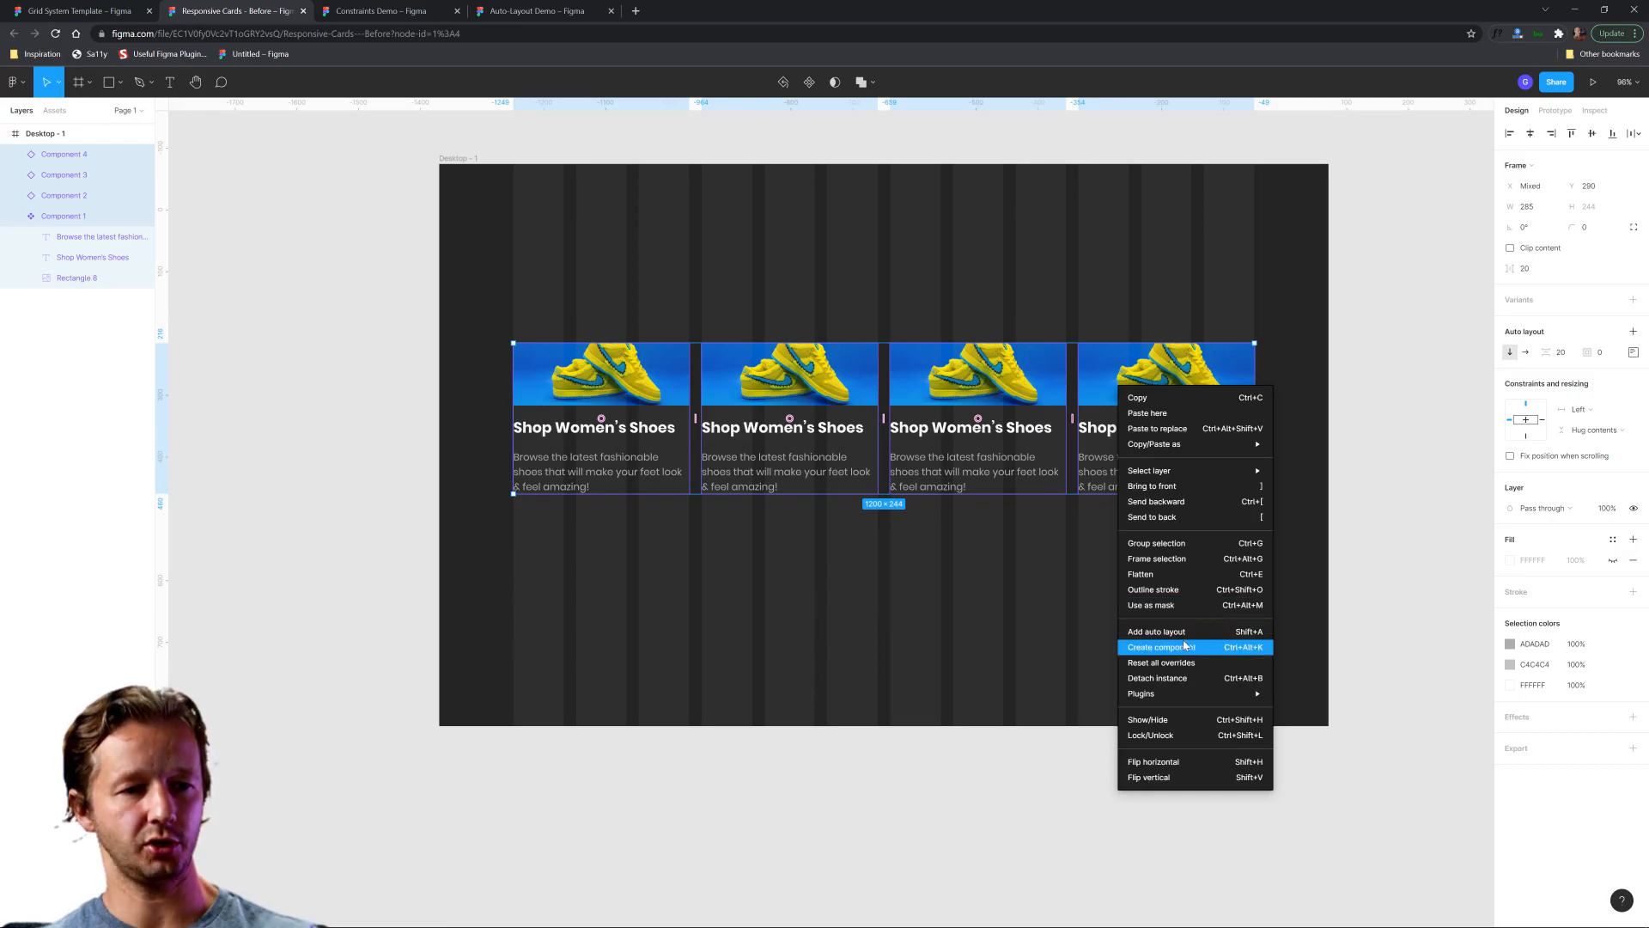
pyautogui.click(1178, 568)
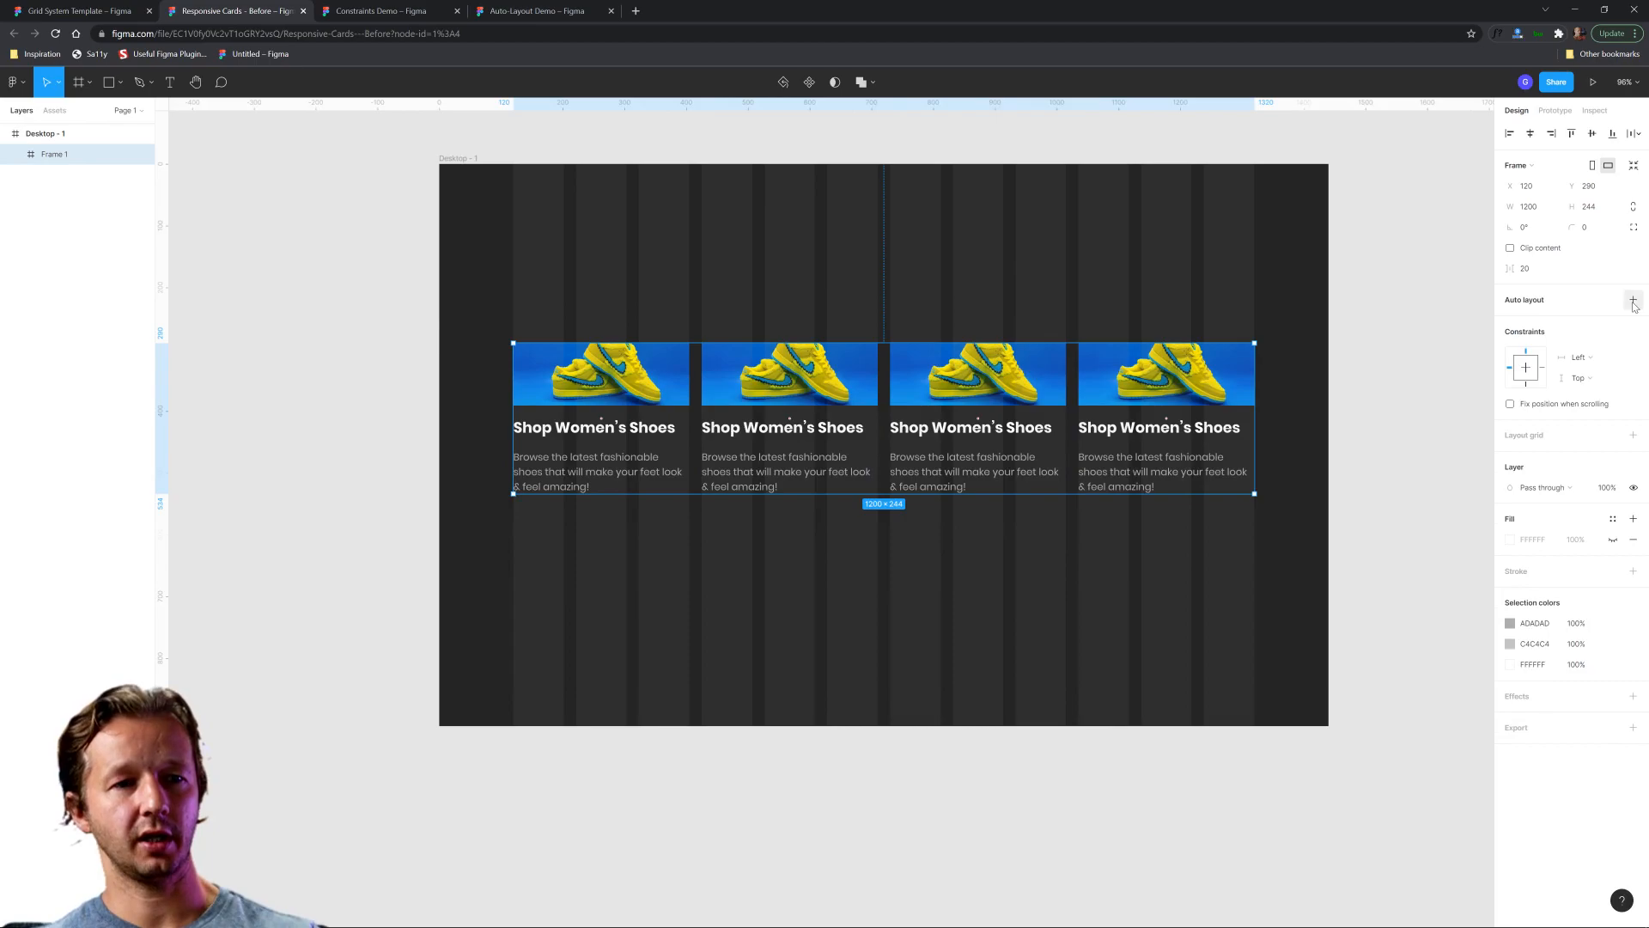
# Try narrowing the desktop frame to test how the wrapped card row responds, and undo the resize.
pyautogui.press('Escape')
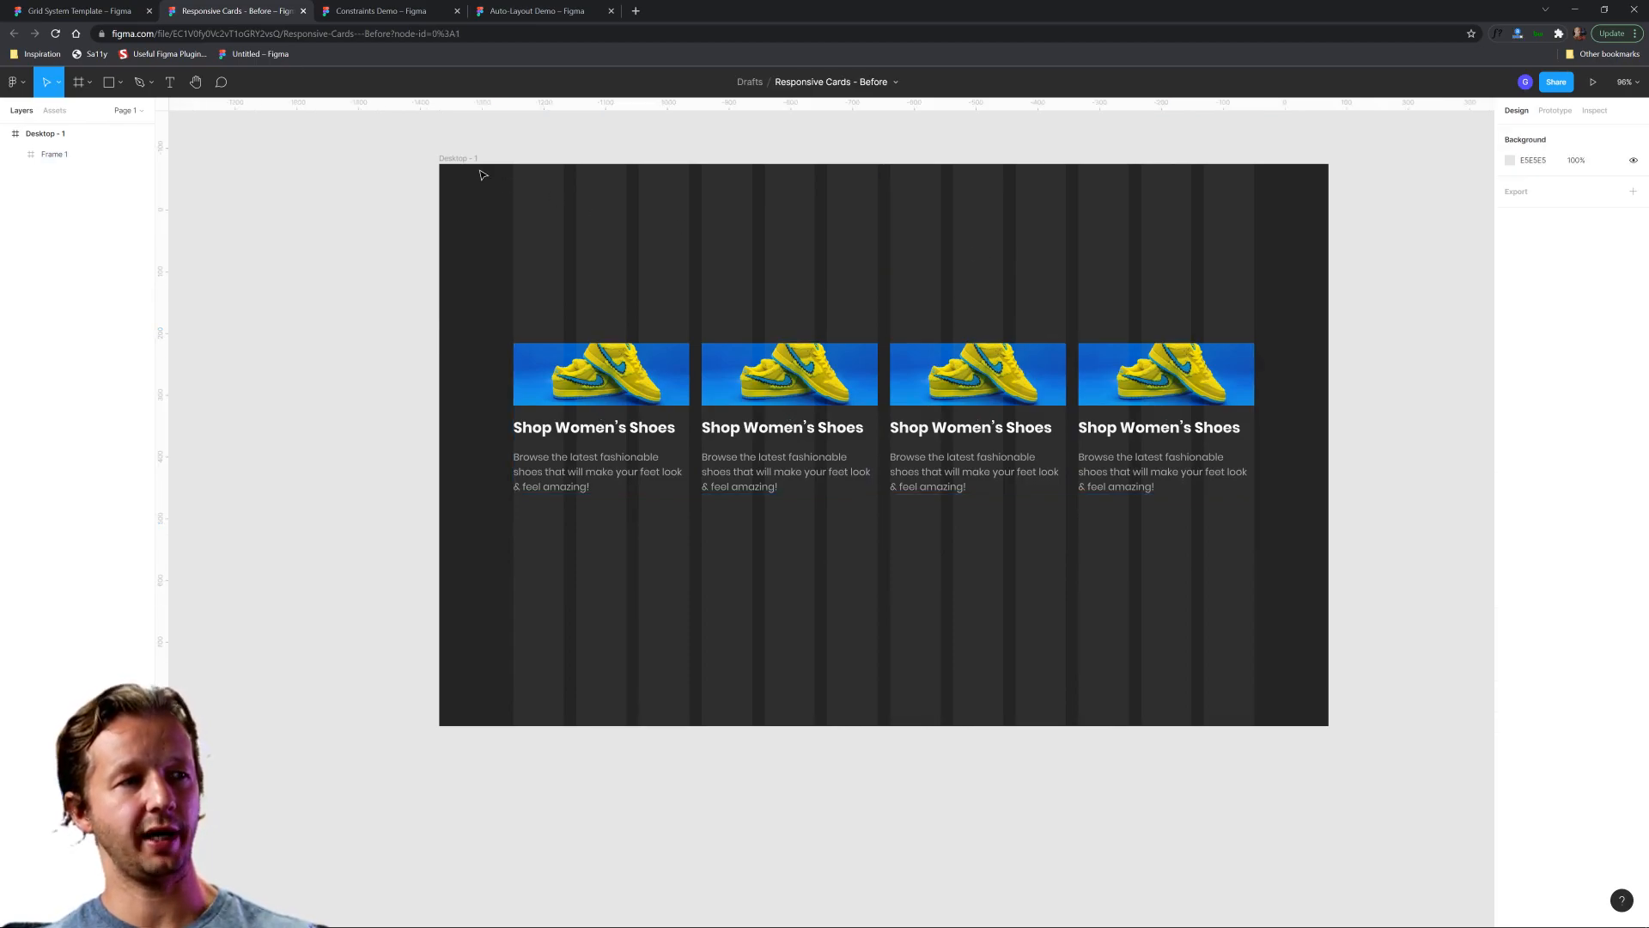
pyautogui.click(455, 160)
pyautogui.moveTo(1328, 335); pyautogui.dragTo(919, 335)
pyautogui.hotkey('ctrl', 'z')
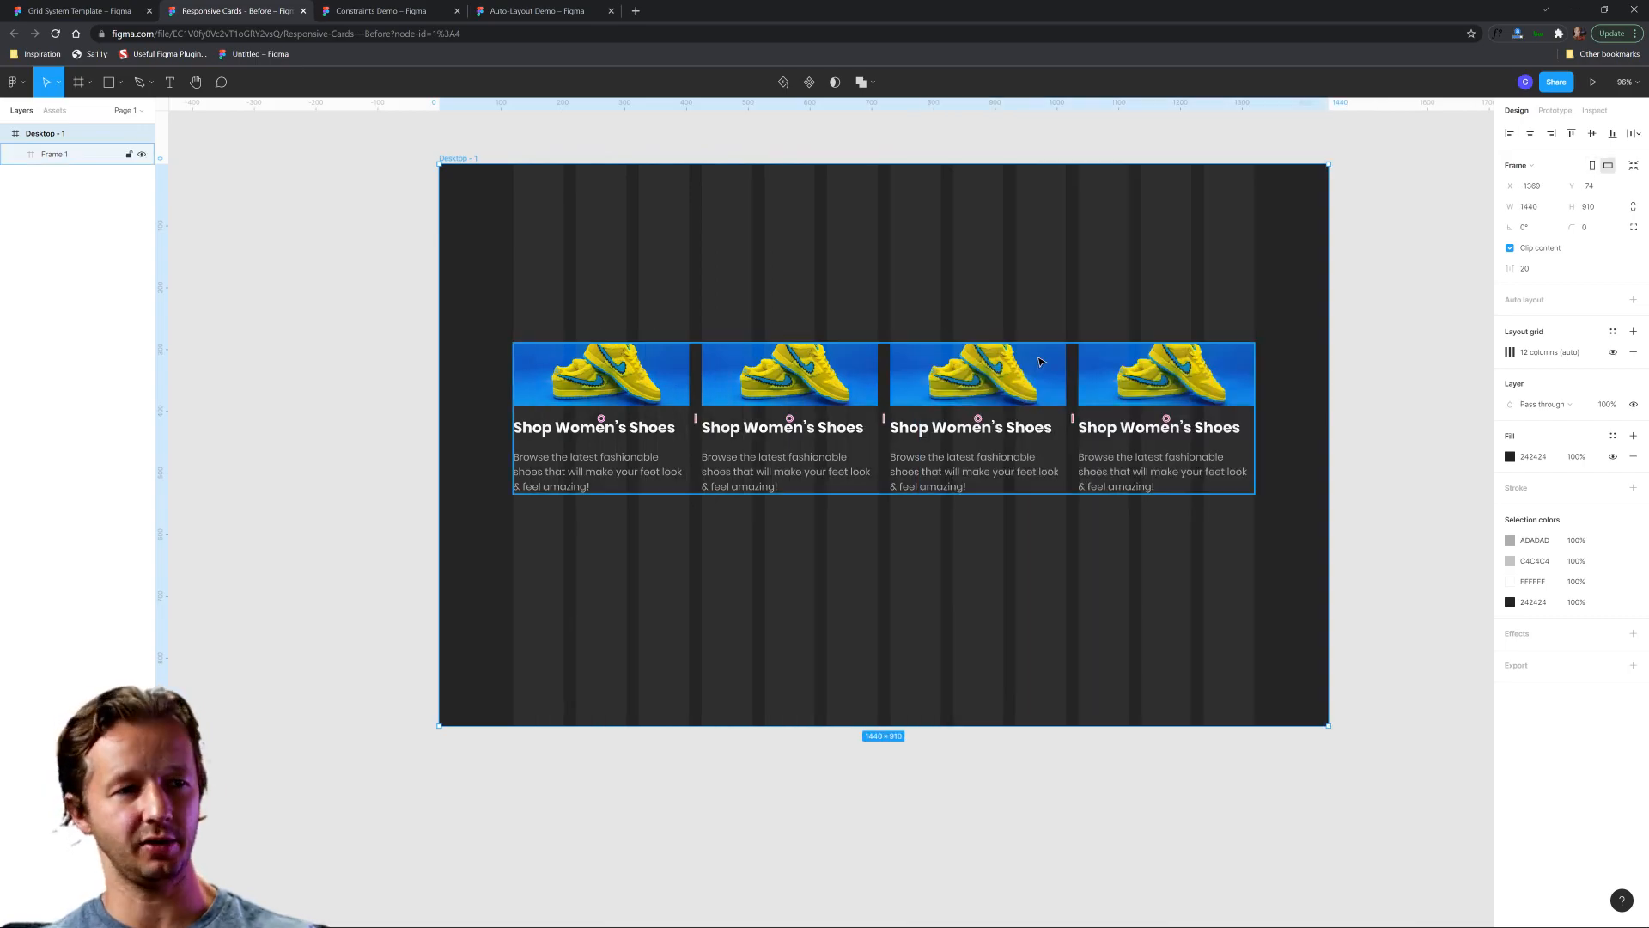
# Add horizontal auto layout to the frame that wraps the four cards.
pyautogui.hotkey('ctrl', 'z')
pyautogui.hotkey('ctrl', 'z')
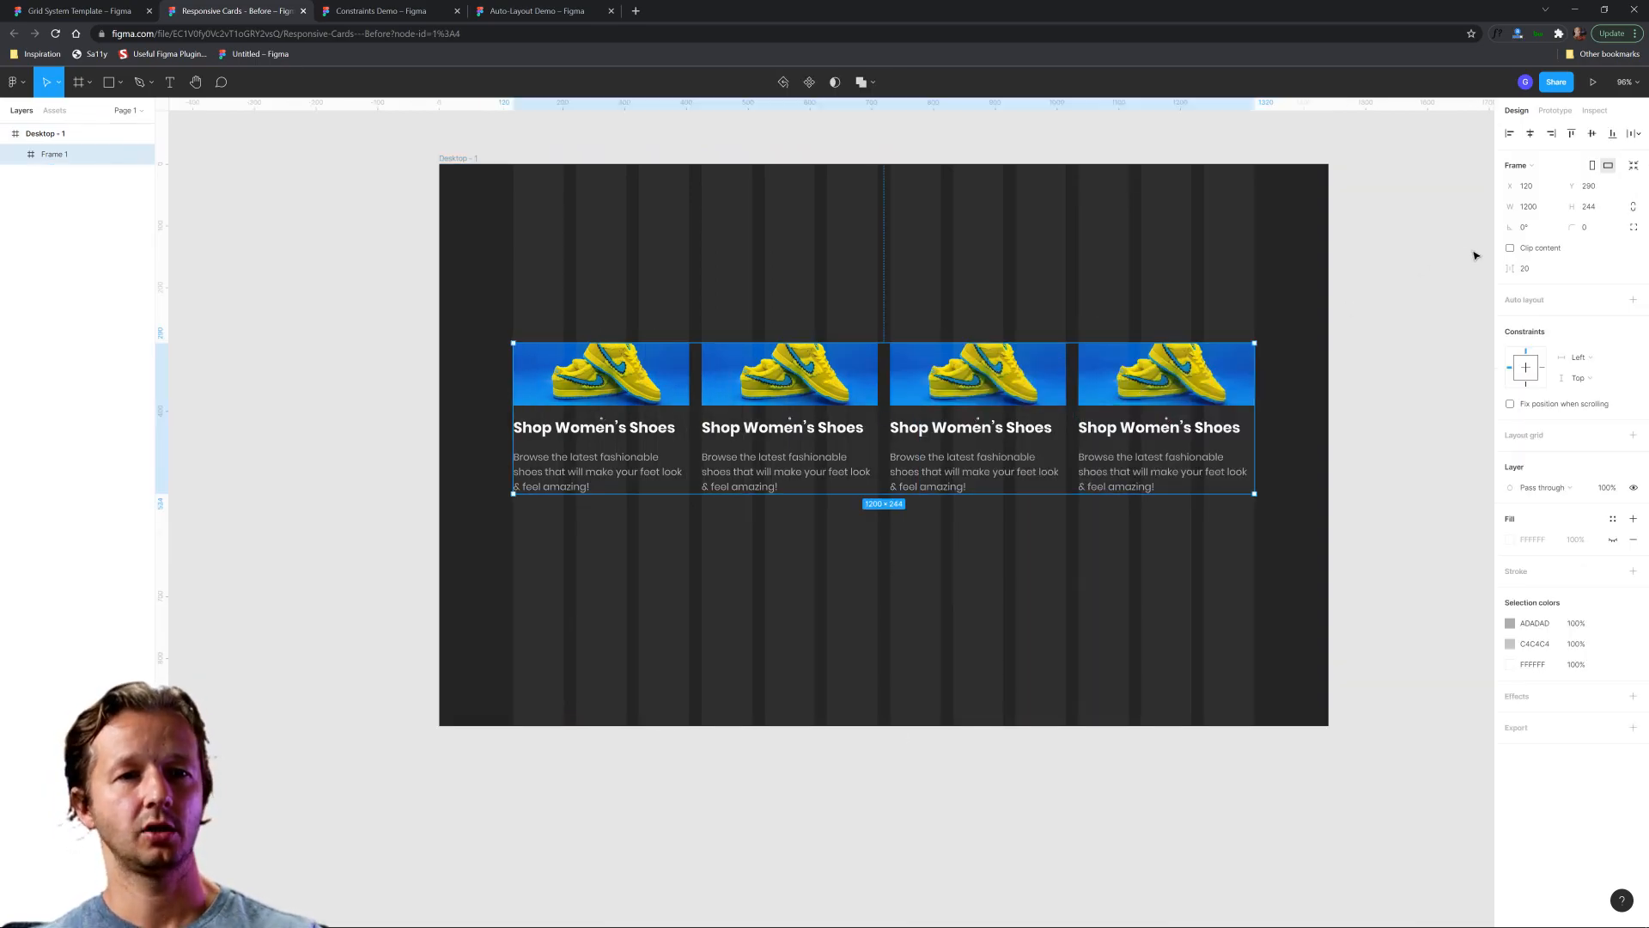
pyautogui.click(1633, 299)
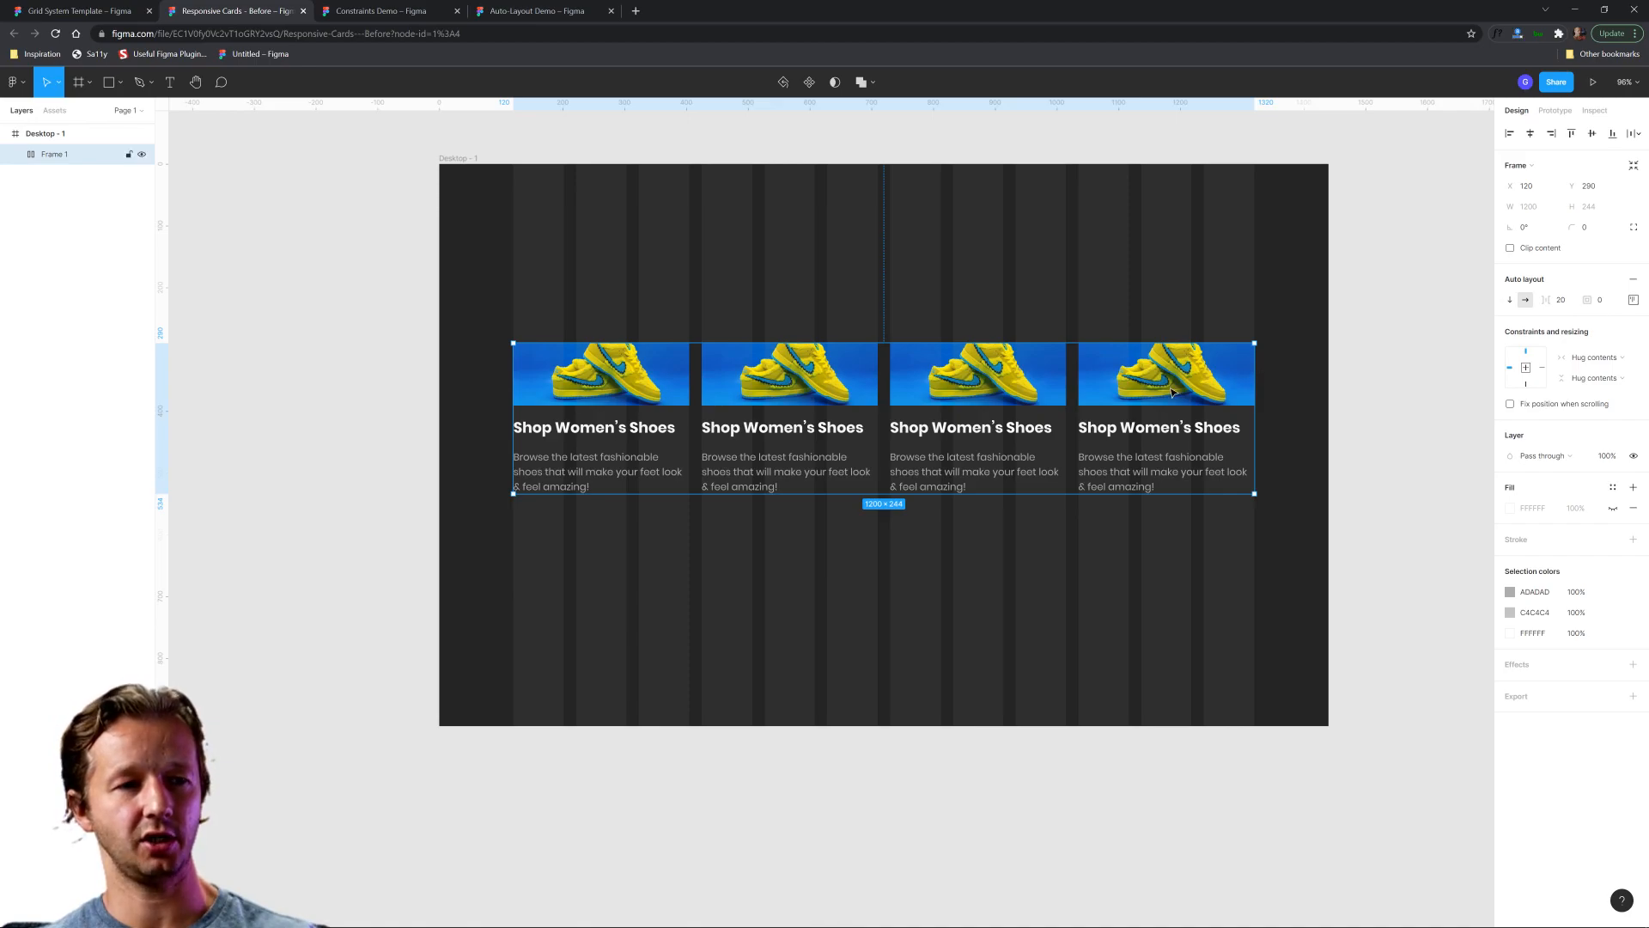
# Change the fourth card's heading to "Shop Men's Shoes".
pyautogui.doubleClick(1151, 429)
pyautogui.doubleClick(1149, 428)
pyautogui.write("Men's")
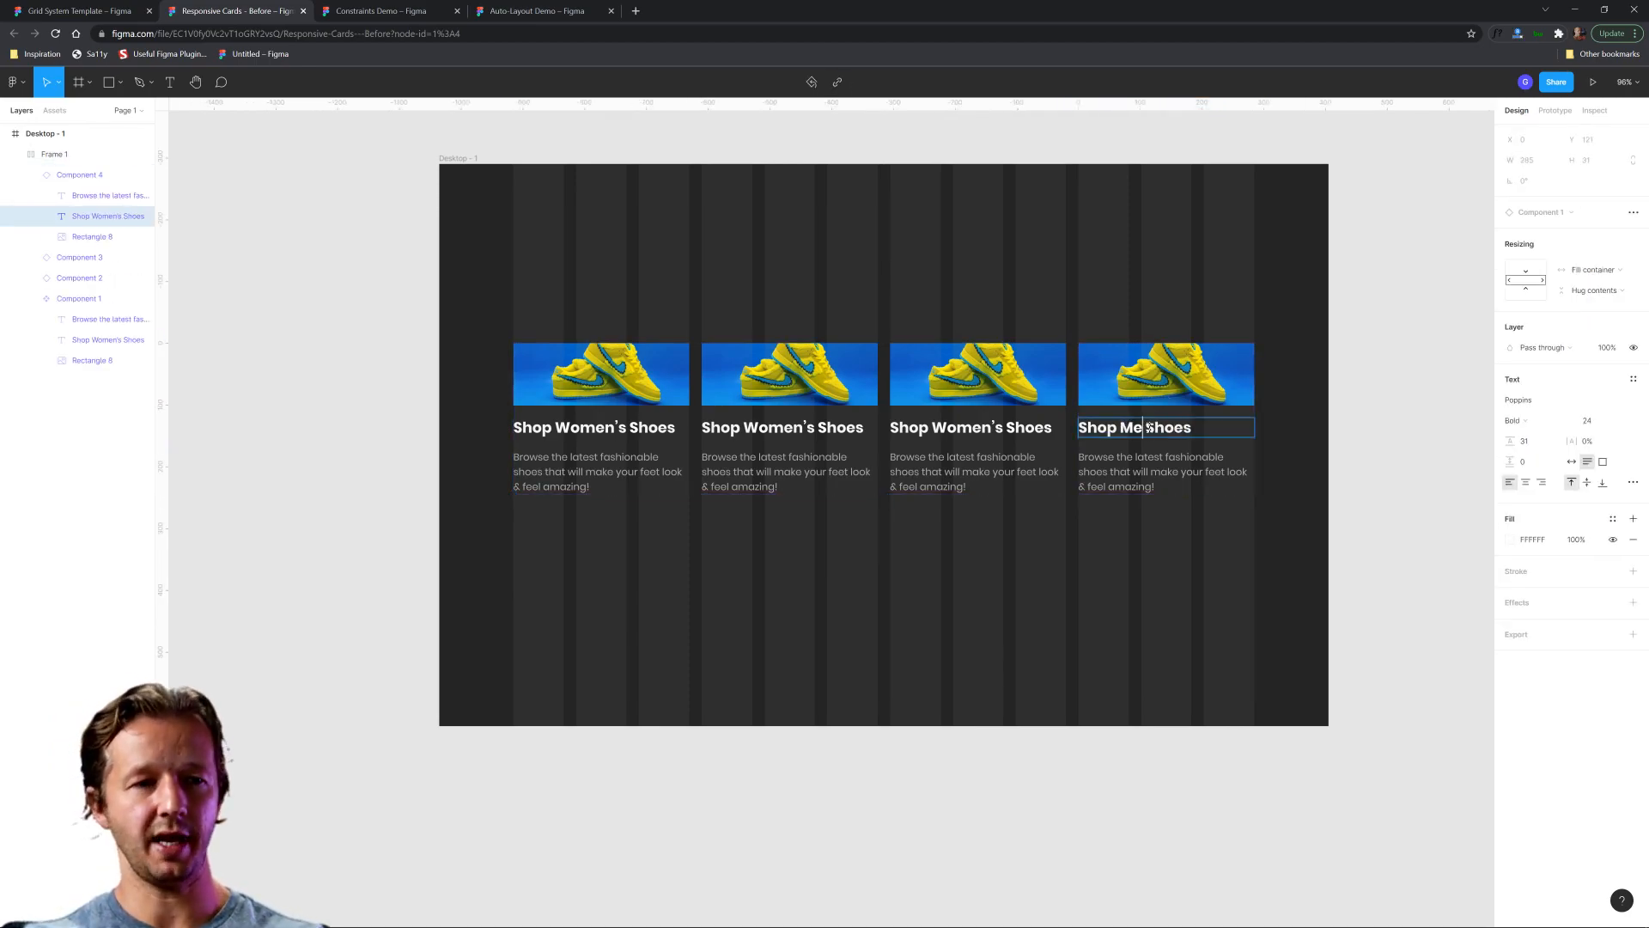
pyautogui.press('Return')
pyautogui.press('BackSpace')
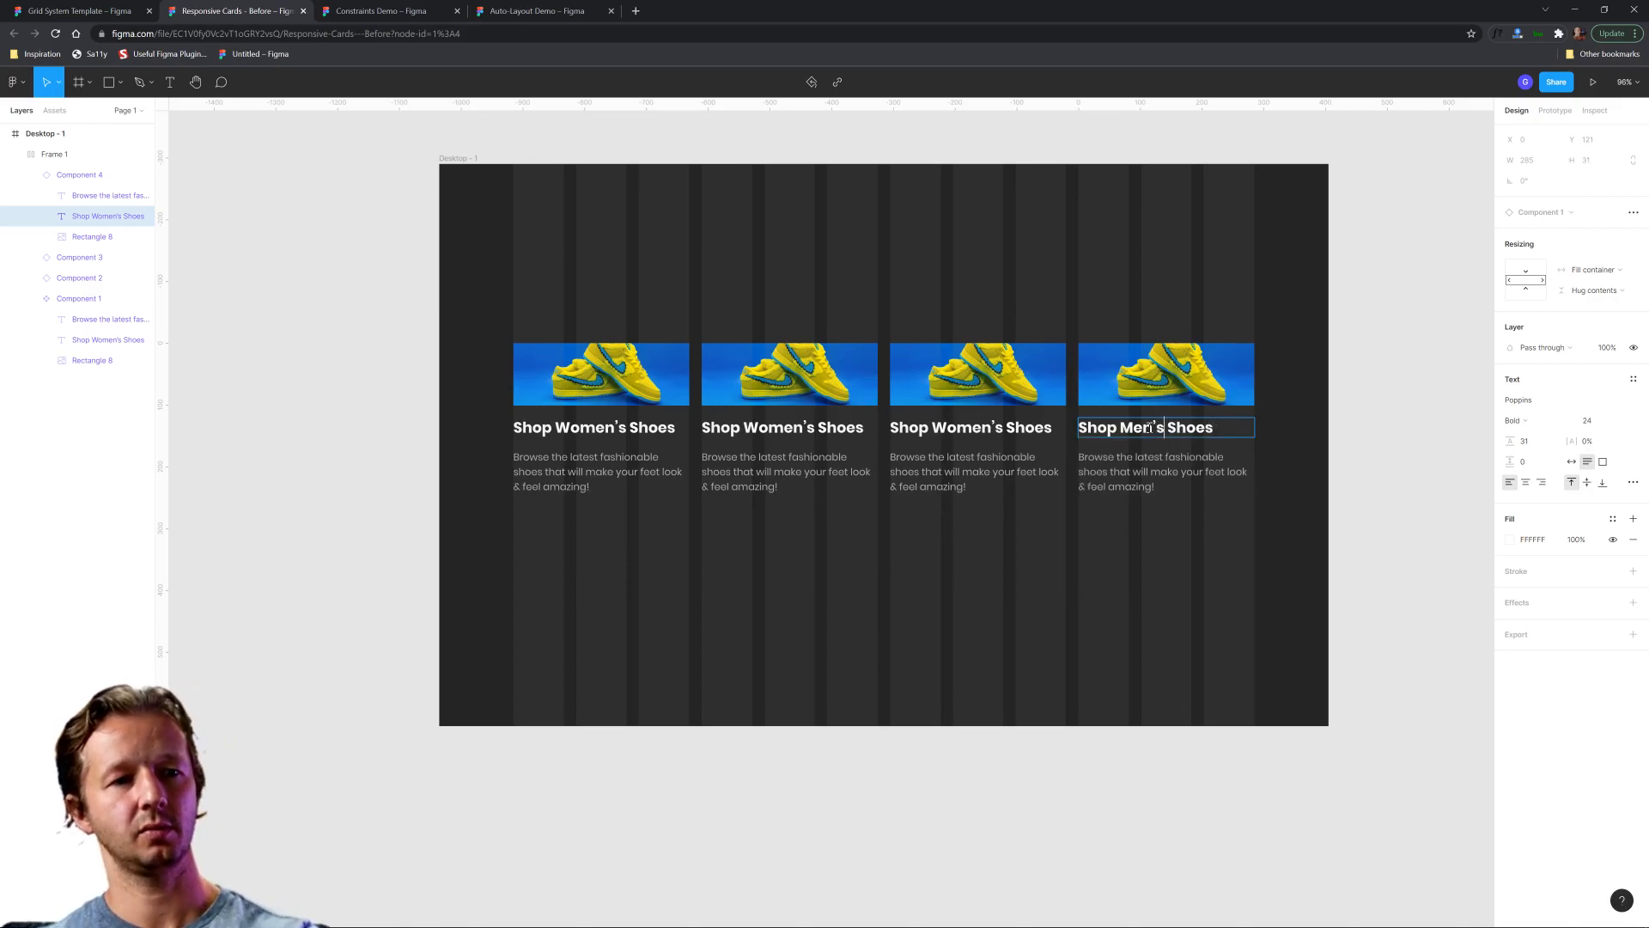
pyautogui.press('Escape')
pyautogui.click(1355, 372)
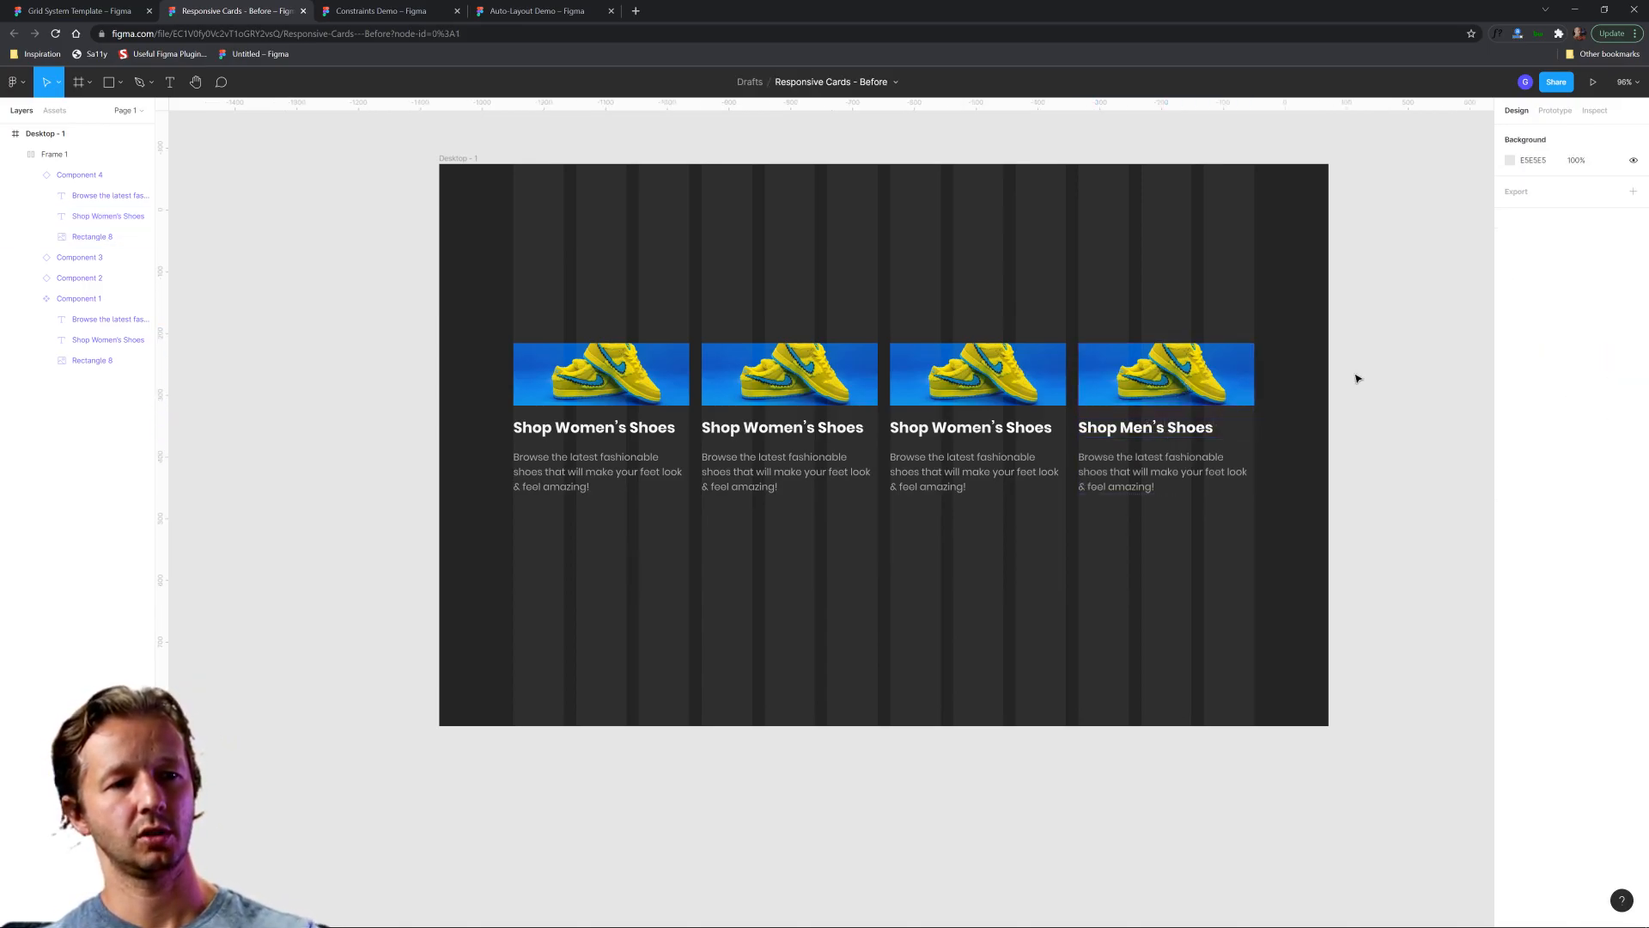
pyautogui.click(1204, 382)
pyautogui.moveTo(1161, 382)
pyautogui.mouseDown()
pyautogui.moveTo(621, 382)
pyautogui.moveTo(1135, 396)
pyautogui.mouseUp()
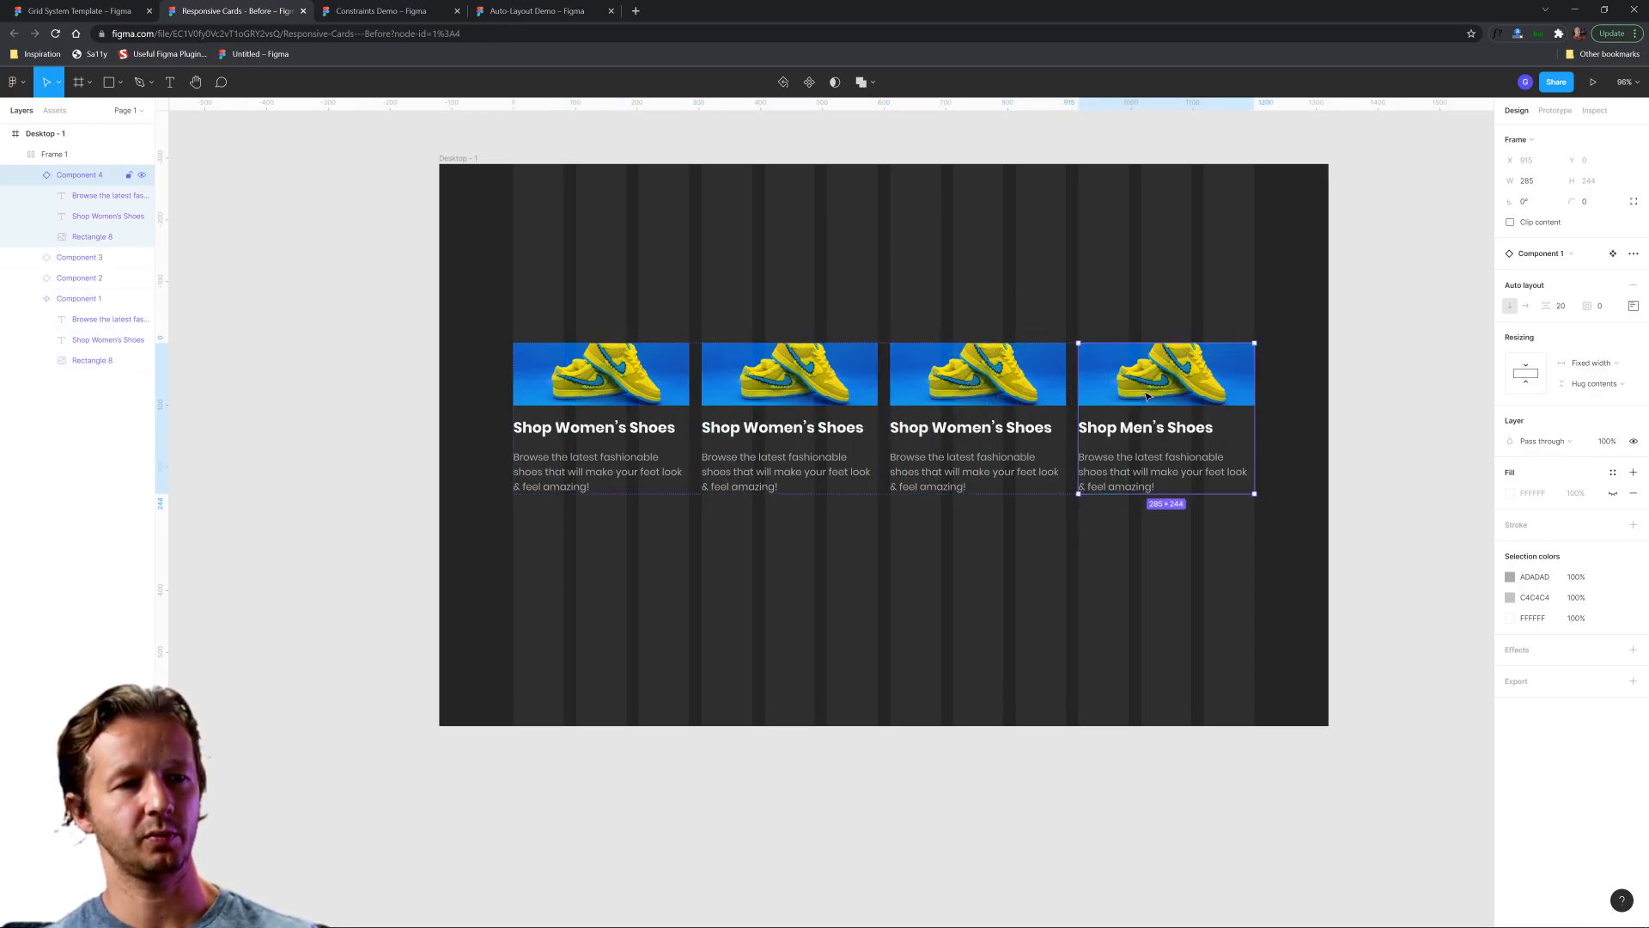
pyautogui.click(1340, 358)
# Try narrowing the desktop frame with the card row in auto layout, and undo the resize.
pyautogui.click(814, 294)
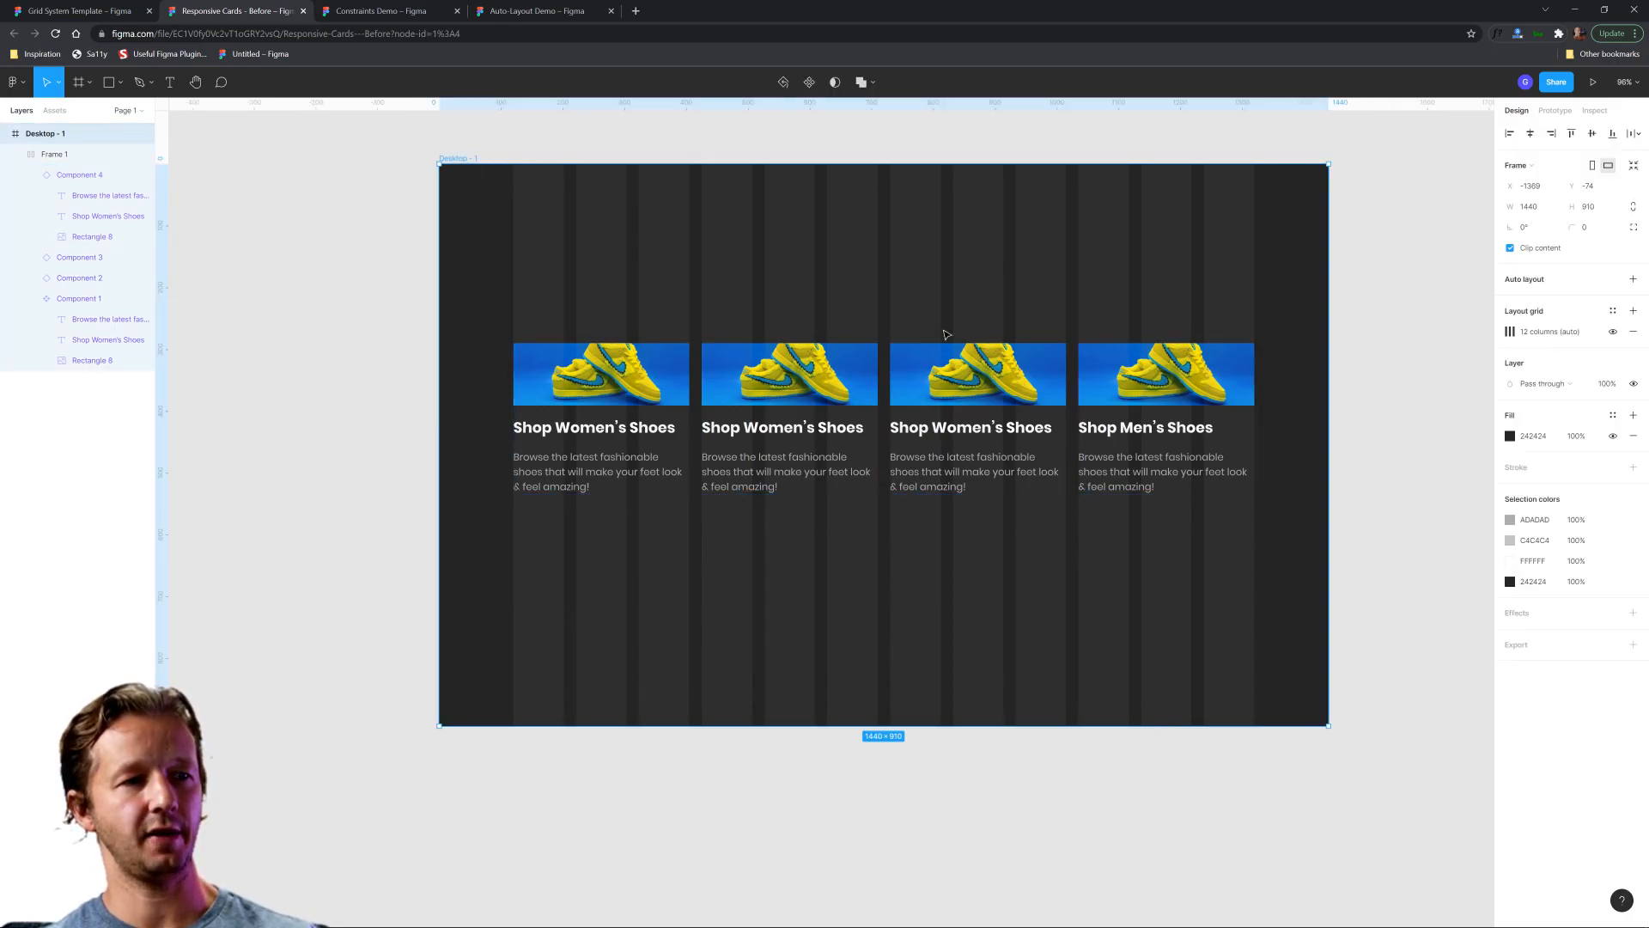
pyautogui.moveTo(1329, 338); pyautogui.dragTo(1134, 338)
pyautogui.hotkey('ctrl', 'z')
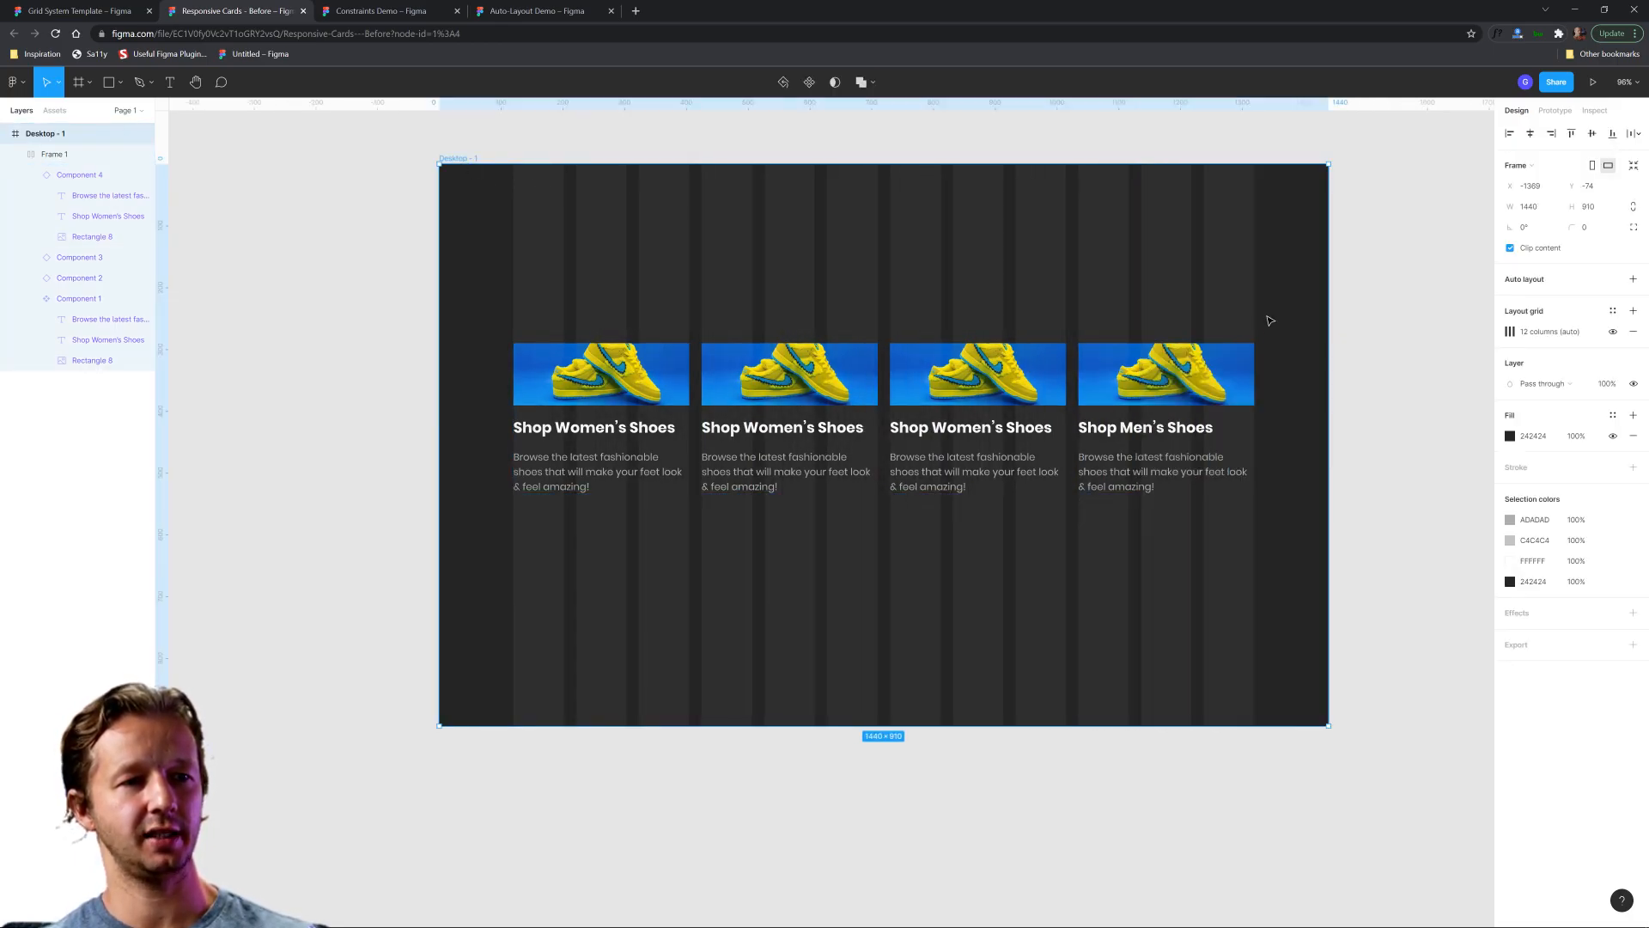
pyautogui.click(1258, 318)
# Set the card row frame's horizontal resizing to Fixed and its horizontal constraint to Left and right.
pyautogui.click(1136, 366)
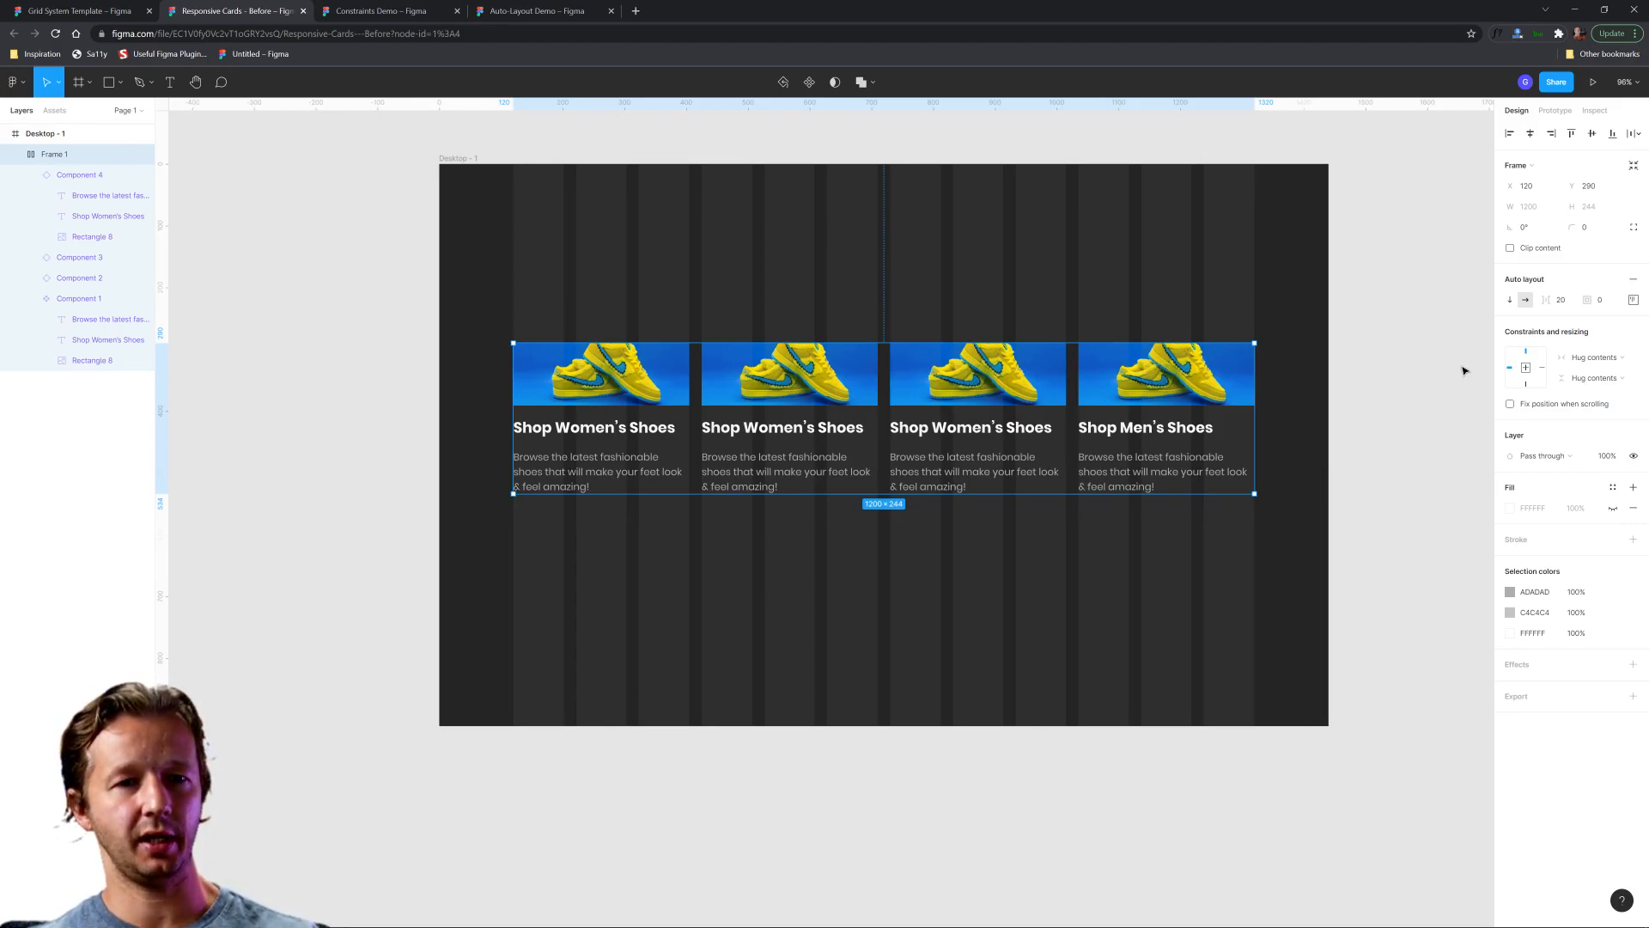
pyautogui.click(1594, 356)
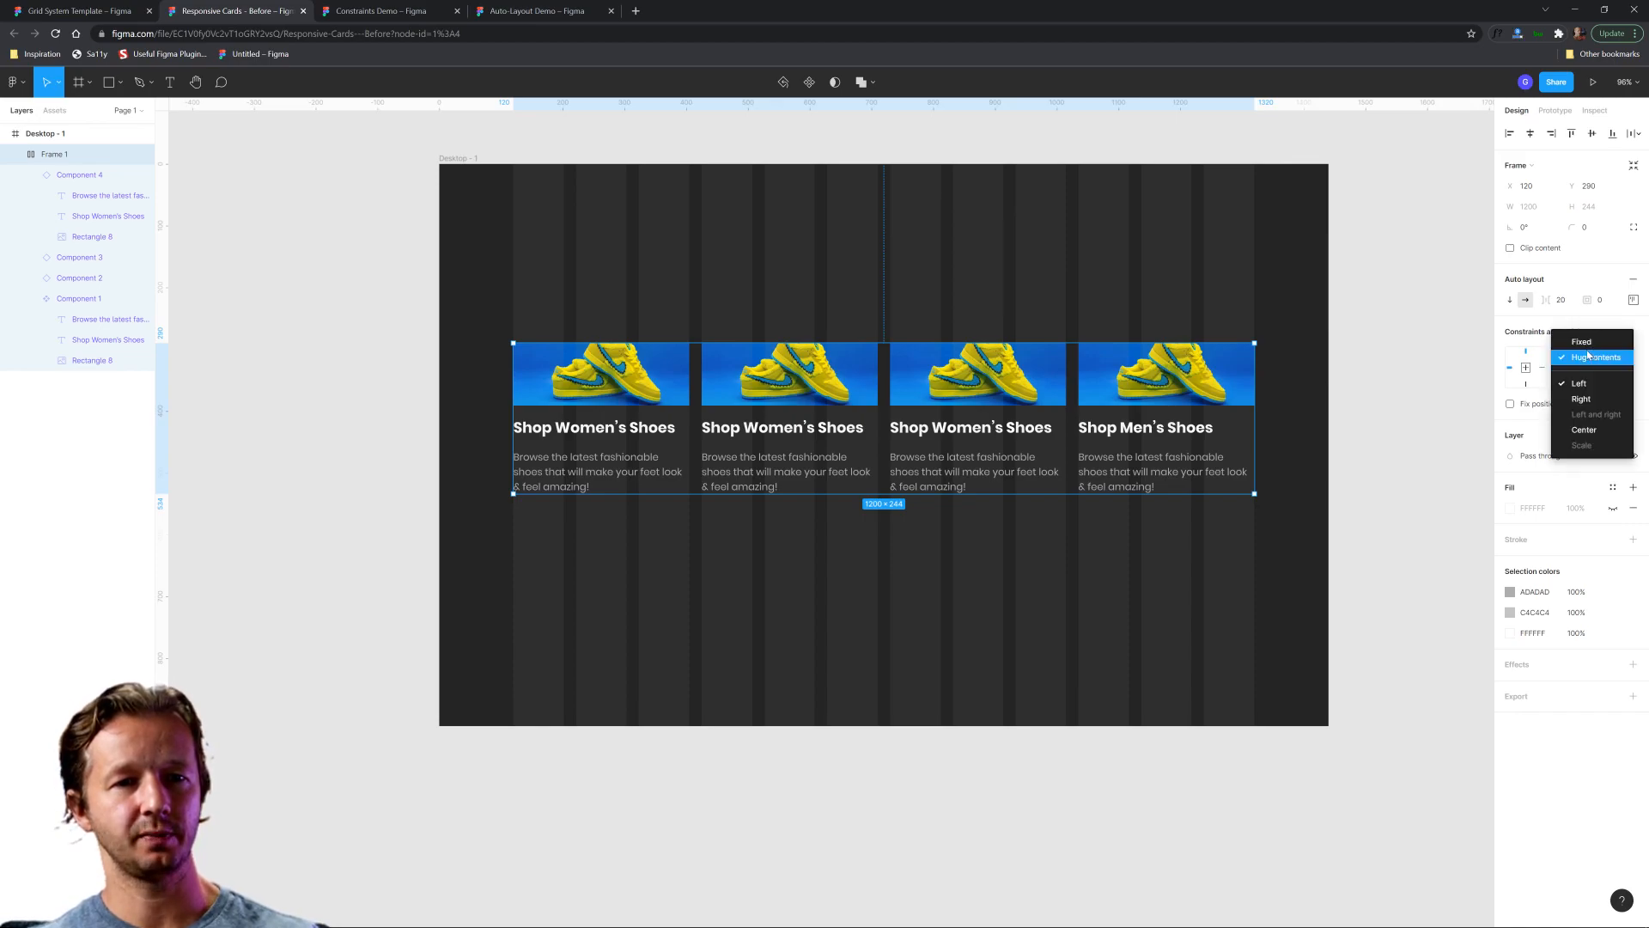
pyautogui.click(1588, 343)
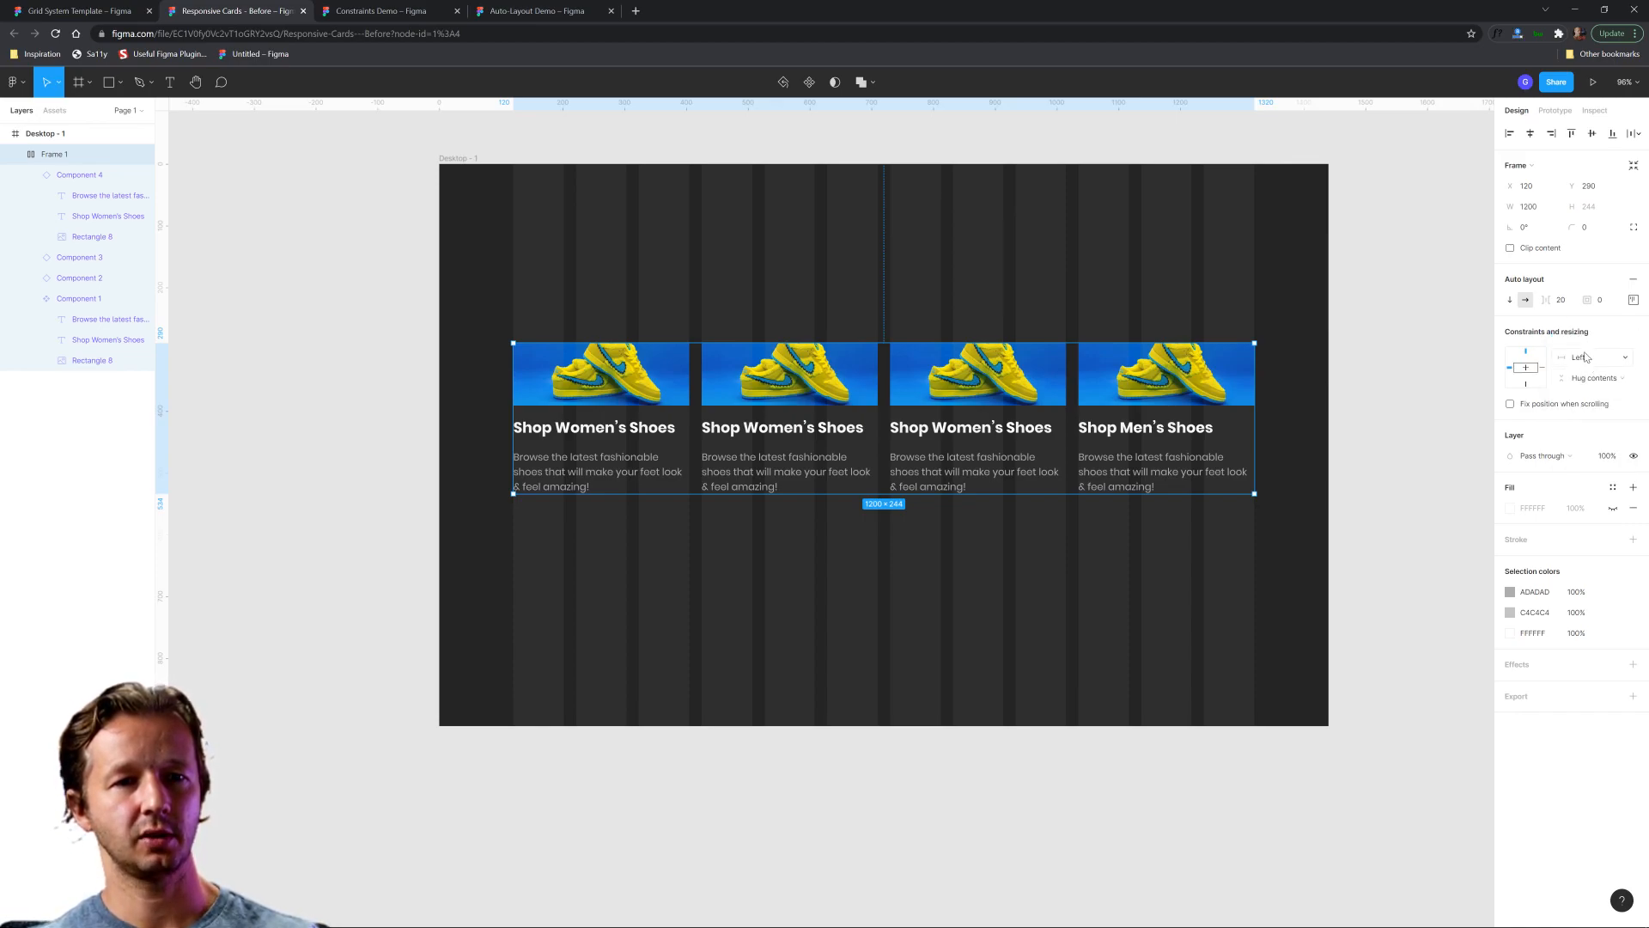
pyautogui.click(1586, 355)
pyautogui.click(1593, 388)
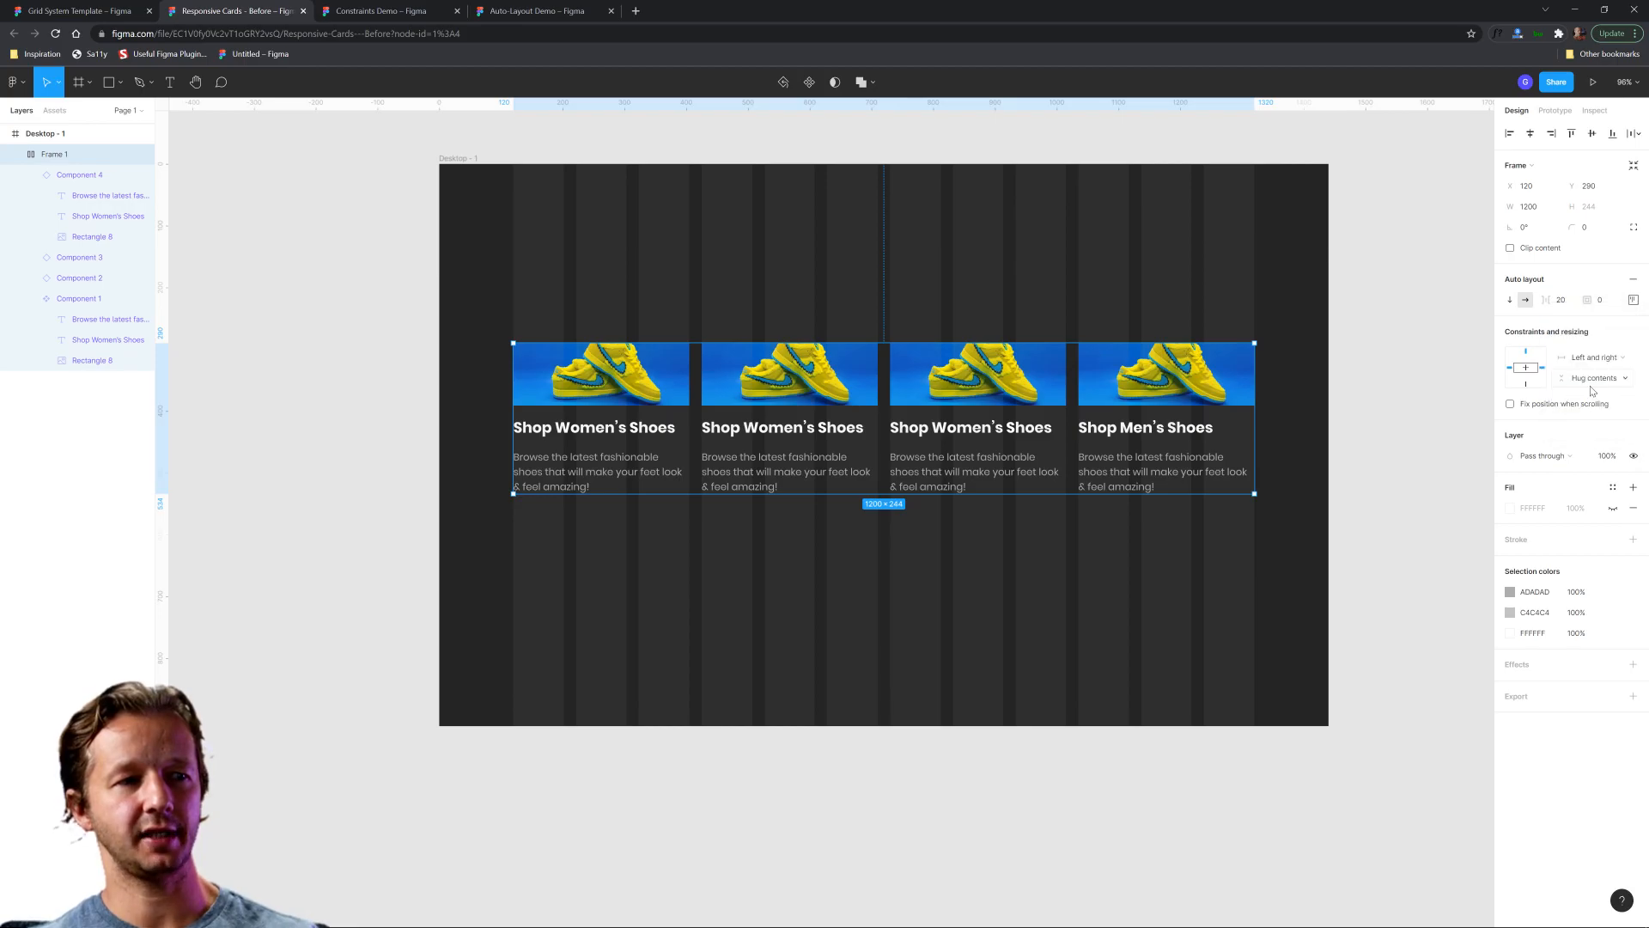
# Try narrowing the desktop frame to test the row's Left and right constraint, and undo the resize.
pyautogui.click(471, 158)
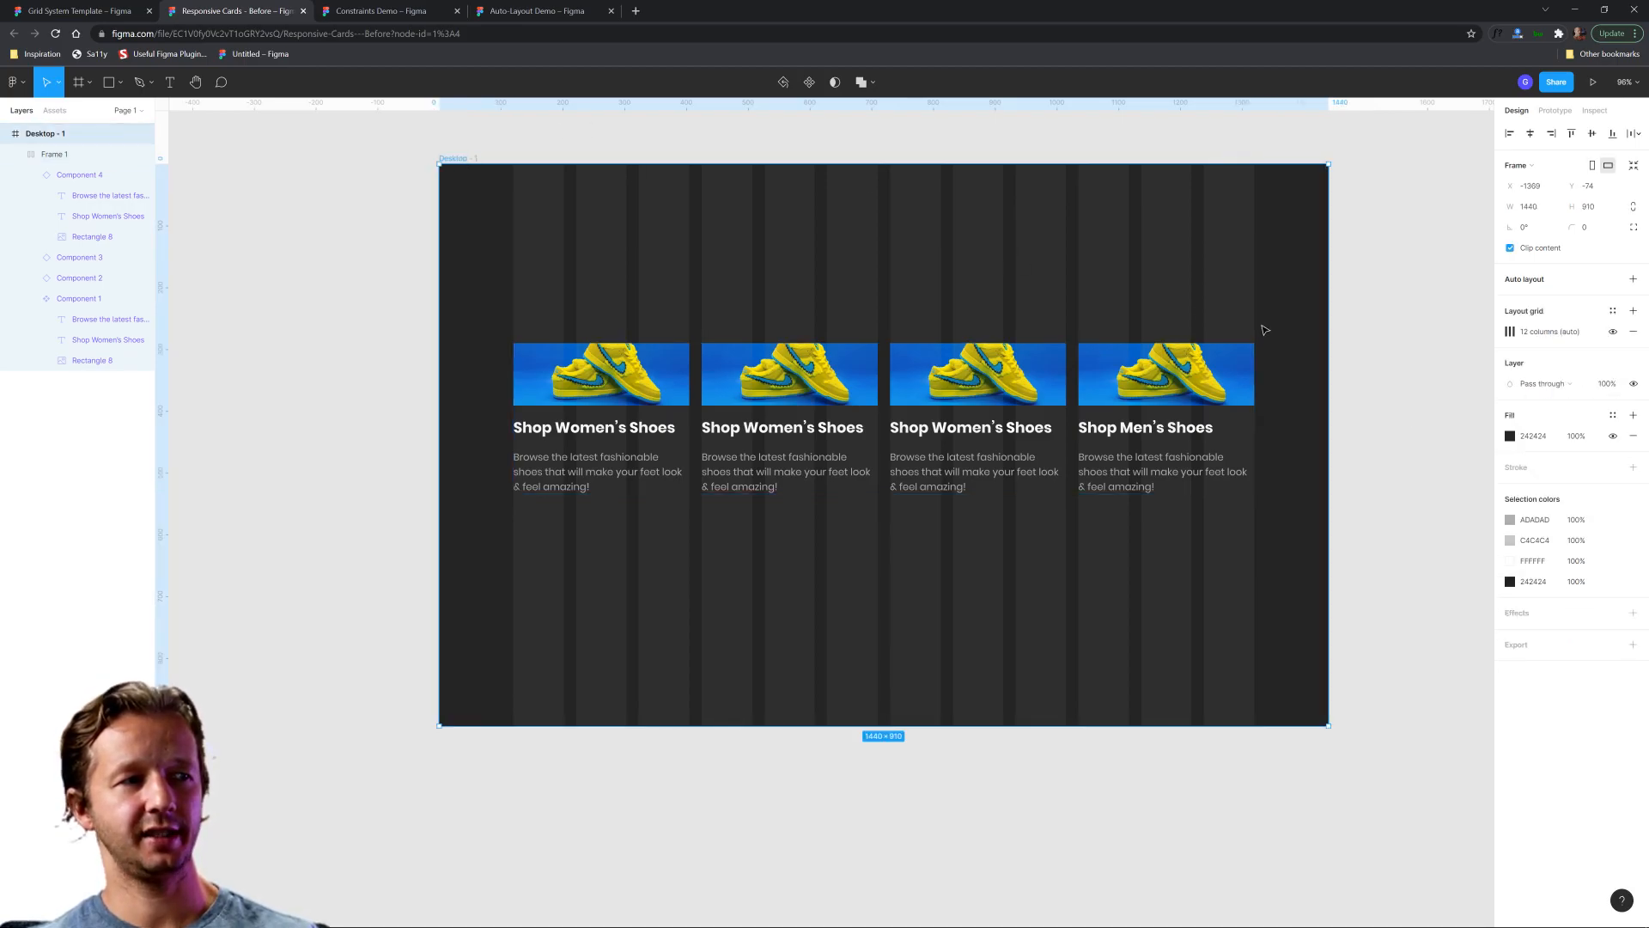
pyautogui.moveTo(1326, 326); pyautogui.dragTo(942, 336)
pyautogui.hotkey('ctrl', 'z')
pyautogui.click(1282, 320)
# Set the horizontal resizing of all four cards inside the row frame to Fill container.
pyautogui.click(690, 392)
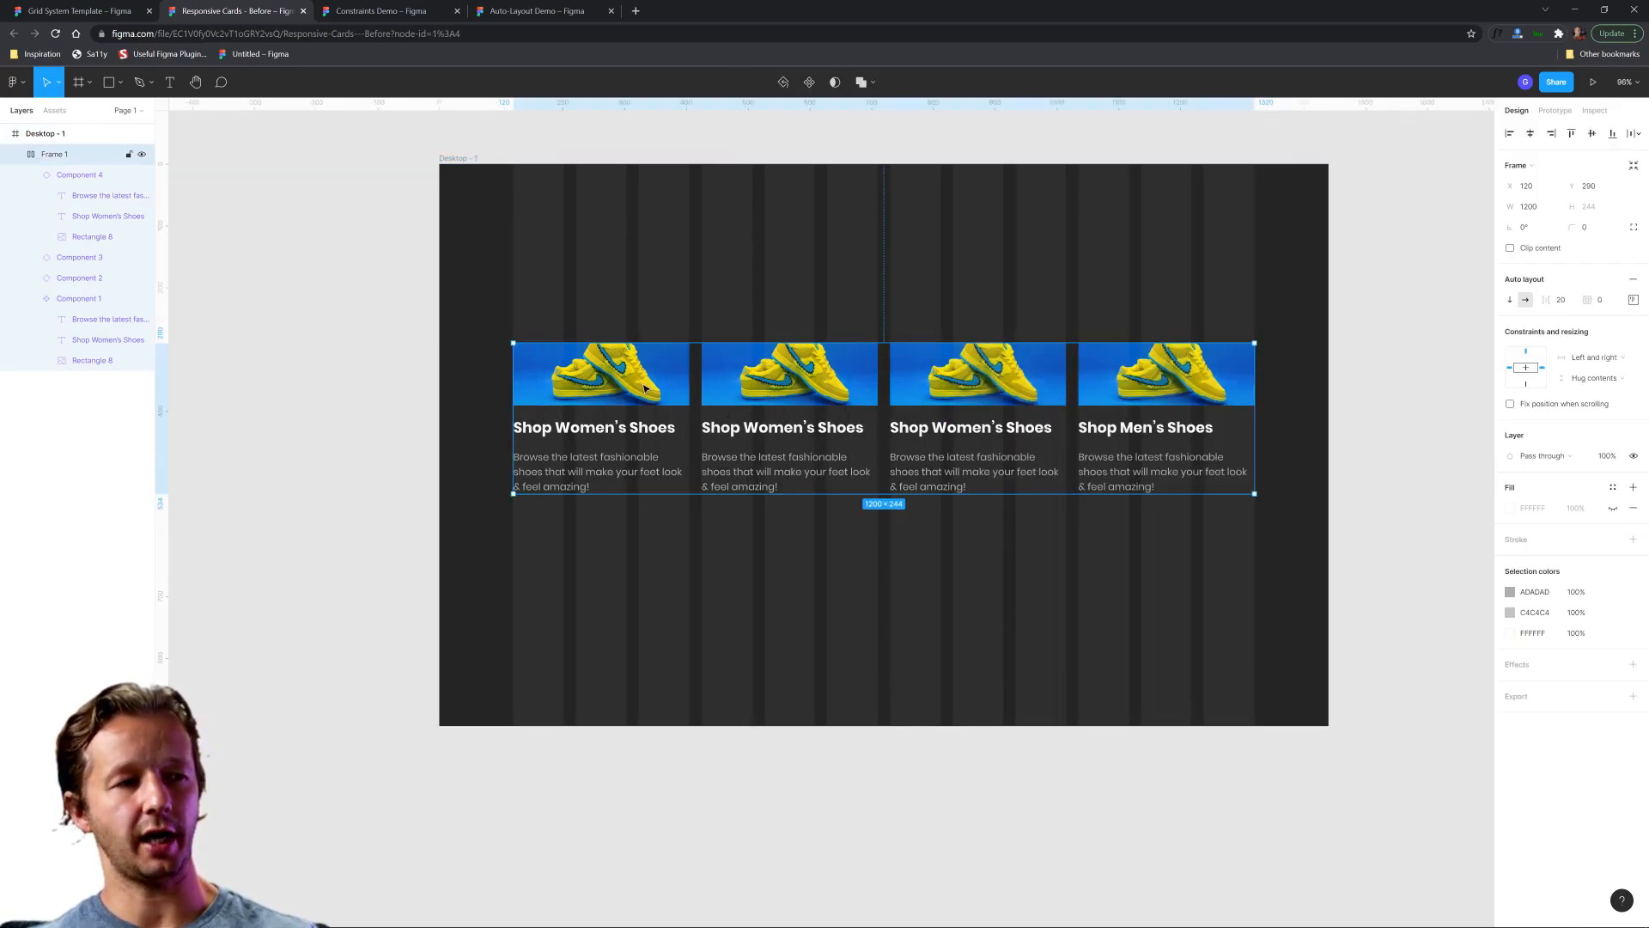
pyautogui.click(645, 388)
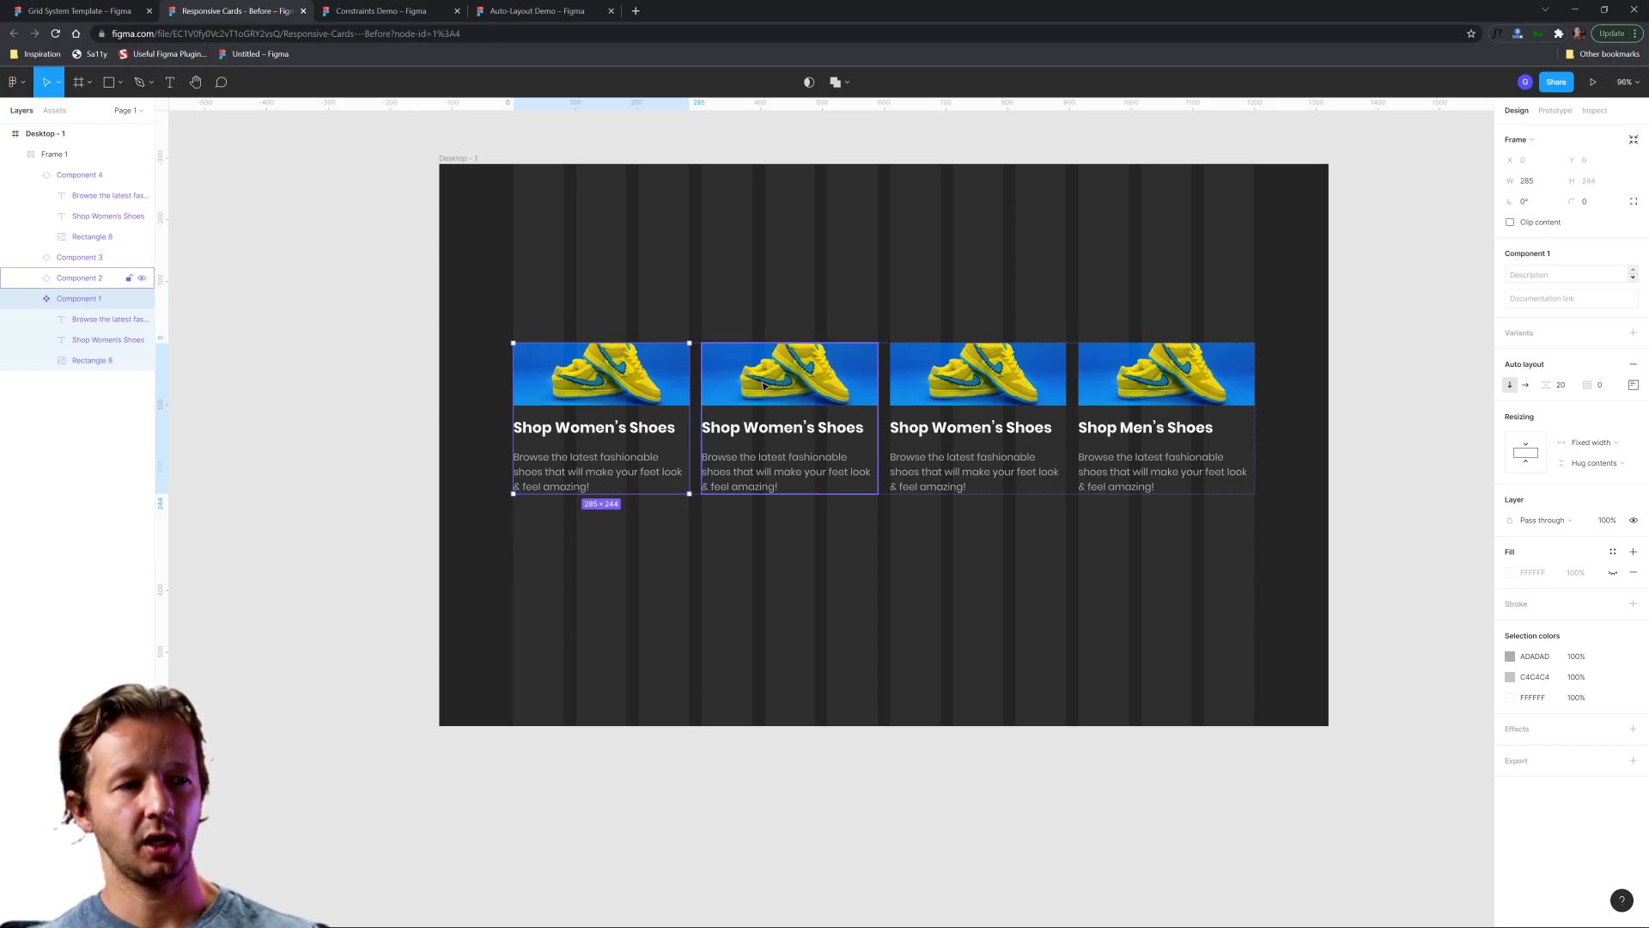
pyautogui.keyDown('shift'); pyautogui.click(808, 384); pyautogui.keyUp('shift')
pyautogui.keyDown('shift'); pyautogui.click(973, 382); pyautogui.keyUp('shift')
pyautogui.keyDown('shift'); pyautogui.click(1152, 382); pyautogui.keyUp('shift')
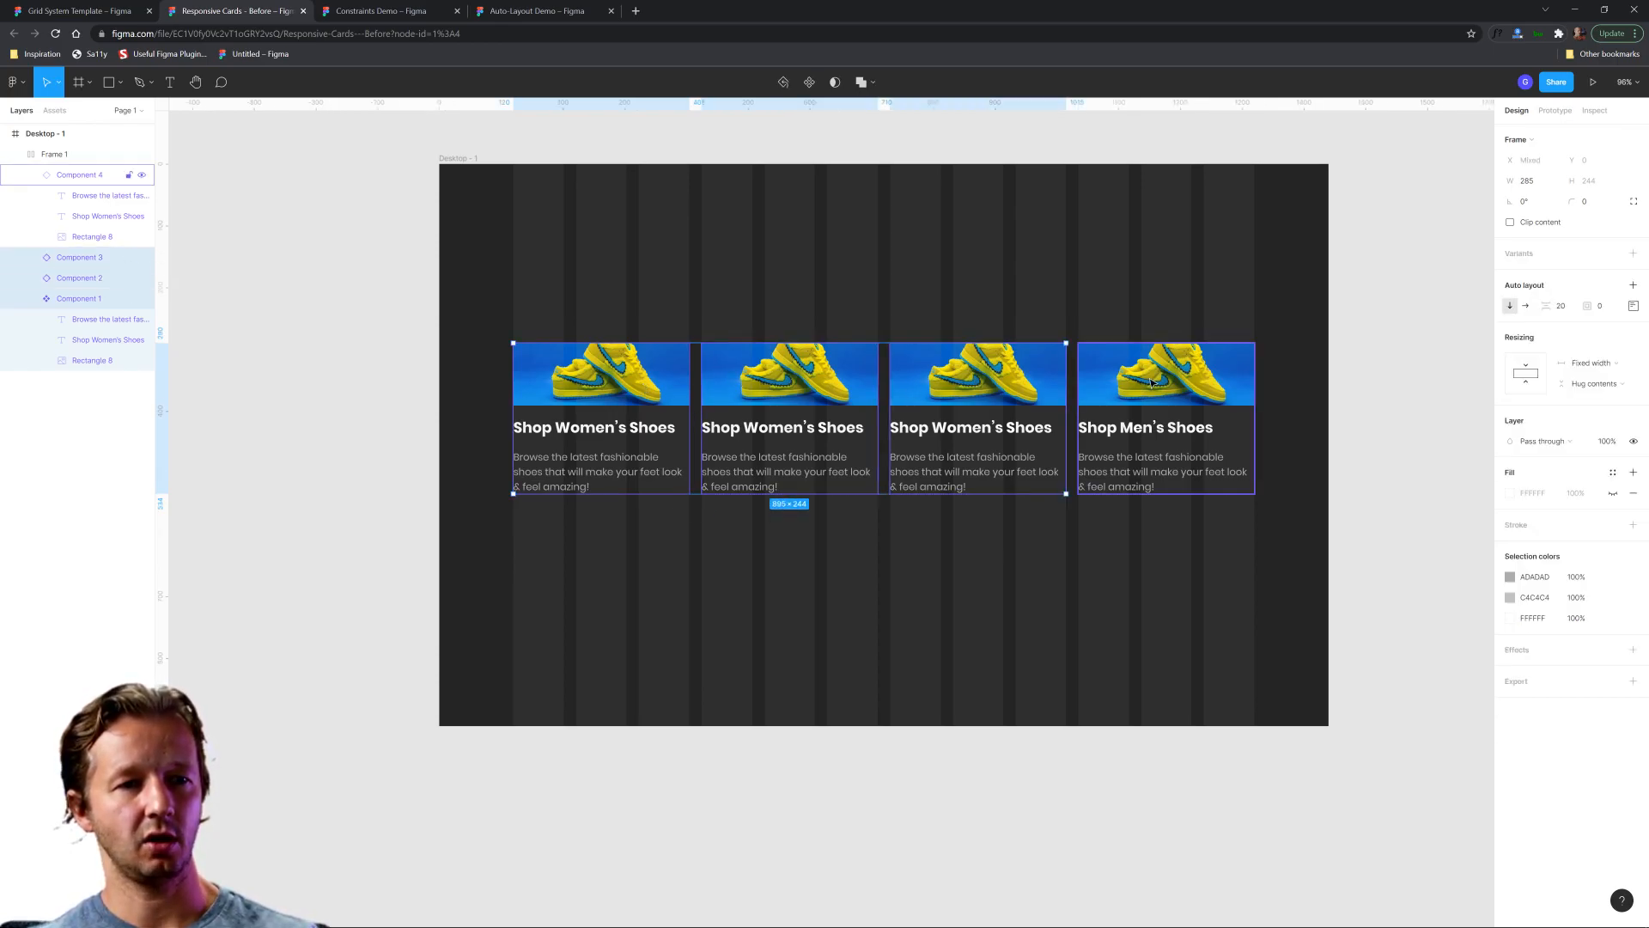
pyautogui.click(1596, 367)
pyautogui.click(1595, 395)
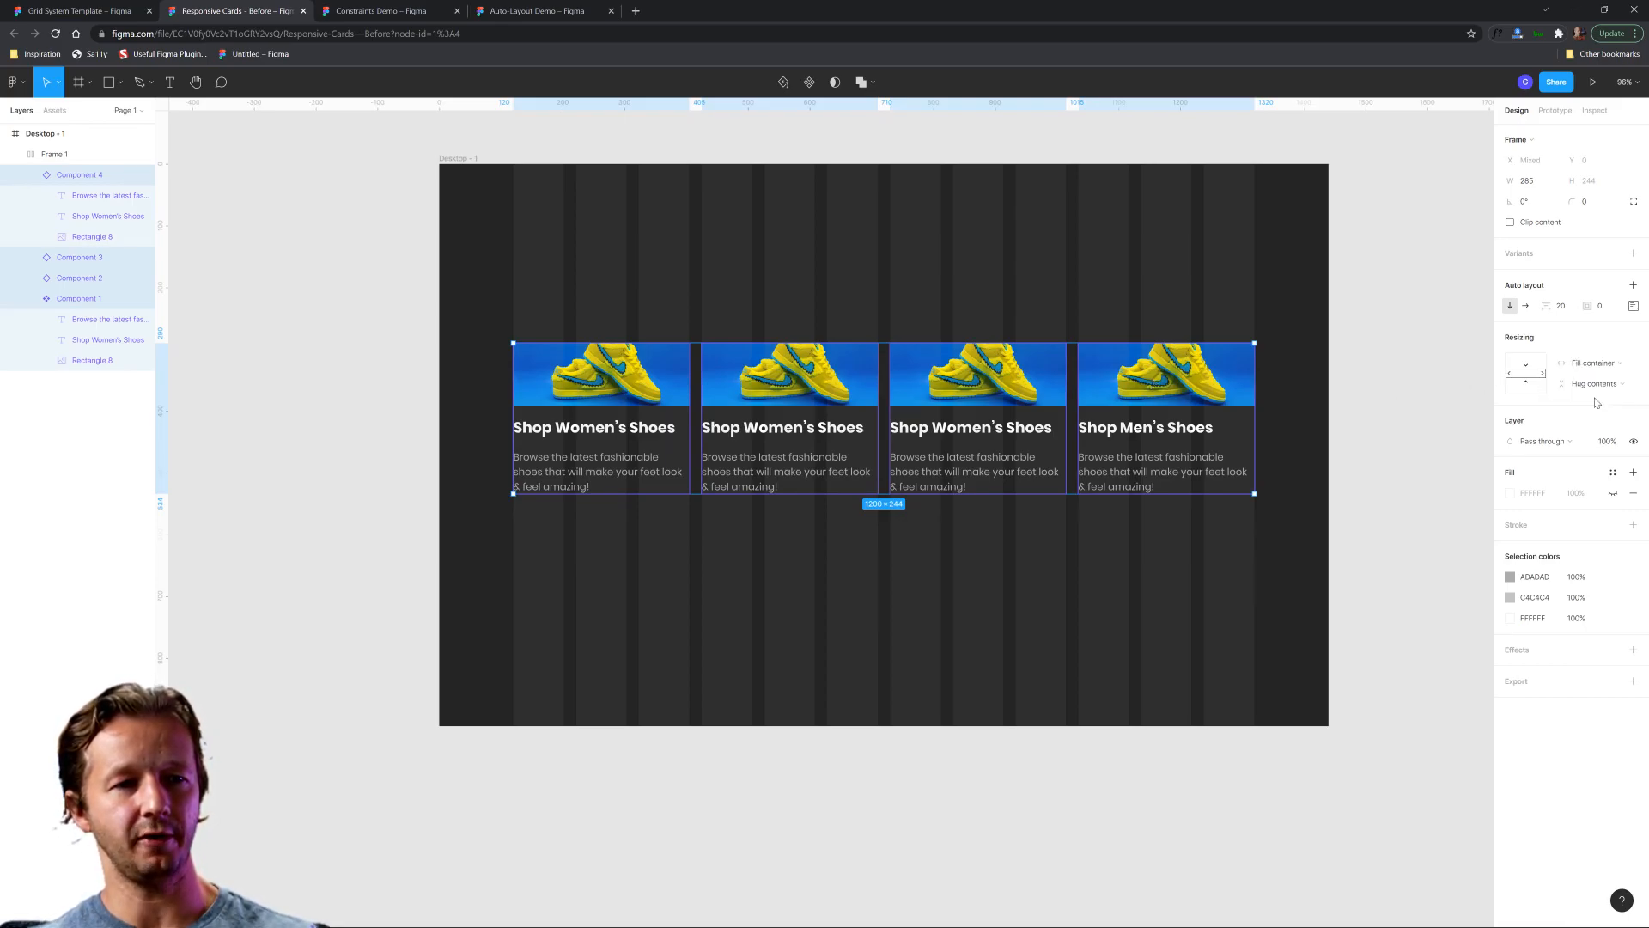
pyautogui.click(1016, 232)
# Narrow the desktop frame to about 1393 wide to test how the fill-container cards adapt.
pyautogui.click(462, 160)
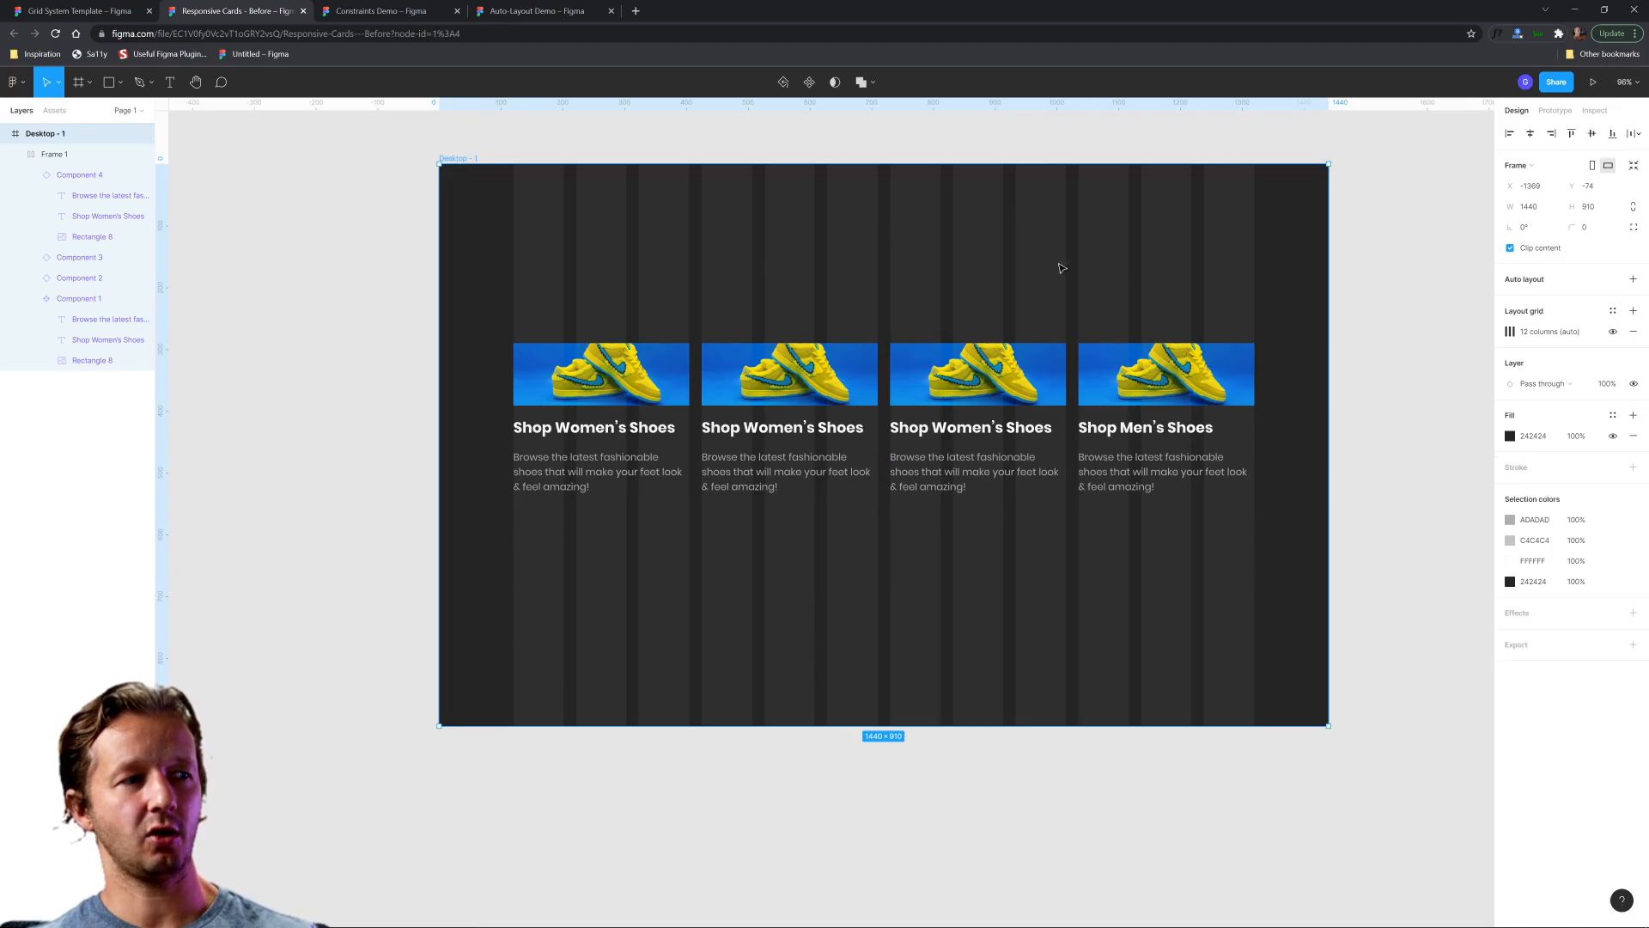
pyautogui.moveTo(1330, 297); pyautogui.dragTo(1298, 388)
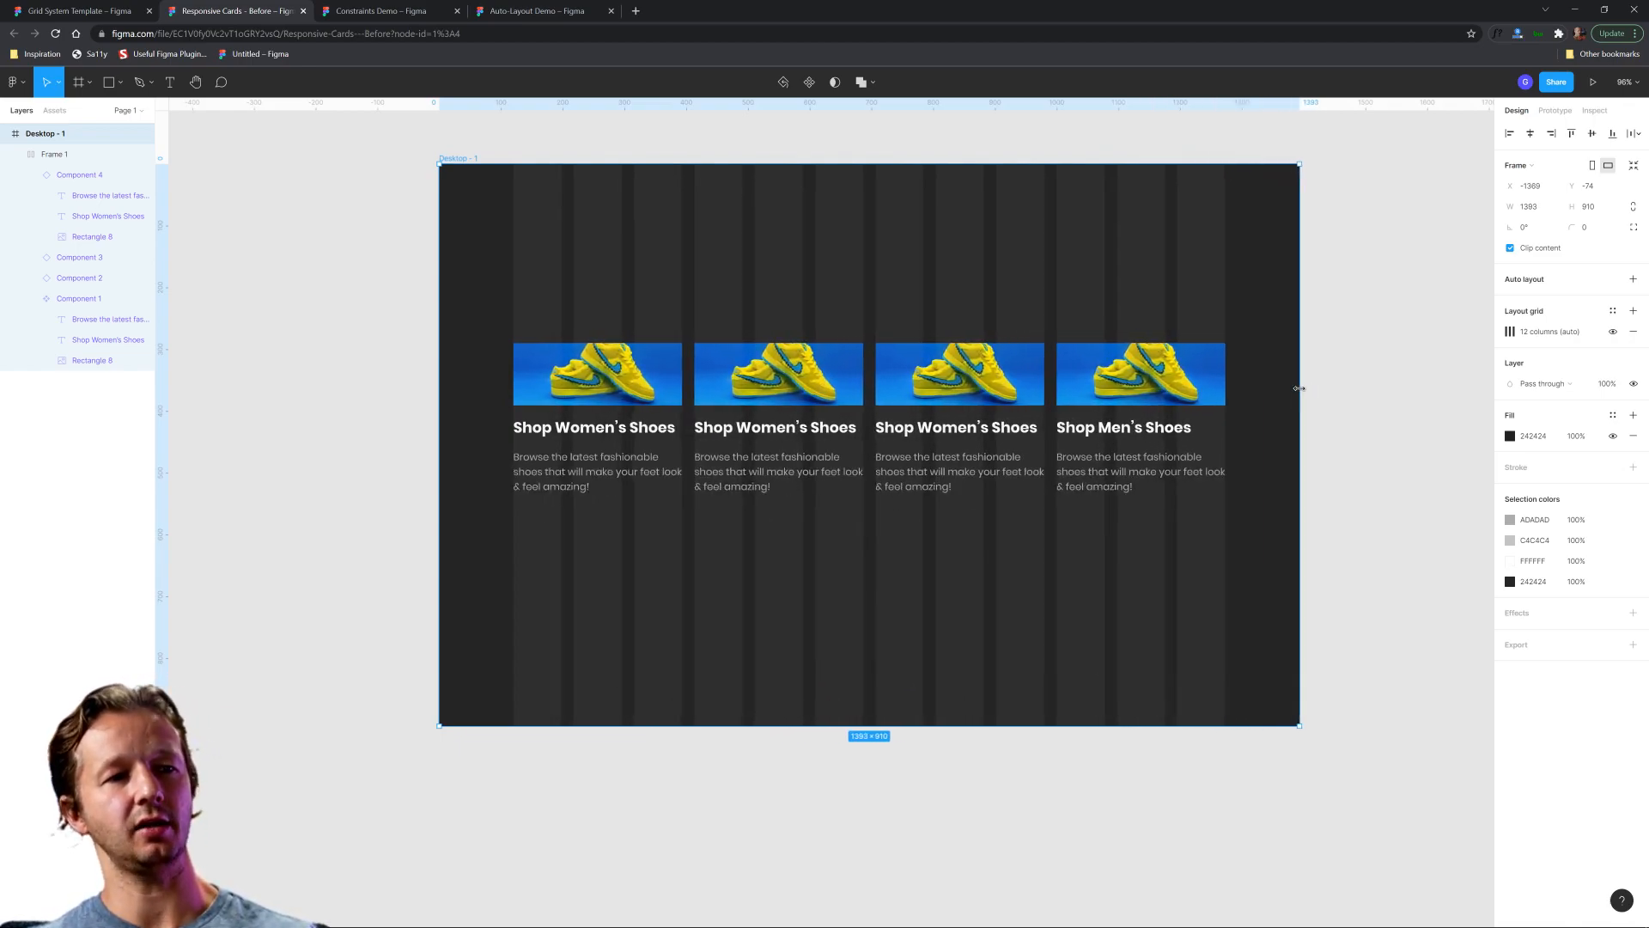
pyautogui.click(1380, 383)
pyautogui.moveTo(1346, 329); pyautogui.dragTo(1192, 379)
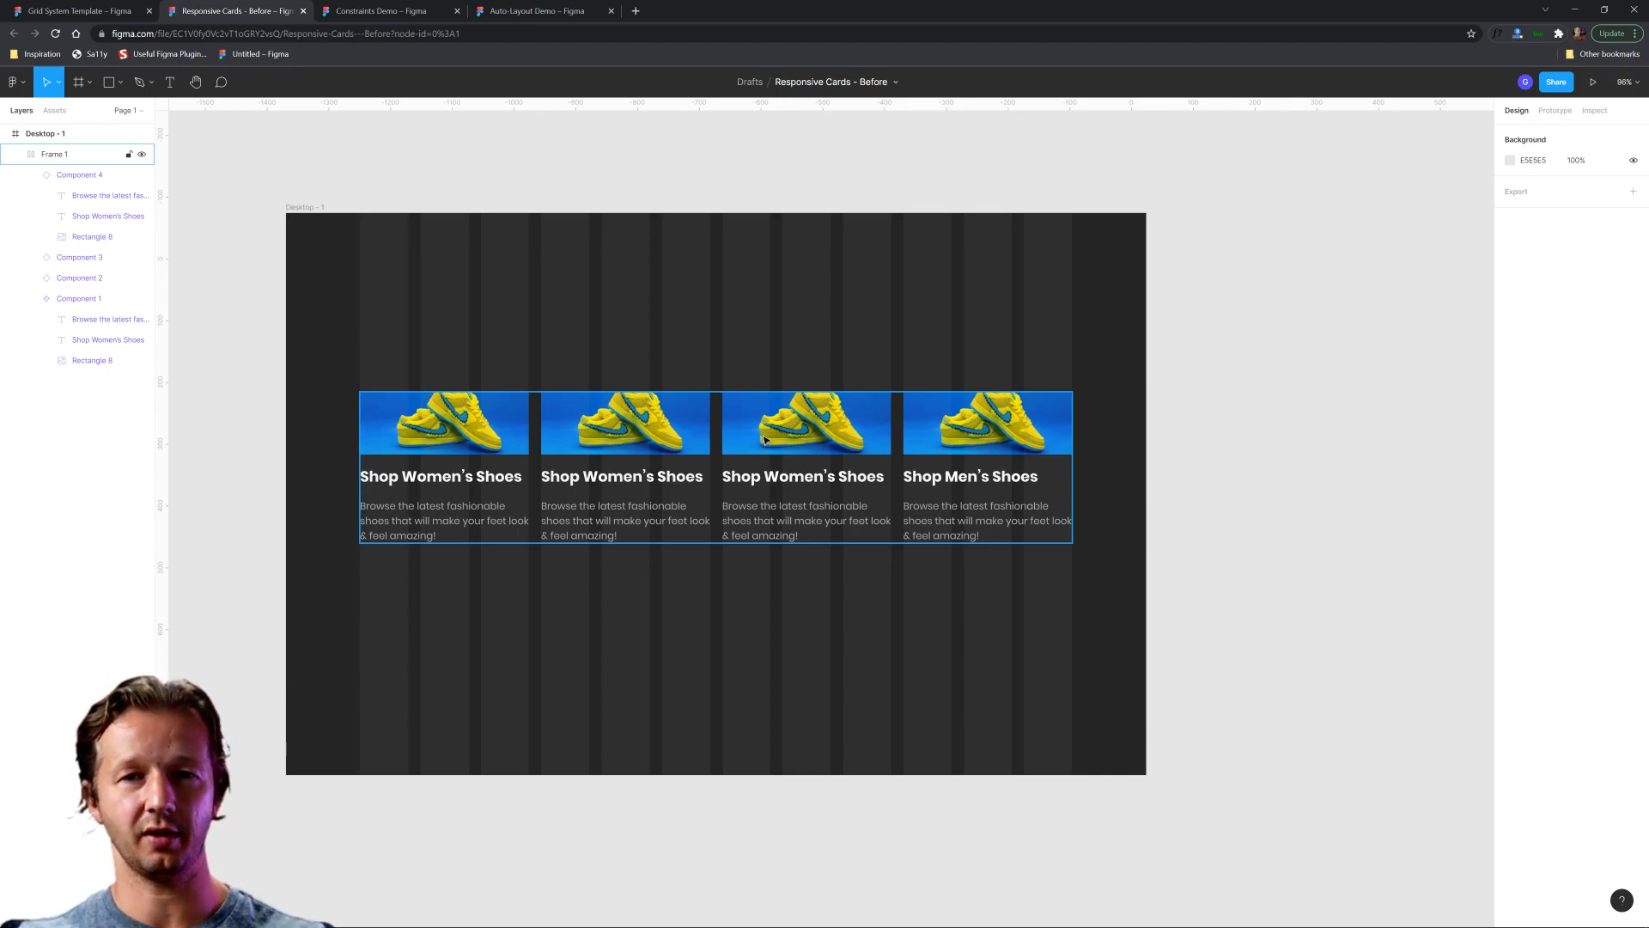
# Narrow the desktop frame further to about 1020 wide to test the cards' responsiveness.
pyautogui.scroll(-1, 1236, 399)
pyautogui.moveTo(1245, 389); pyautogui.dragTo(1071, 394)
pyautogui.scroll(-2, 1153, 404)
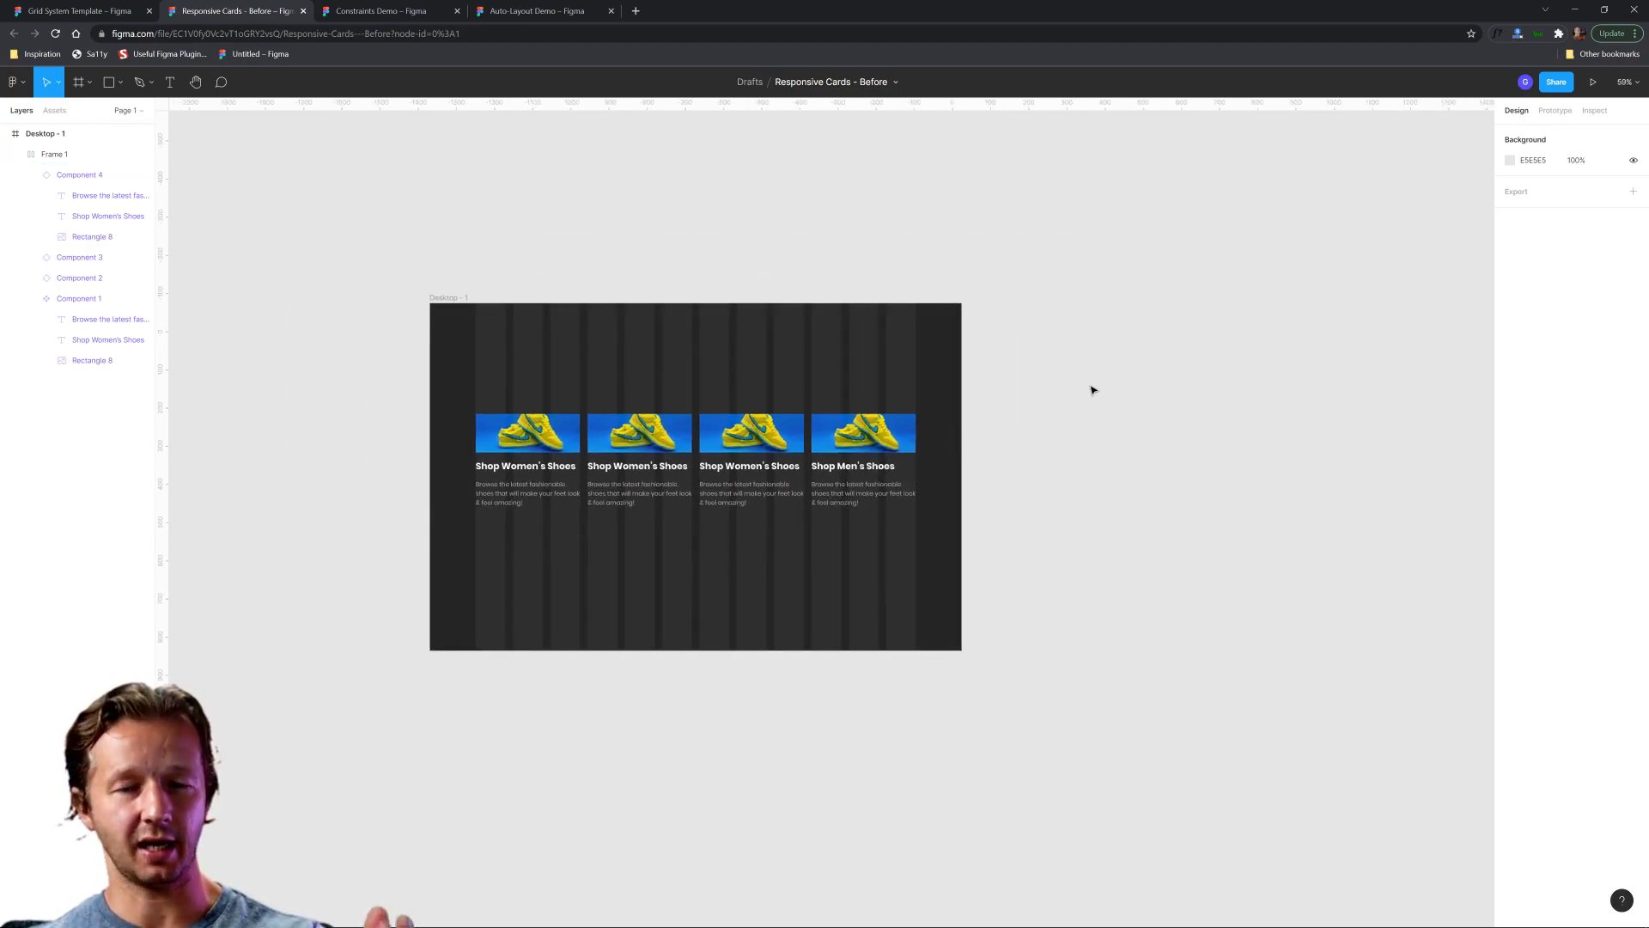
pyautogui.click(448, 298)
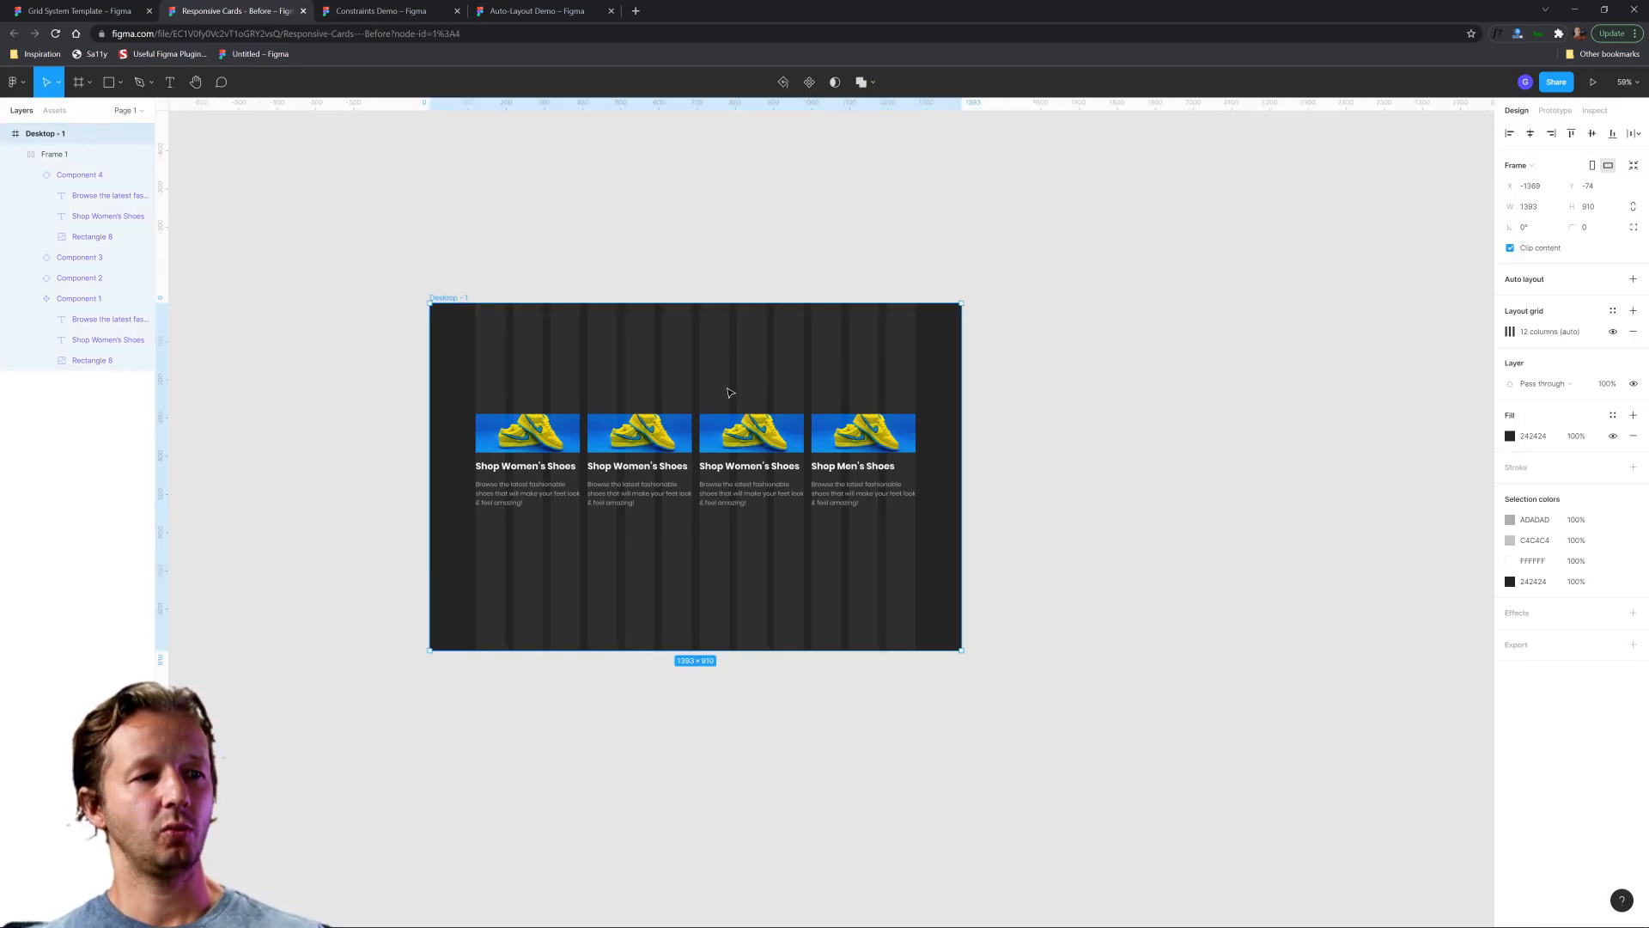
pyautogui.scroll(3, 654, 405)
pyautogui.moveTo(663, 375); pyautogui.dragTo(719, 336)
pyautogui.click(791, 301)
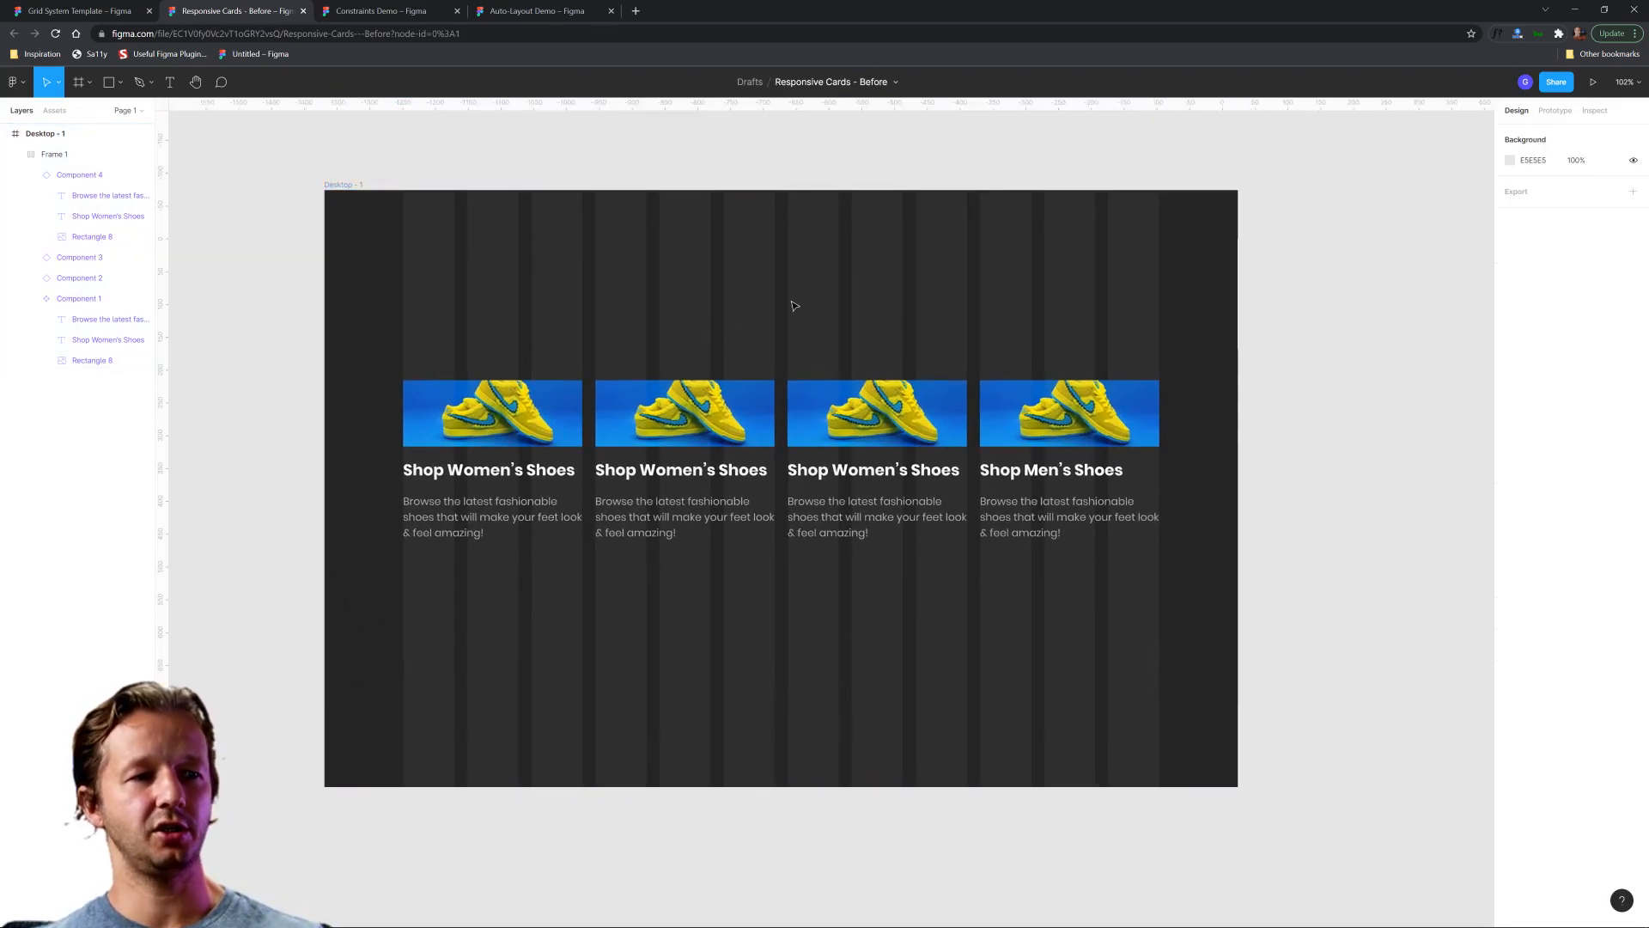
pyautogui.click(369, 189)
pyautogui.moveTo(1238, 308); pyautogui.dragTo(994, 318)
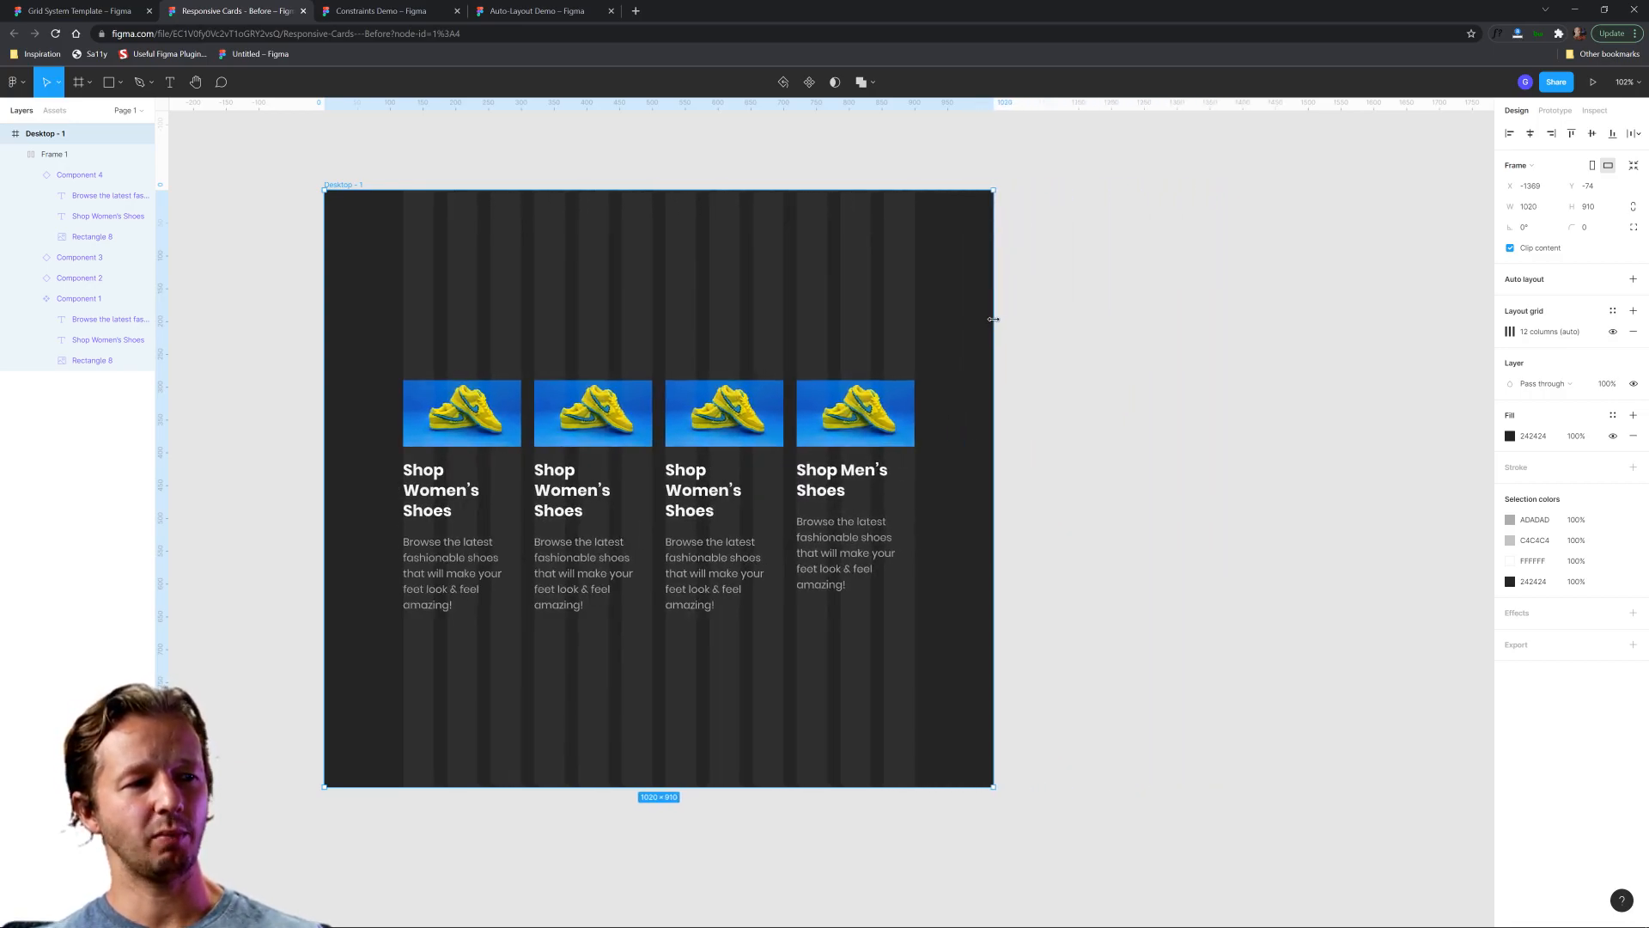
# Hide the layout grid and test the cards at desktop frame widths of about 726, 1066, 1077 and 794.
pyautogui.click(1612, 332)
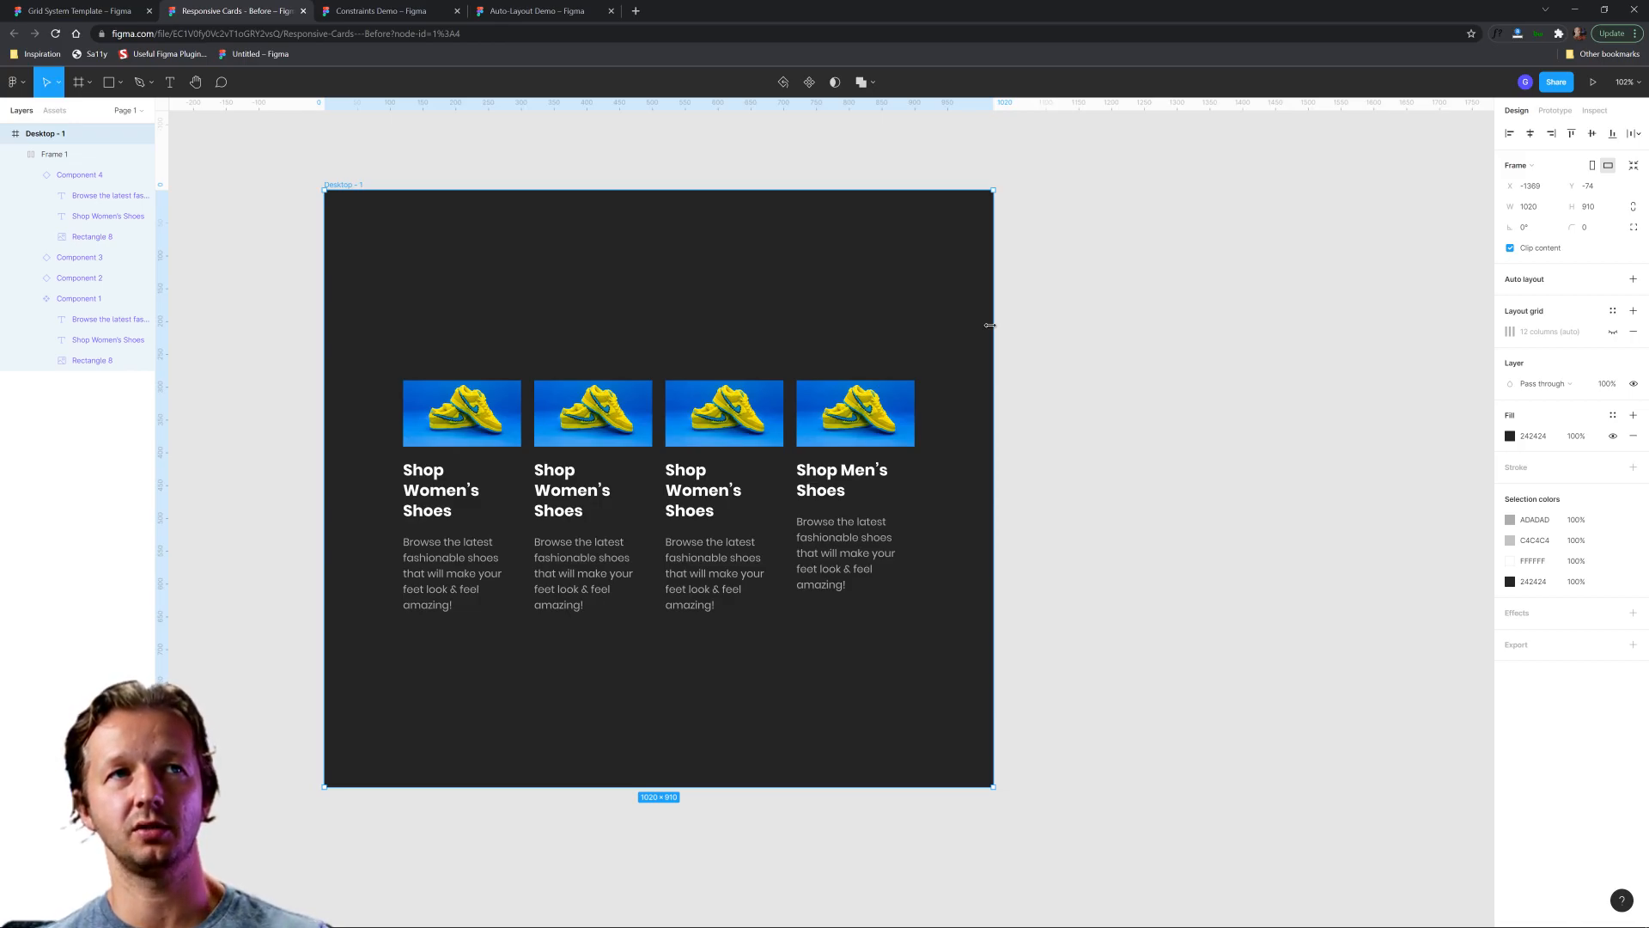
pyautogui.moveTo(989, 325); pyautogui.dragTo(799, 350)
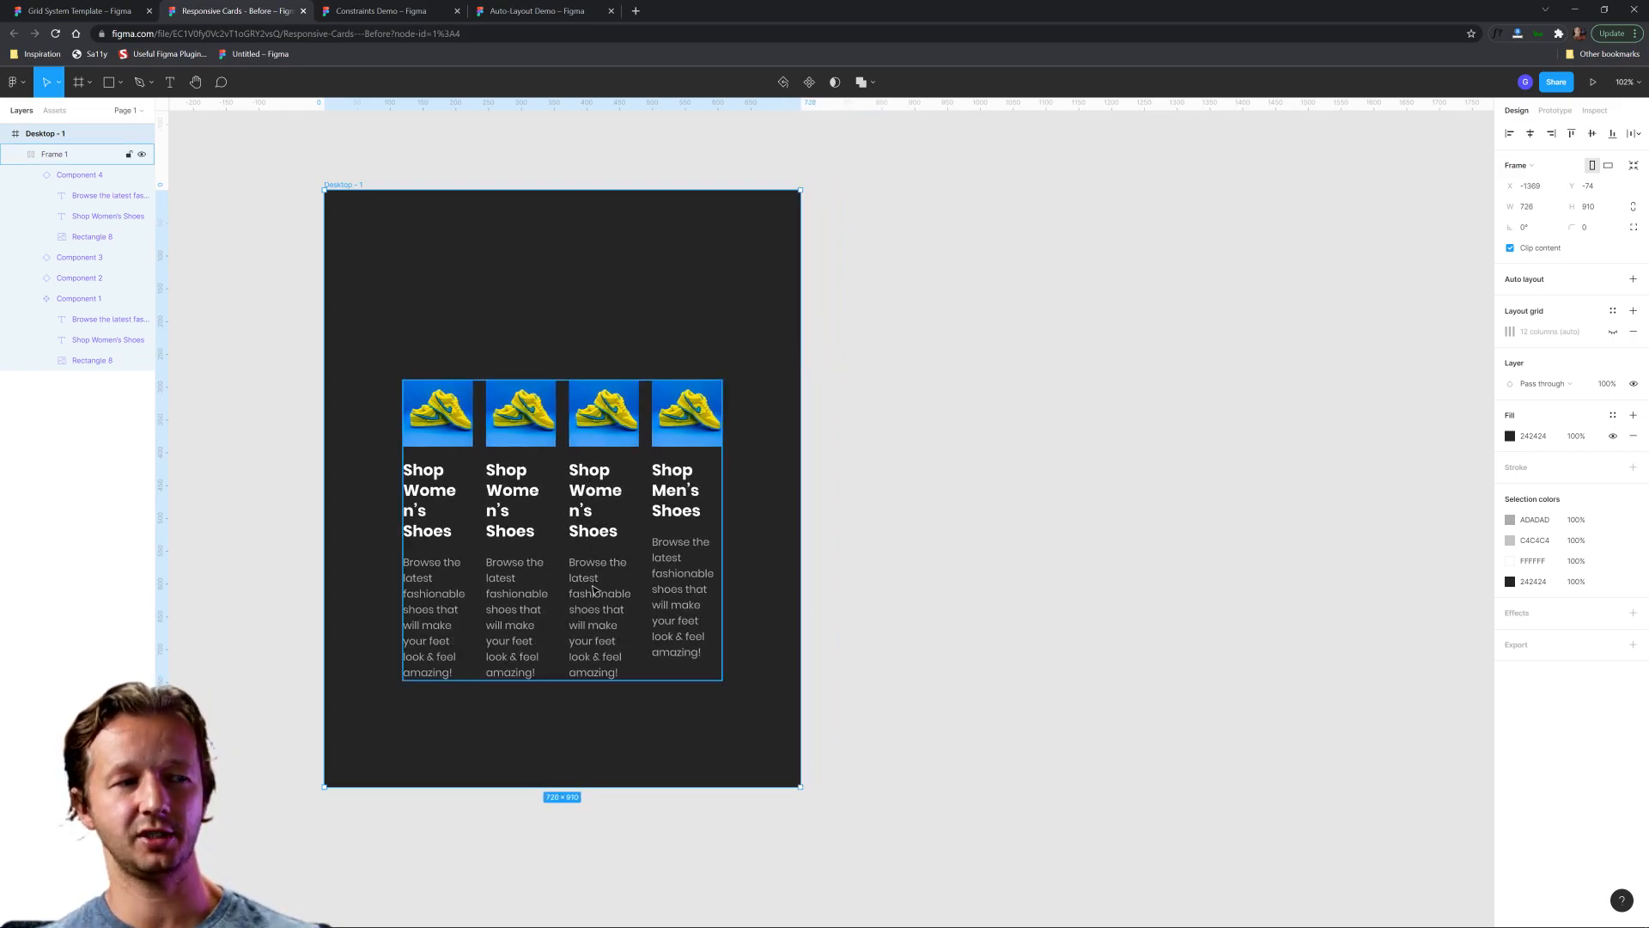
pyautogui.moveTo(801, 308); pyautogui.dragTo(1024, 328)
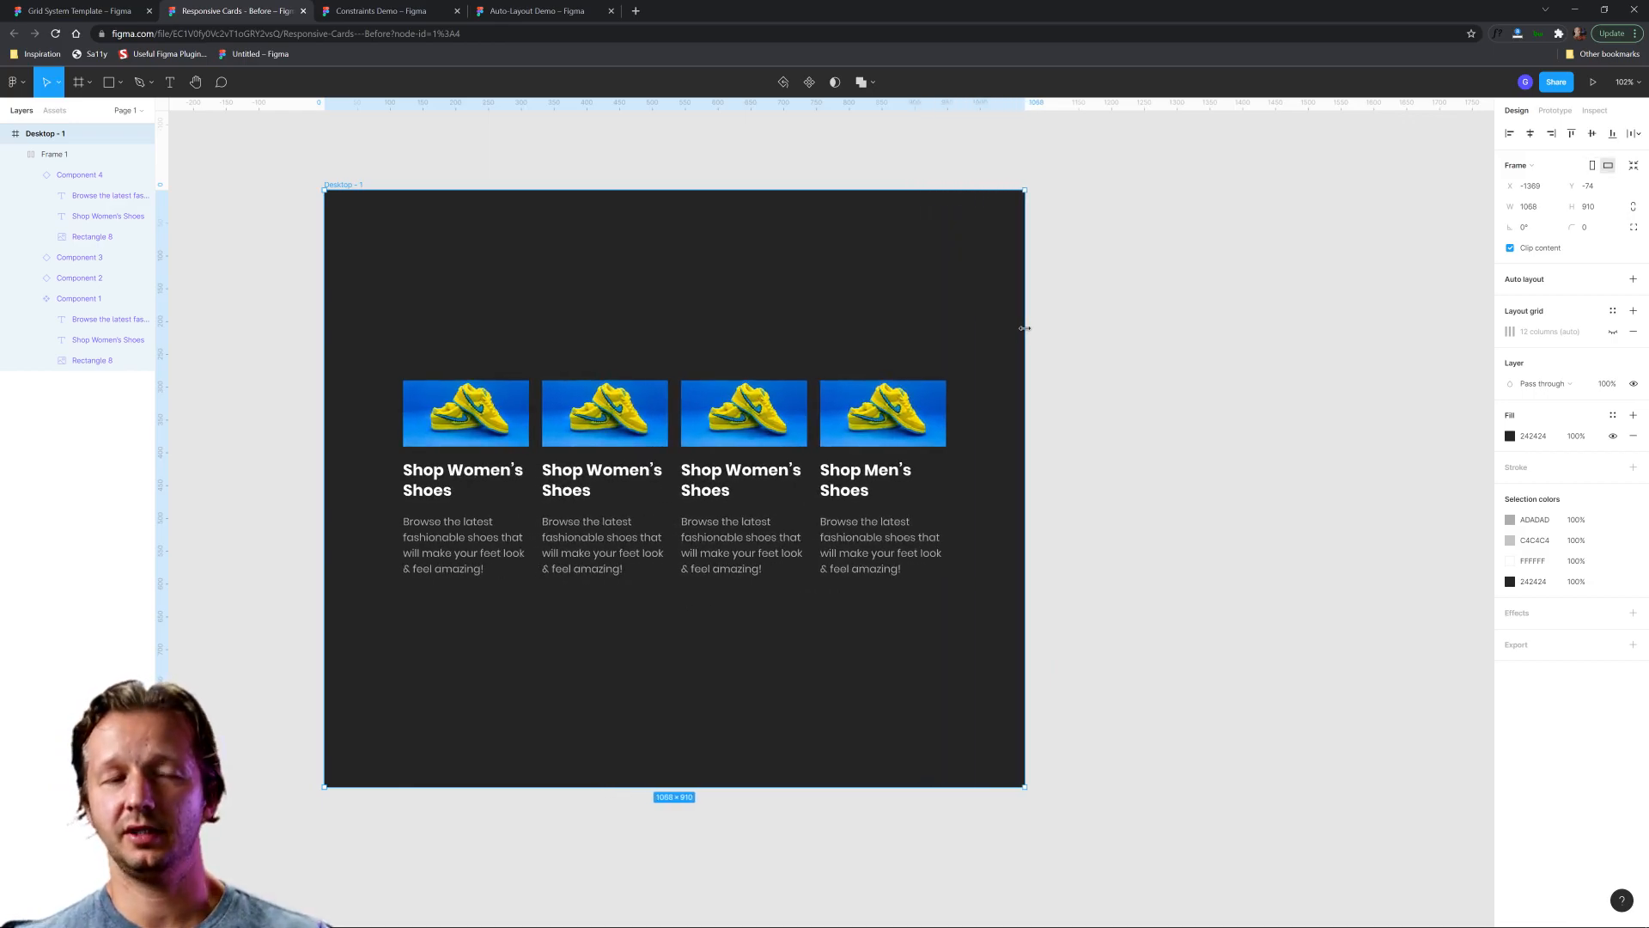
pyautogui.moveTo(1025, 329)
pyautogui.mouseDown()
pyautogui.moveTo(1280, 329)
pyautogui.moveTo(1031, 344)
pyautogui.mouseUp()
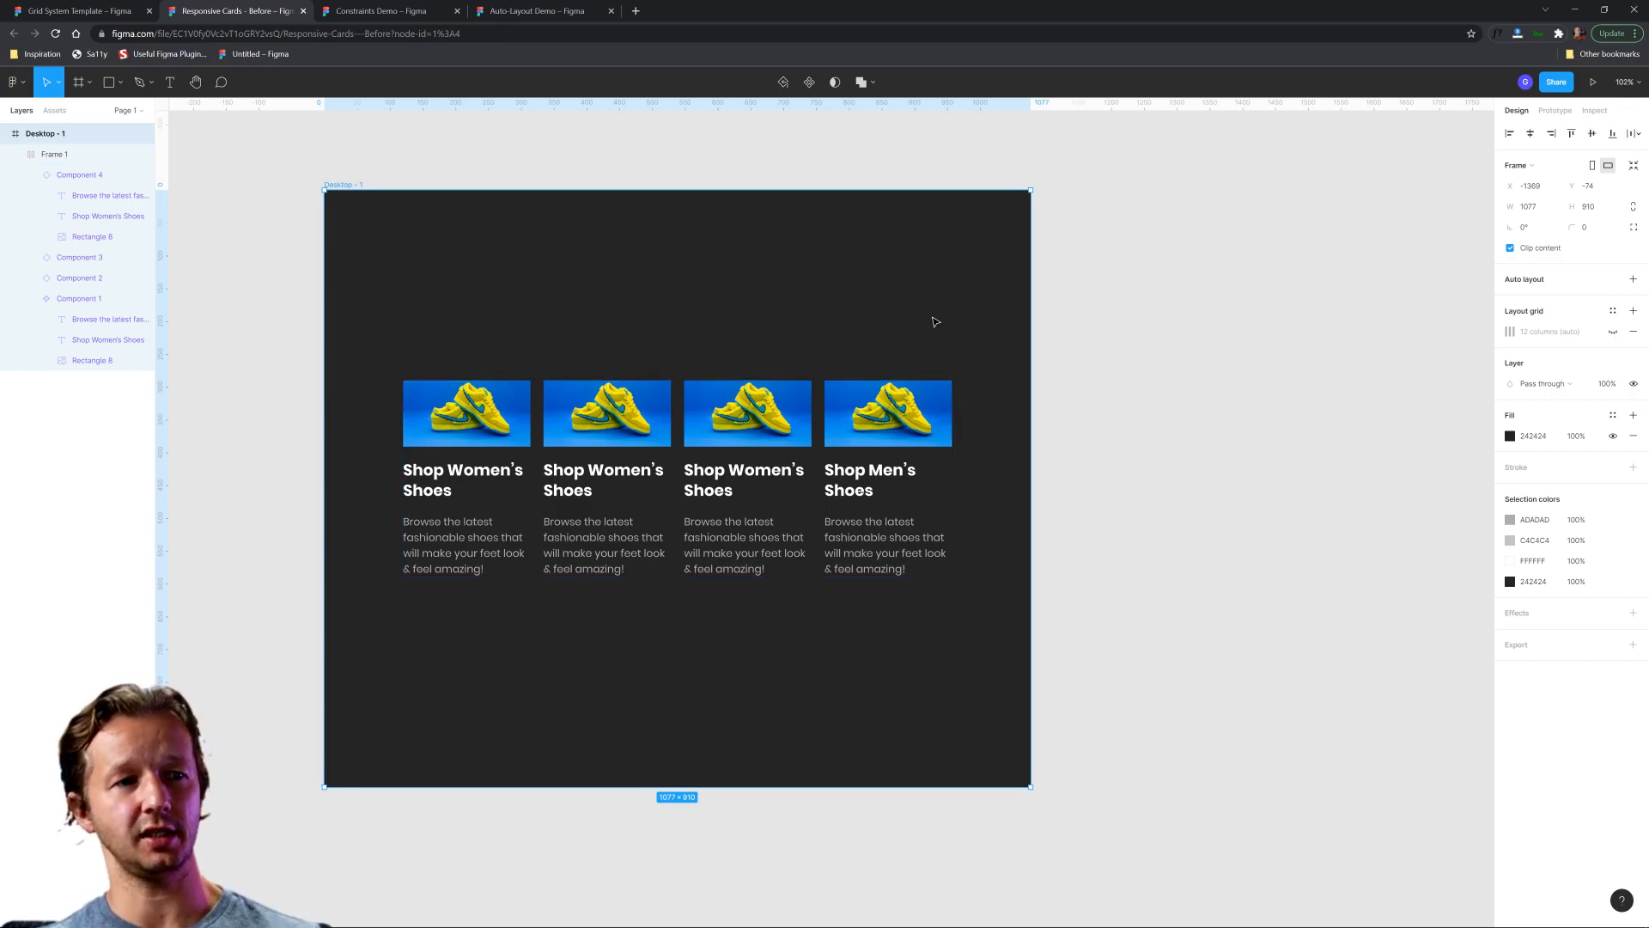
pyautogui.moveTo(1026, 293); pyautogui.dragTo(845, 288)
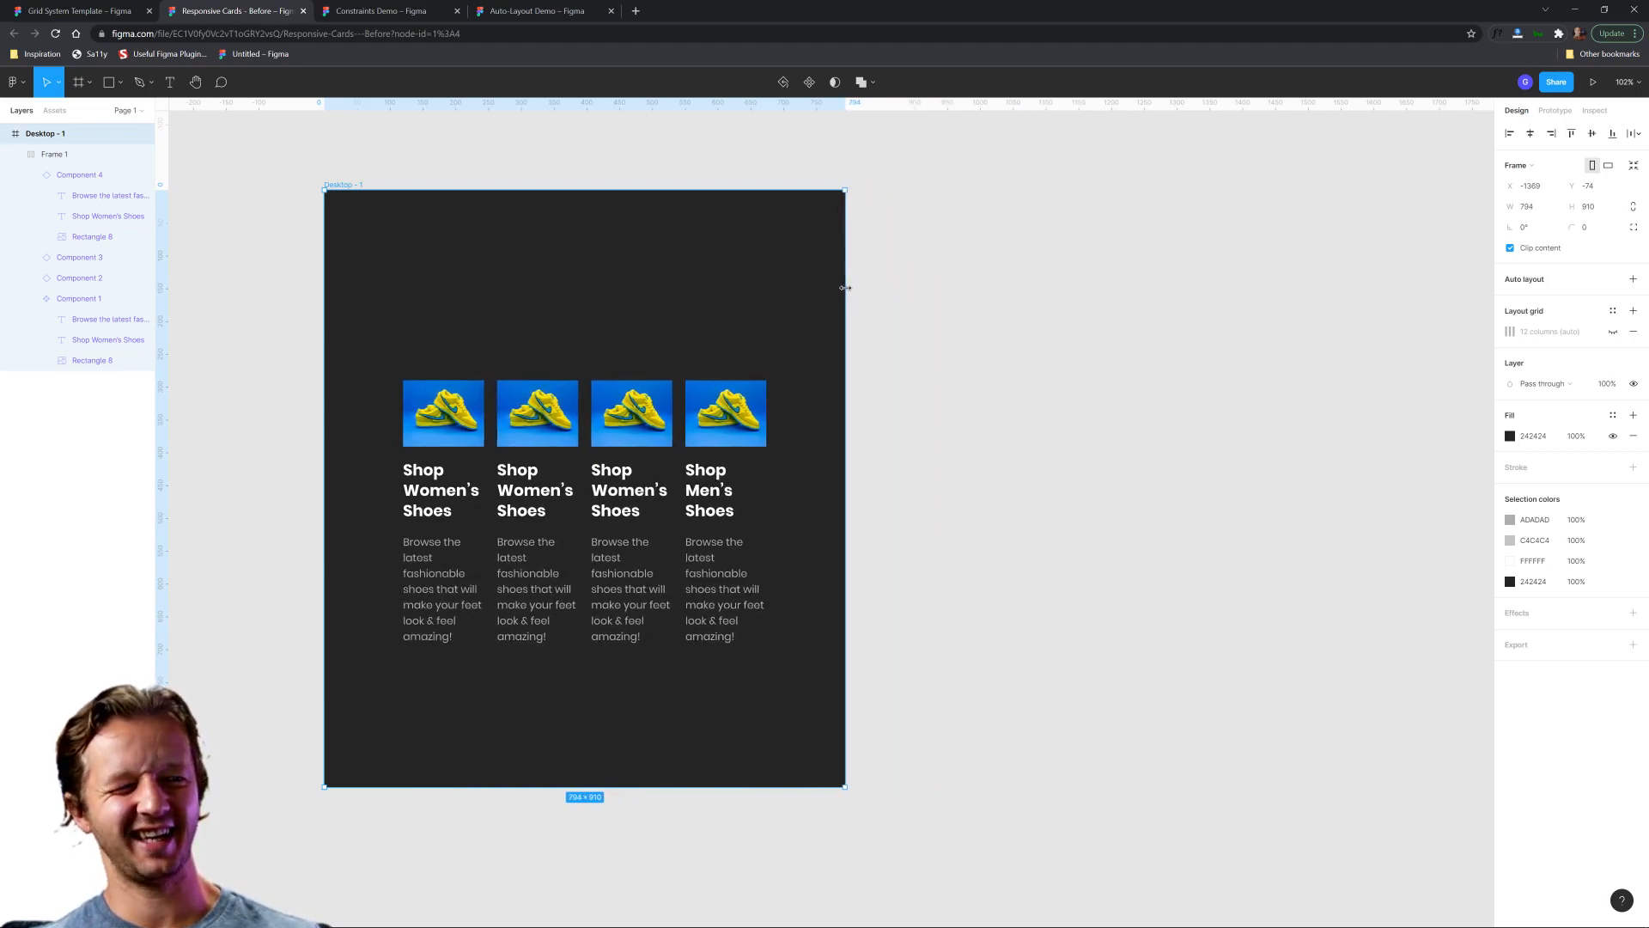
# Widen the desktop frame and show its 12-column layout grid again.
pyautogui.moveTo(845, 288); pyautogui.dragTo(1099, 286)
pyautogui.click(1614, 334)
pyautogui.click(1251, 320)
pyautogui.keyDown('ctrl'); pyautogui.scroll(-2, 1255, 317); pyautogui.keyUp('ctrl')
pyautogui.moveTo(1255, 317); pyautogui.dragTo(1170, 324)
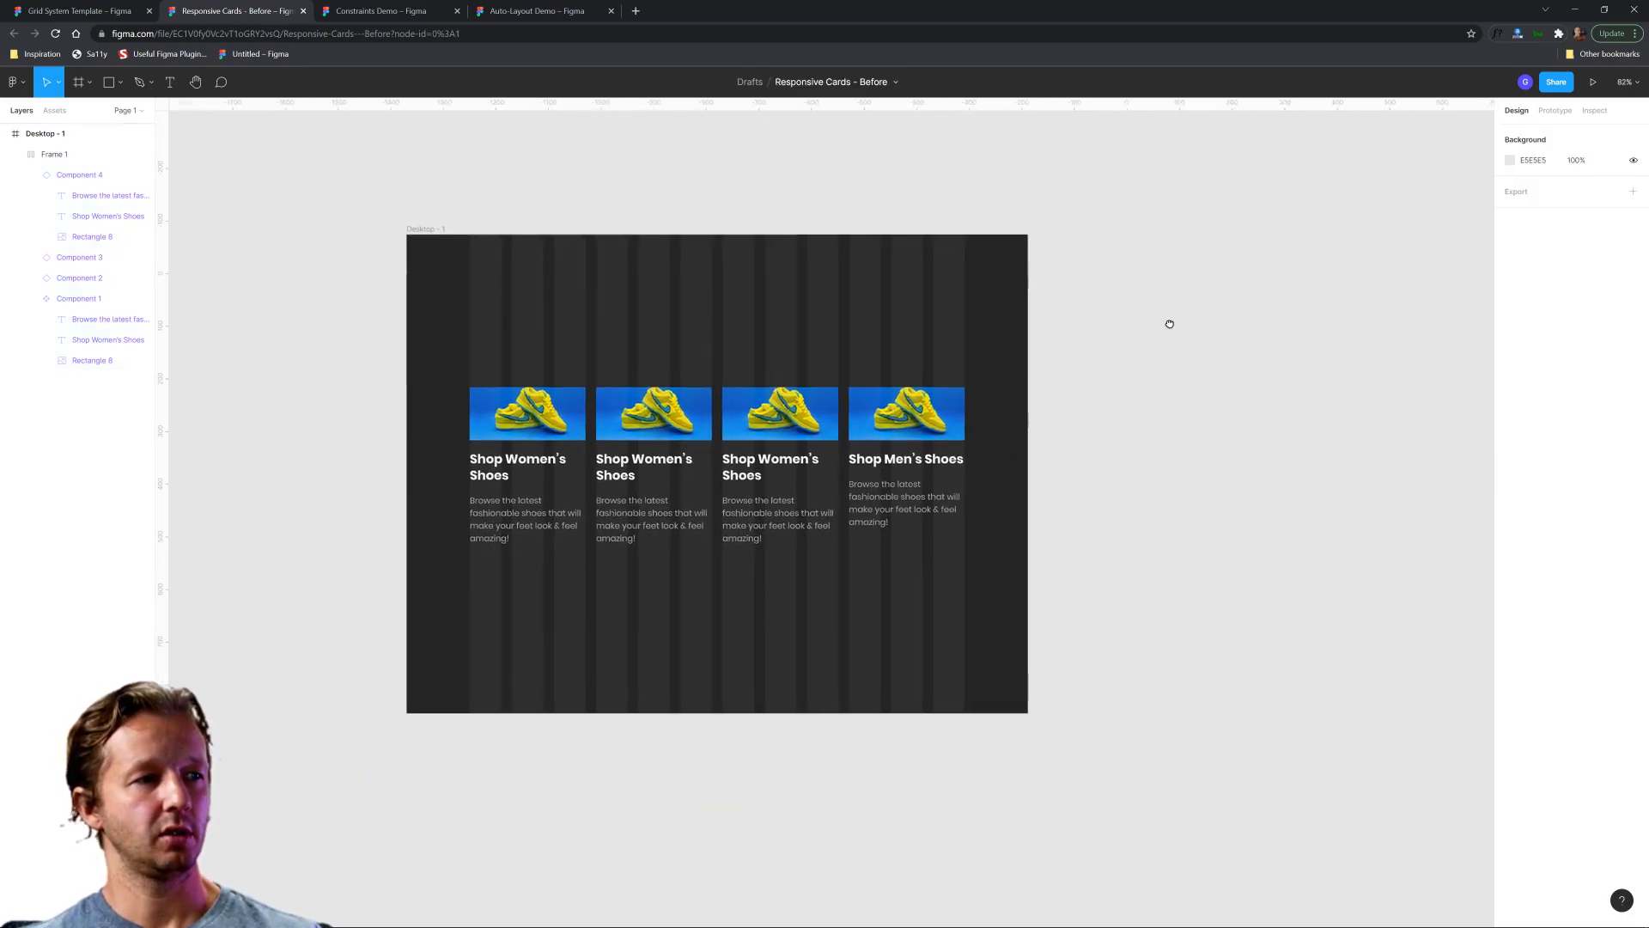
# Add an iPad Pro 12.9" frame beside the desktop frame, with their top edges aligned.
pyautogui.click(78, 86)
pyautogui.click(1522, 176)
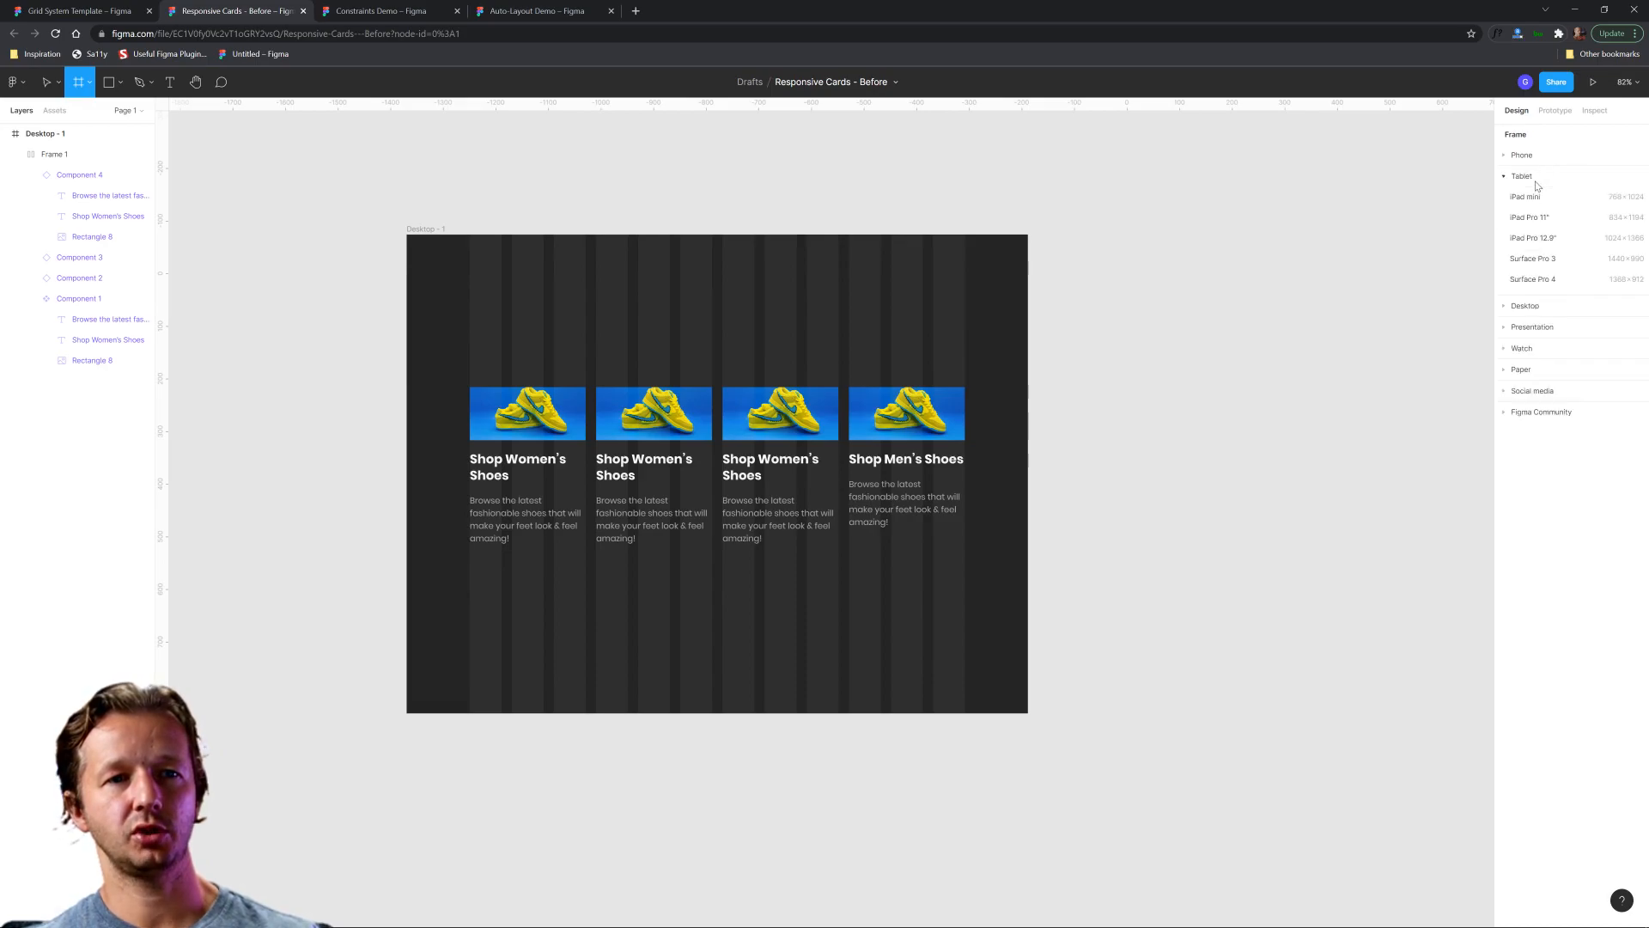
pyautogui.click(1535, 240)
pyautogui.moveTo(1226, 312); pyautogui.dragTo(1085, 282)
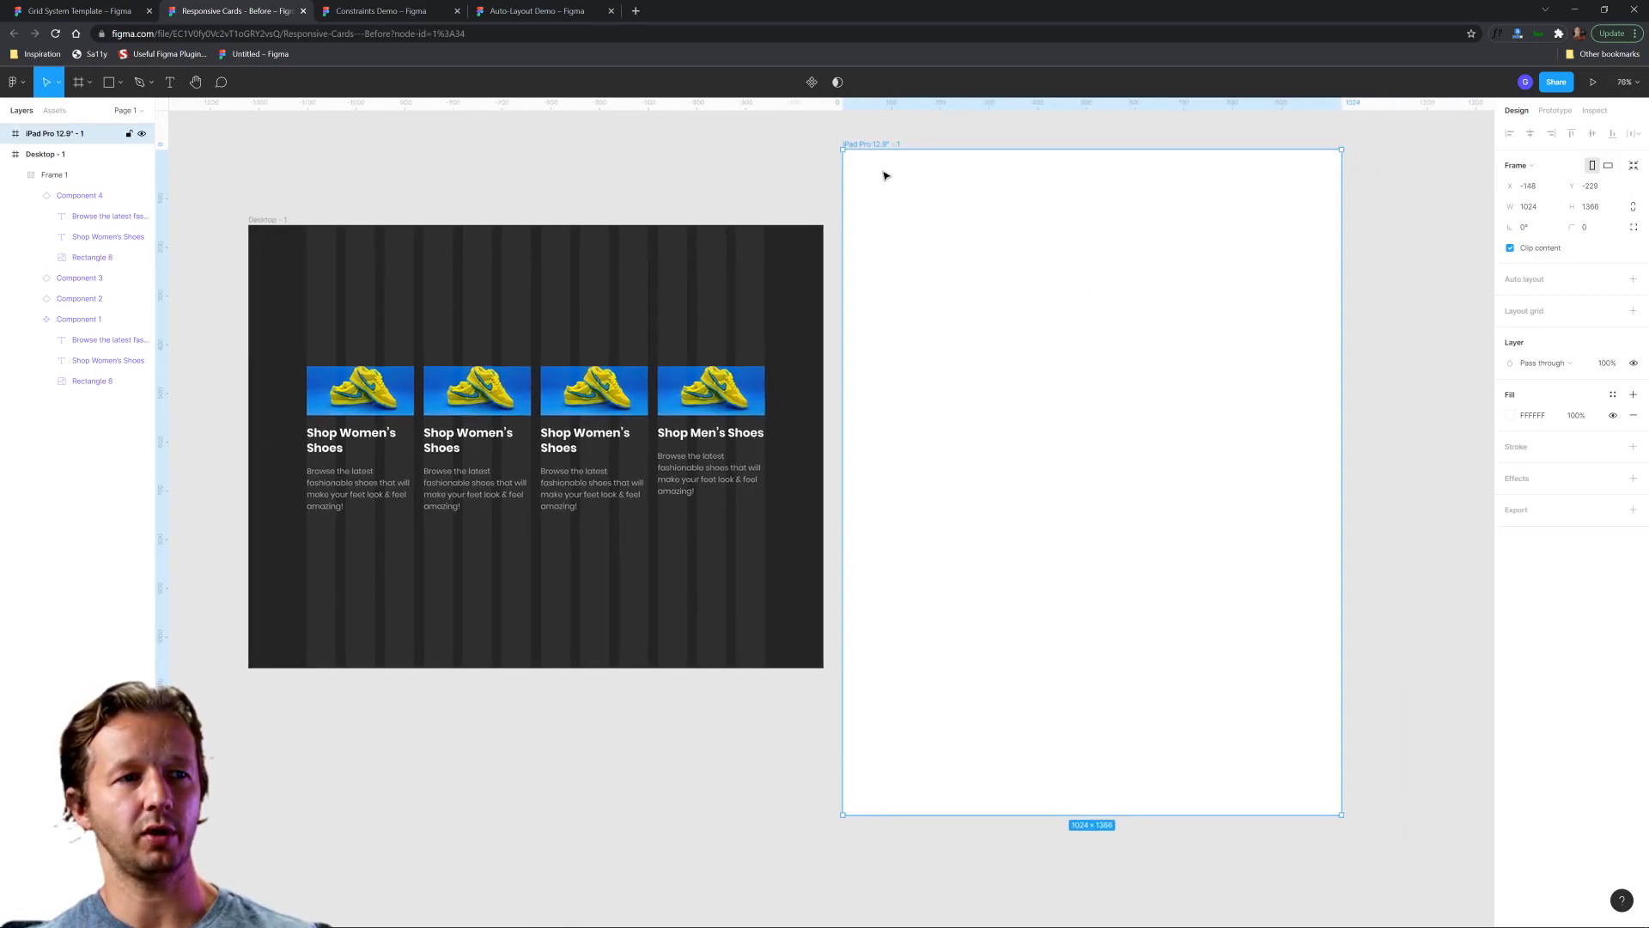
pyautogui.moveTo(876, 144); pyautogui.dragTo(883, 222)
# Shorten the iPad frame to a height of 910 and fill it with the desktop frame's background colour, 242424.
pyautogui.moveTo(1129, 877); pyautogui.dragTo(1126, 665)
pyautogui.press('i')
pyautogui.click(802, 364)
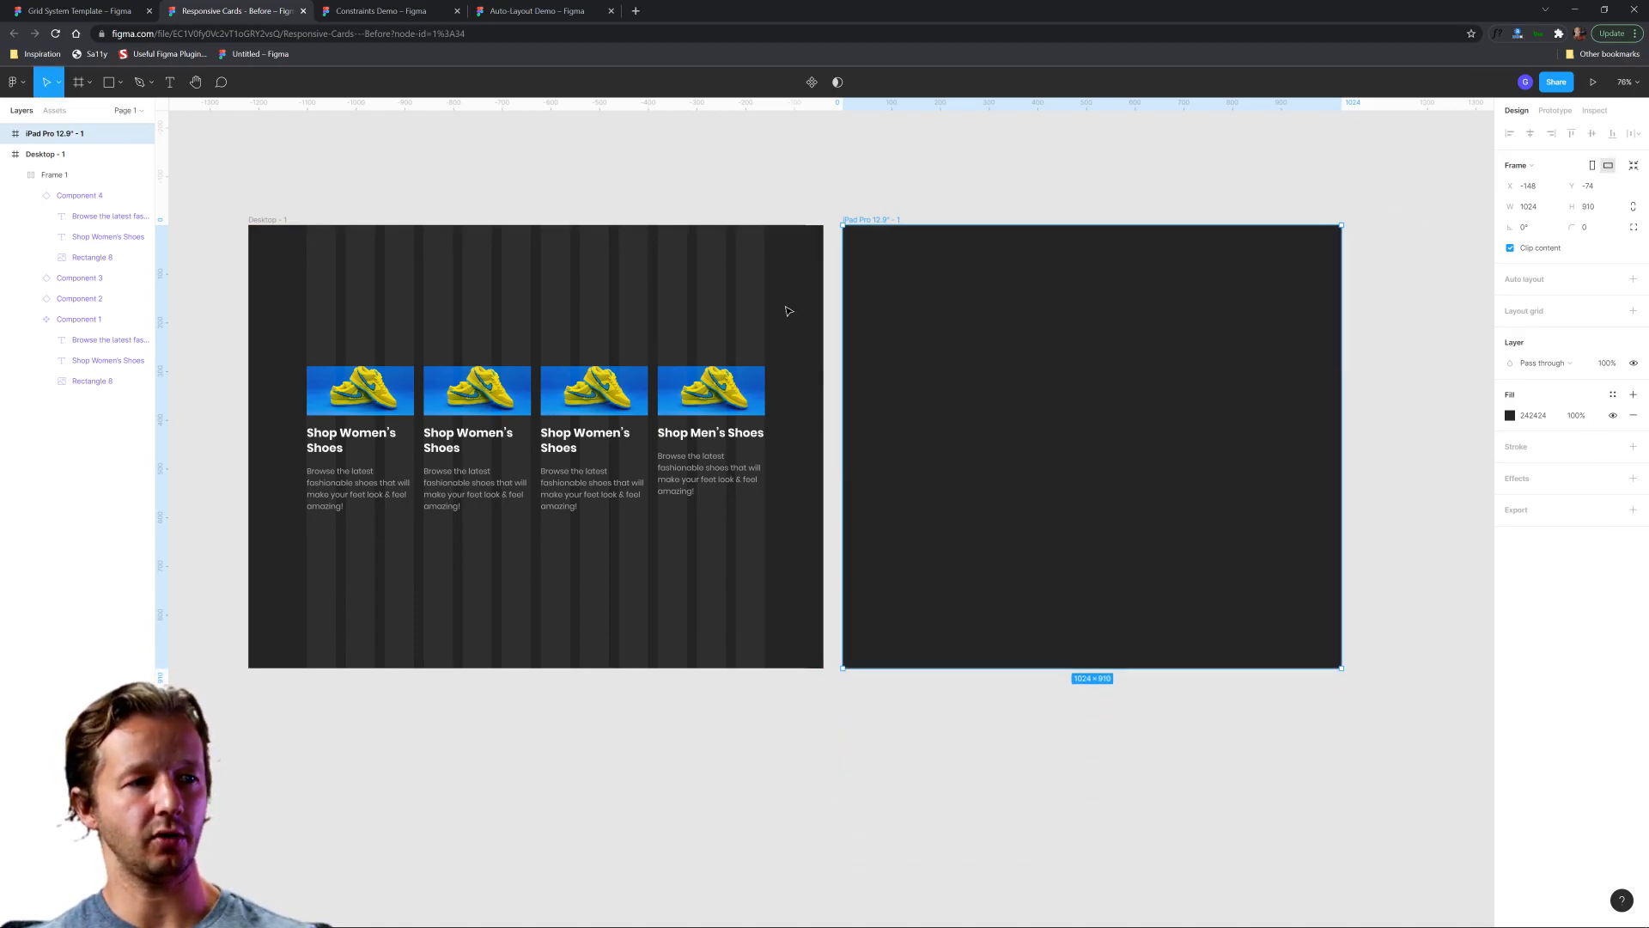
pyautogui.click(940, 160)
pyautogui.click(894, 221)
# Save the desktop frame's 12-column layout grid as a new grid style named "Desktop Grid".
pyautogui.click(263, 222)
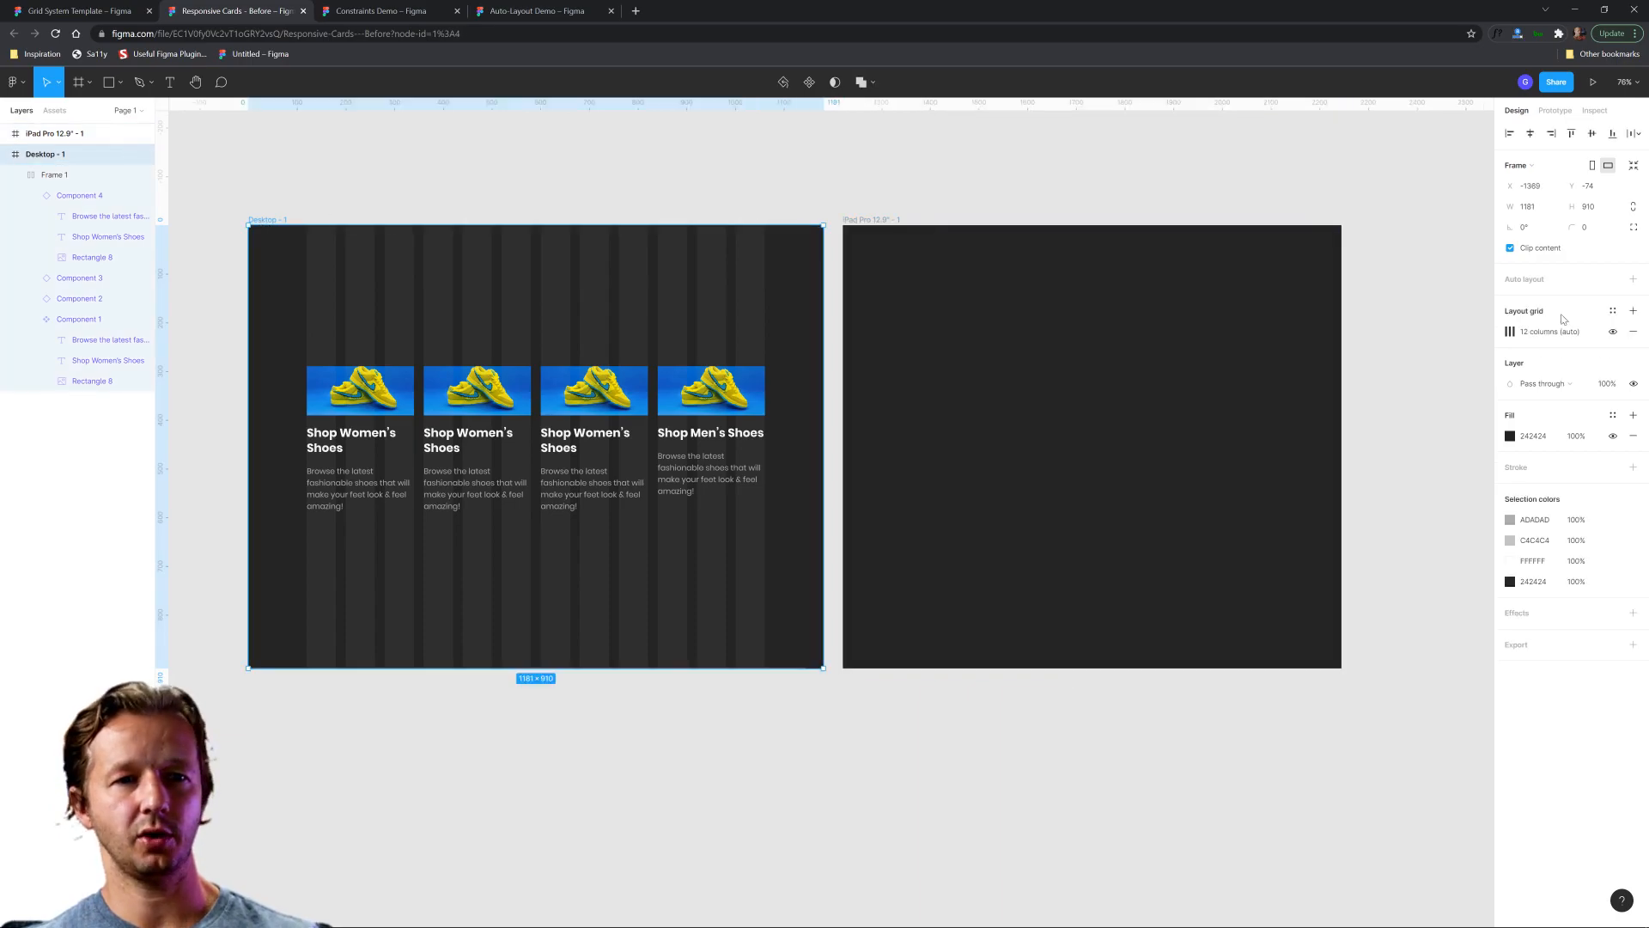
pyautogui.click(1612, 310)
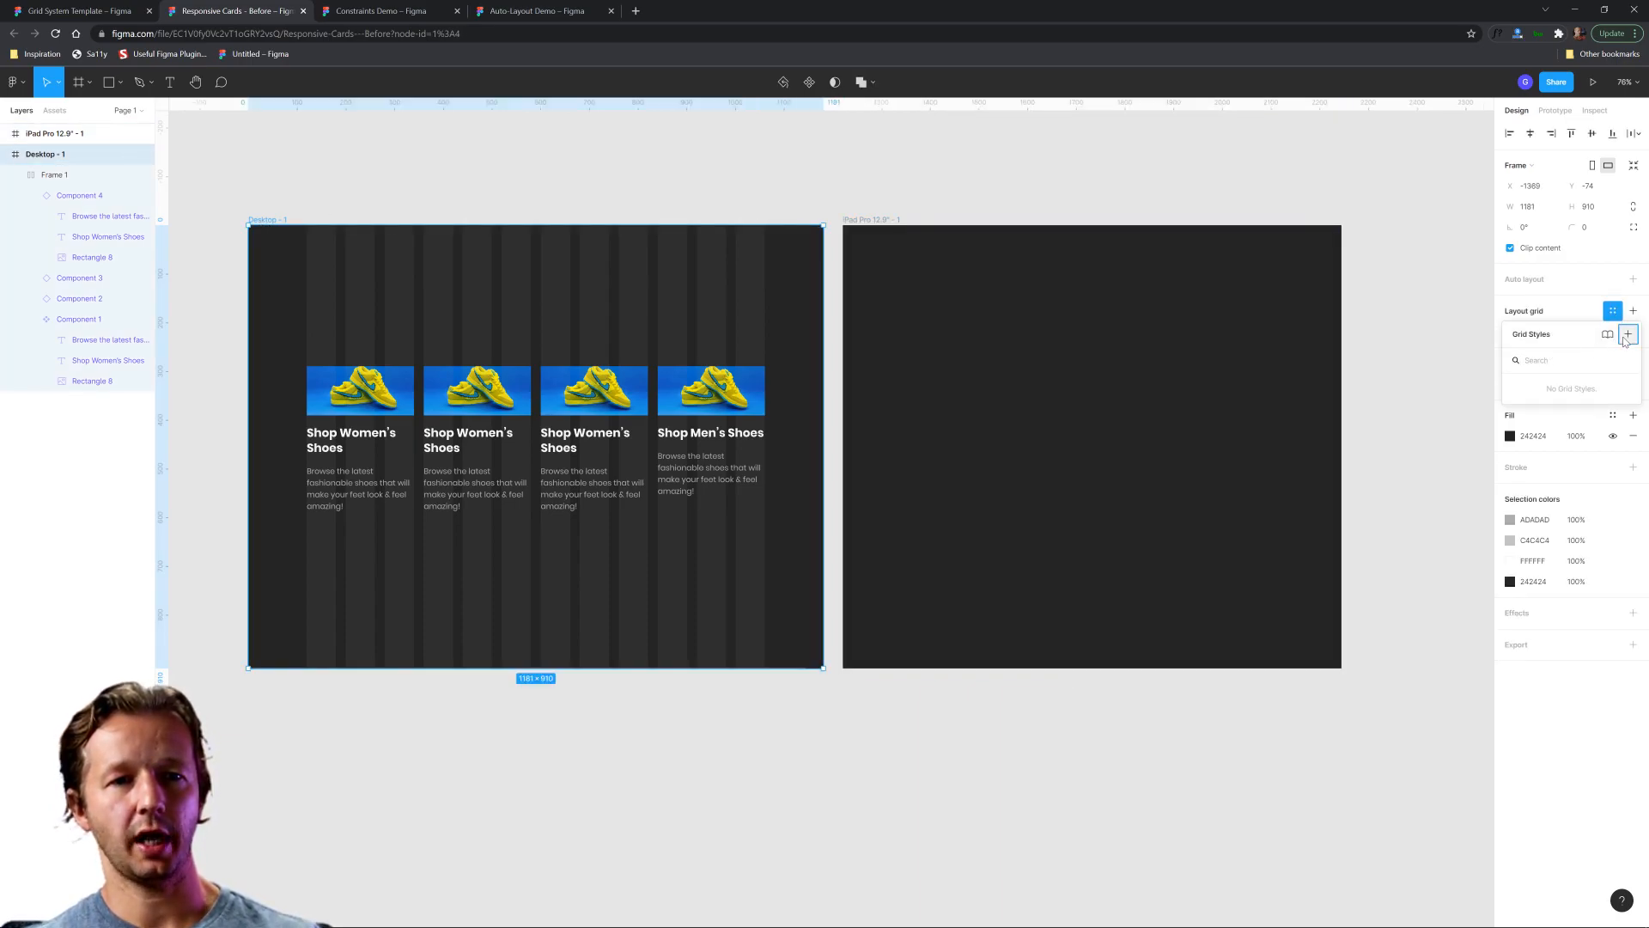
pyautogui.click(1627, 334)
pyautogui.write('Desktop G')
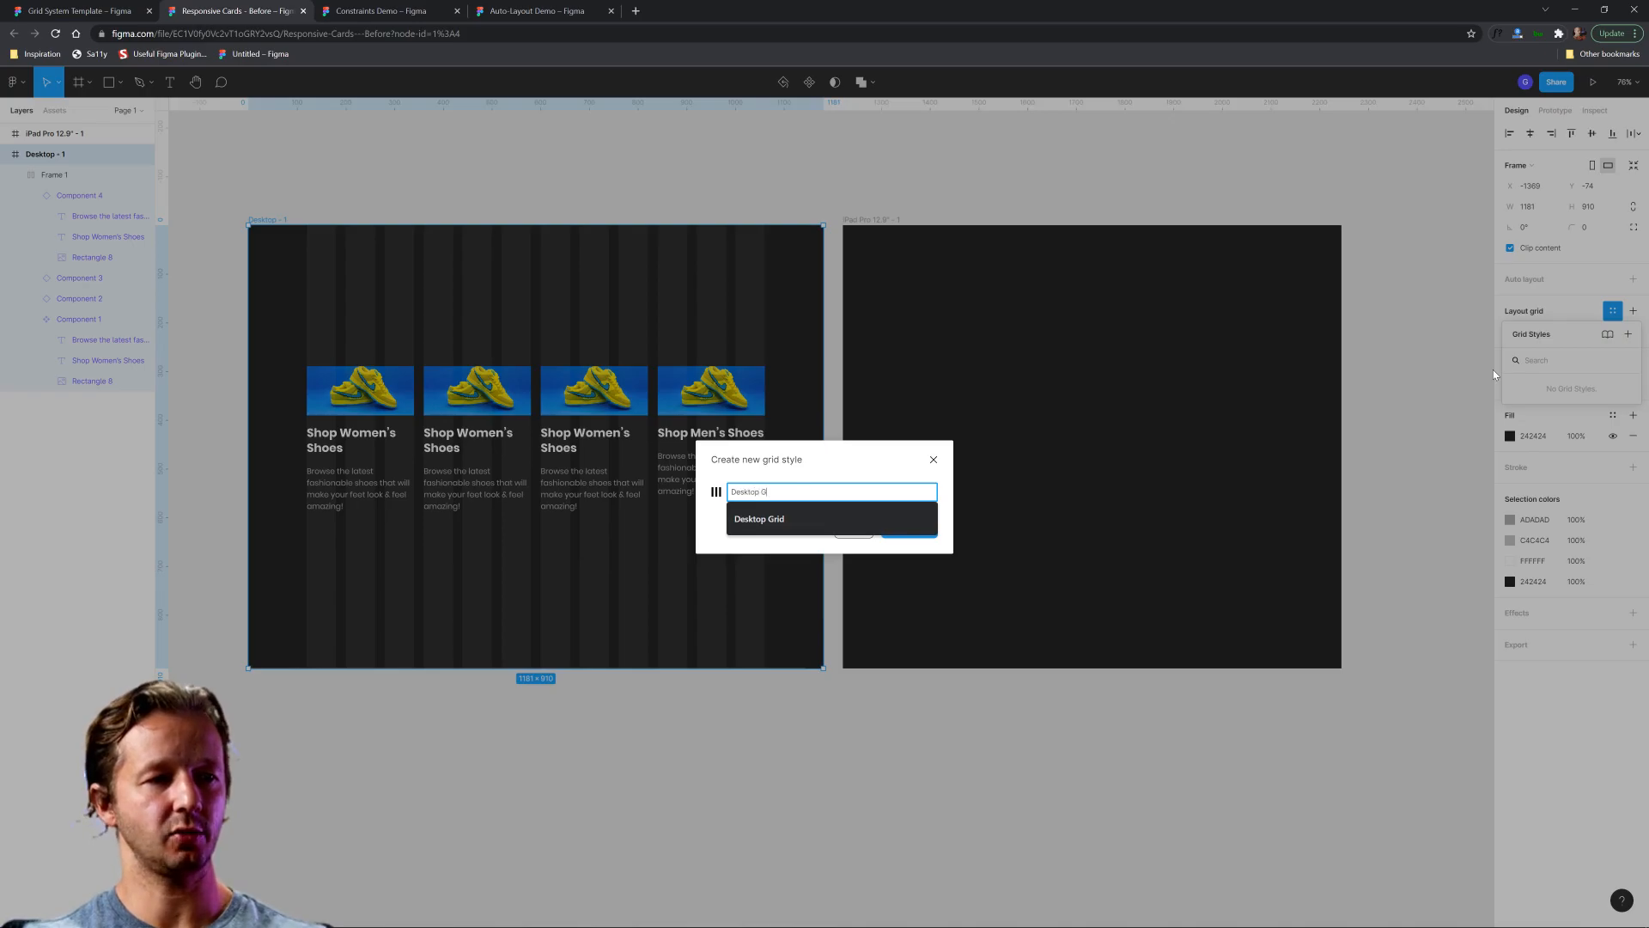
pyautogui.write('rid')
pyautogui.press('Return')
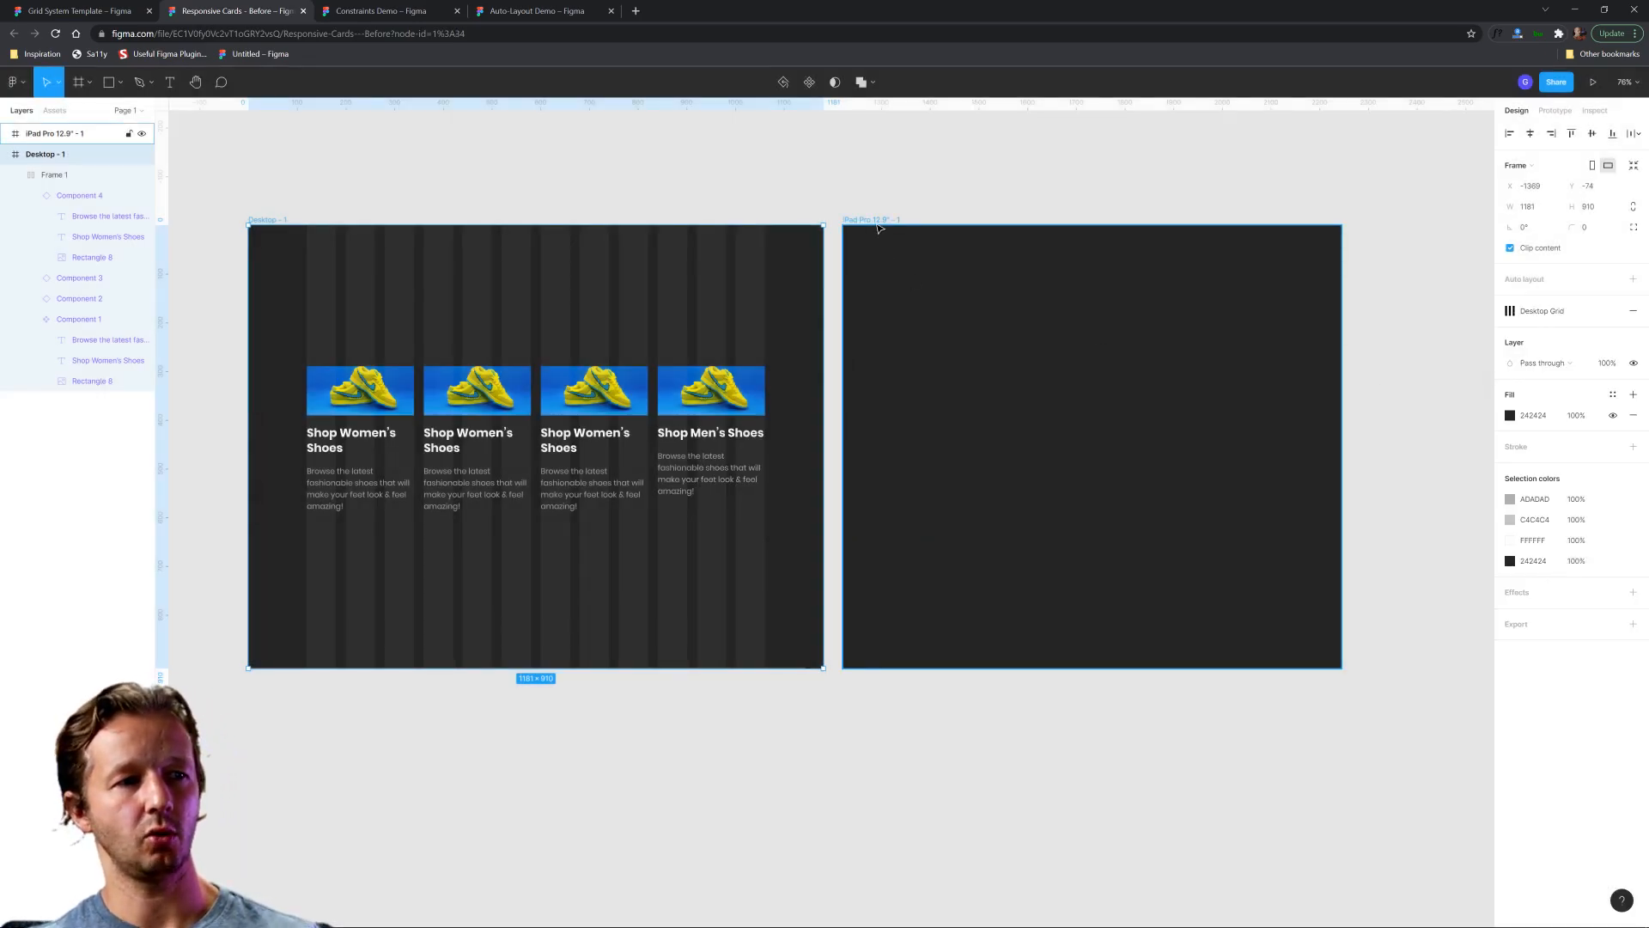
# Apply the Desktop Grid style to the iPad frame and detach the grid from the style.
pyautogui.click(896, 213)
pyautogui.click(864, 220)
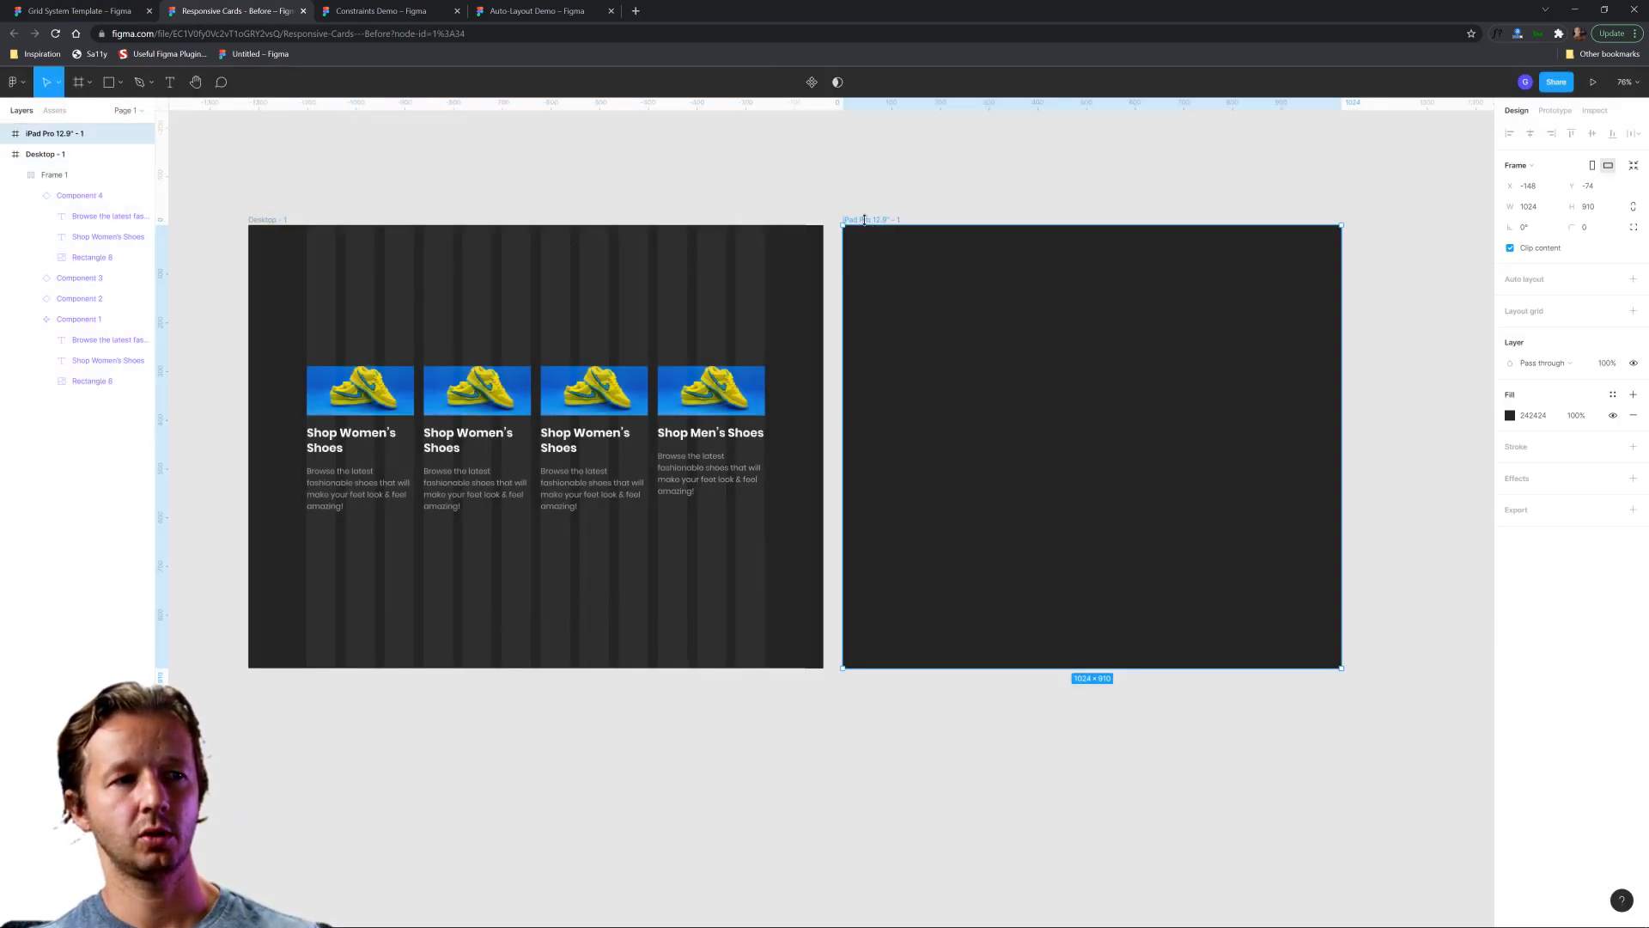
pyautogui.click(1613, 311)
pyautogui.click(1552, 388)
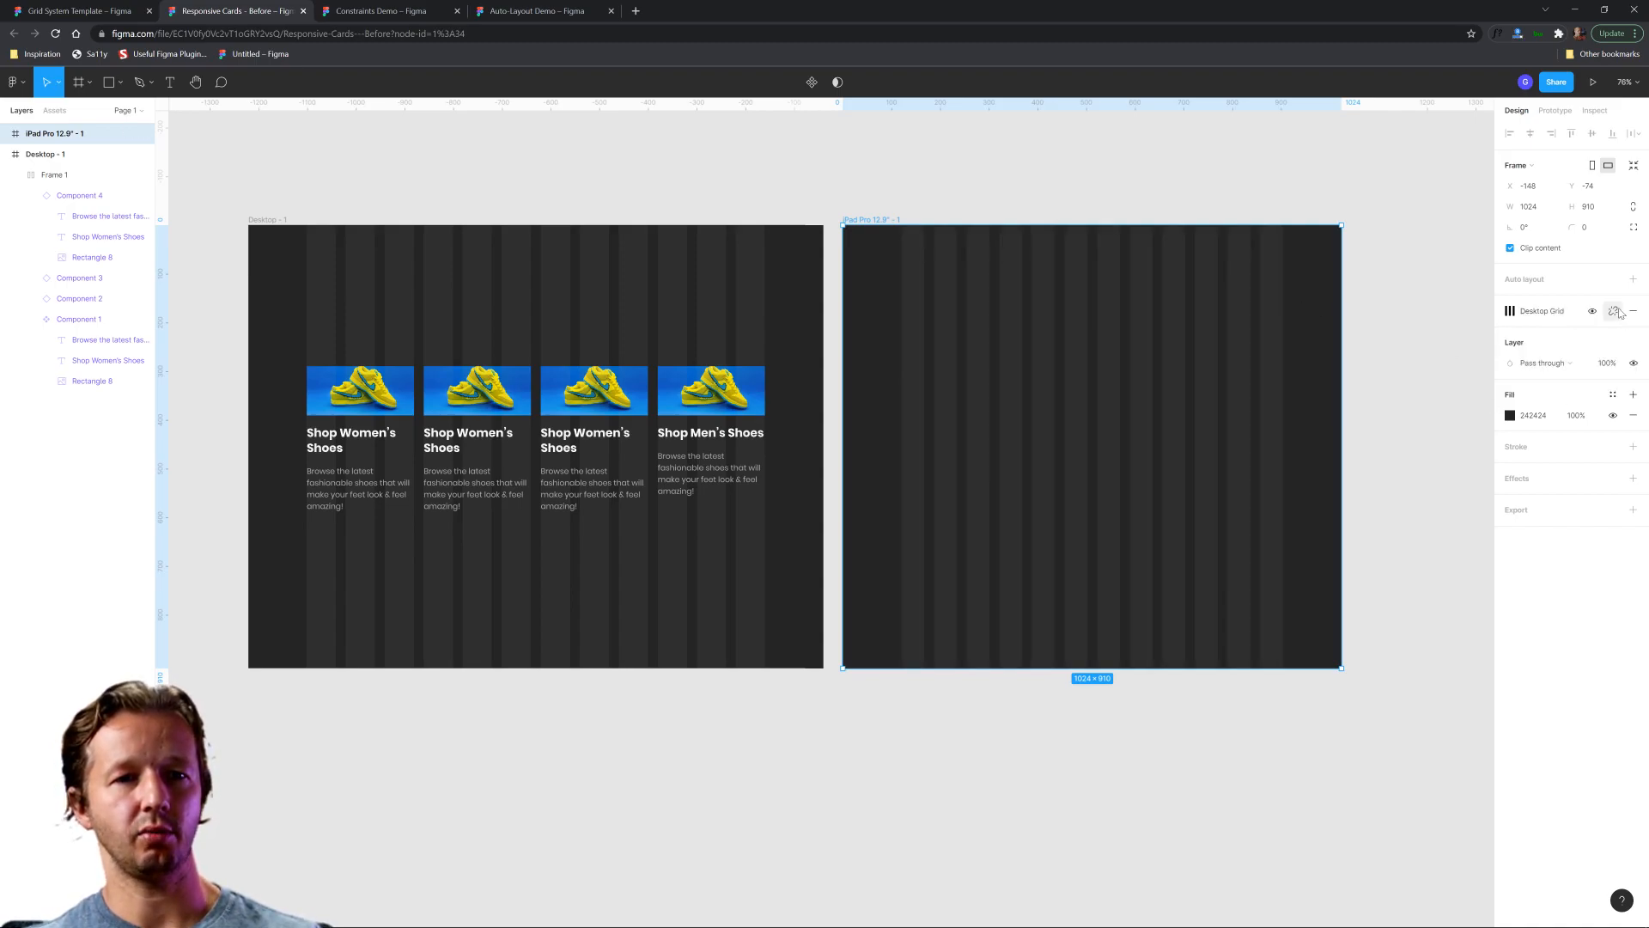
pyautogui.click(1616, 311)
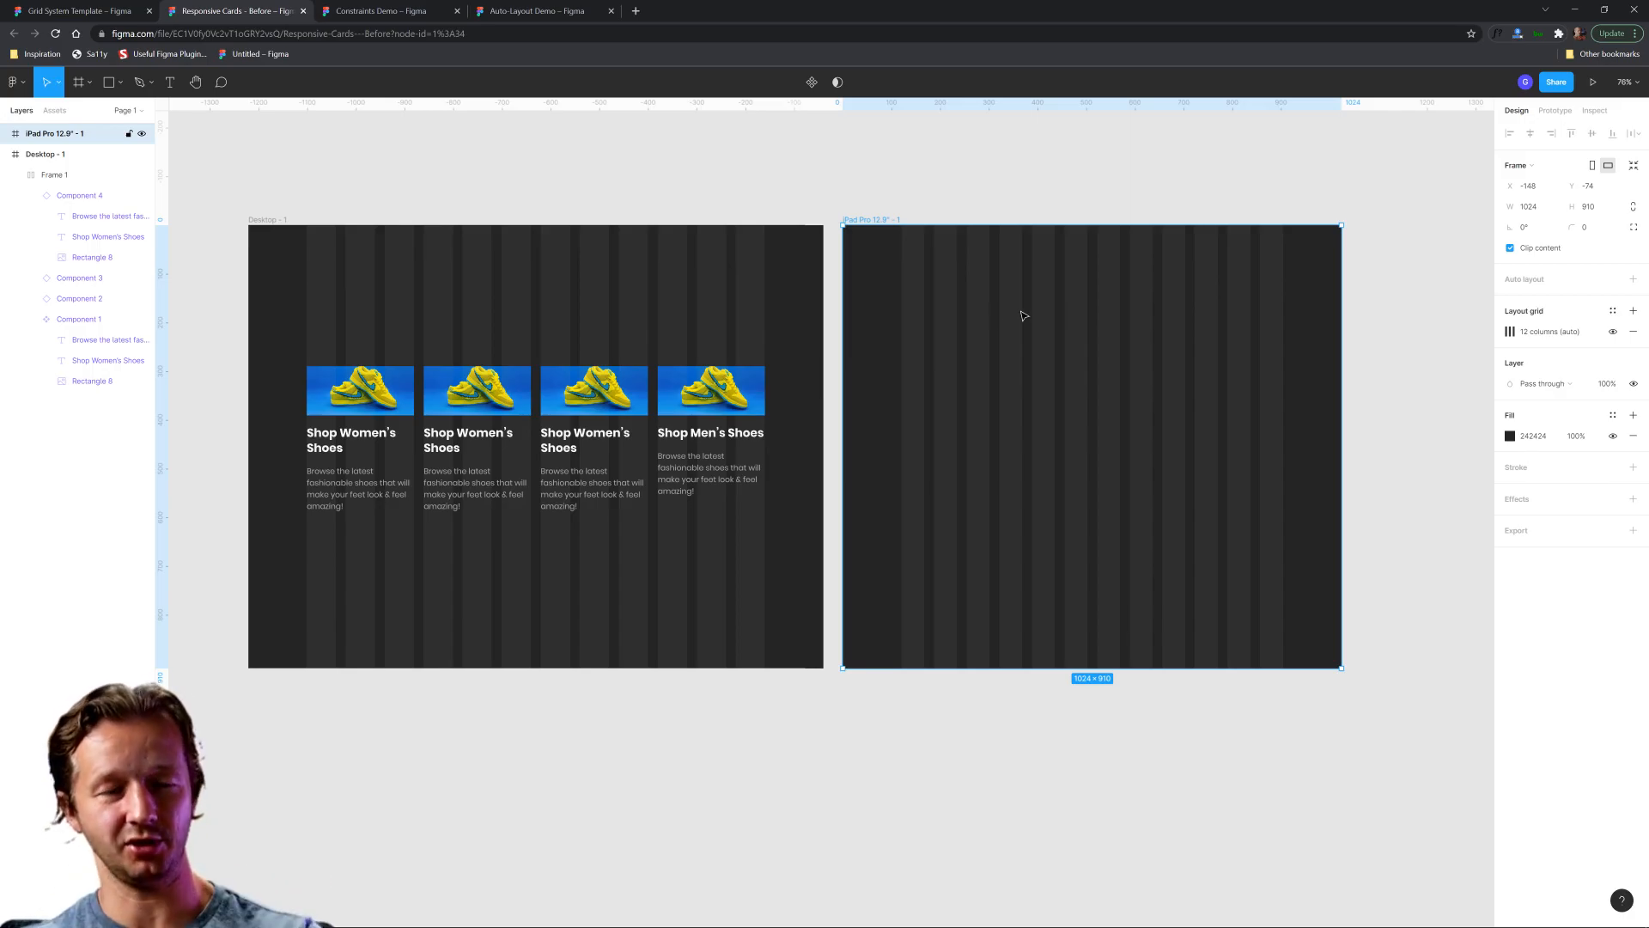
# Set the iPad frame's layout grid to 8 columns with a margin of 80.
pyautogui.scroll(3, 1106, 306)
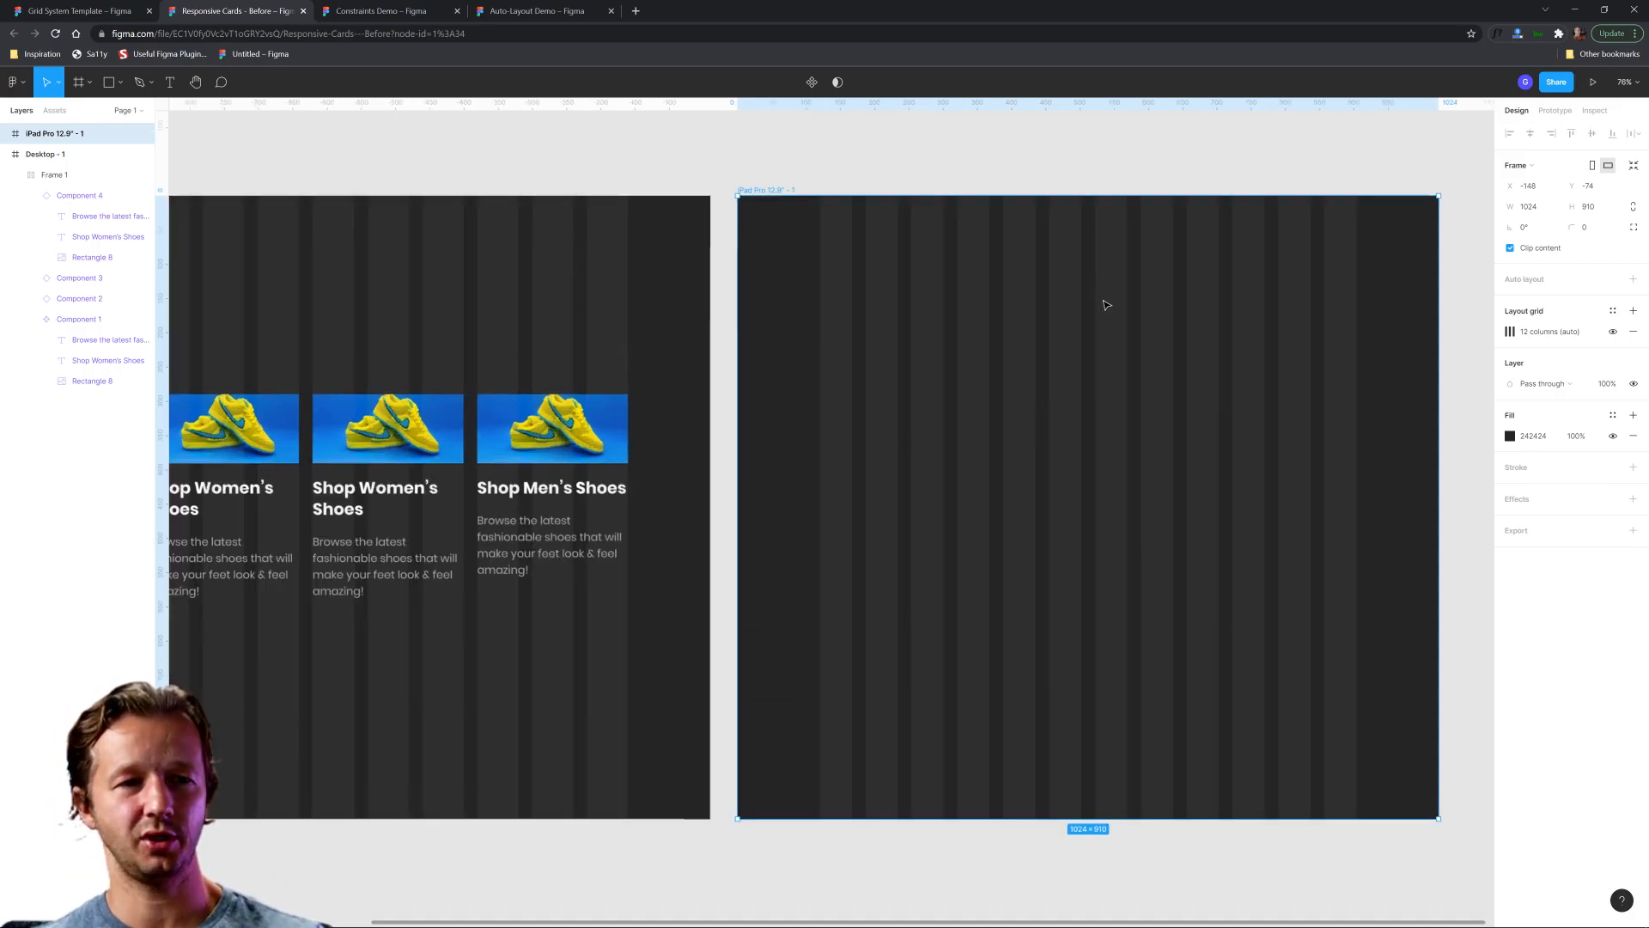
pyautogui.hscroll(2, 1140, 327)
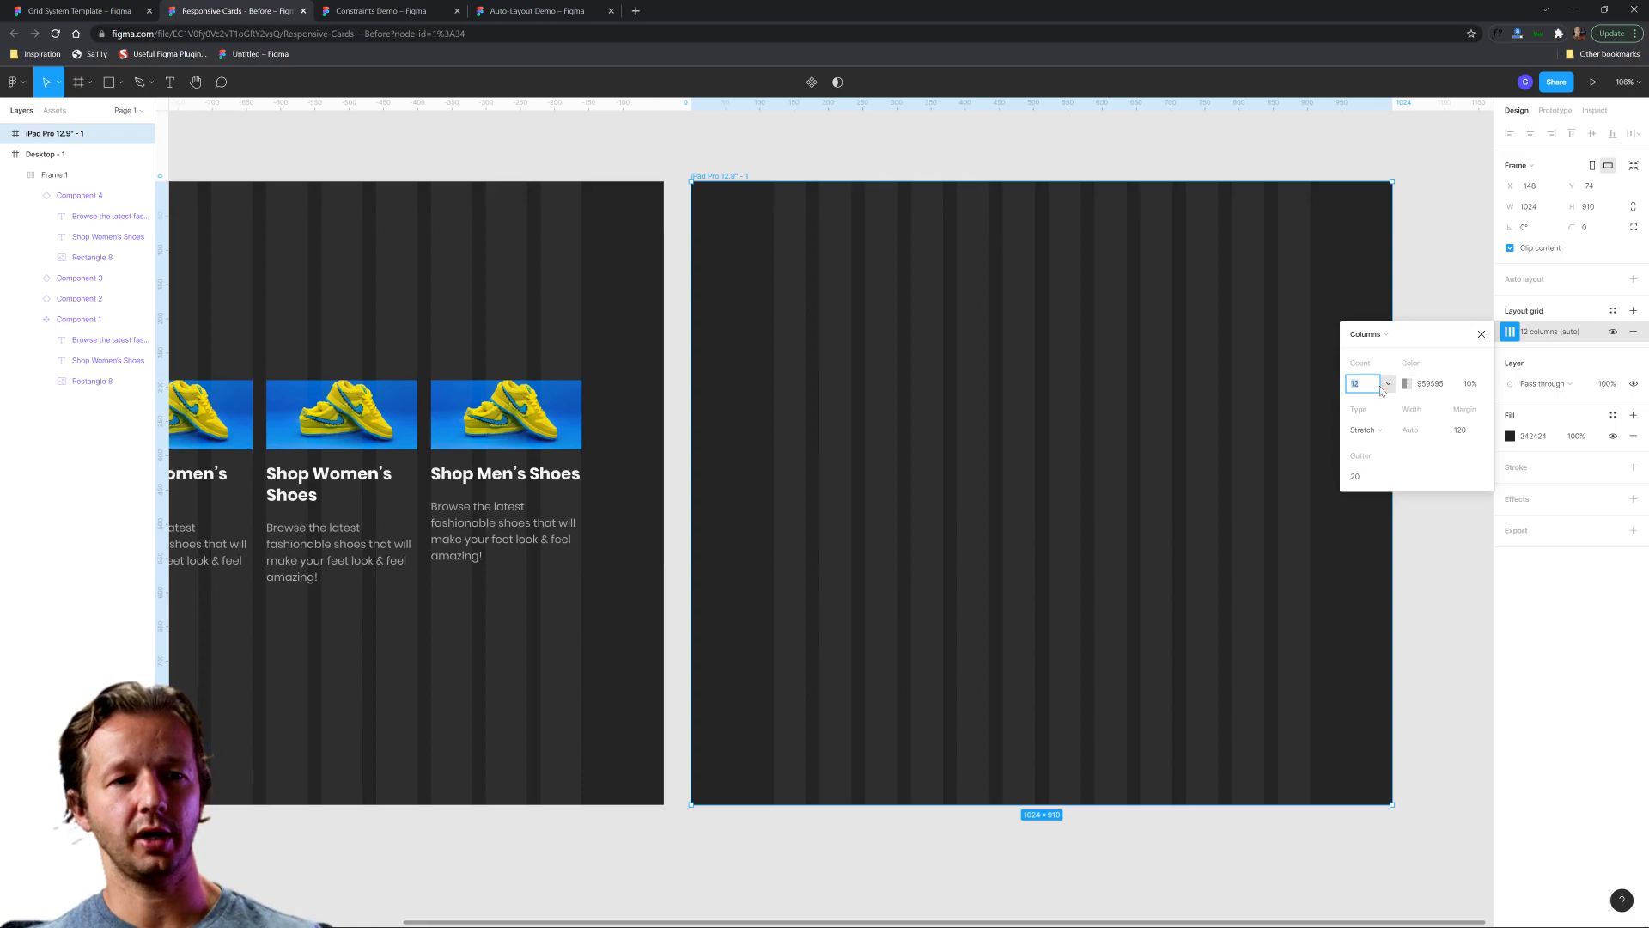
pyautogui.press('Return')
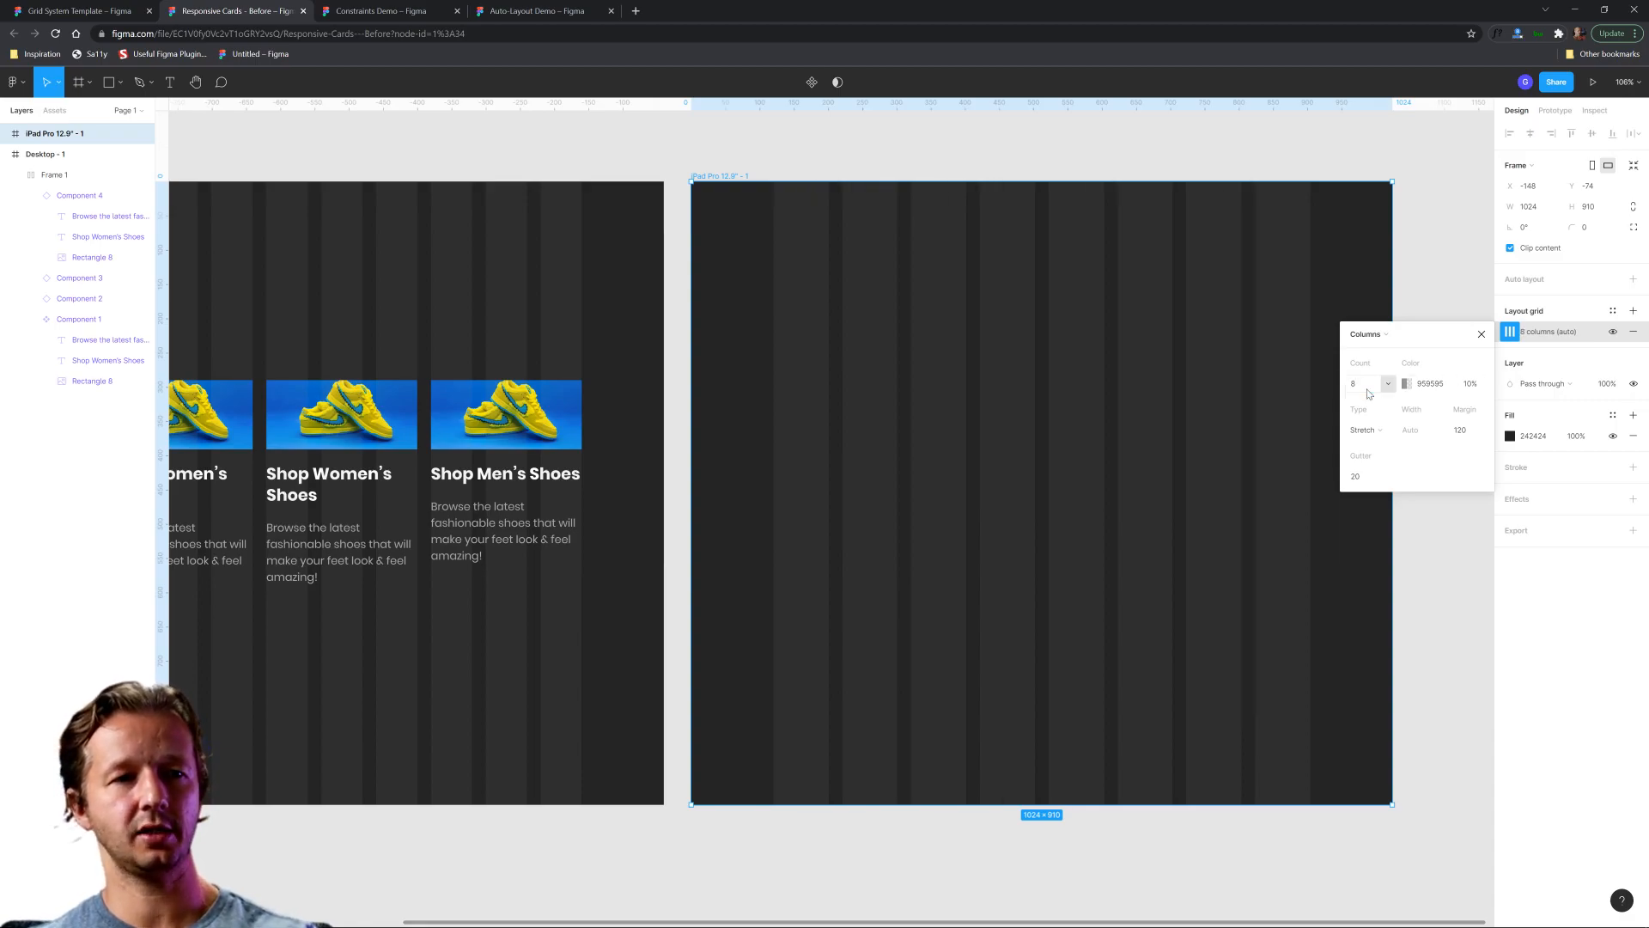
pyautogui.click(1469, 434)
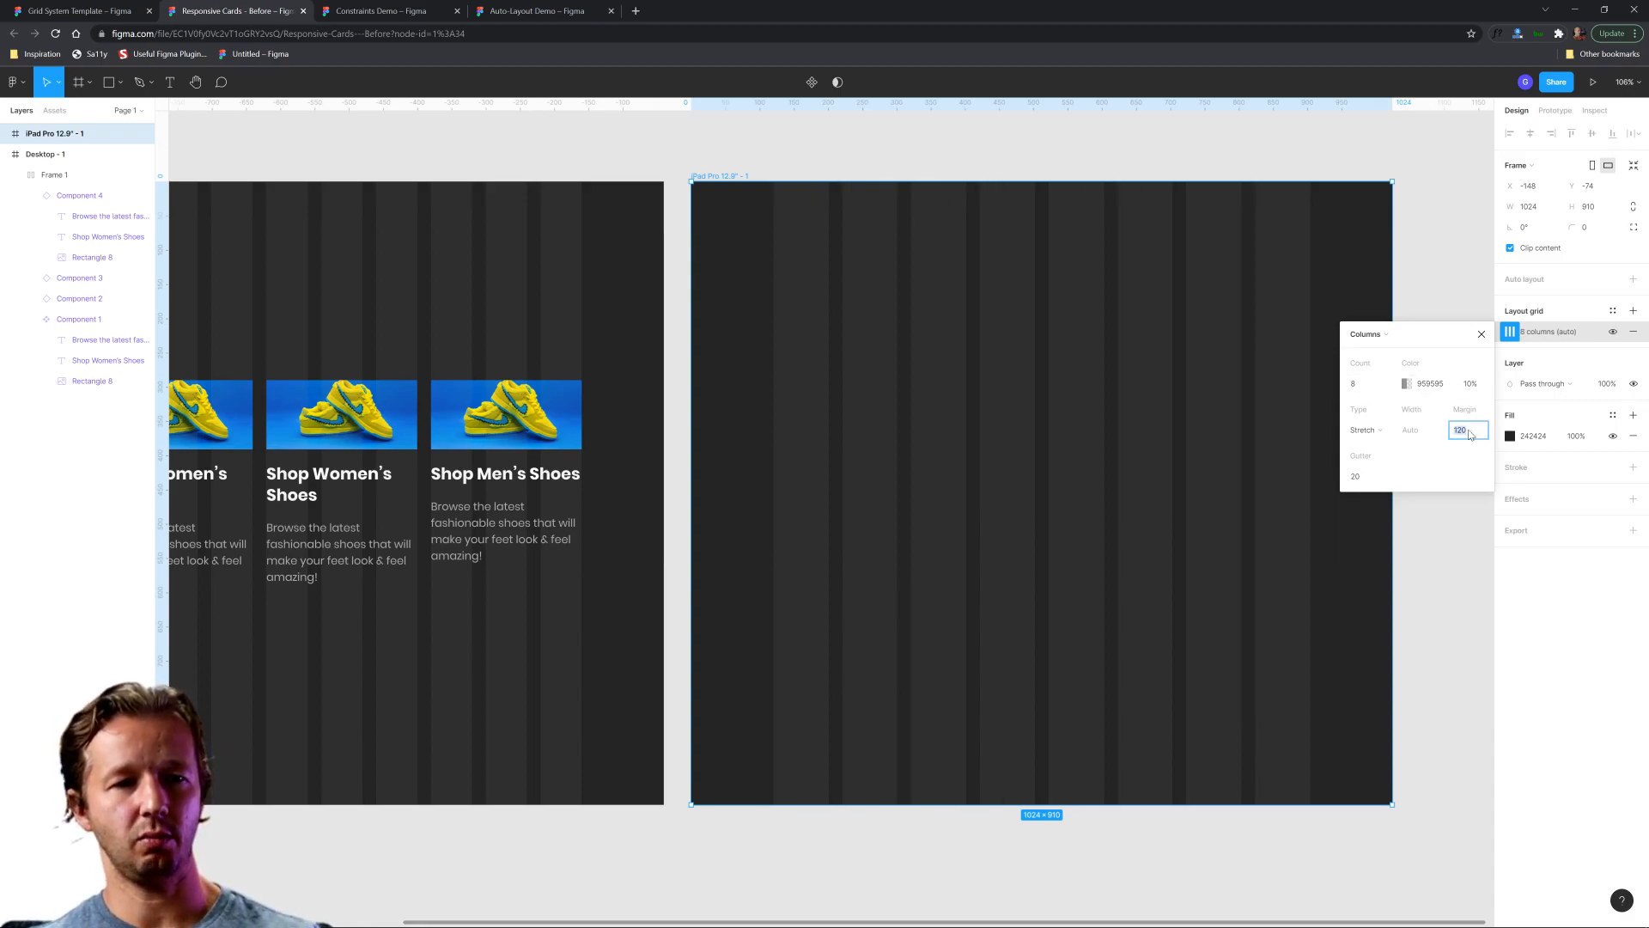
pyautogui.write('80')
pyautogui.press('Return')
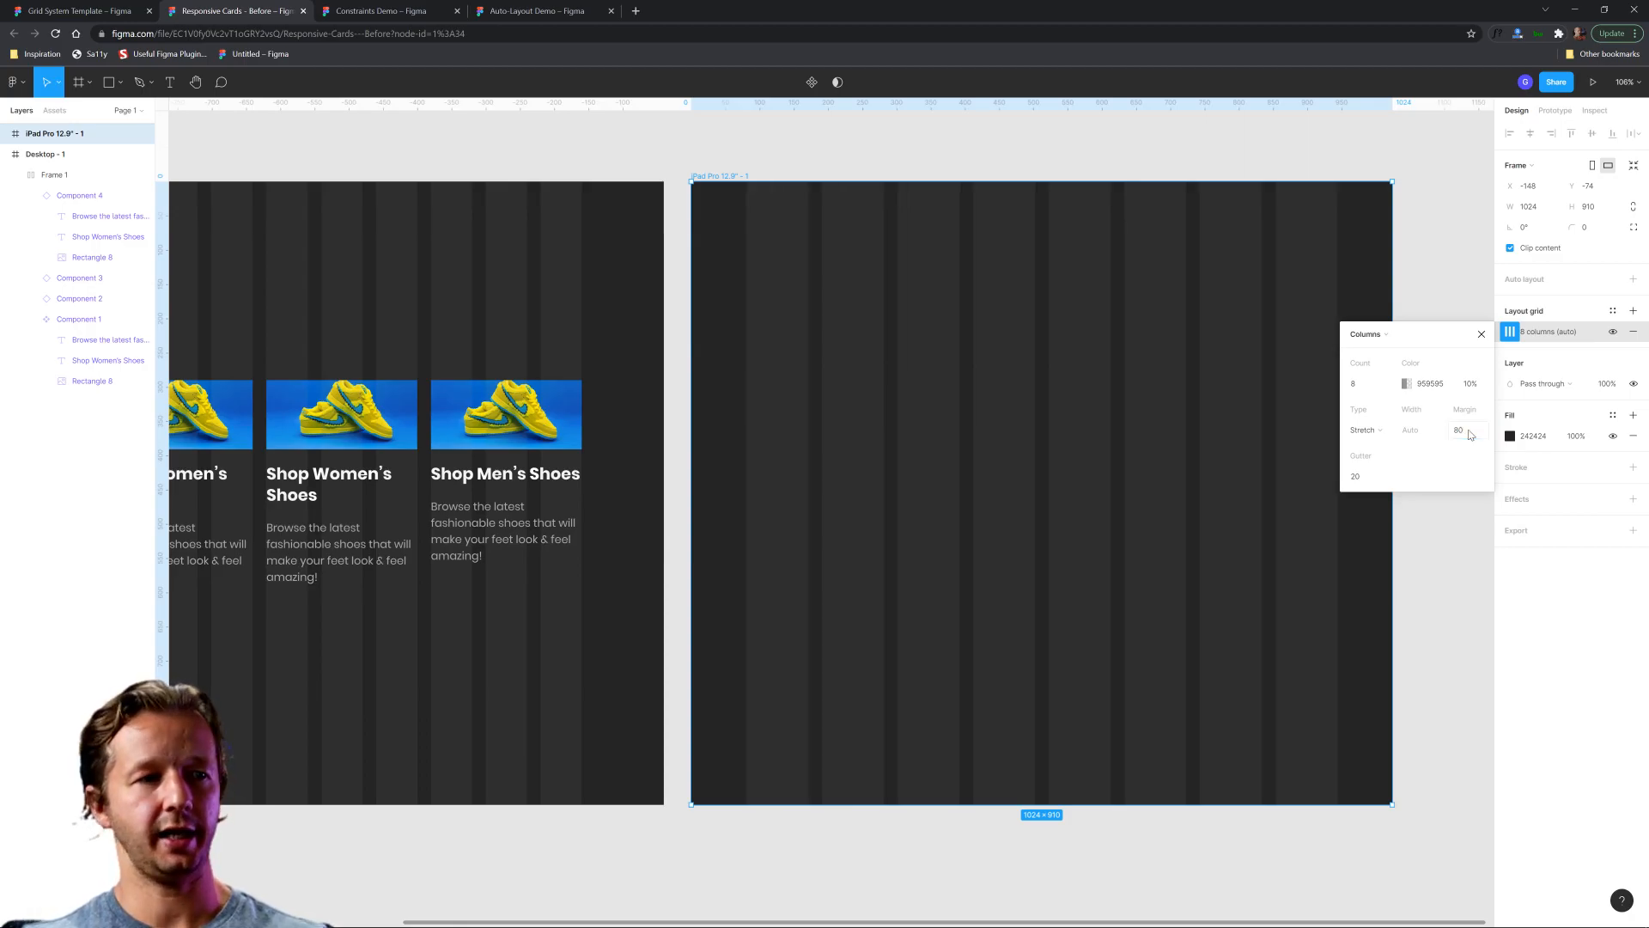
pyautogui.click(1446, 254)
pyautogui.scroll(-3, 1426, 391)
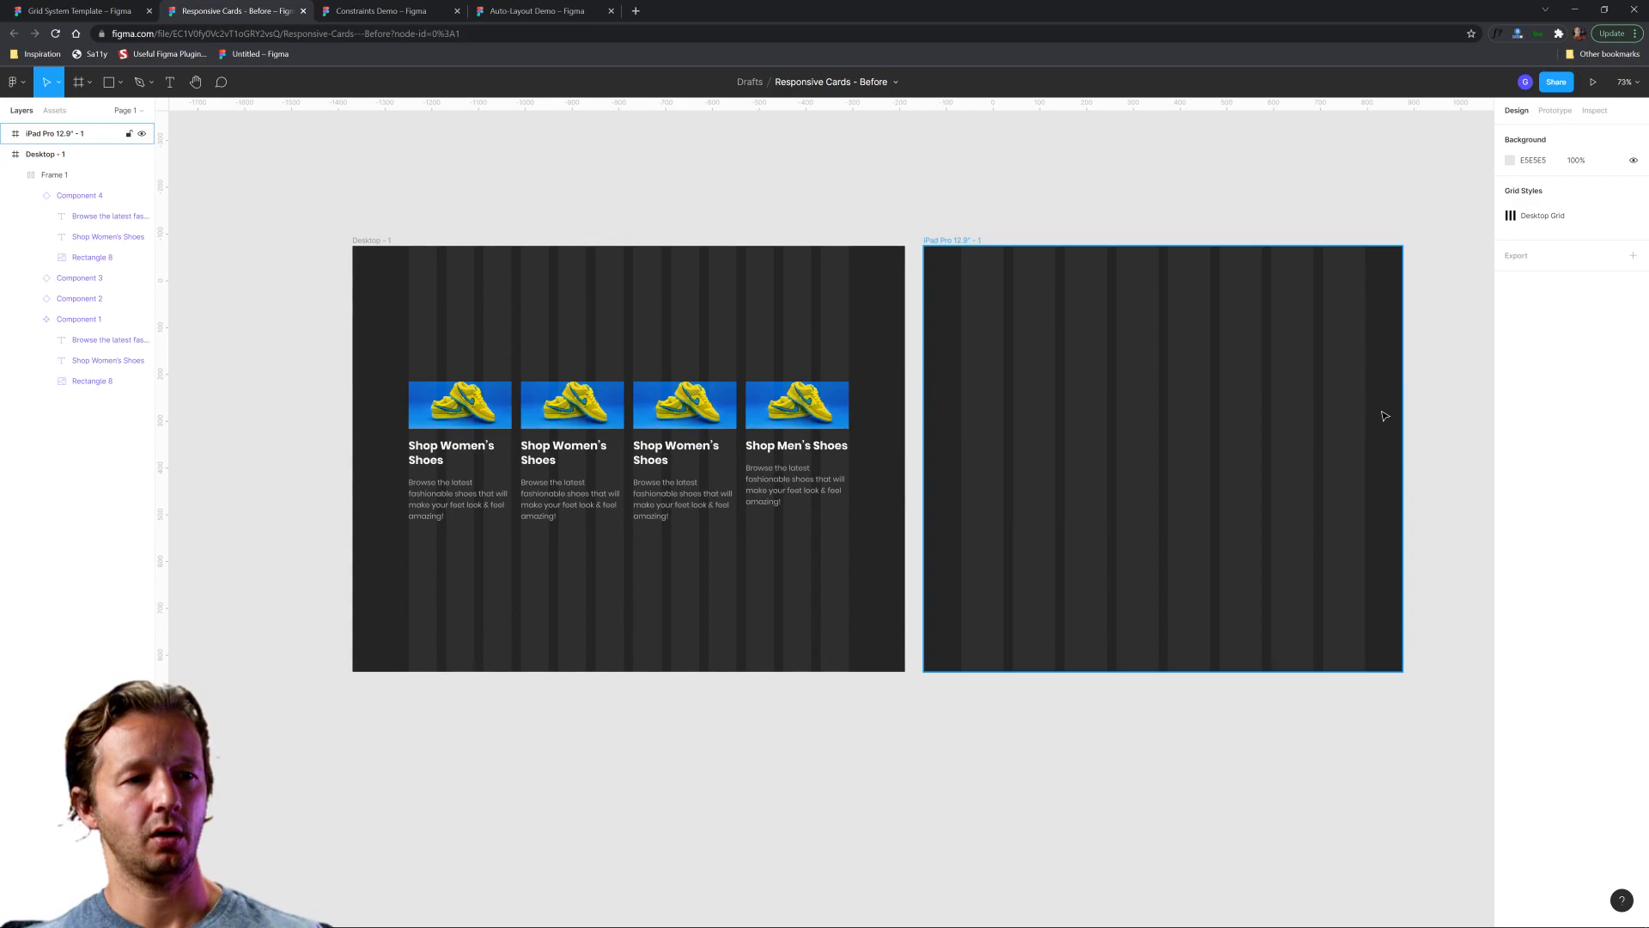
# Duplicate the desktop's row of four cards into the iPad frame, starting at the grid margin, at X 80 and Y 287.
pyautogui.moveTo(1108, 552); pyautogui.dragTo(1023, 530)
pyautogui.click(1023, 530)
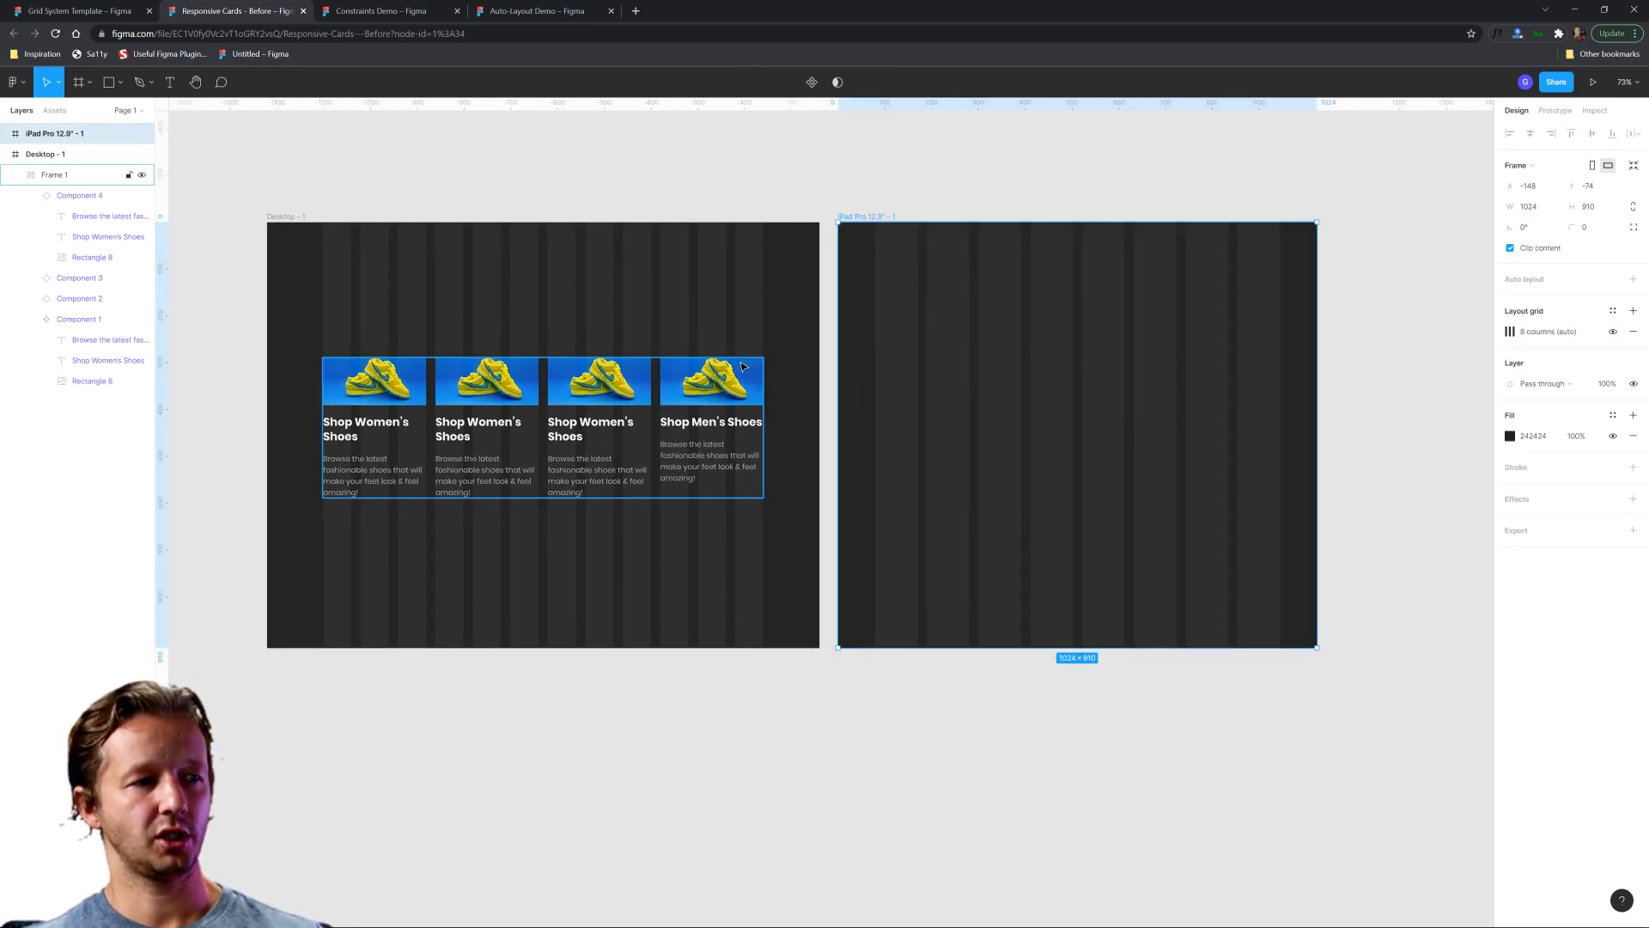
pyautogui.click(440, 396)
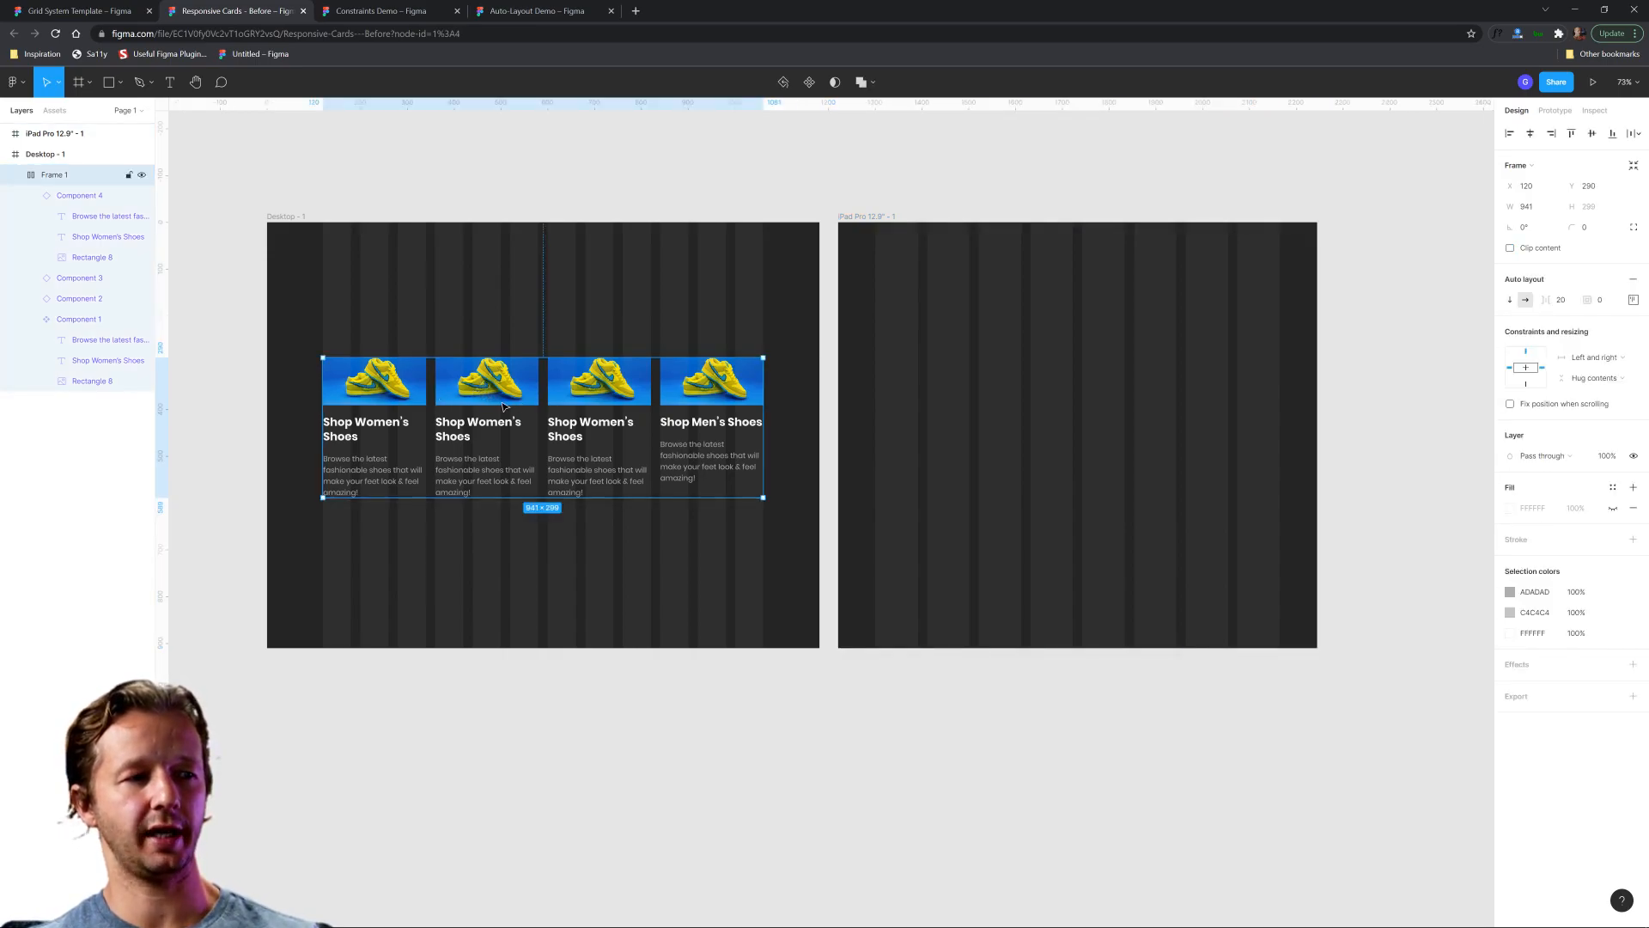
pyautogui.keyDown('ctrl'); pyautogui.scroll(1, 568, 348); pyautogui.keyUp('ctrl')
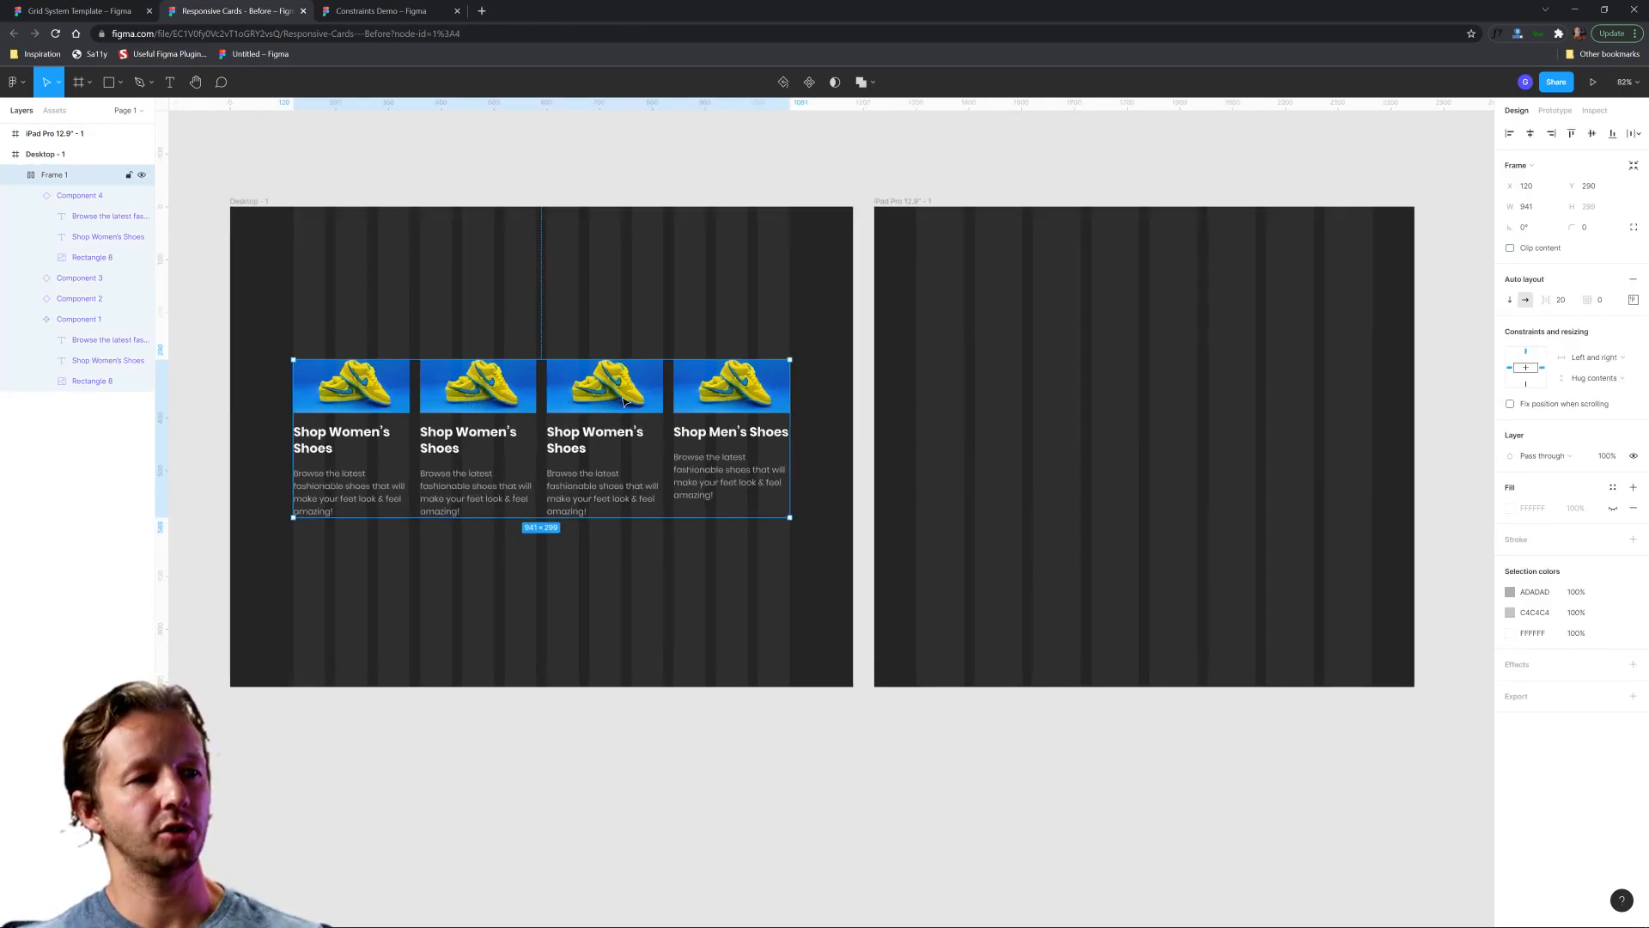
pyautogui.hotkey('ctrl', 'd')
pyautogui.moveTo(607, 403); pyautogui.dragTo(885, 466)
pyautogui.keyDown('ctrl'); pyautogui.scroll(2, 884, 466); pyautogui.keyUp('ctrl')
pyautogui.moveTo(878, 410); pyautogui.dragTo(892, 425)
# Narrow the iPad's card row to 864 wide so it ends at the grid's right margin.
pyautogui.moveTo(1150, 405); pyautogui.dragTo(1100, 407)
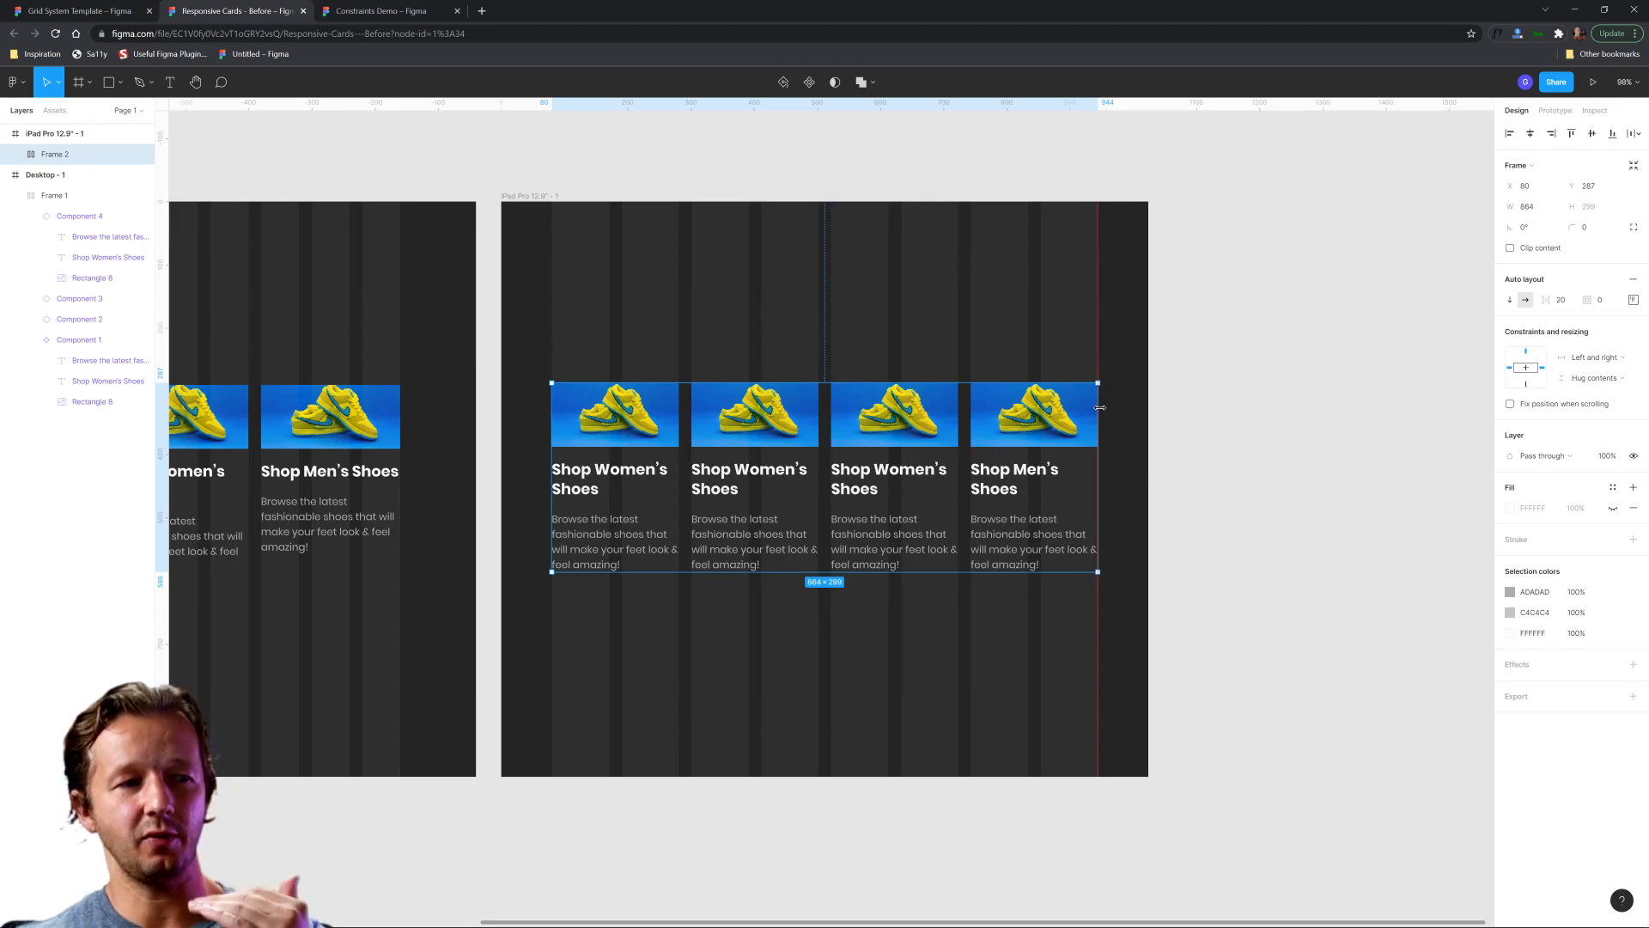
pyautogui.moveTo(1100, 407); pyautogui.dragTo(1100, 407)
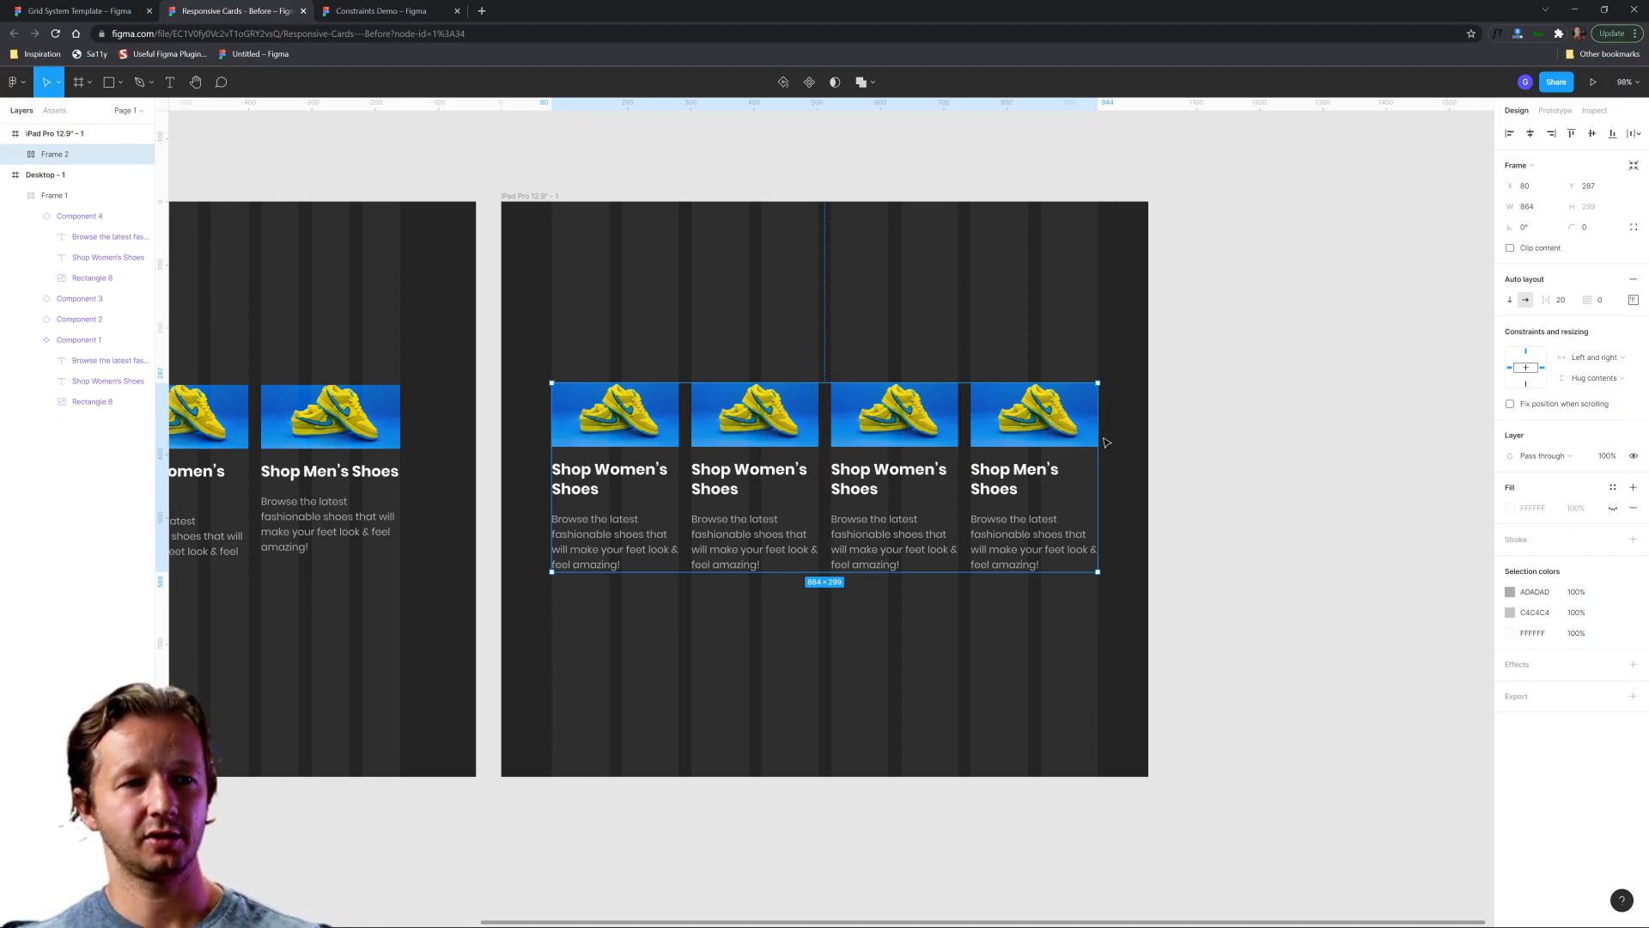
pyautogui.moveTo(1098, 437)
pyautogui.mouseDown()
pyautogui.moveTo(1171, 441)
pyautogui.moveTo(1098, 441)
pyautogui.mouseUp()
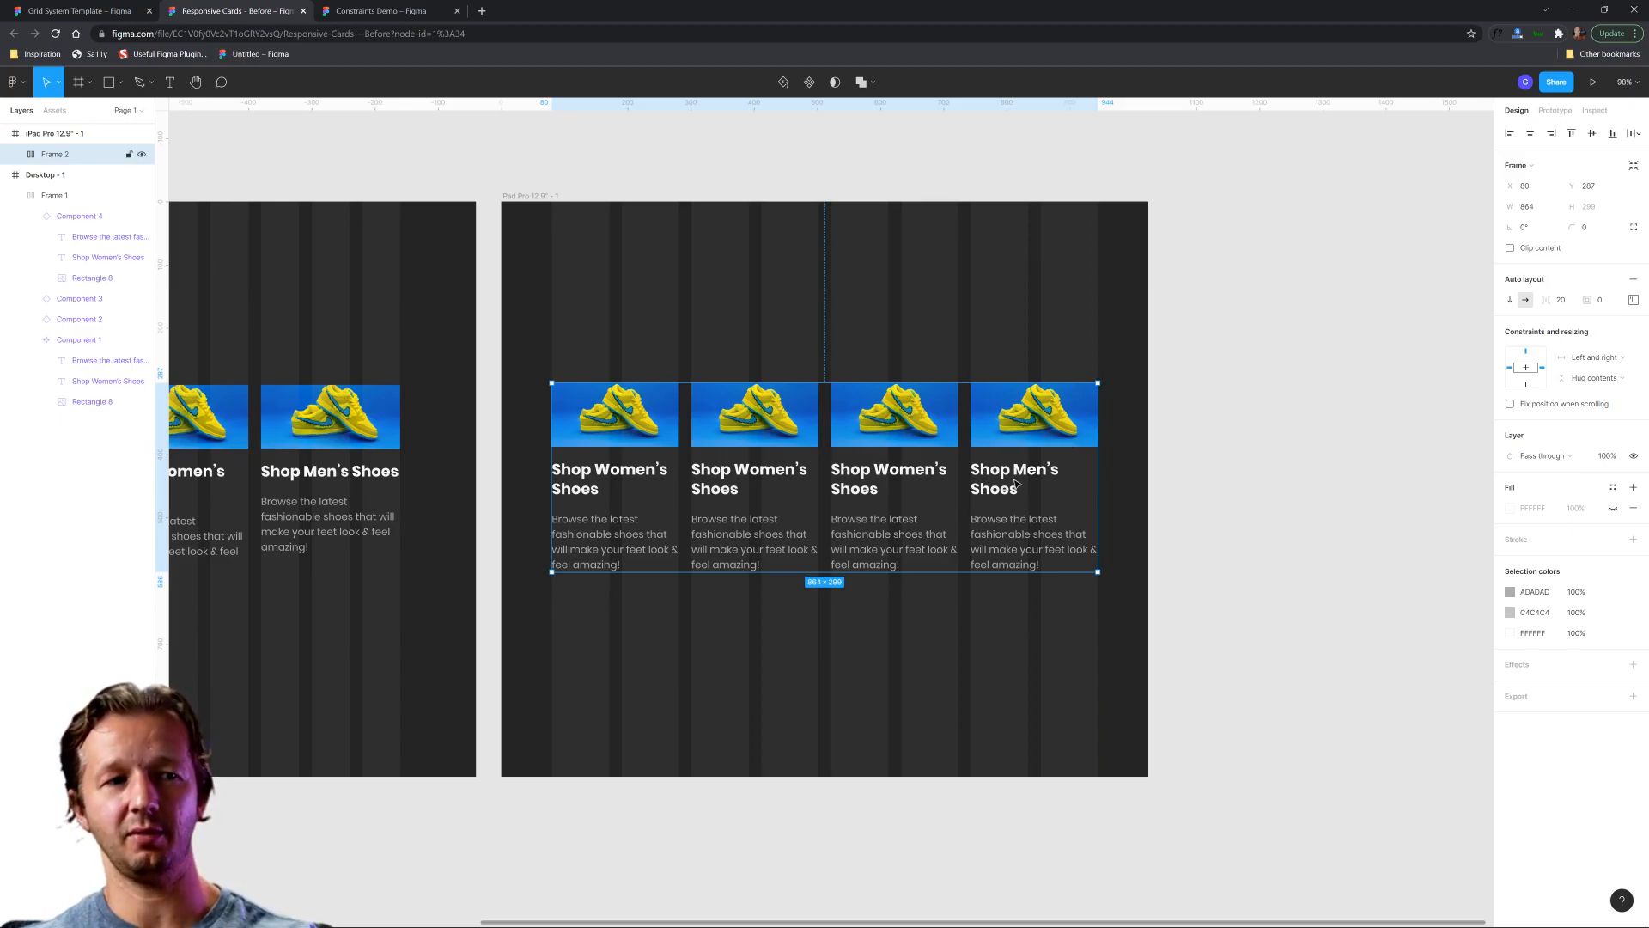
pyautogui.click(994, 653)
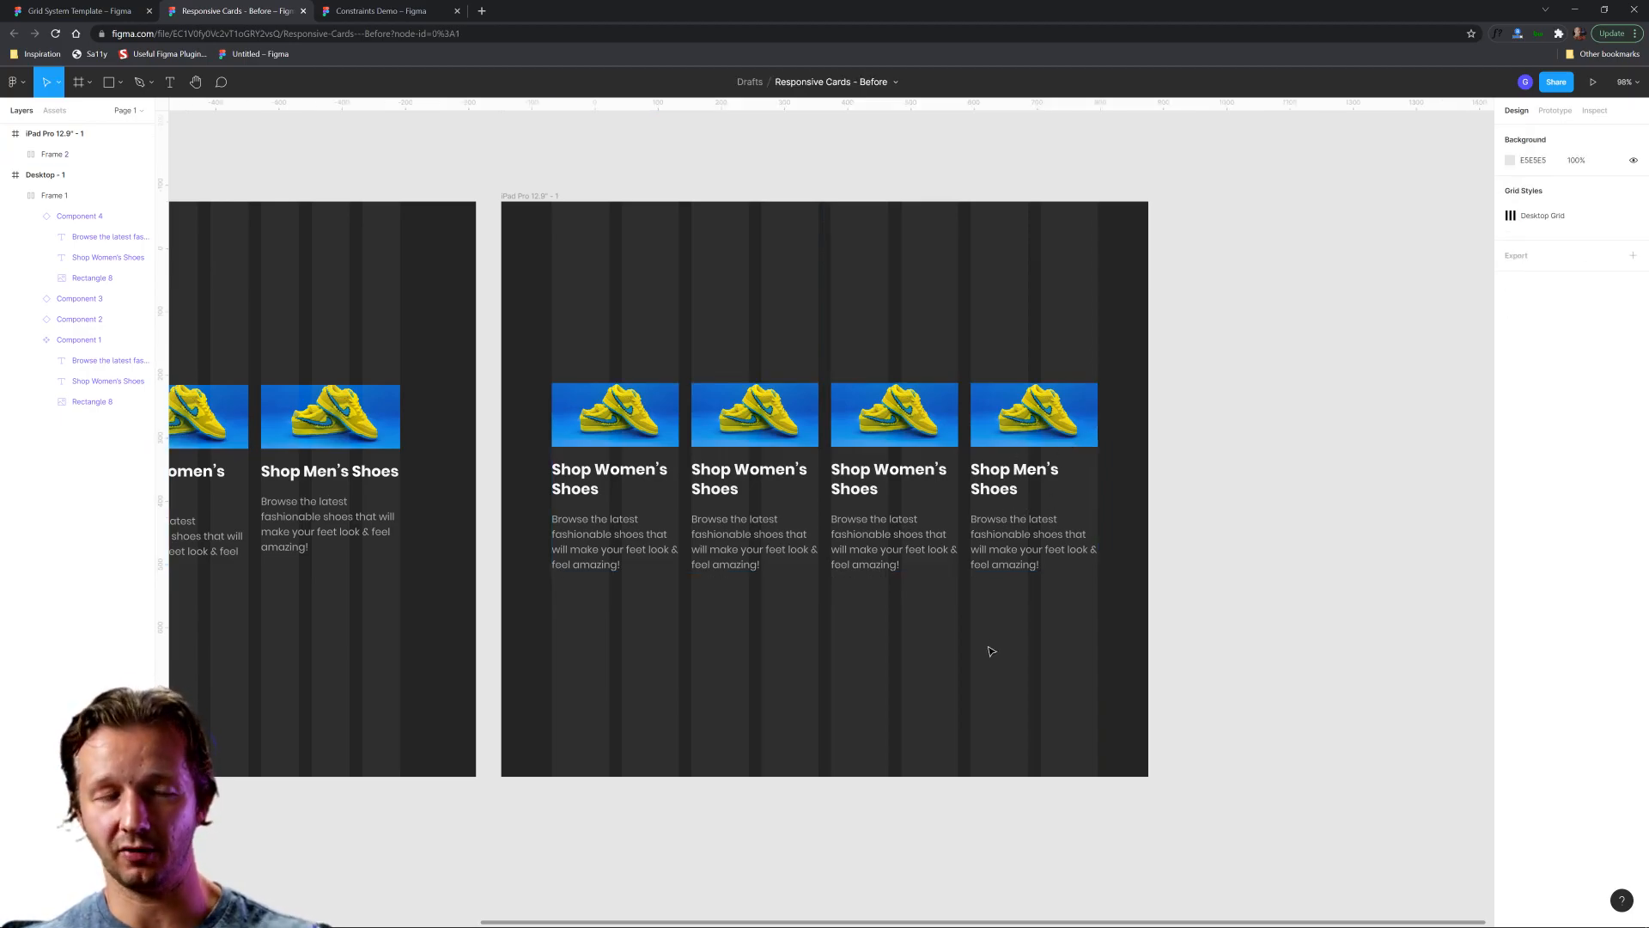
# Narrow the desktop frame to about 968 wide.
pyautogui.scroll(-5, 902, 621)
pyautogui.scroll(4, 908, 655)
pyautogui.scroll(-1, 909, 654)
pyautogui.moveTo(842, 640); pyautogui.dragTo(1069, 620)
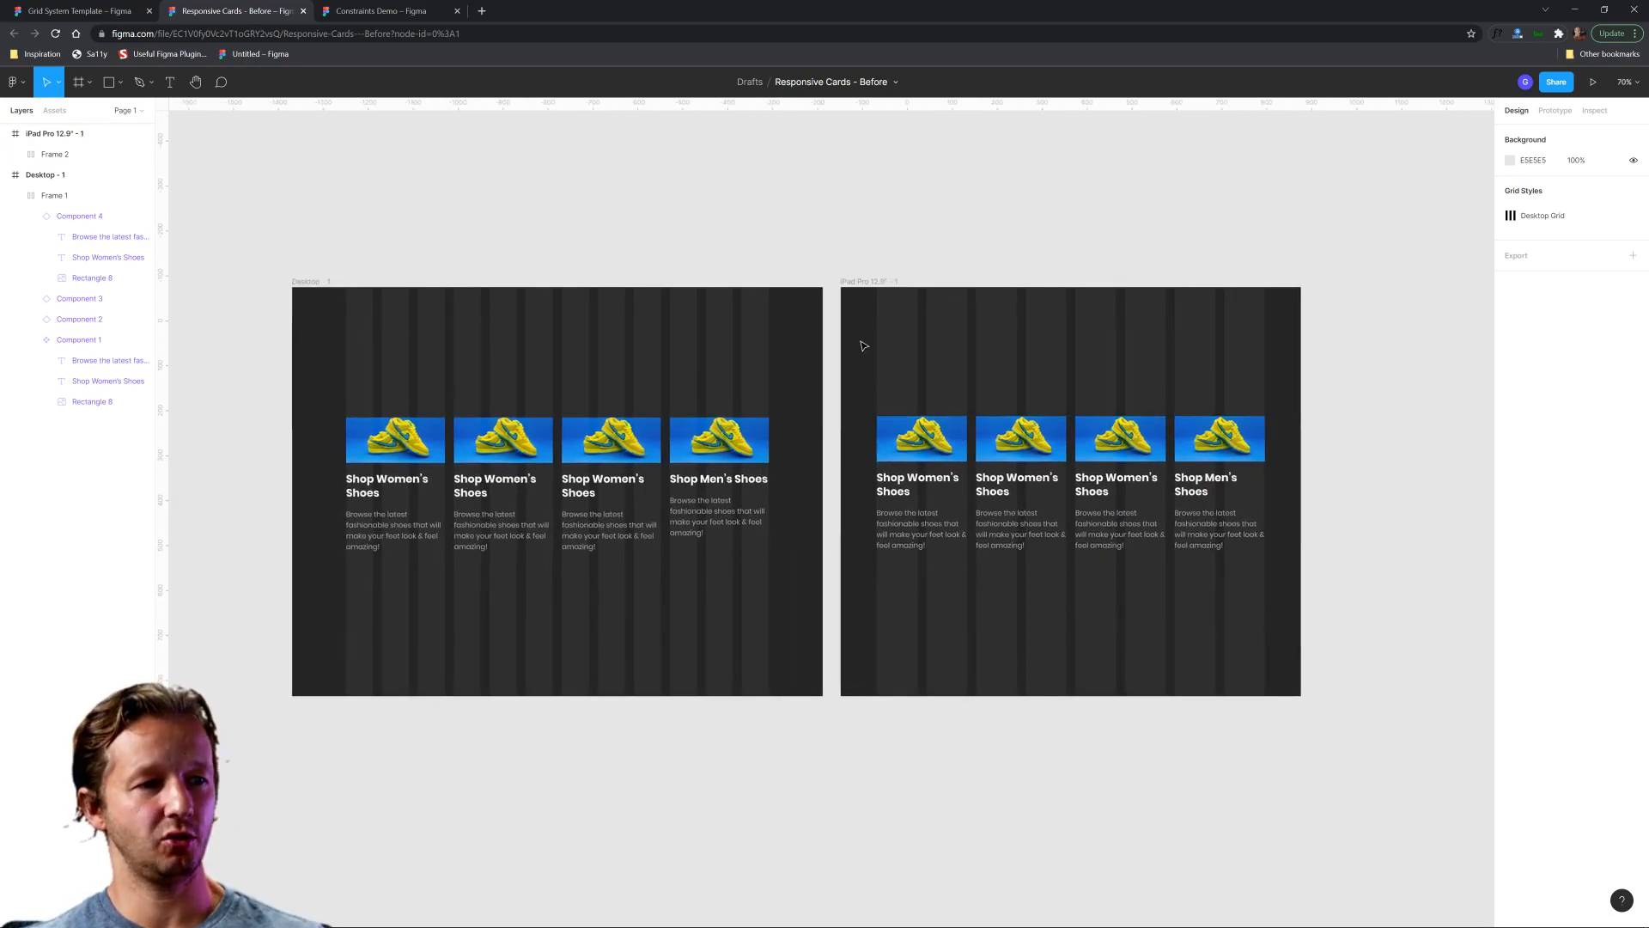
pyautogui.click(865, 282)
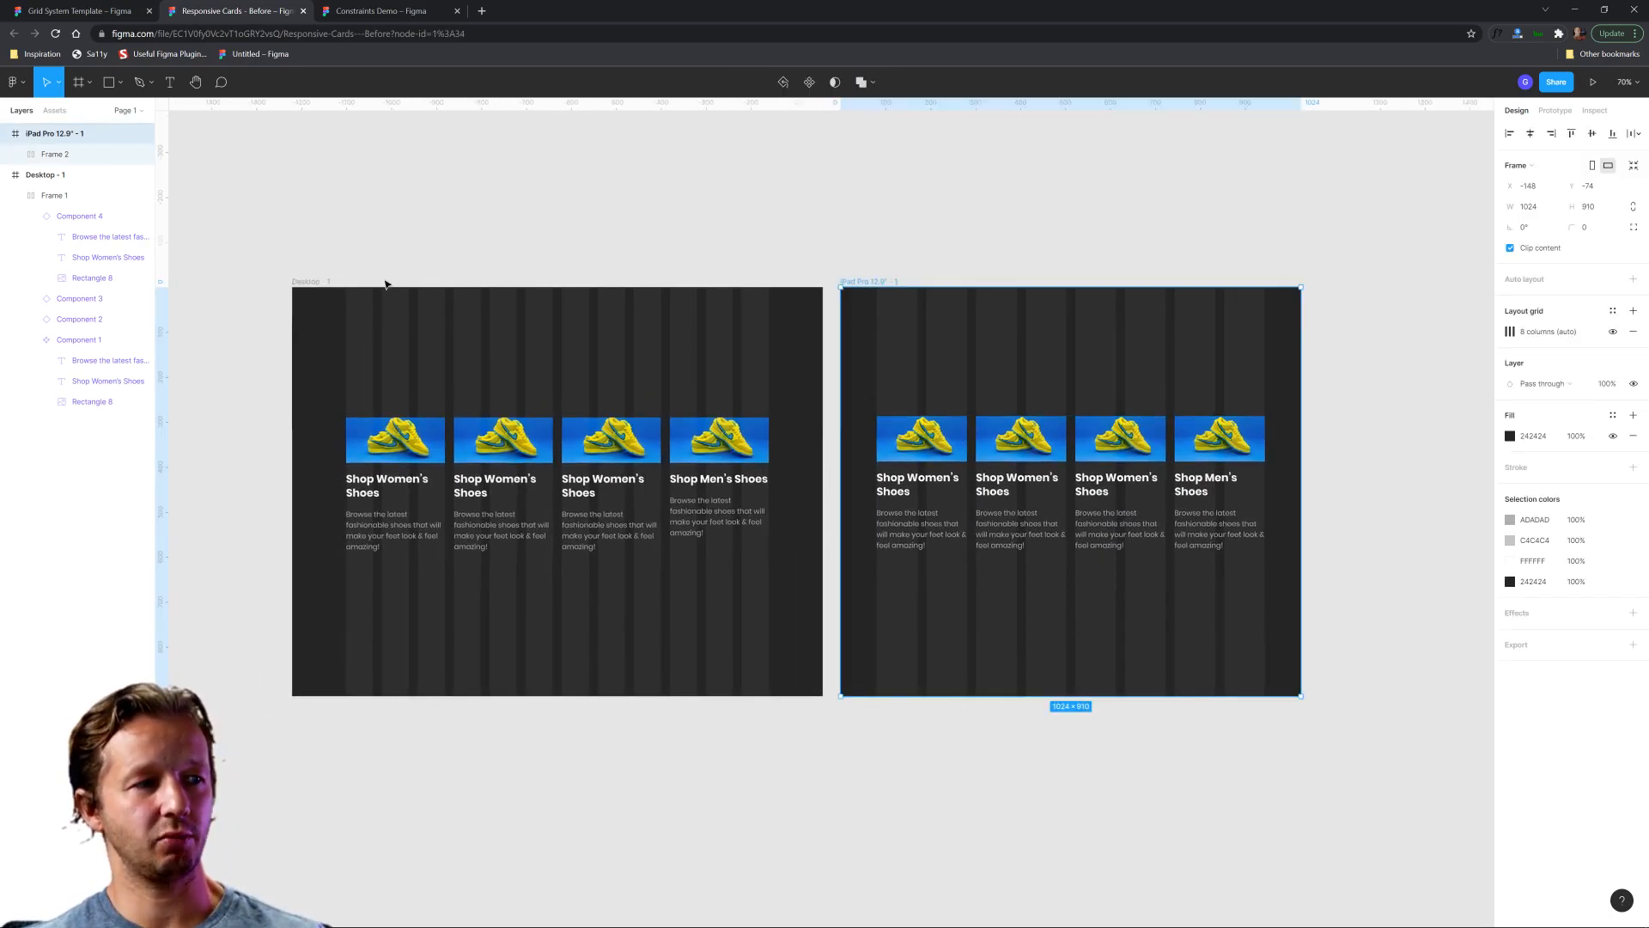
pyautogui.click(317, 281)
pyautogui.moveTo(822, 391); pyautogui.dragTo(727, 395)
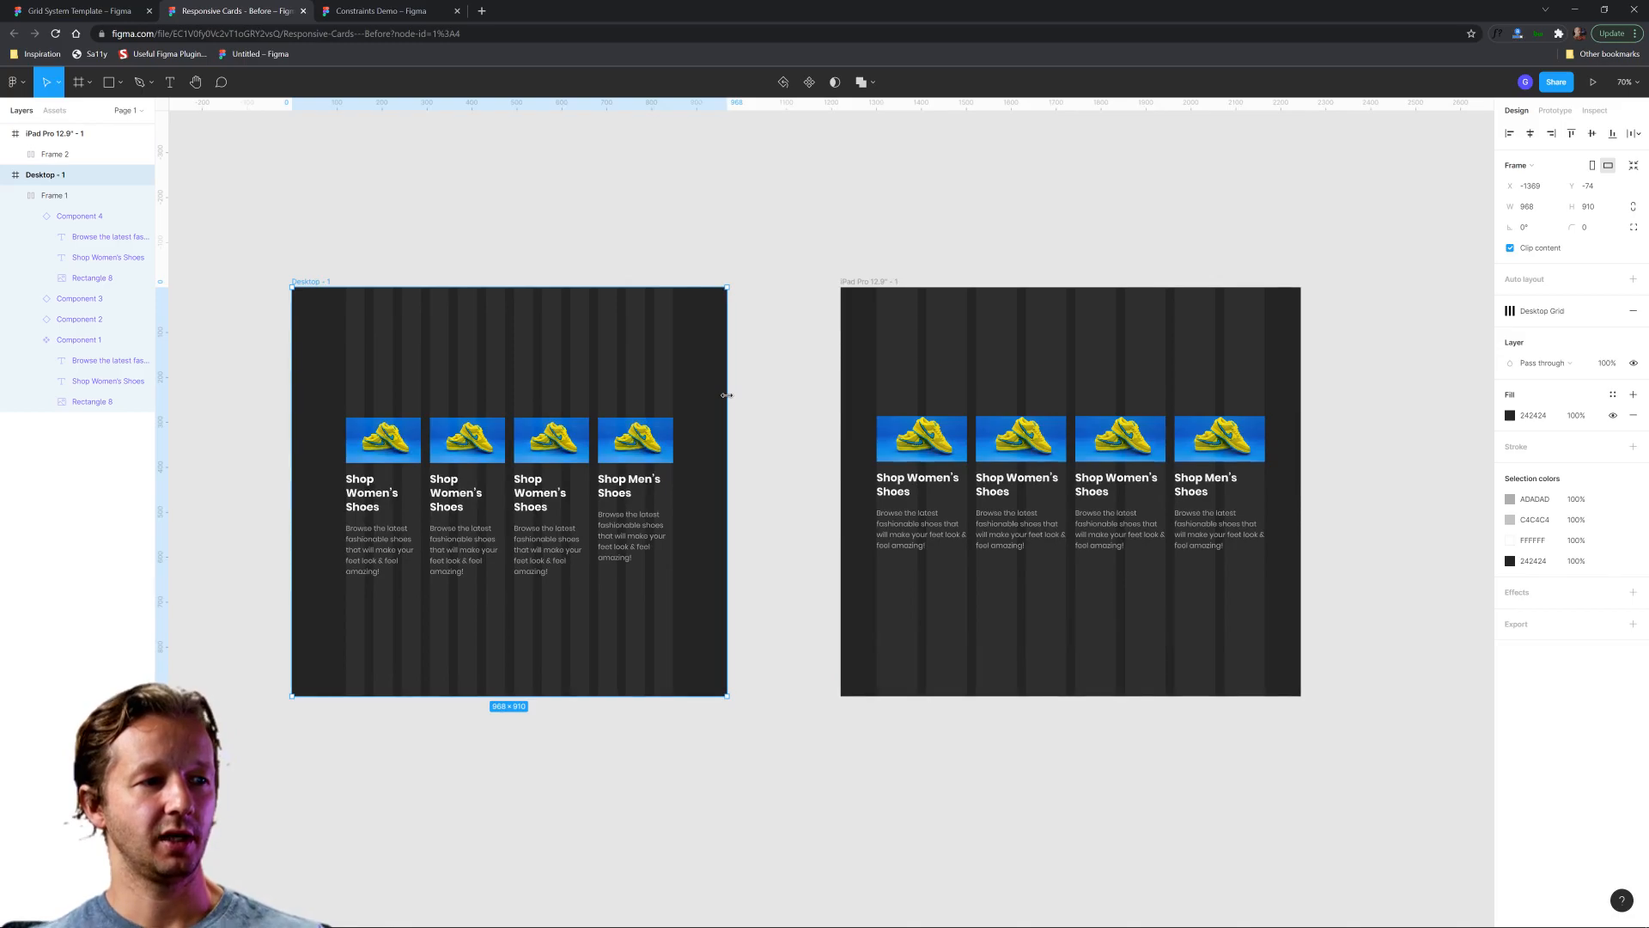
# Move the iPad frame closer to the narrowed desktop frame, to X -304.
pyautogui.moveTo(498, 356); pyautogui.dragTo(565, 372)
pyautogui.click(688, 224)
pyautogui.click(699, 339)
pyautogui.hotkey('ctrl', 'z')
pyautogui.click(776, 239)
pyautogui.moveTo(874, 281); pyautogui.dragTo(805, 288)
pyautogui.scroll(3, 1090, 429)
pyautogui.hscroll(2, 1087, 424)
pyautogui.scroll(-1, 1087, 424)
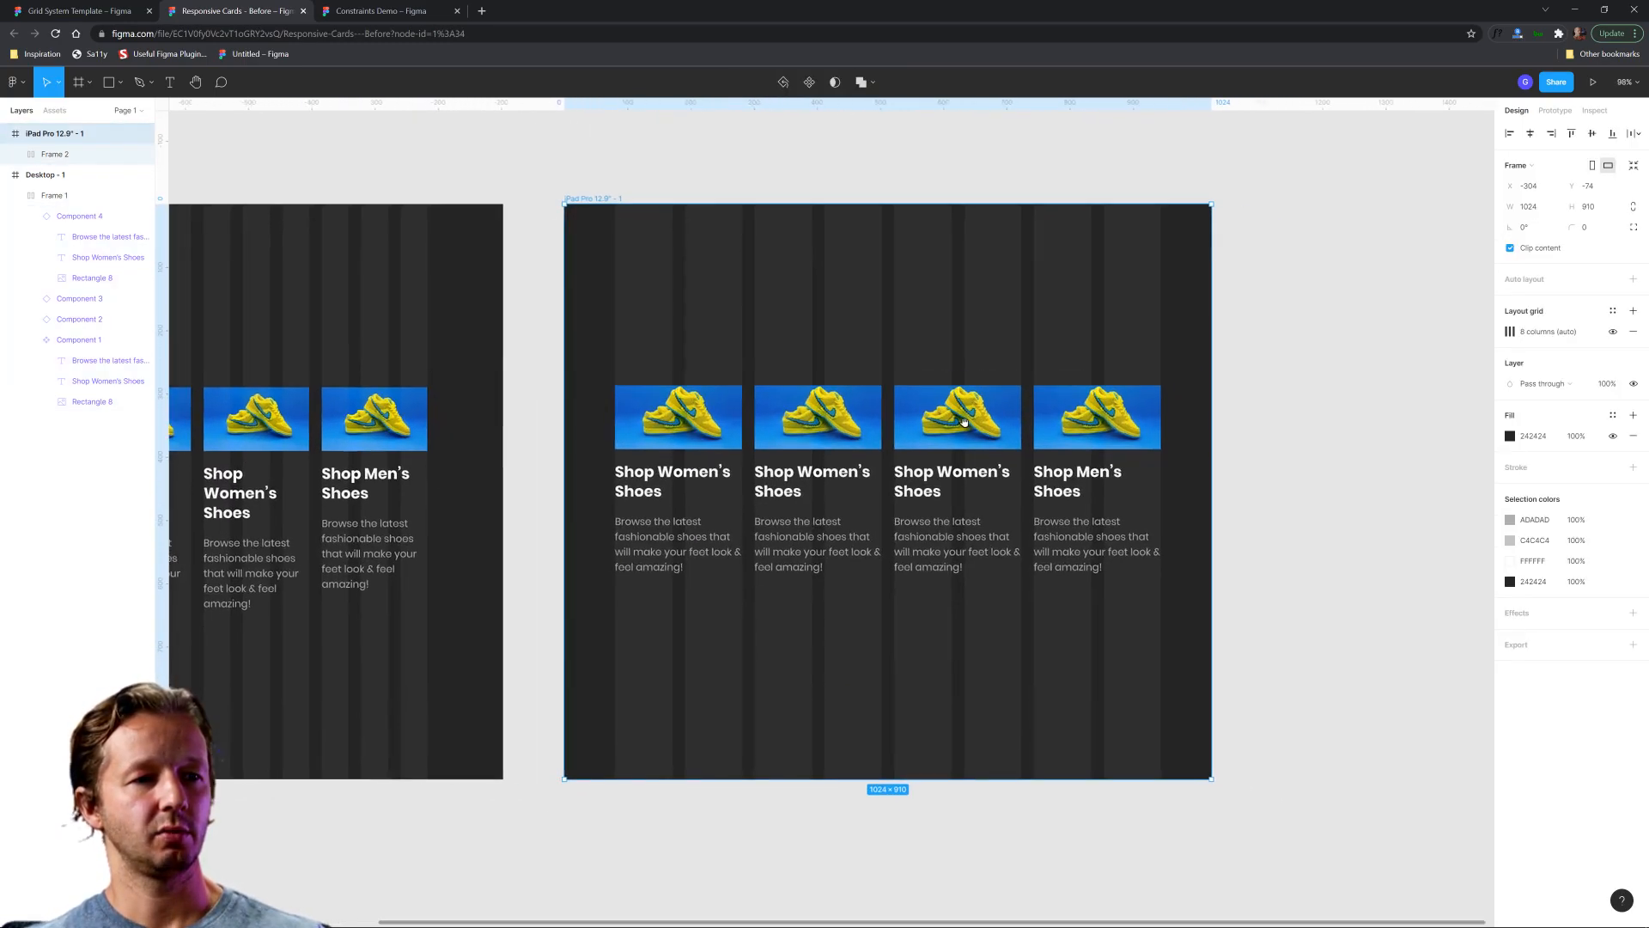
# Delete the last two cards from the iPad row so two cards fill its width.
pyautogui.click(1088, 425)
pyautogui.doubleClick(1087, 425)
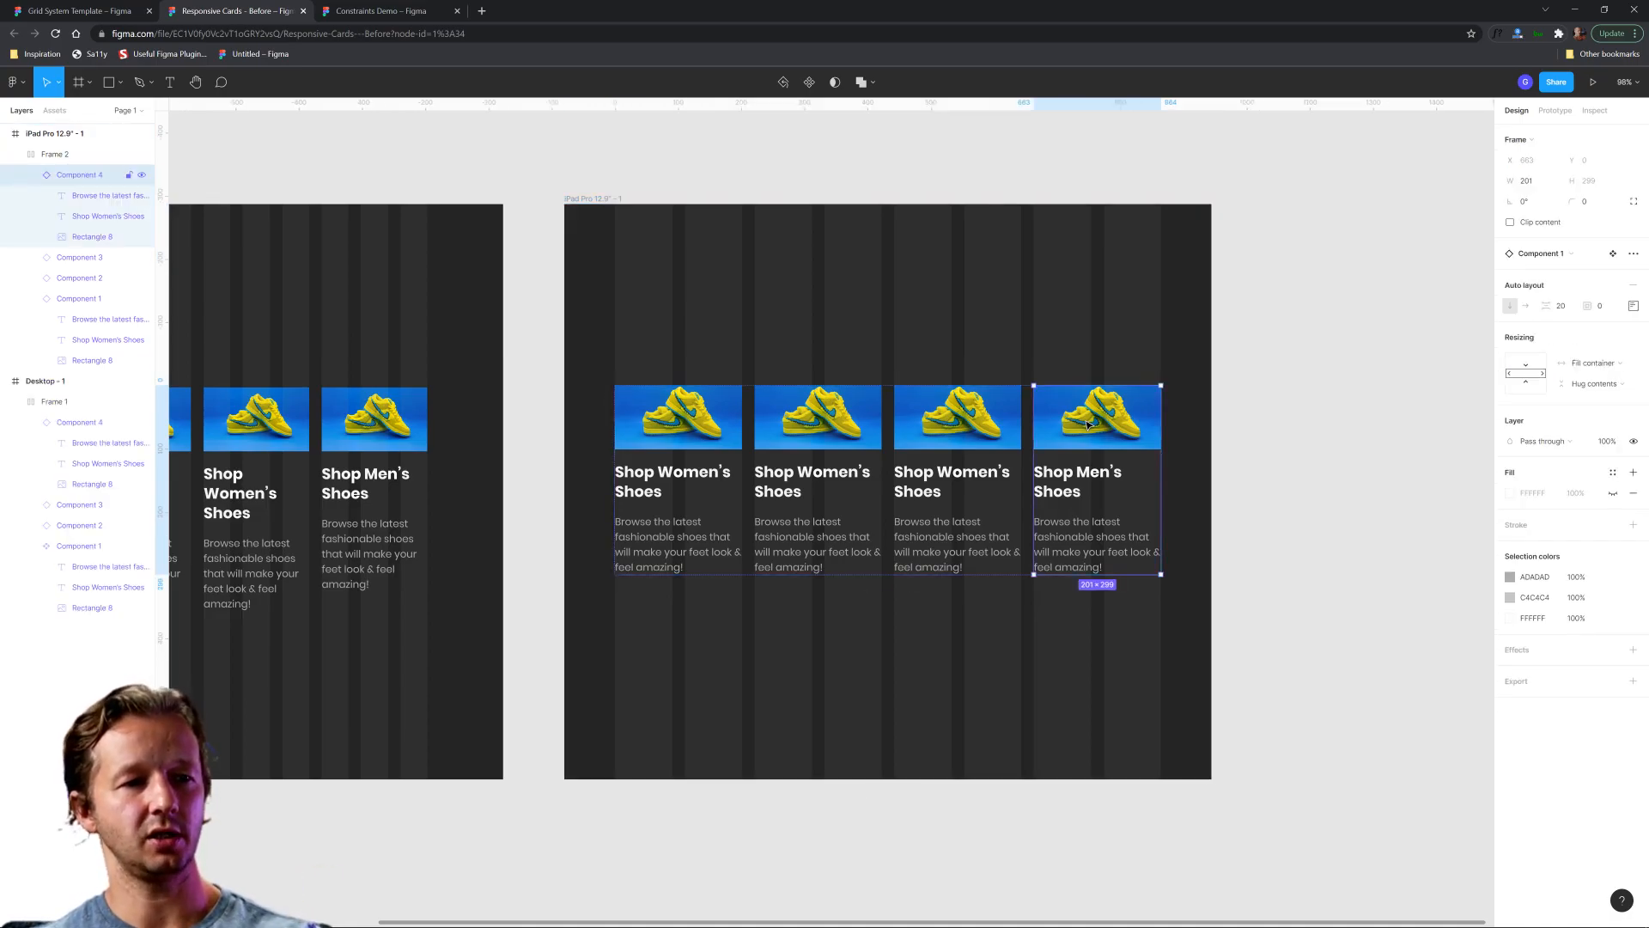
pyautogui.press('Delete')
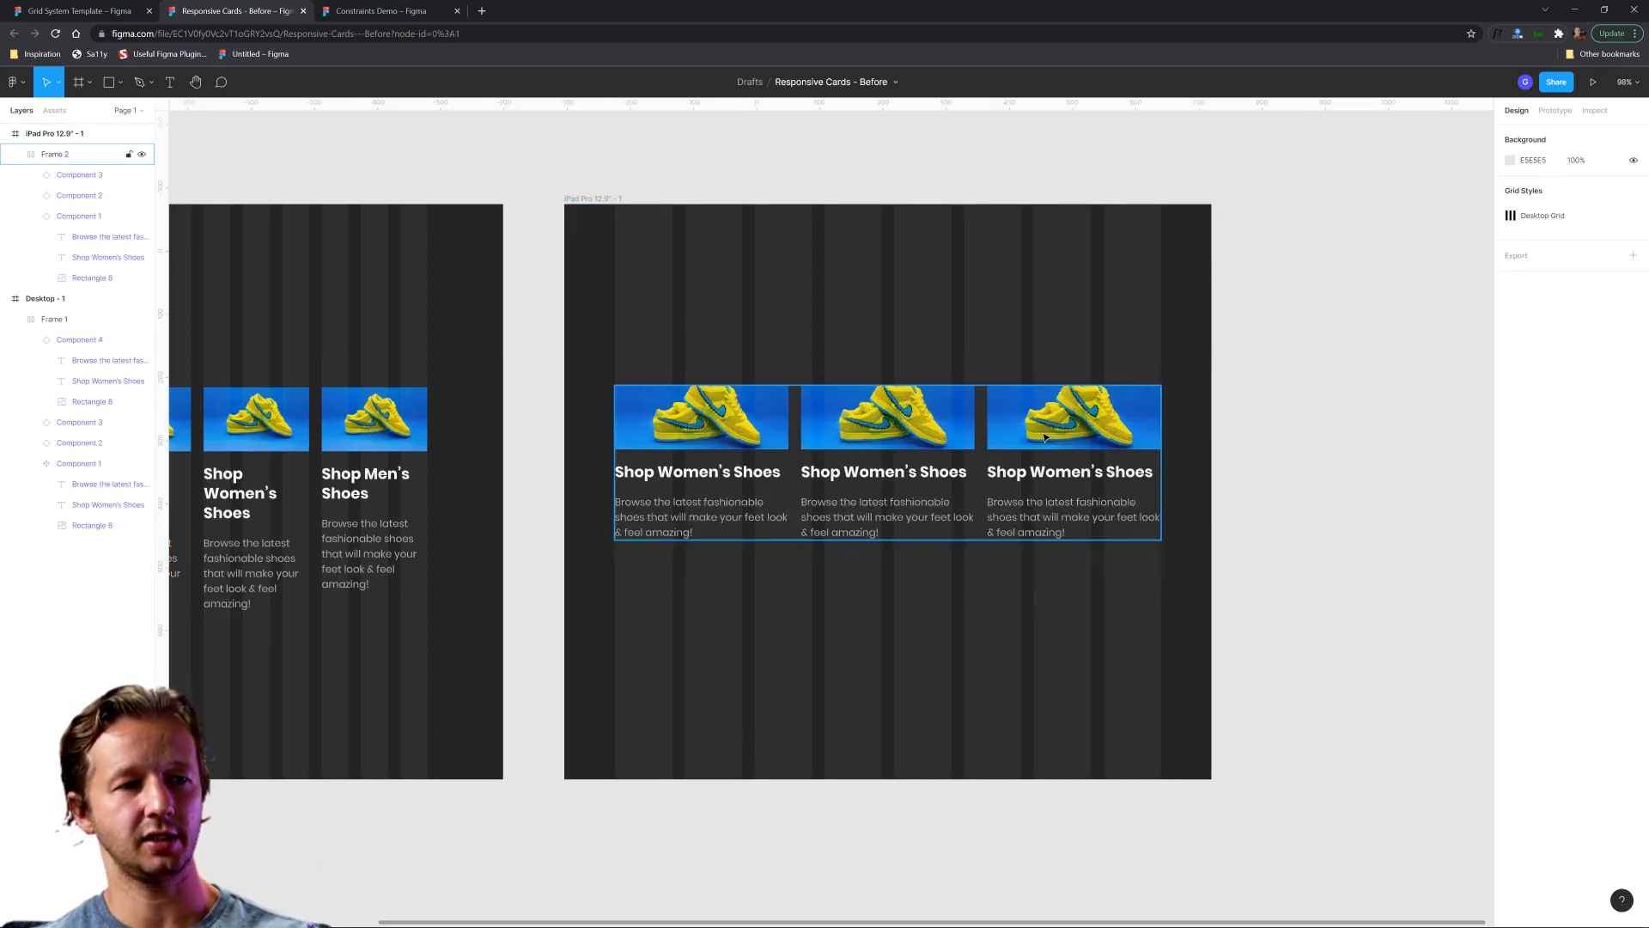
pyautogui.doubleClick(1090, 433)
pyautogui.press('Delete')
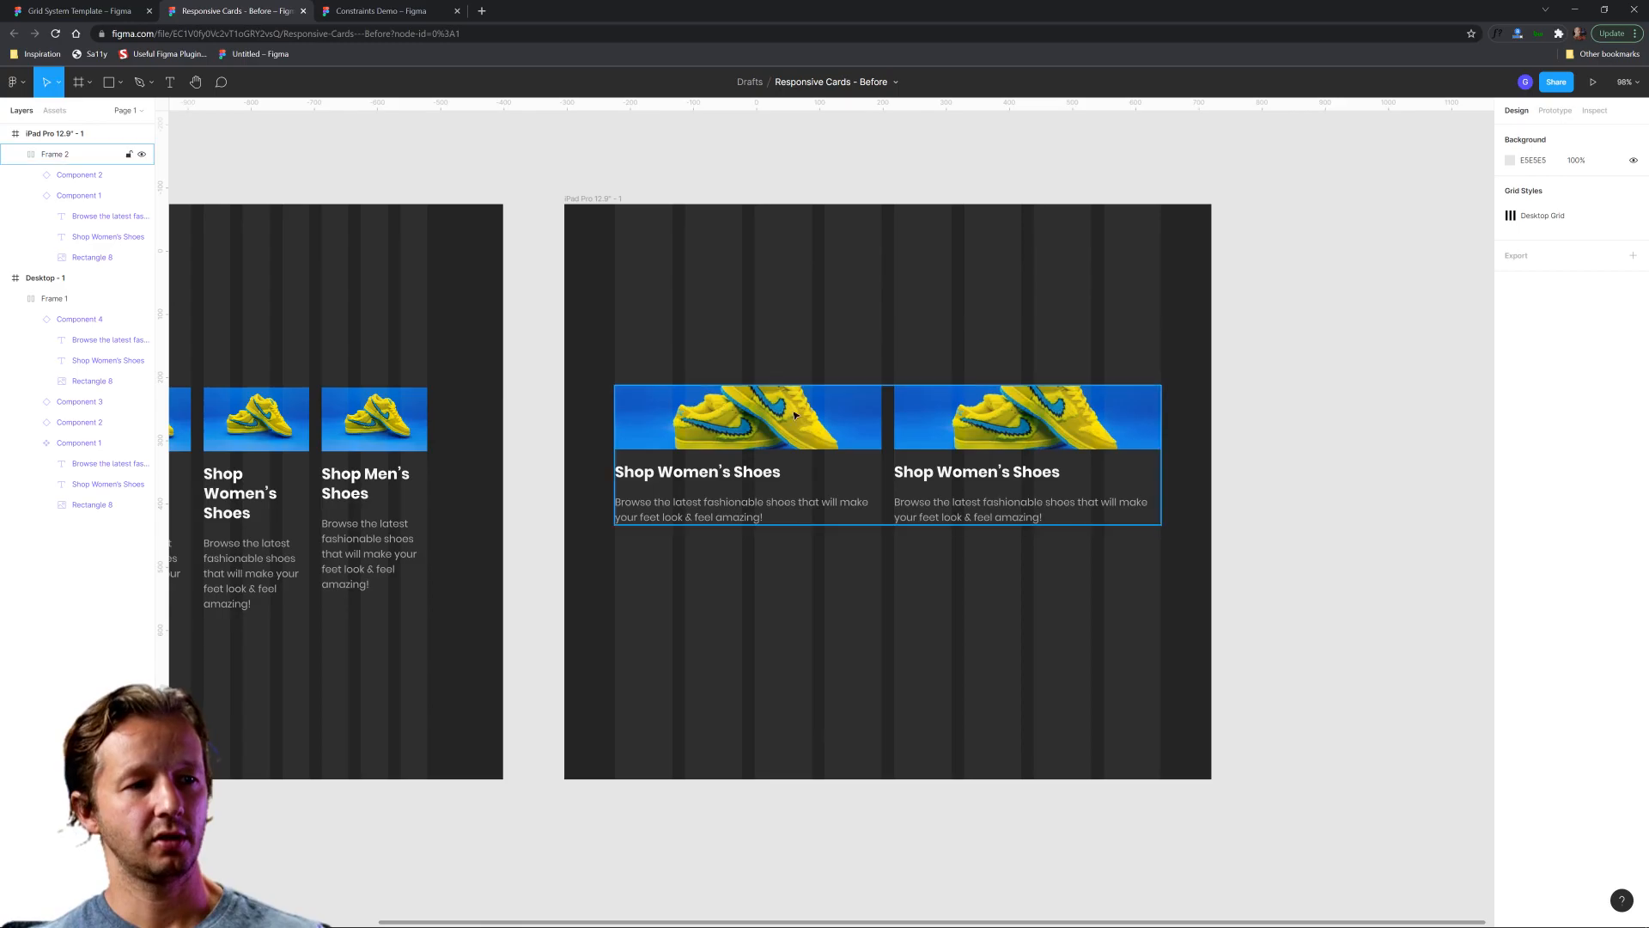
# Duplicate the iPad's two-card row and place the copy below it with a gap of about 31.
pyautogui.scroll(-5, 850, 344)
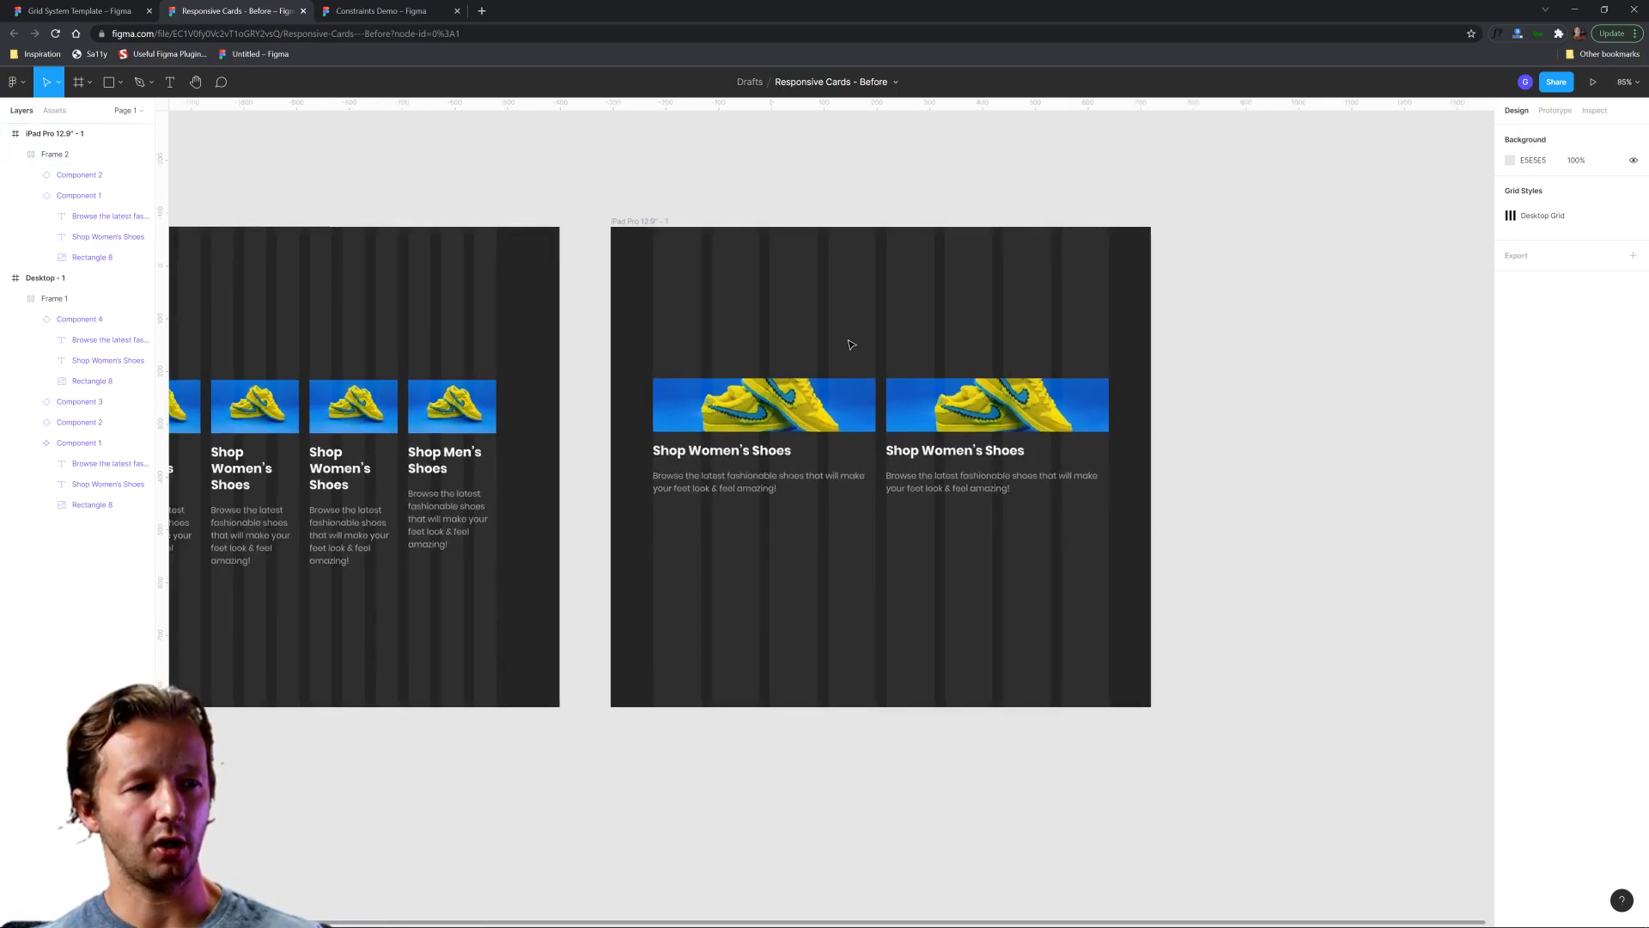
pyautogui.scroll(5, 332, 403)
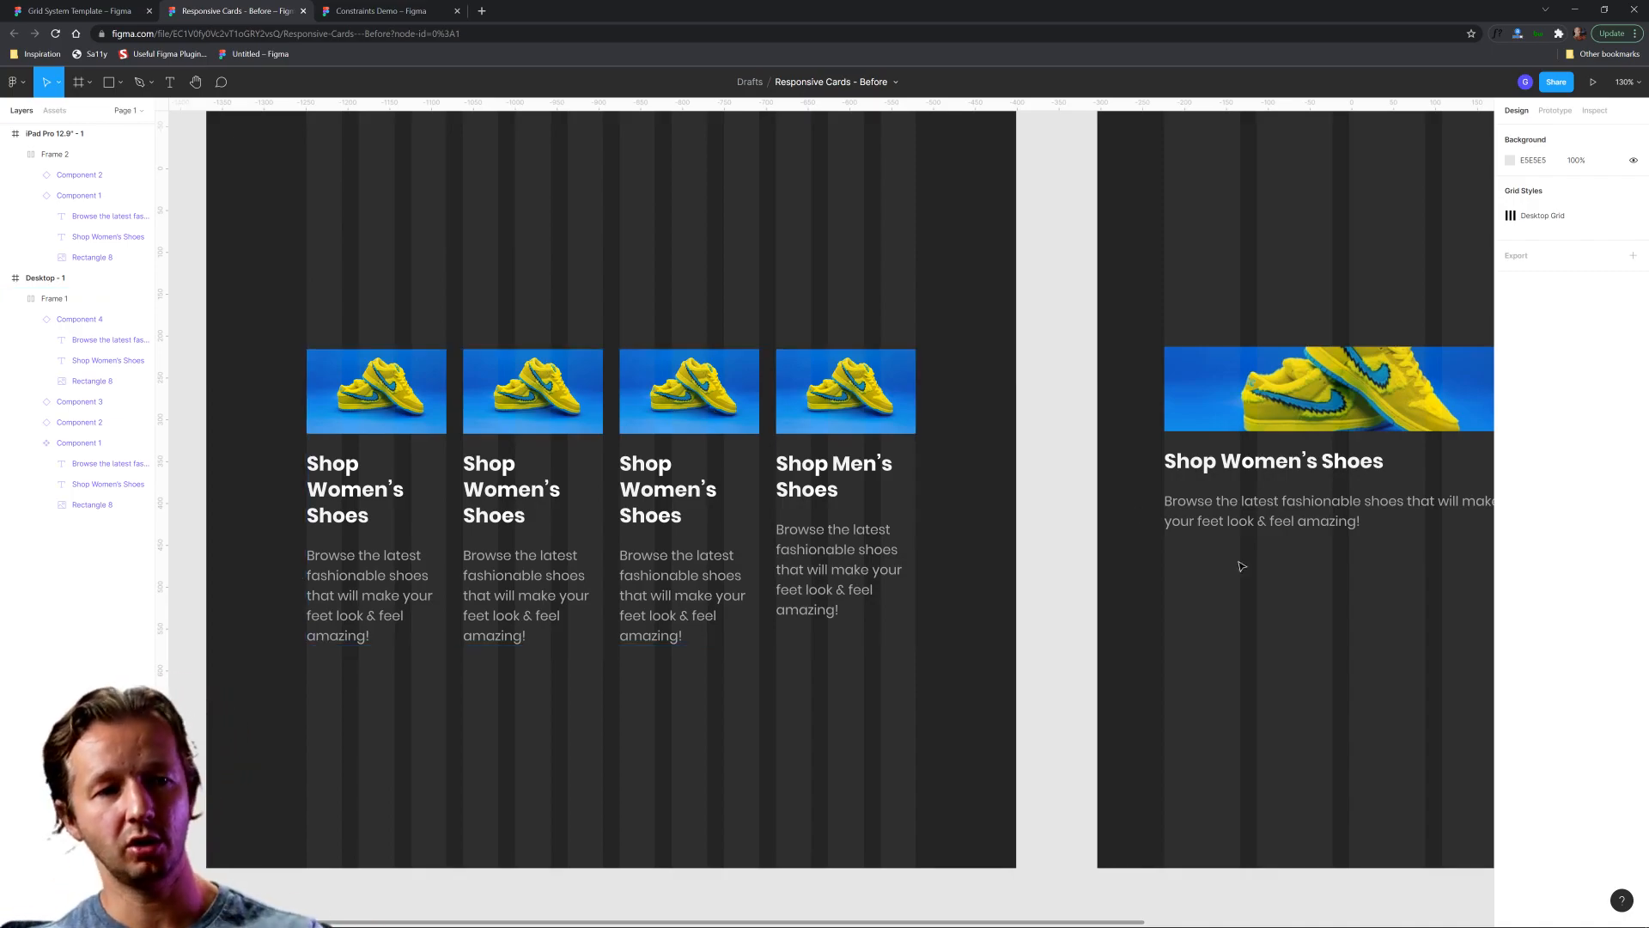
pyautogui.scroll(-3, 1246, 593)
pyautogui.moveTo(1166, 604); pyautogui.dragTo(687, 571)
pyautogui.scroll(2, 962, 566)
pyautogui.moveTo(970, 558); pyautogui.dragTo(871, 576)
pyautogui.click(893, 412)
pyautogui.hotkey('ctrl', 'd')
pyautogui.moveTo(893, 406); pyautogui.dragTo(954, 587)
# Select both card rows in the iPad frame and move them up together.
pyautogui.keyDown('shift'); pyautogui.click(921, 418); pyautogui.keyUp('shift')
pyautogui.moveTo(949, 410); pyautogui.dragTo(945, 359)
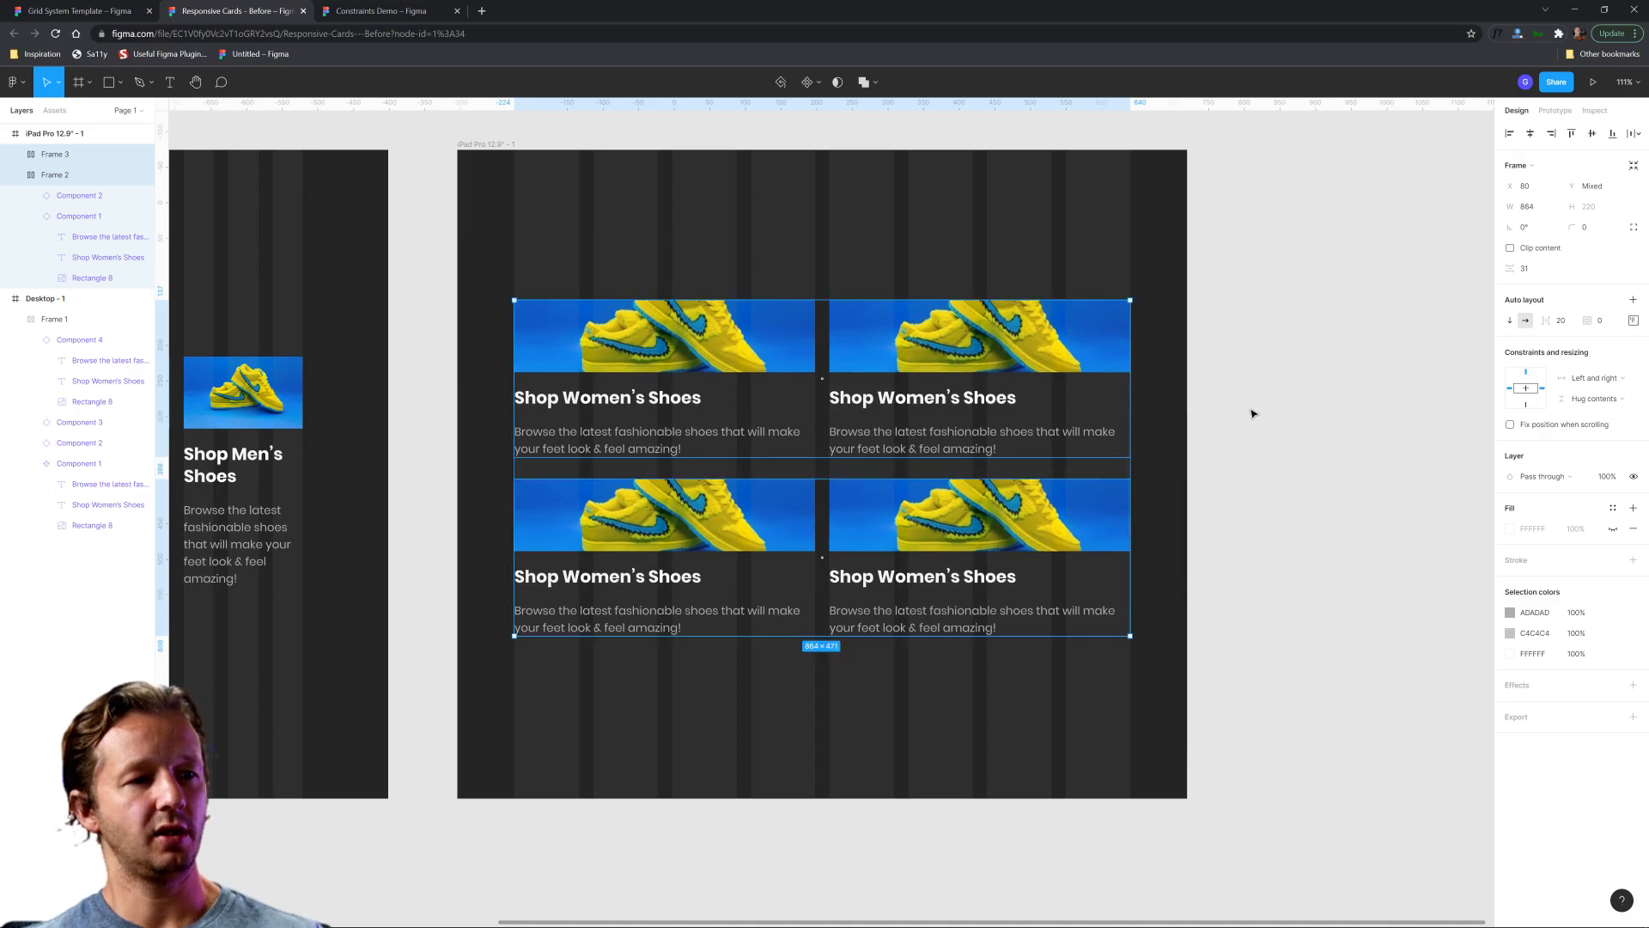
pyautogui.click(1251, 412)
# Remove the Desktop Grid layout grid from both the iPad and desktop frames together.
pyautogui.scroll(-3, 948, 577)
pyautogui.scroll(-3, 637, 294)
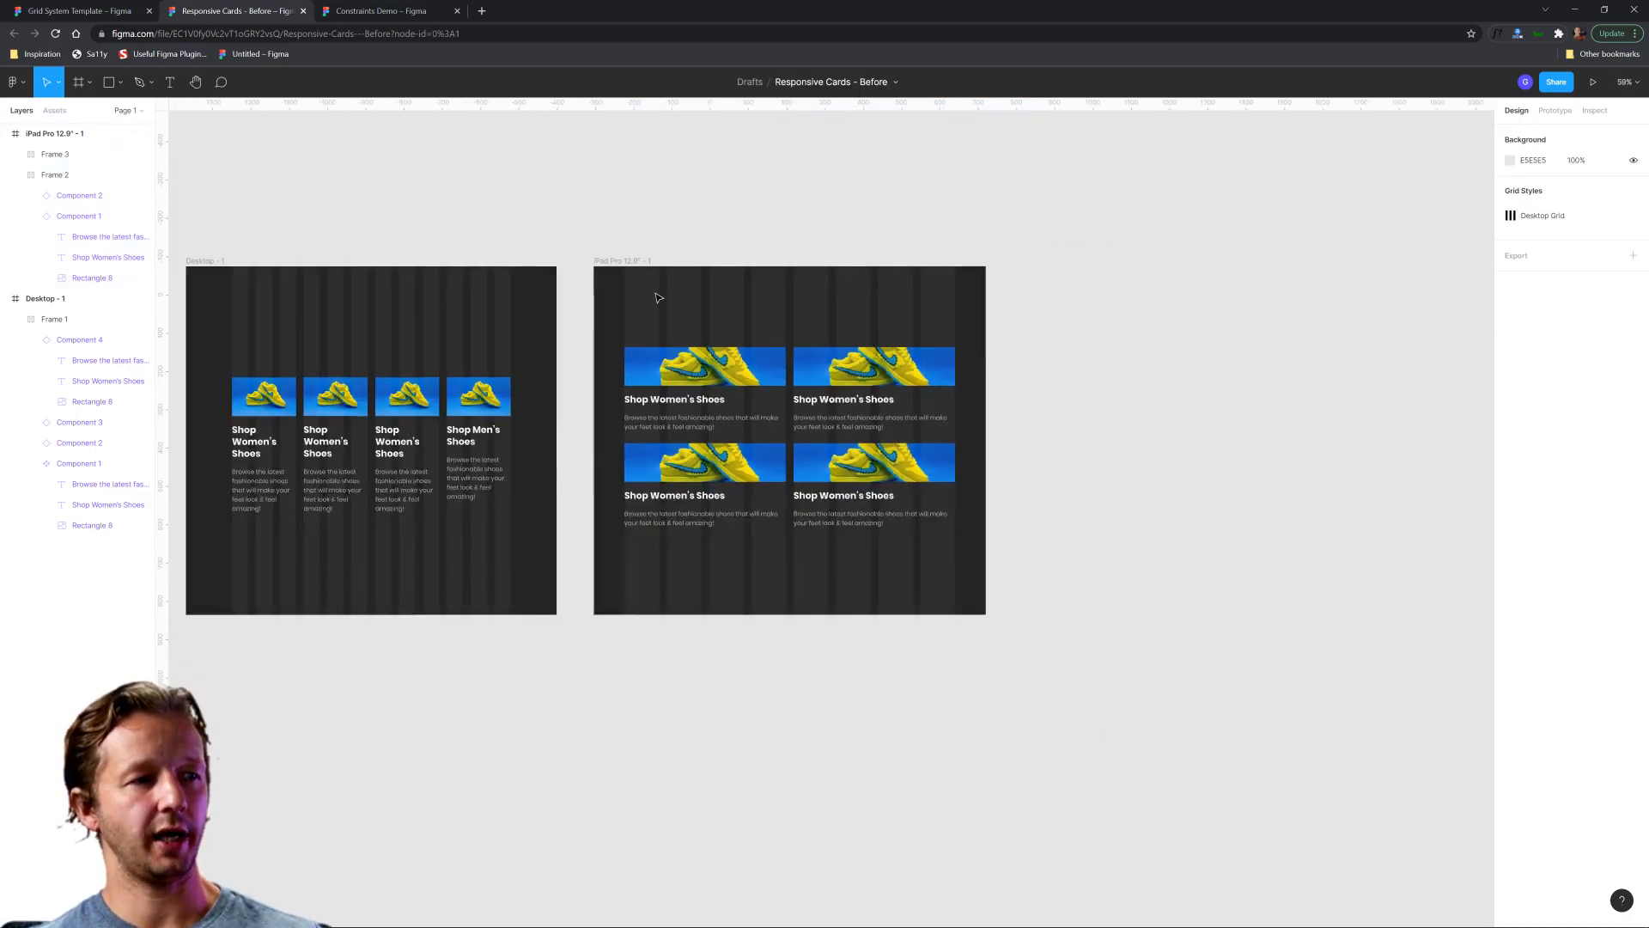
pyautogui.moveTo(647, 293); pyautogui.dragTo(780, 298)
pyautogui.click(765, 271)
pyautogui.keyDown('shift'); pyautogui.click(360, 268); pyautogui.keyUp('shift')
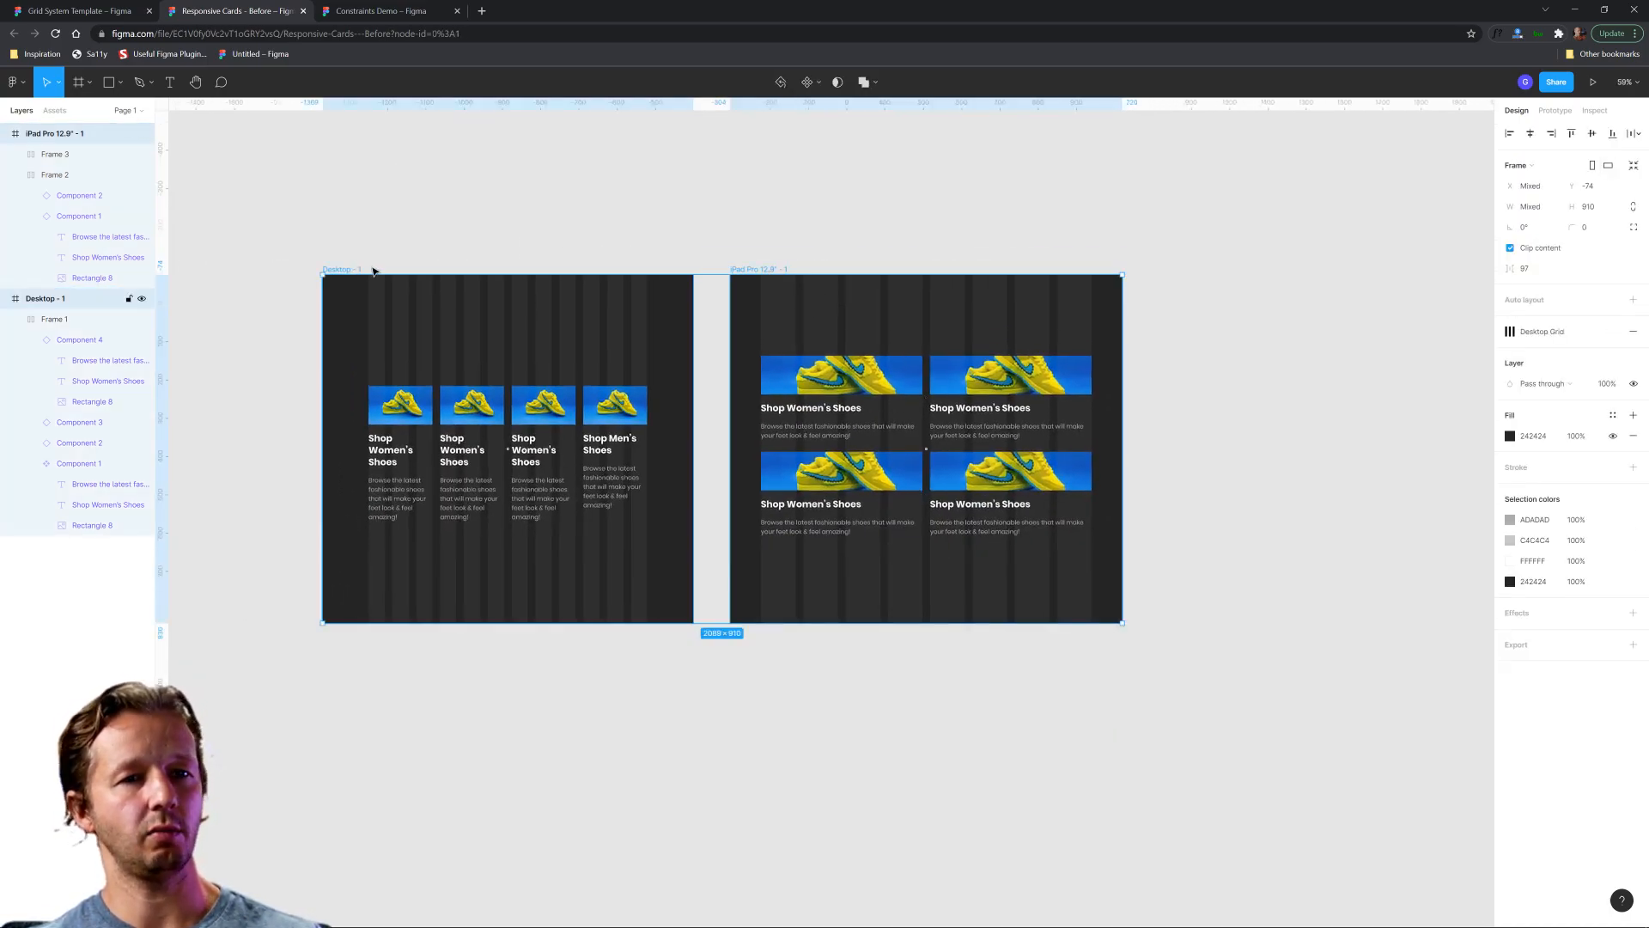
pyautogui.click(1634, 335)
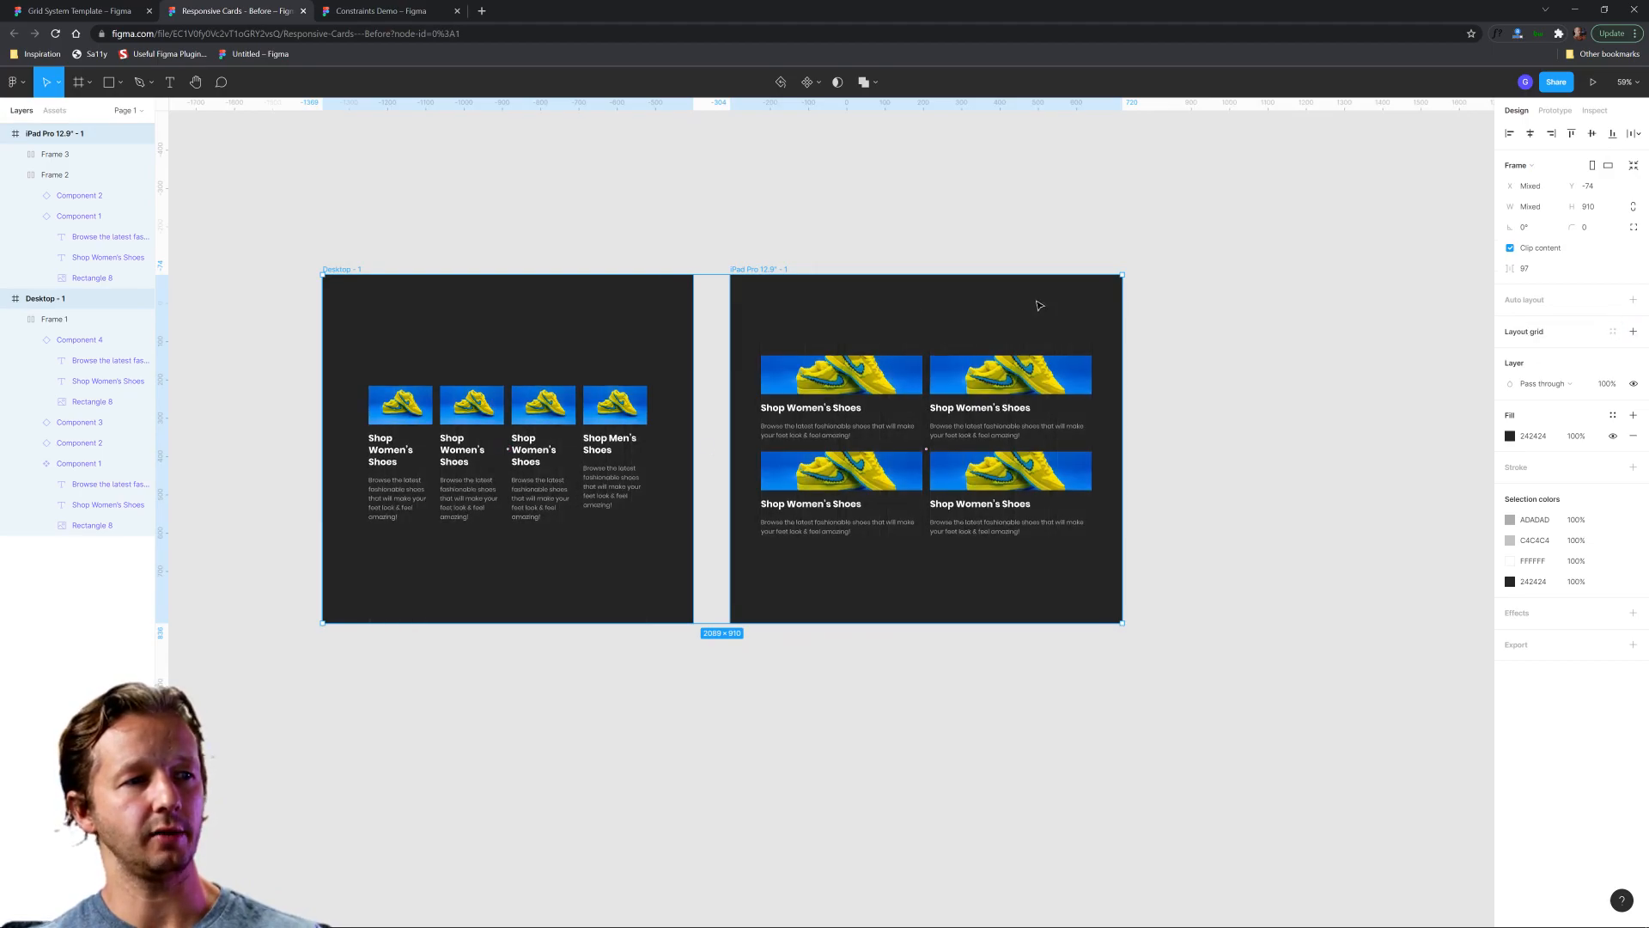
pyautogui.click(806, 197)
# Widen the desktop frame from its left edge to a width of about 1185.
pyautogui.scroll(3, 807, 339)
pyautogui.moveTo(844, 329); pyautogui.dragTo(908, 264)
pyautogui.scroll(-2, 986, 275)
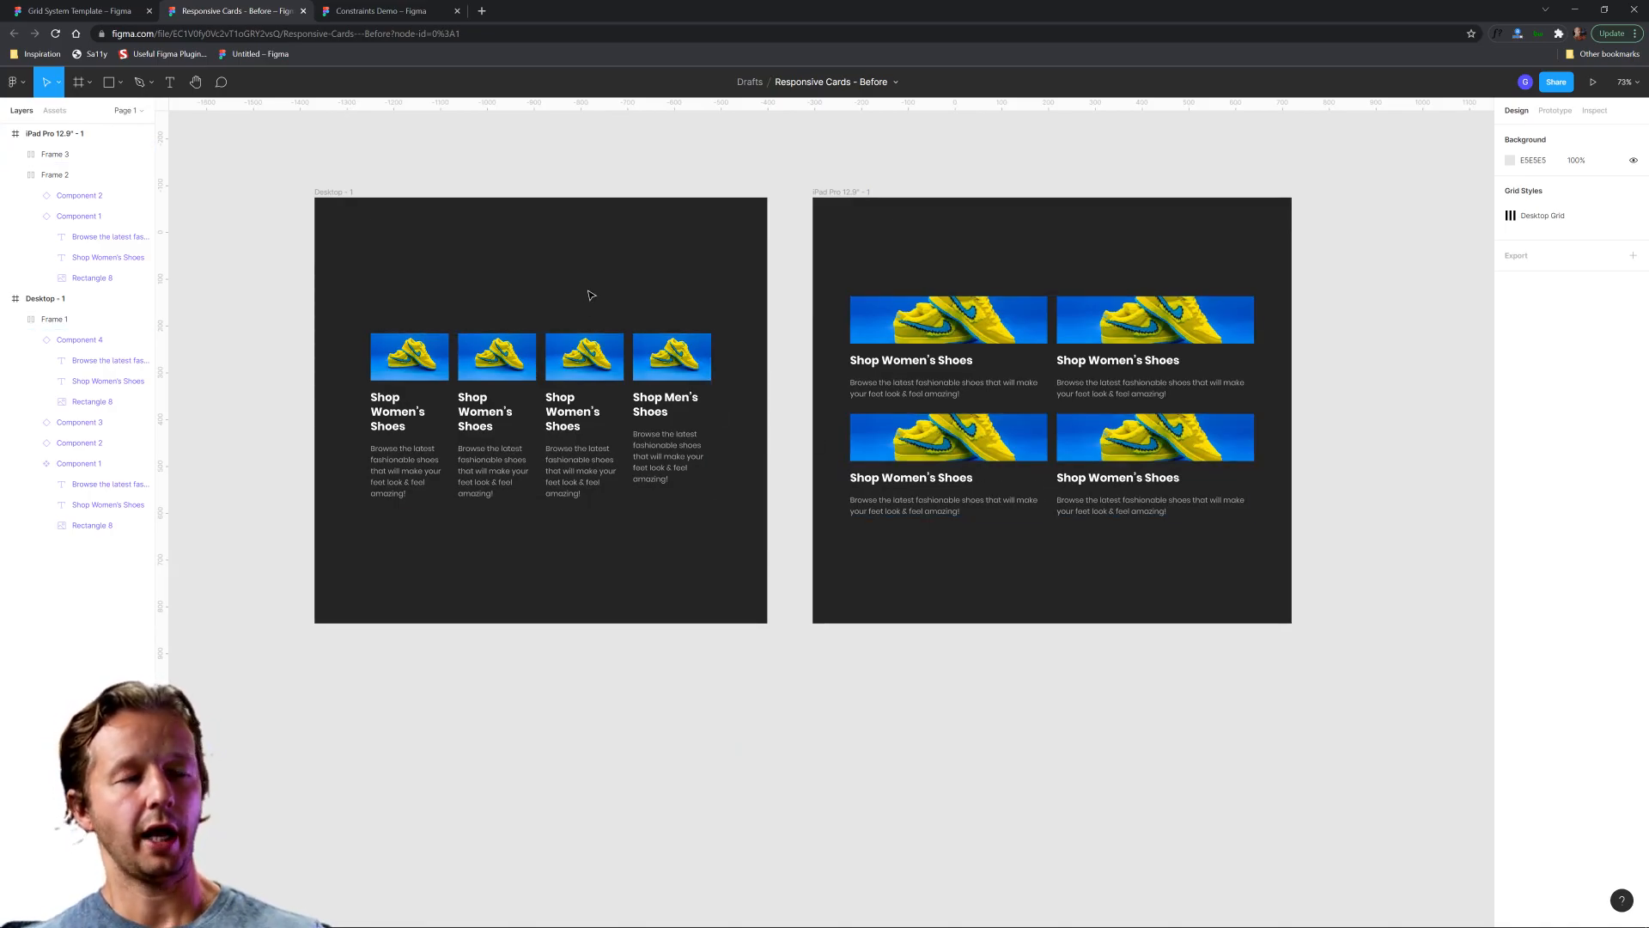
pyautogui.click(325, 192)
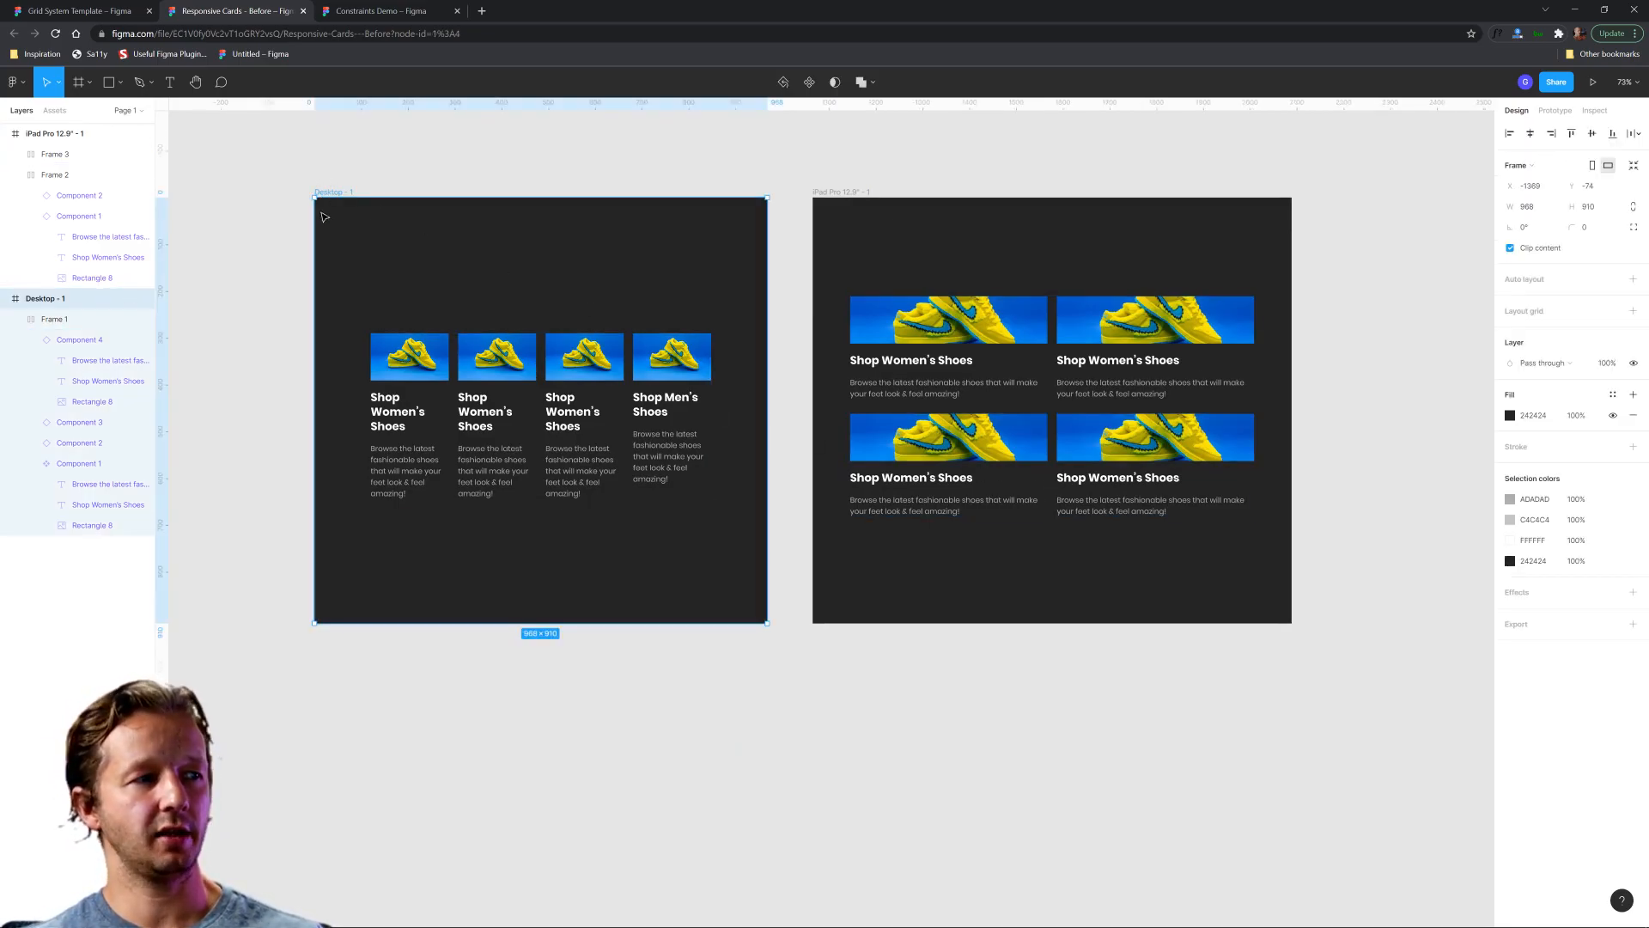
pyautogui.moveTo(314, 218); pyautogui.dragTo(208, 219)
pyautogui.hscroll(-2, 577, 172)
pyautogui.scroll(1, 702, 229)
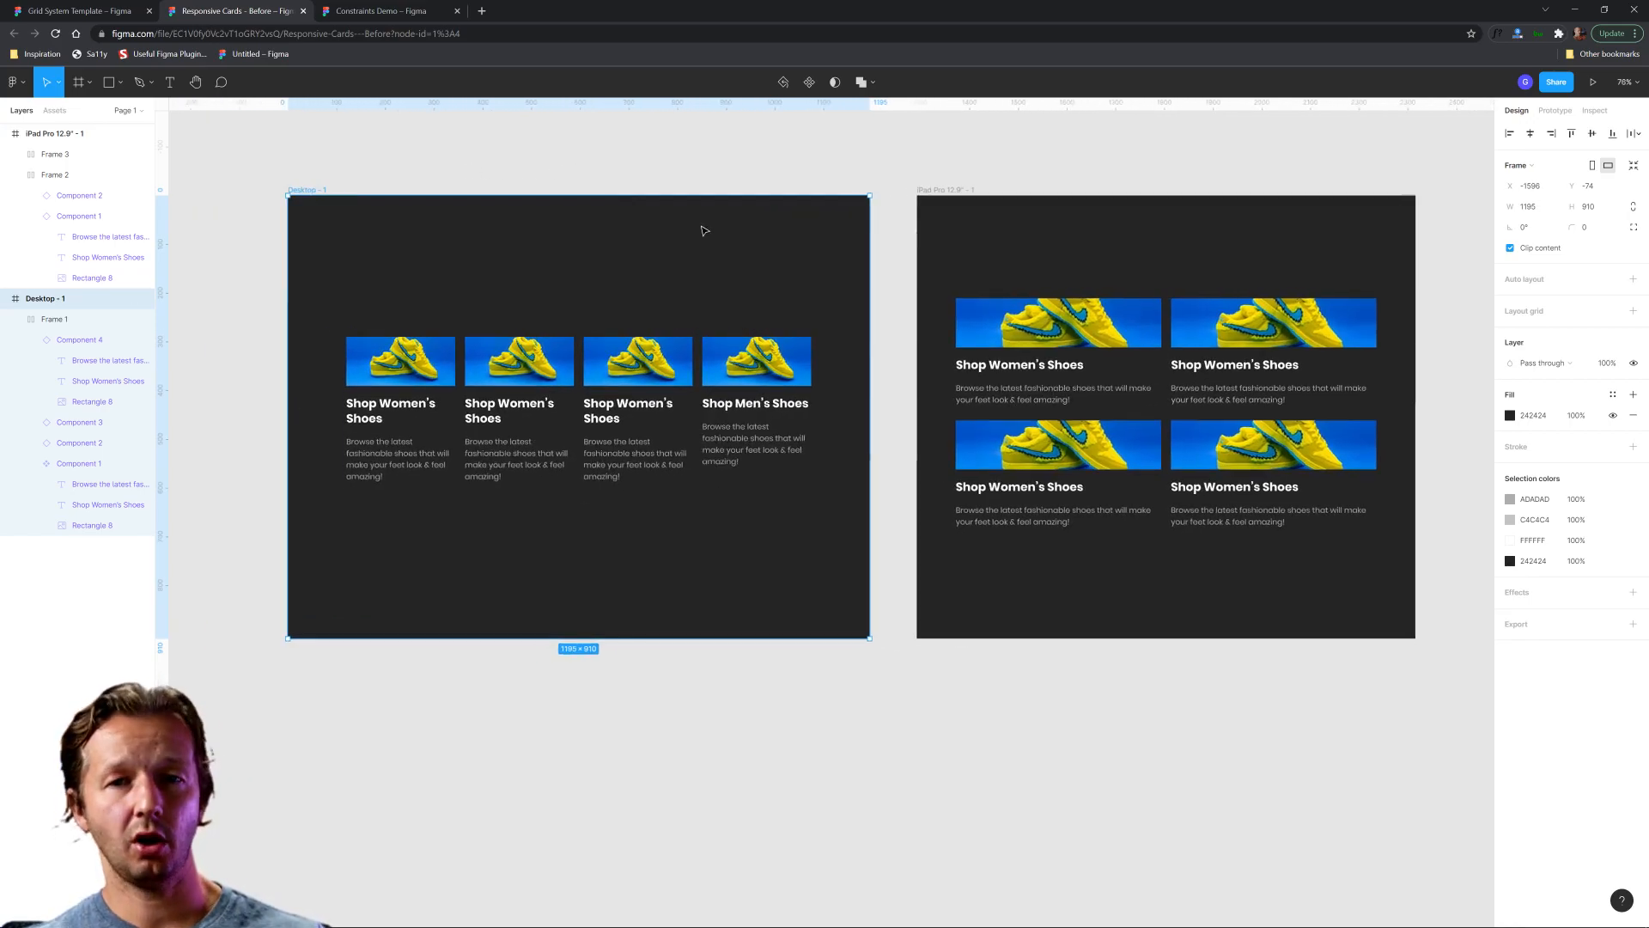
pyautogui.click(690, 294)
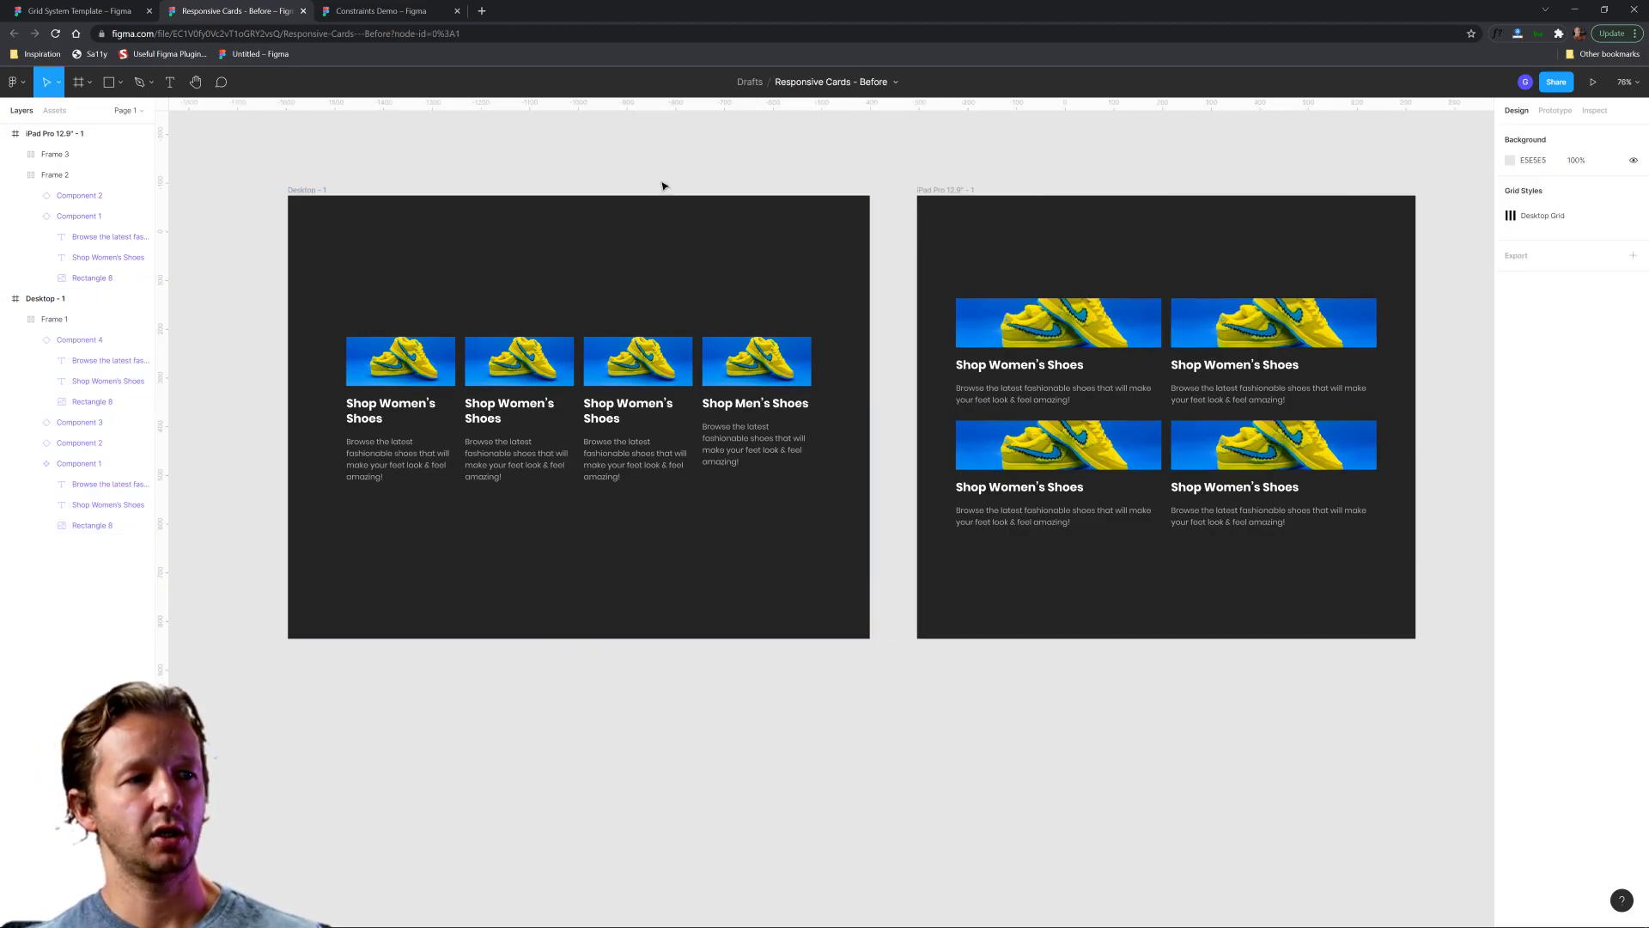
pyautogui.moveTo(411, 290); pyautogui.dragTo(840, 489)
pyautogui.click(860, 518)
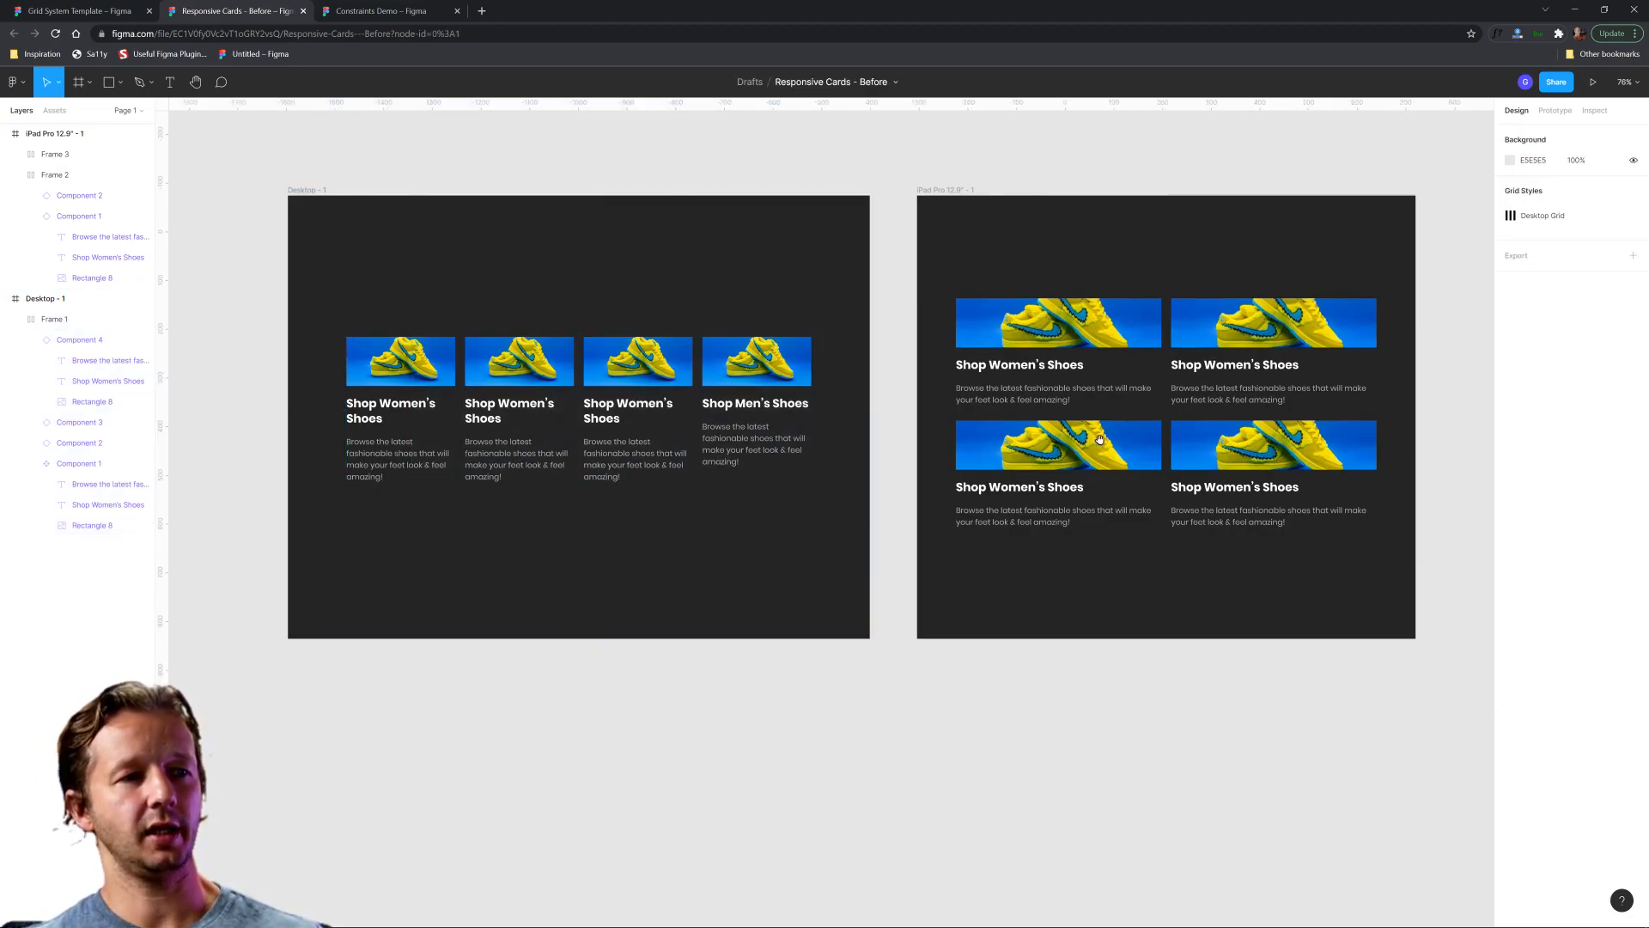
pyautogui.moveTo(1086, 443); pyautogui.dragTo(713, 454)
pyautogui.click(584, 204)
pyautogui.click(608, 273)
pyautogui.moveTo(577, 296); pyautogui.dragTo(1012, 599)
pyautogui.click(1014, 602)
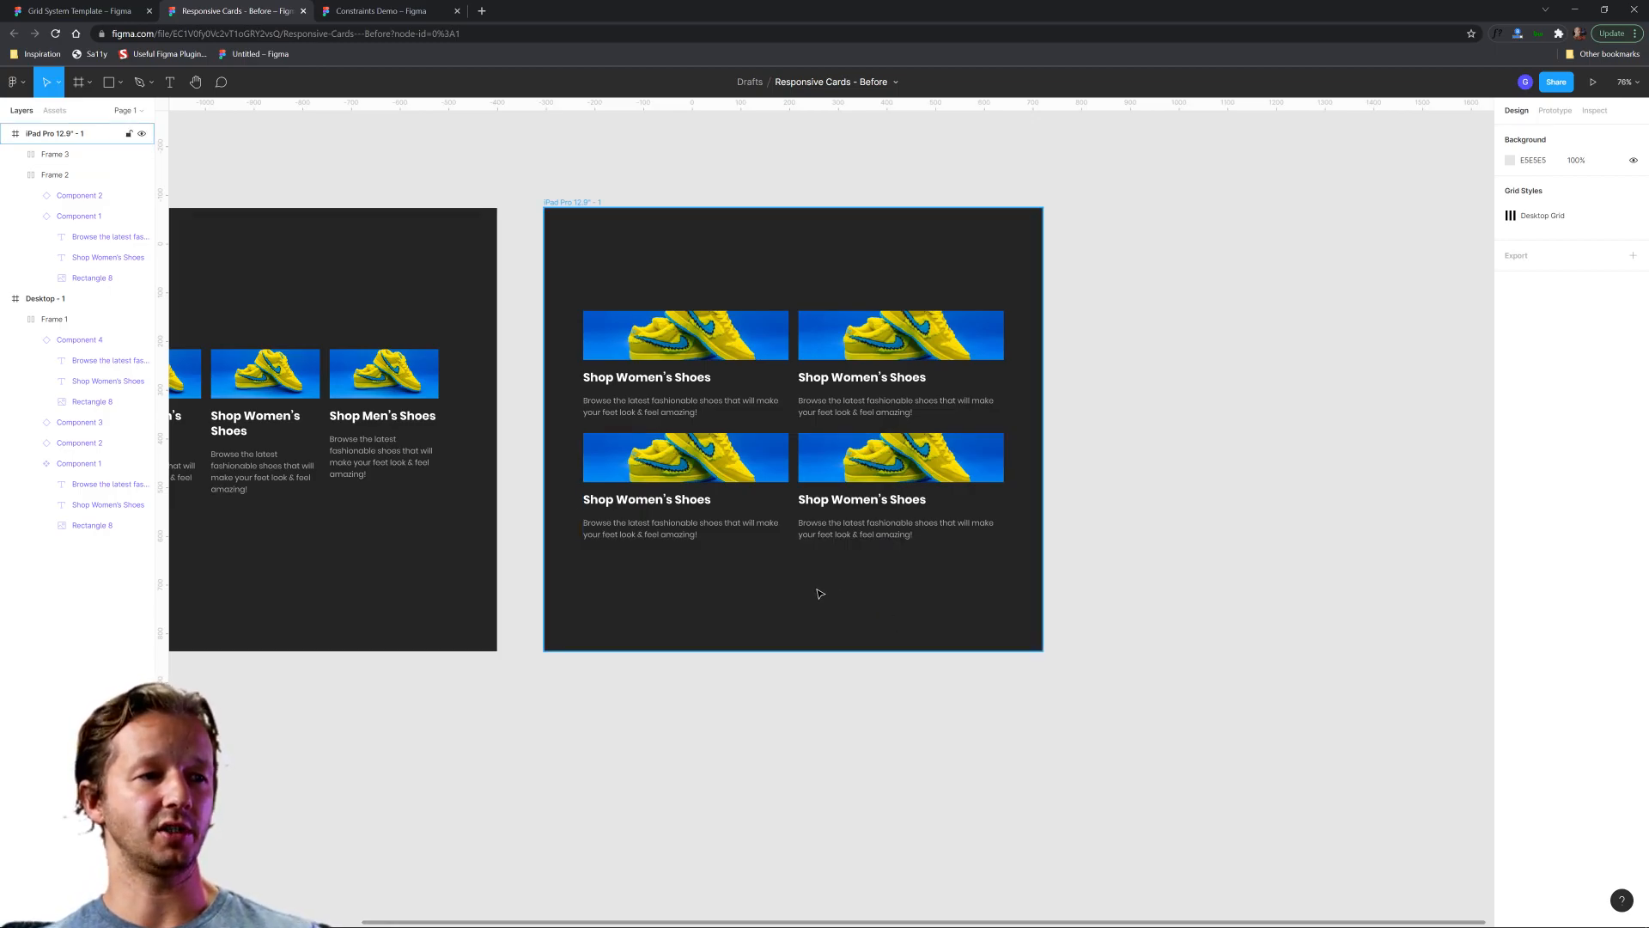
# Narrow the iPad frame from its right edge to a width of about 927.
pyautogui.click(576, 202)
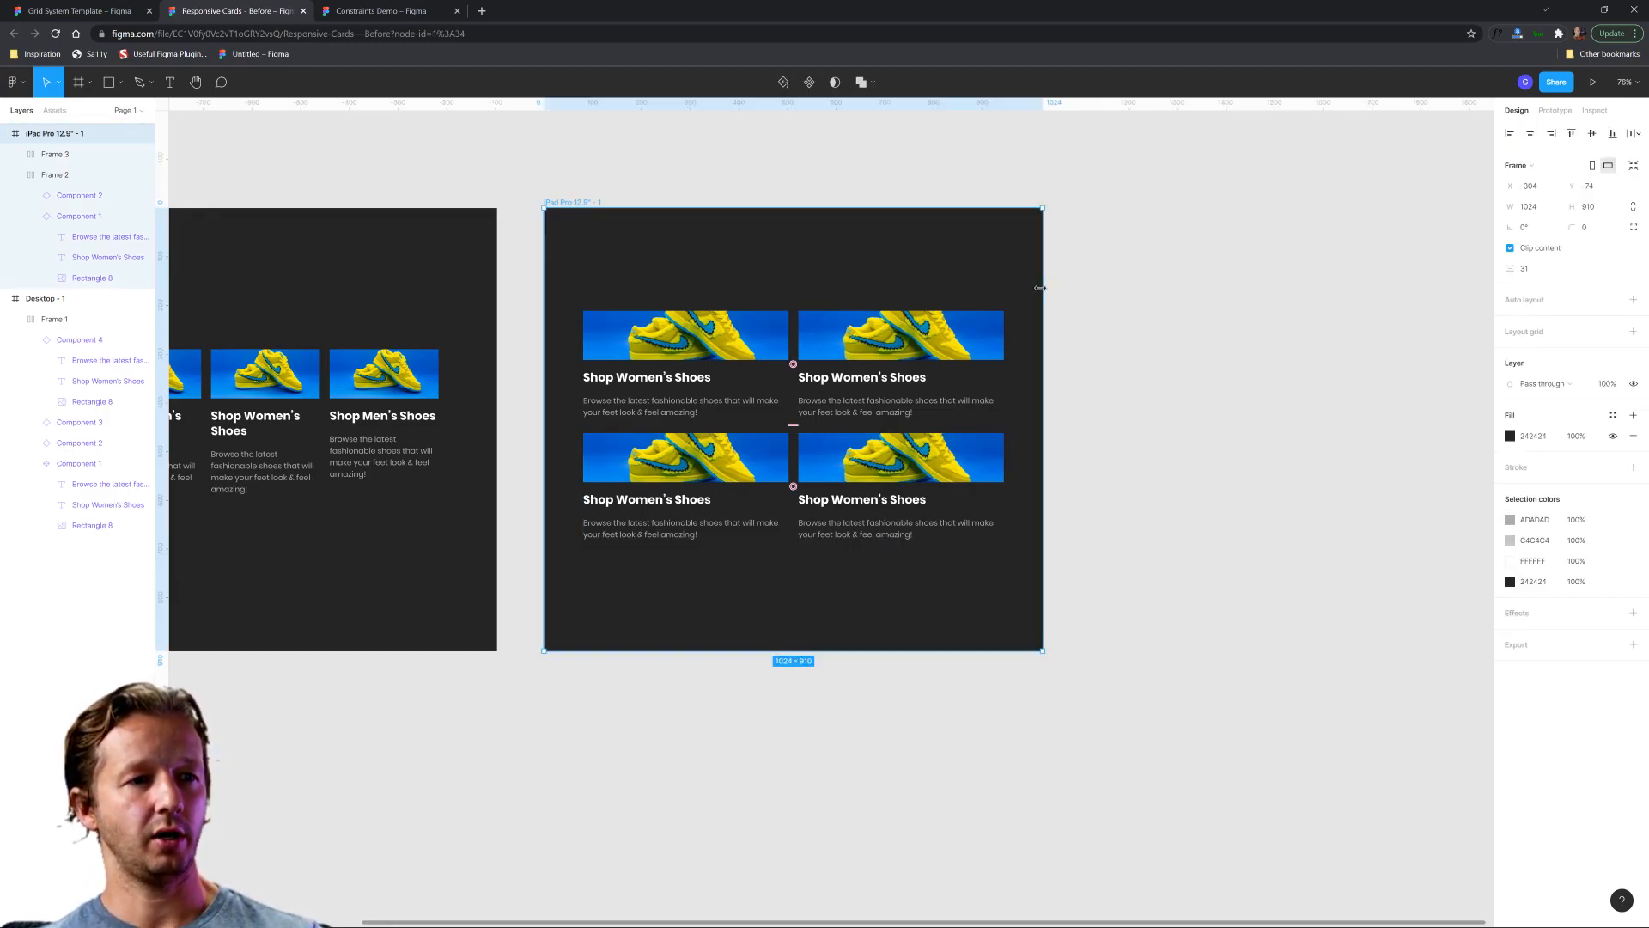
pyautogui.moveTo(1039, 288); pyautogui.dragTo(994, 300)
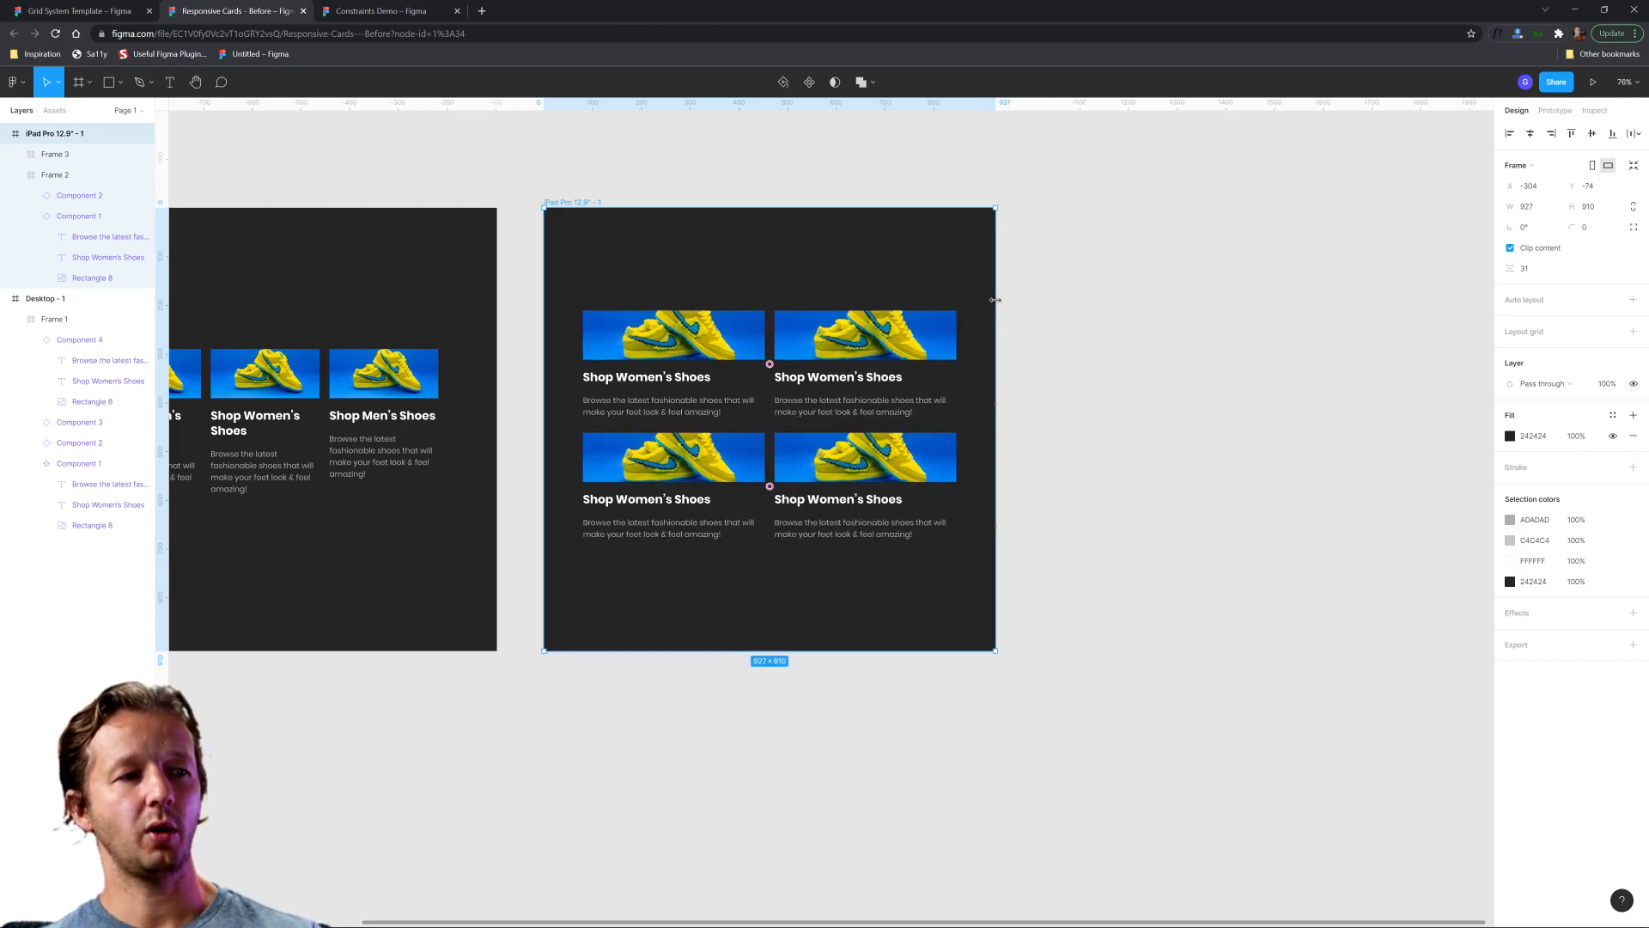
# Examine the vertical spacing between the iPad frame's two card rows.
pyautogui.click(677, 416)
pyautogui.click(685, 456)
pyautogui.click(687, 414)
pyautogui.click(694, 450)
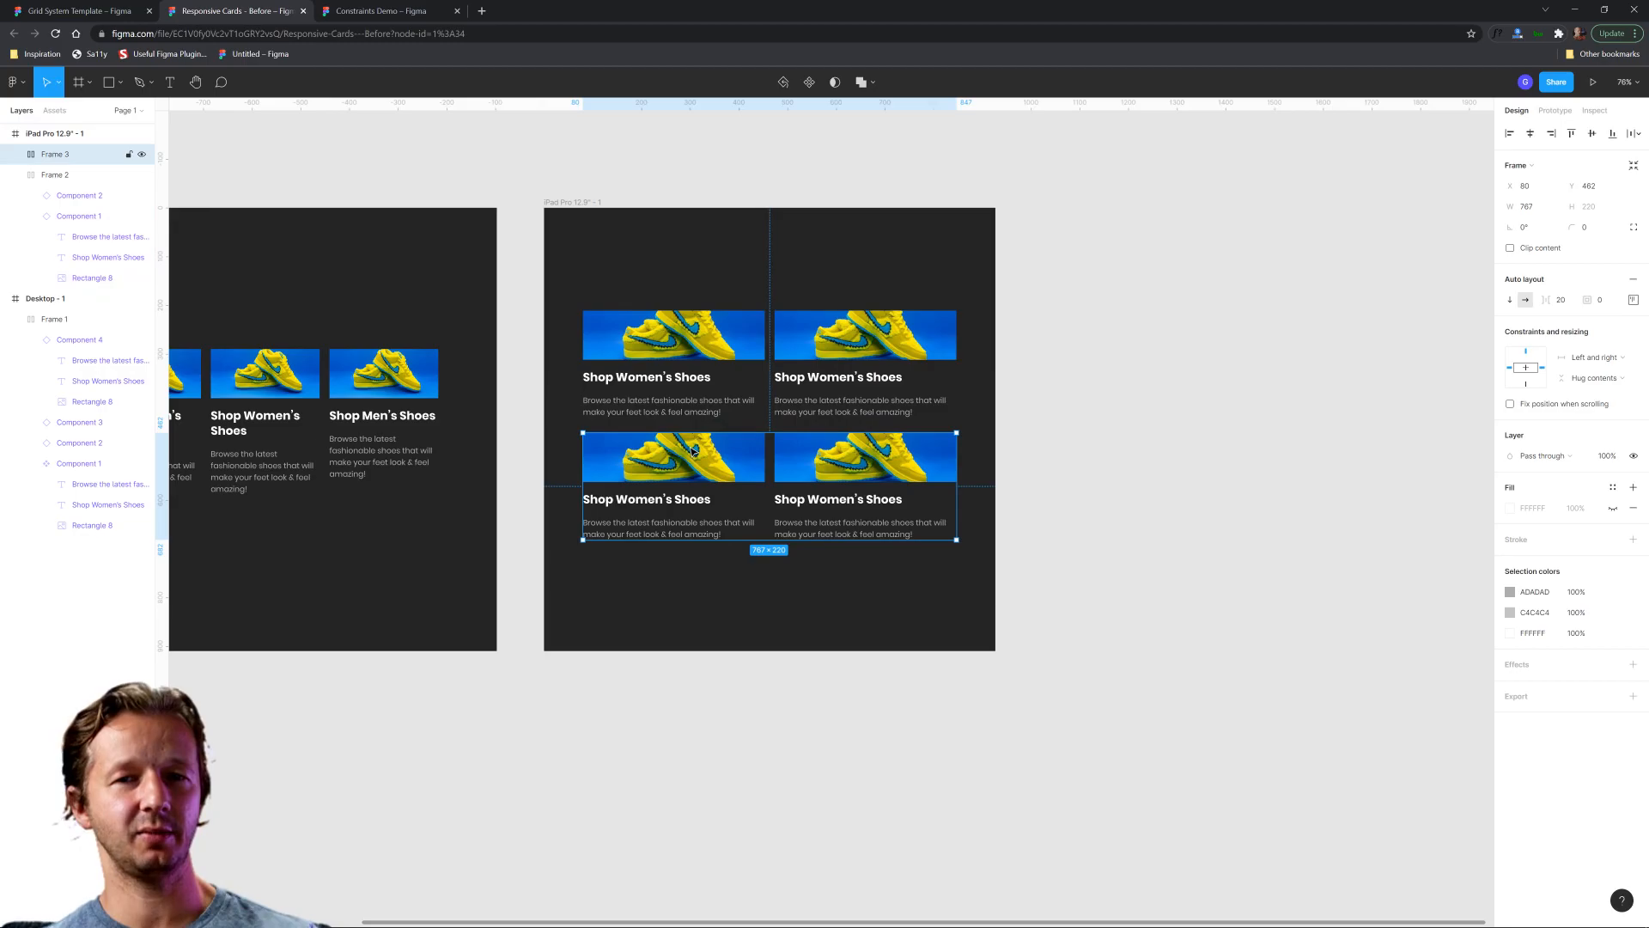
pyautogui.click(717, 414)
pyautogui.click(717, 448)
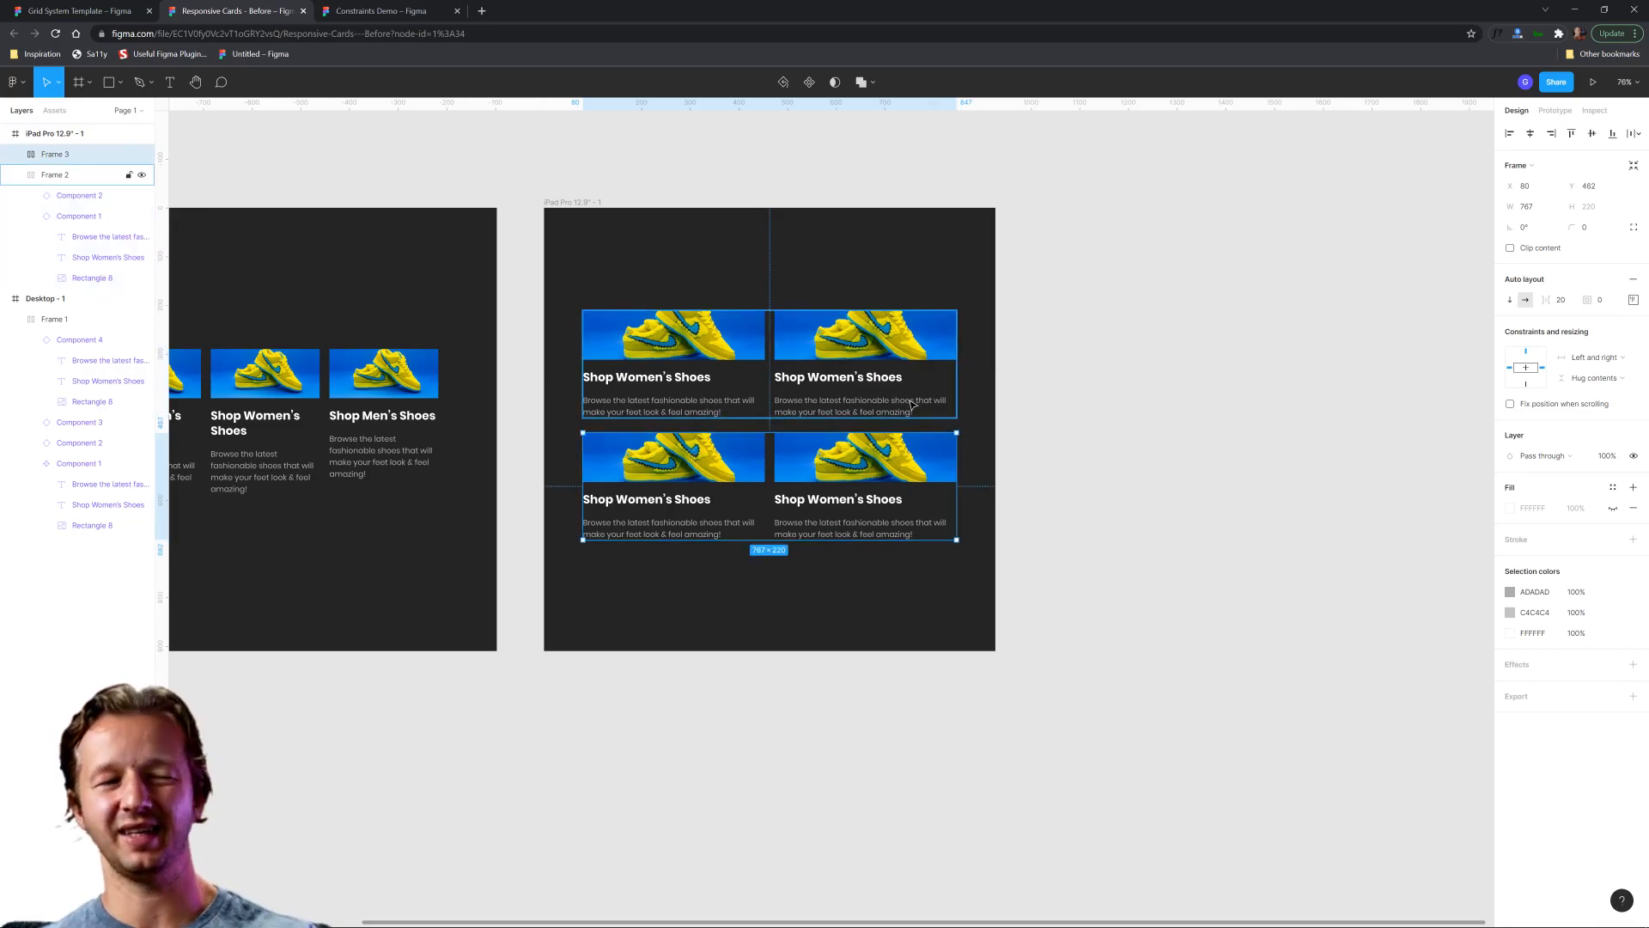
pyautogui.click(1069, 427)
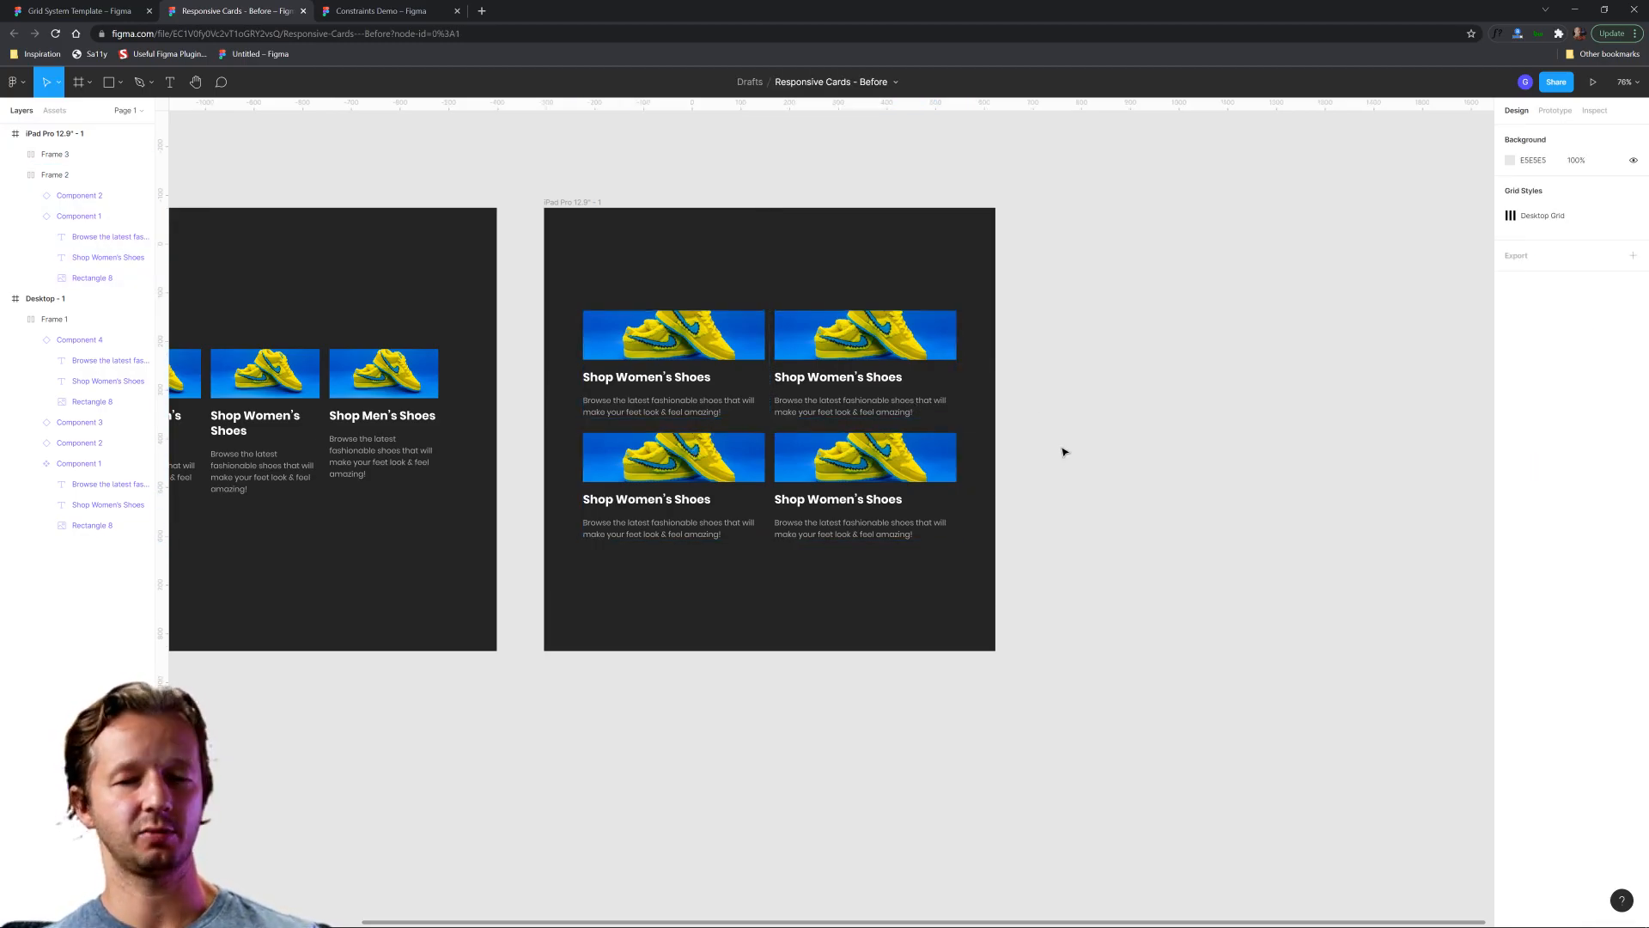
# Apply the Desktop Grid style to the iPad frame as its layout grid.
pyautogui.scroll(-3, 1107, 456)
pyautogui.hscroll(-3, 816, 589)
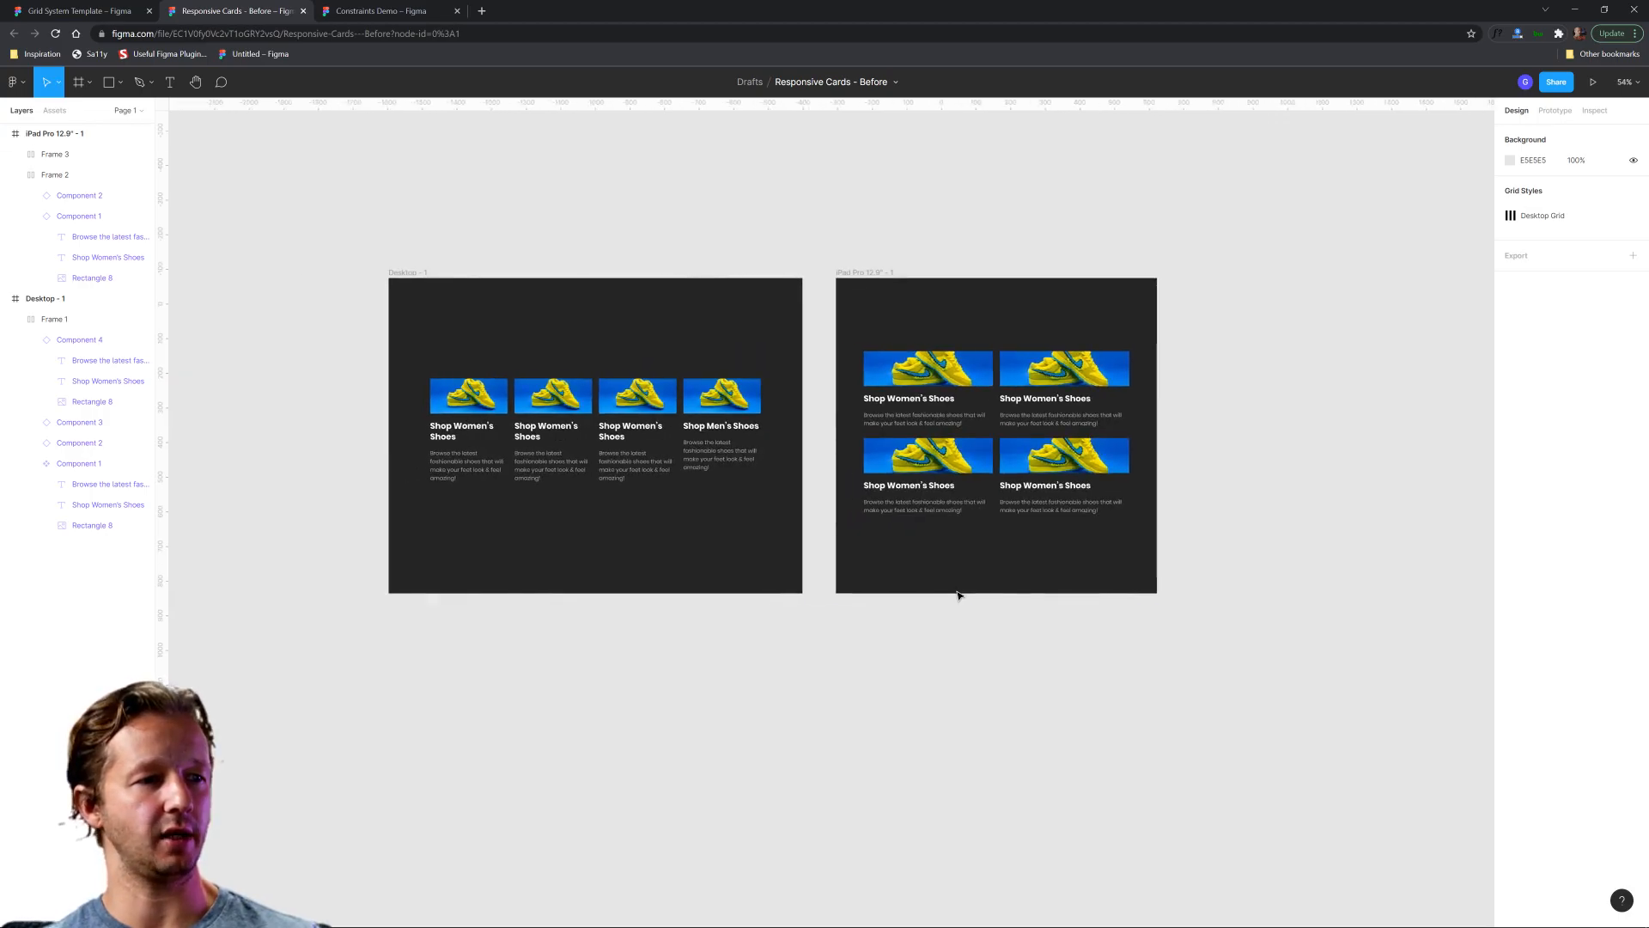
pyautogui.hscroll(3, 1041, 582)
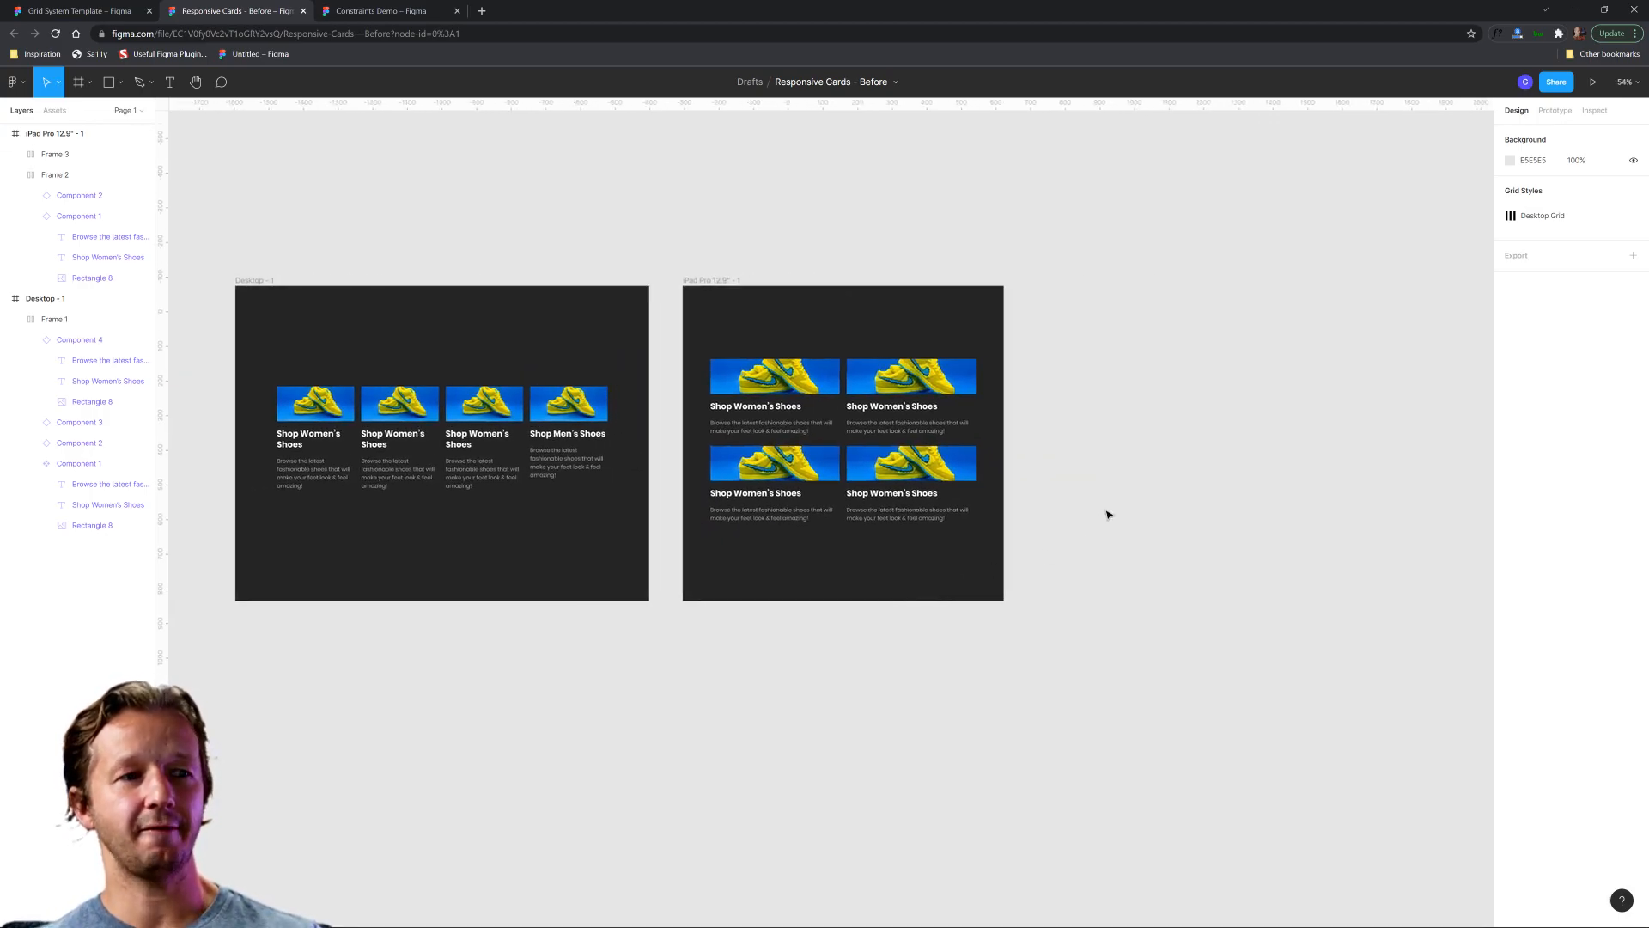
pyautogui.scroll(5, 1156, 441)
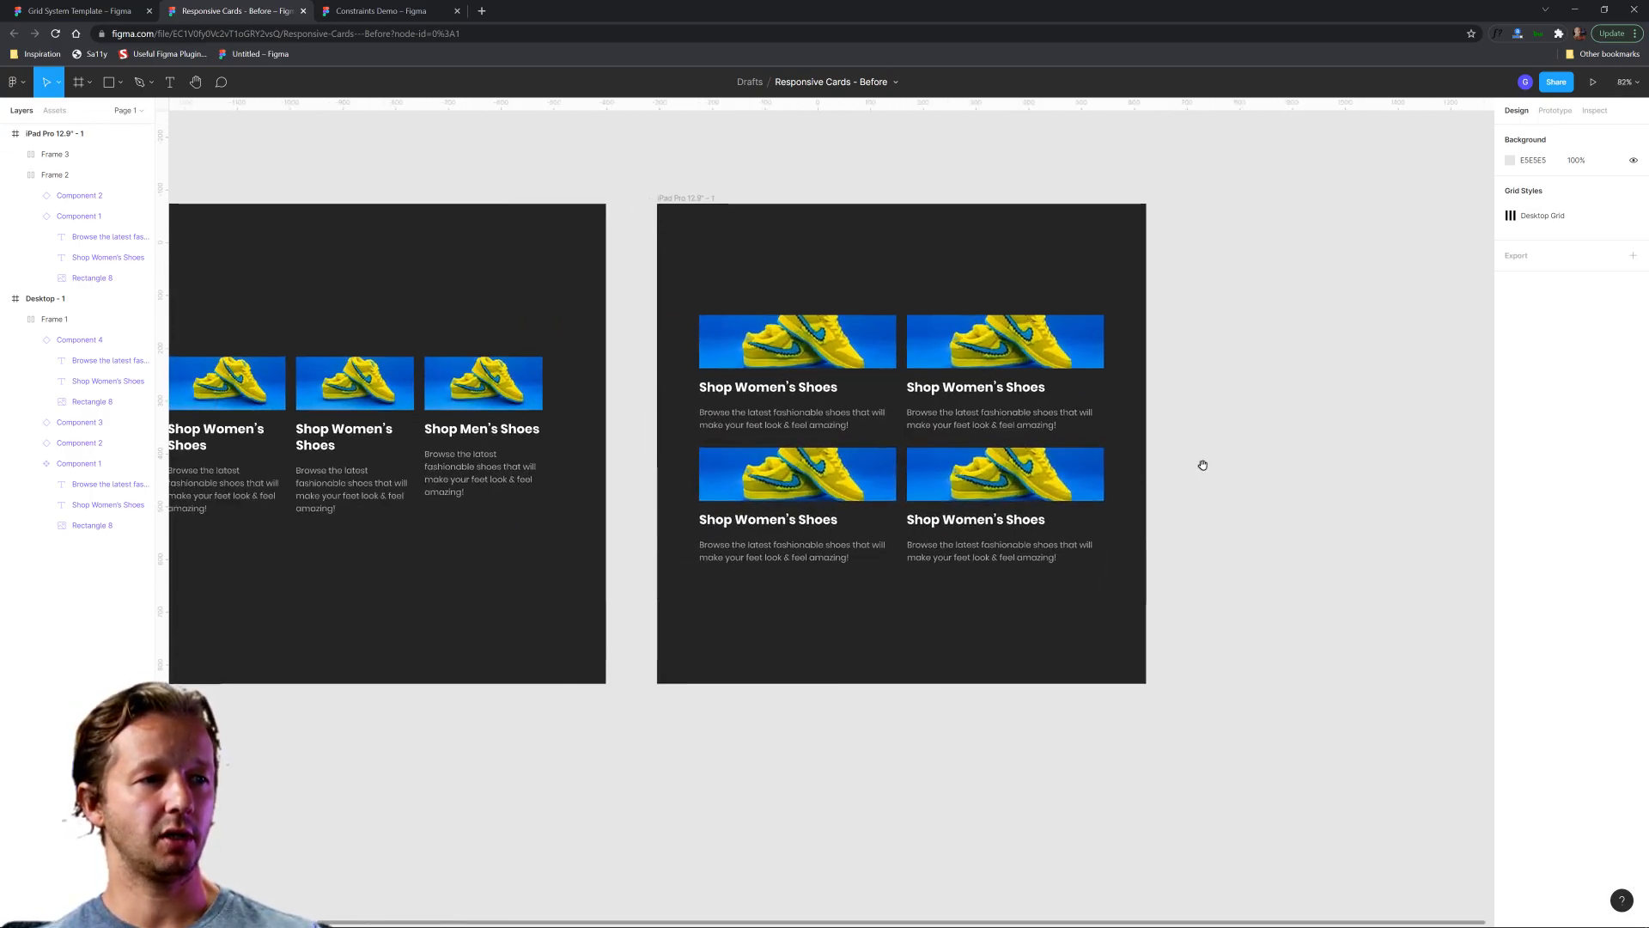
pyautogui.click(713, 199)
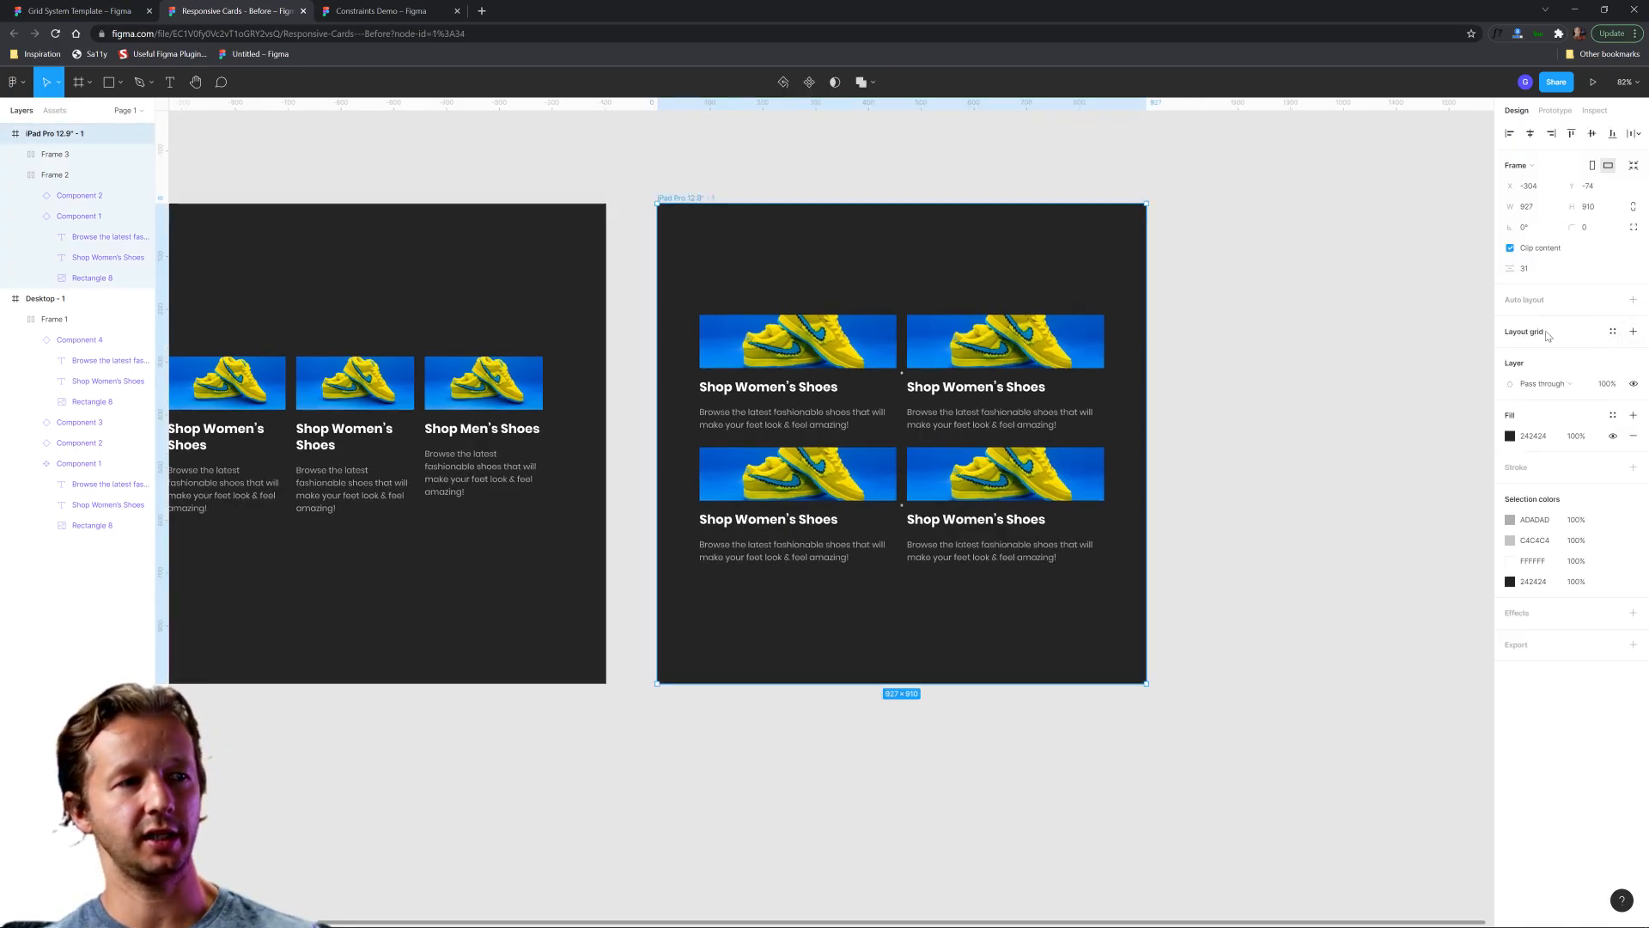
pyautogui.click(1612, 331)
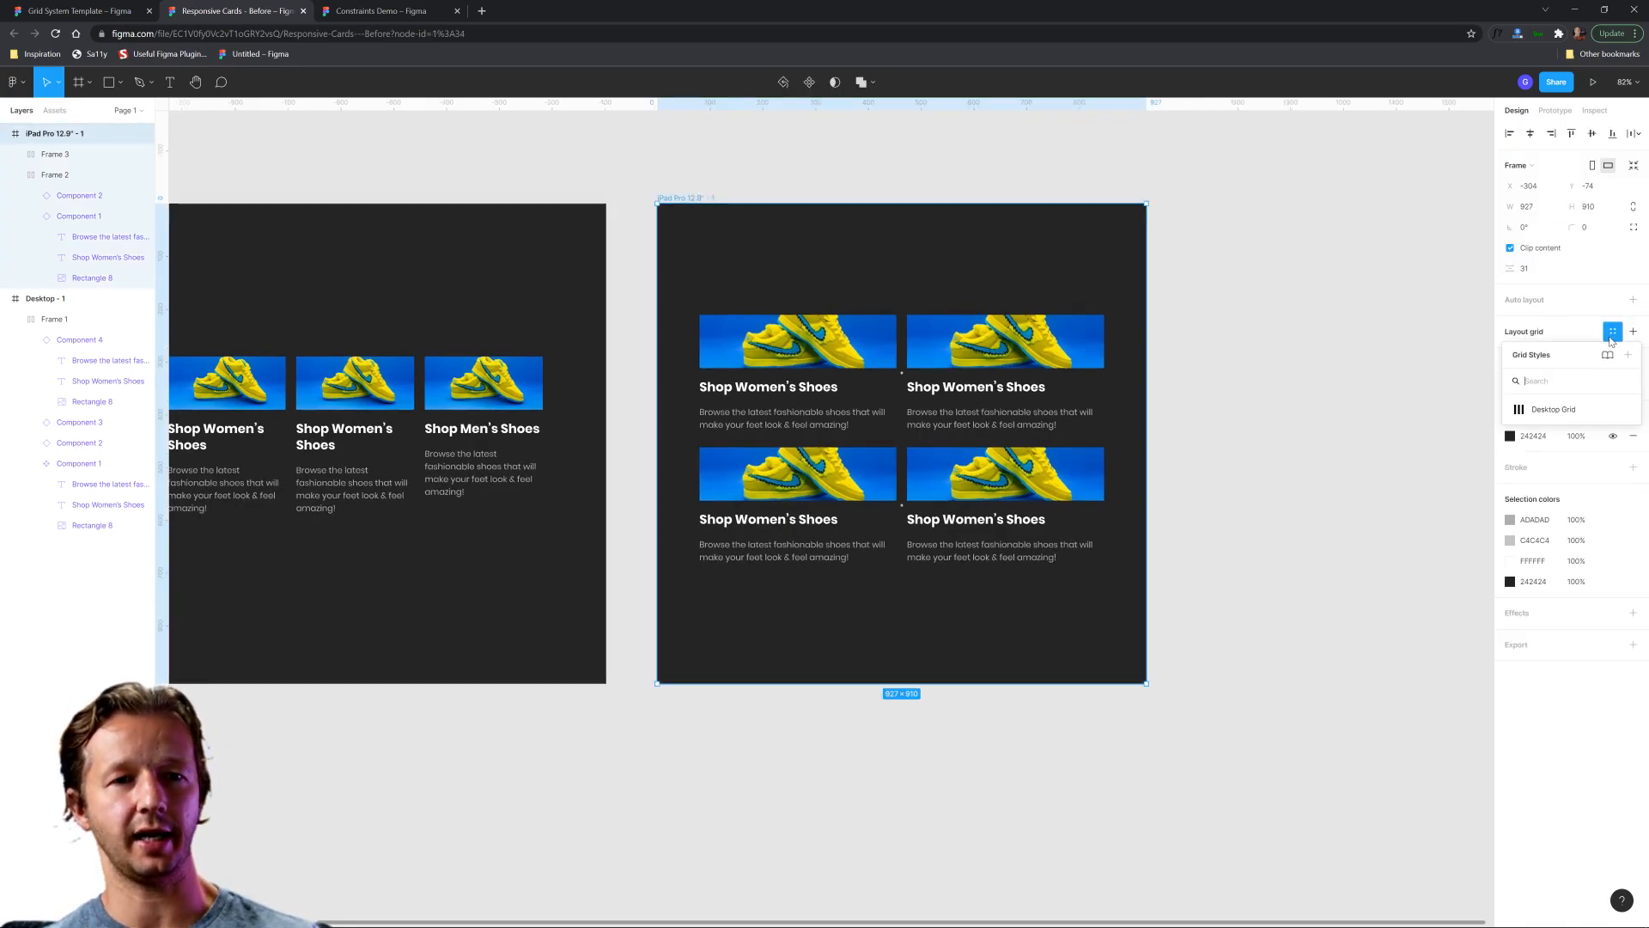
pyautogui.click(1551, 410)
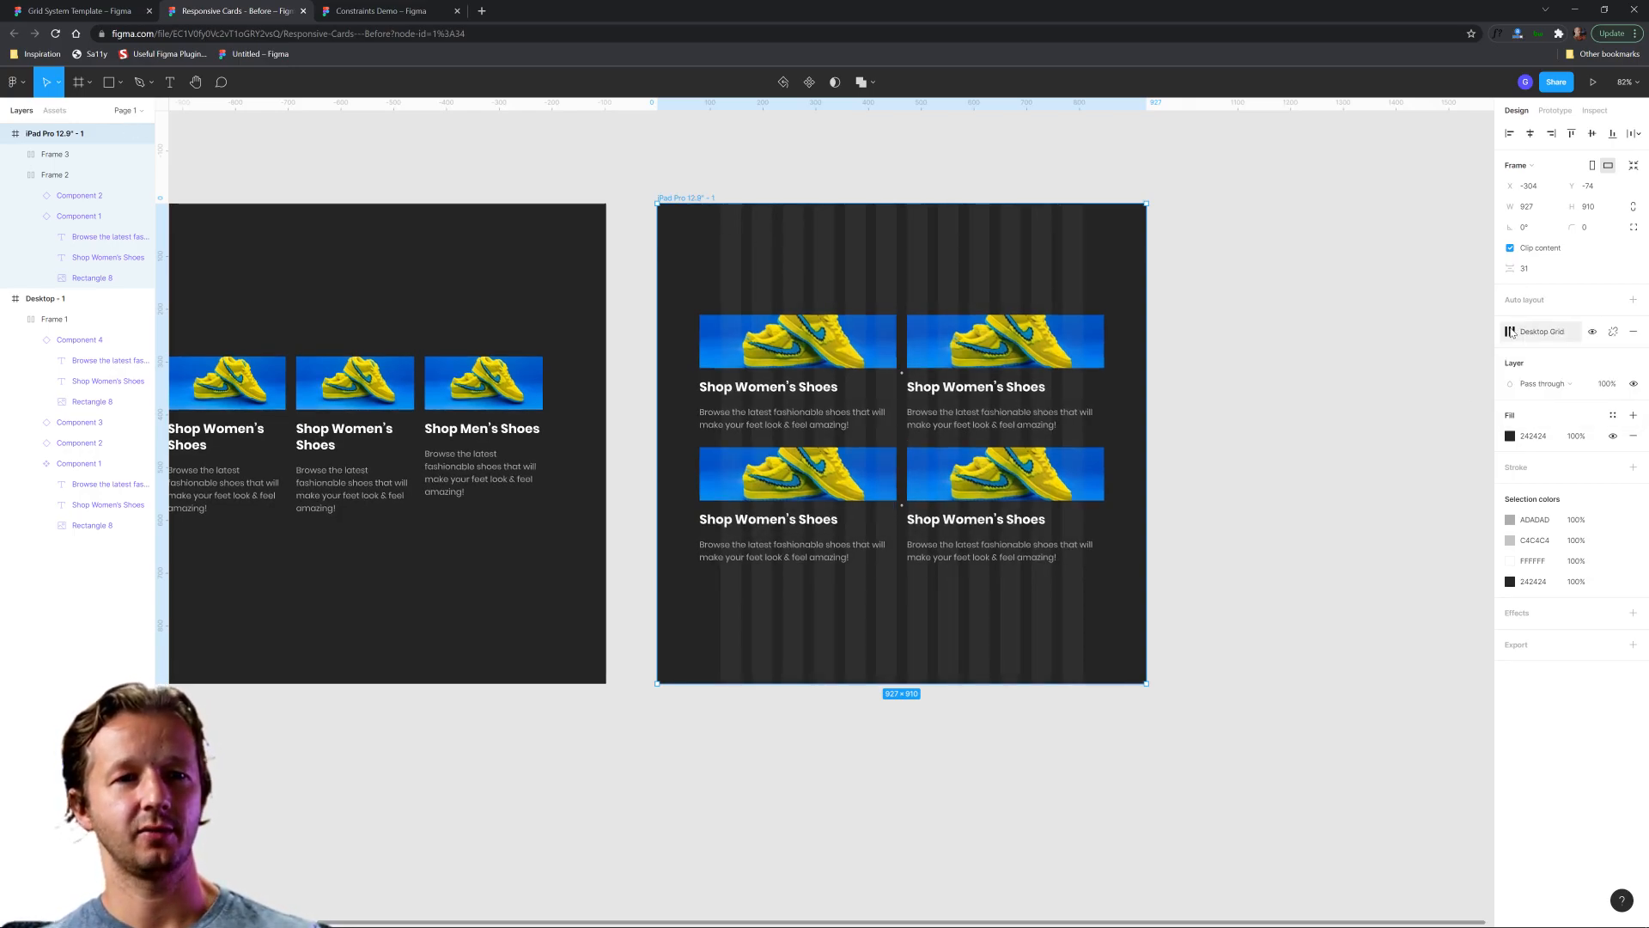
# Detach the grid style from the iPad frame and set its columns to a count of 8 with a margin of 80.
pyautogui.click(1613, 331)
pyautogui.click(1509, 352)
pyautogui.click(1363, 411)
pyautogui.write('8')
pyautogui.click(1464, 450)
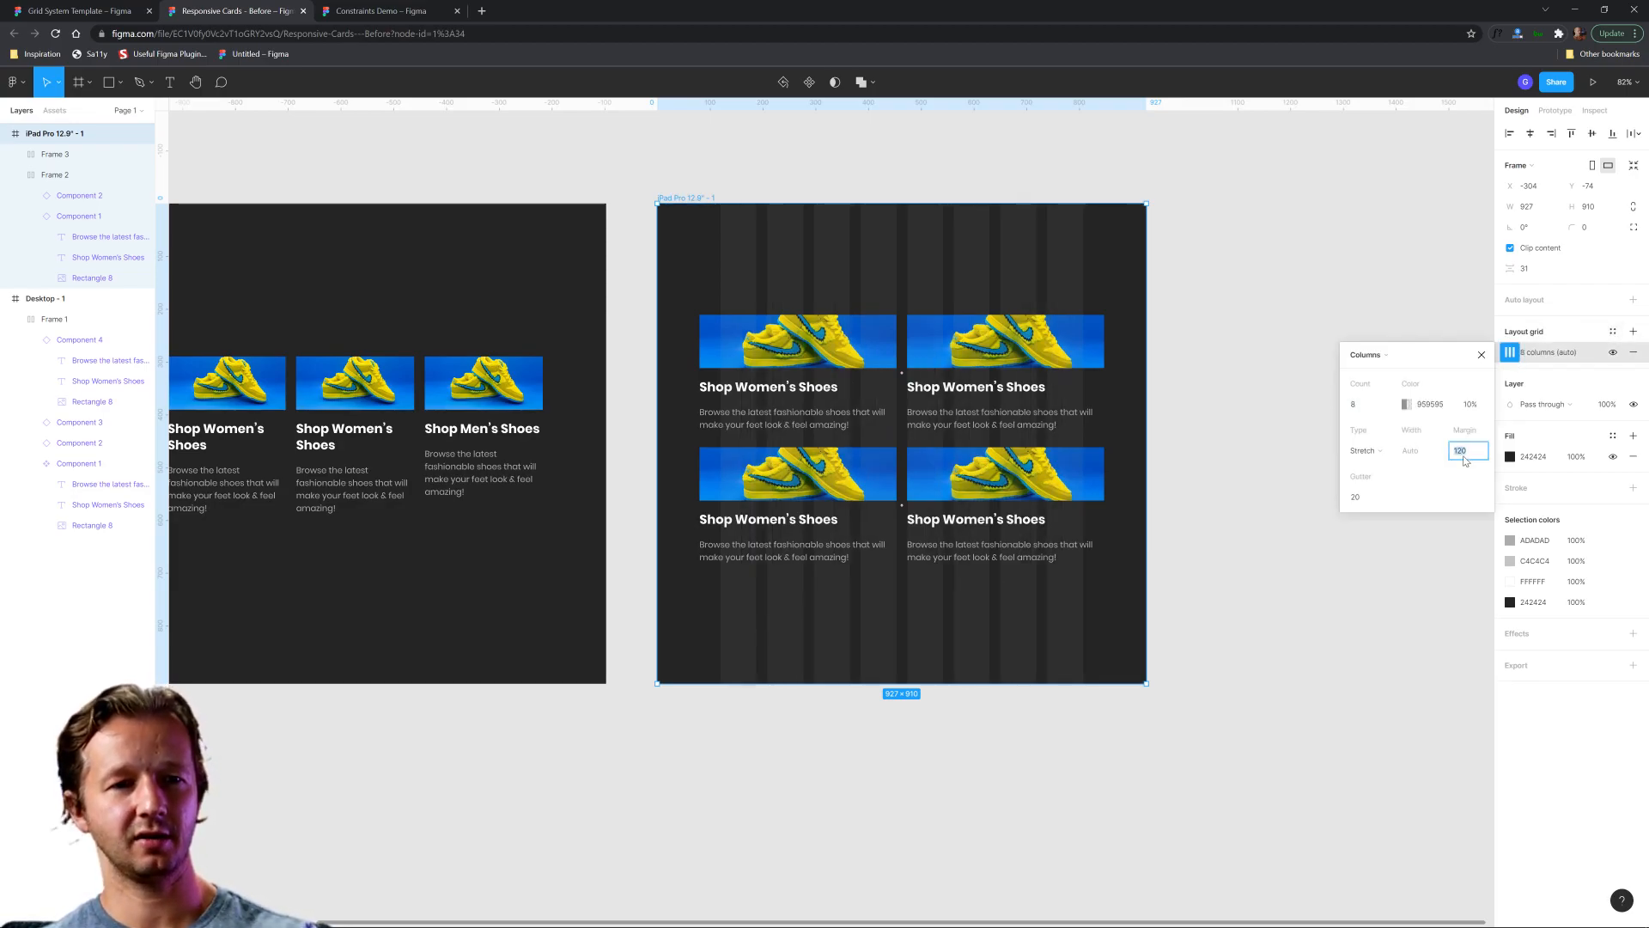
pyautogui.write('80')
pyautogui.press('Return')
pyautogui.click(1266, 332)
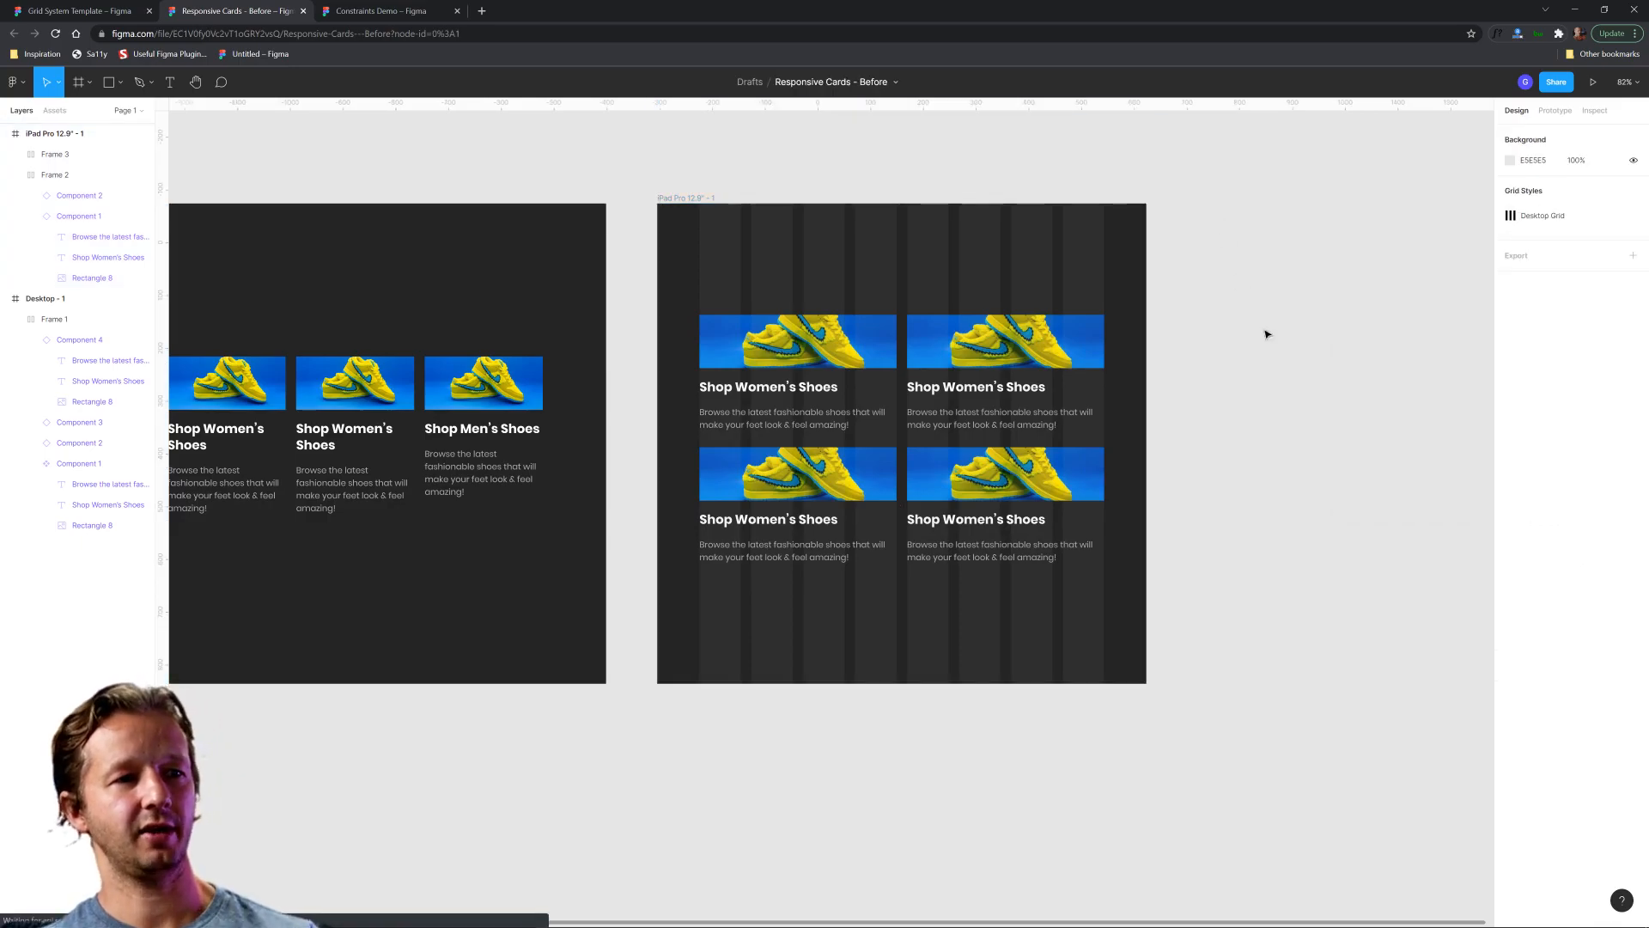
# Save the iPad frame's 8-column layout grid as a new grid style named "Tablet Grid".
pyautogui.click(767, 218)
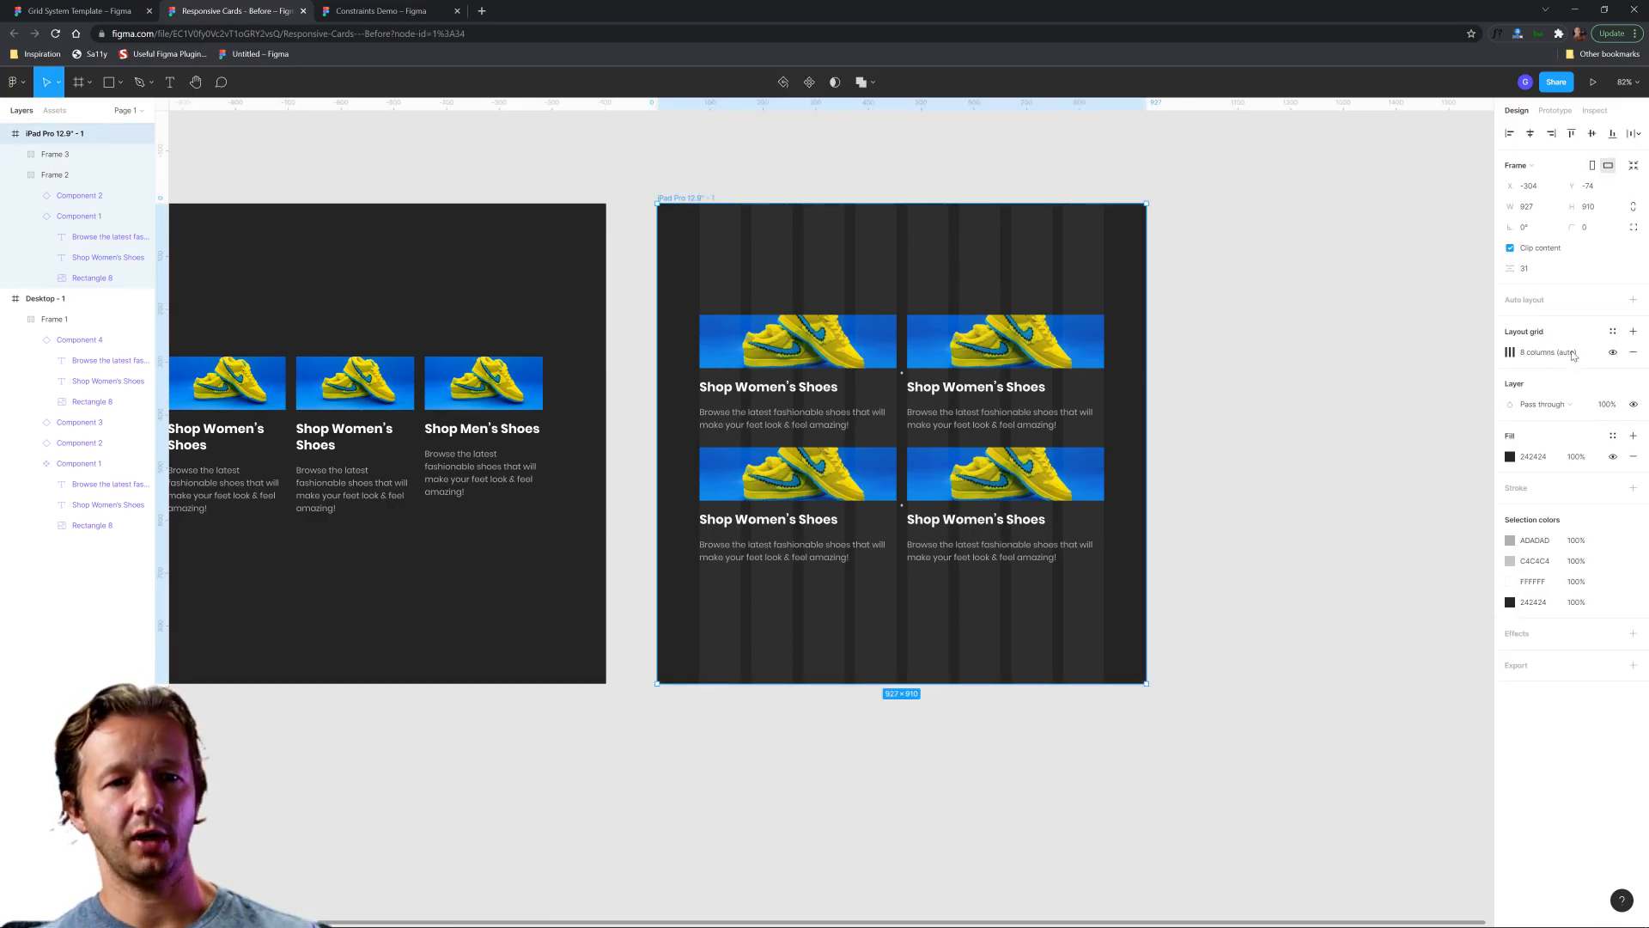
pyautogui.click(1613, 332)
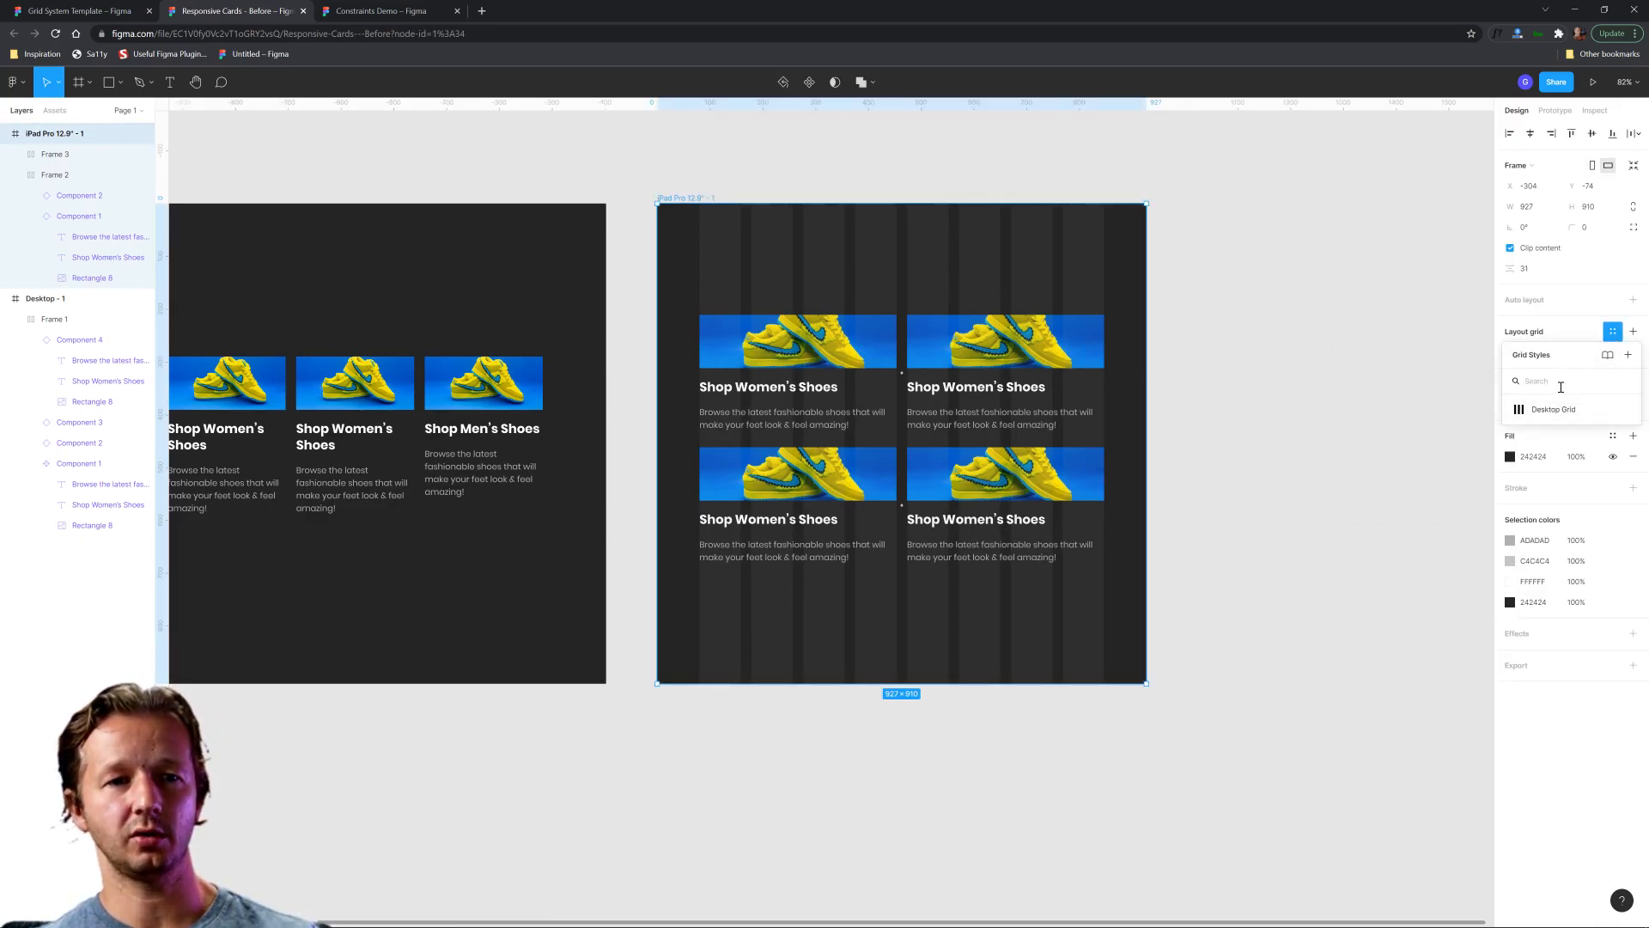
pyautogui.click(1628, 355)
pyautogui.write('Tablet Grid')
pyautogui.press('Return')
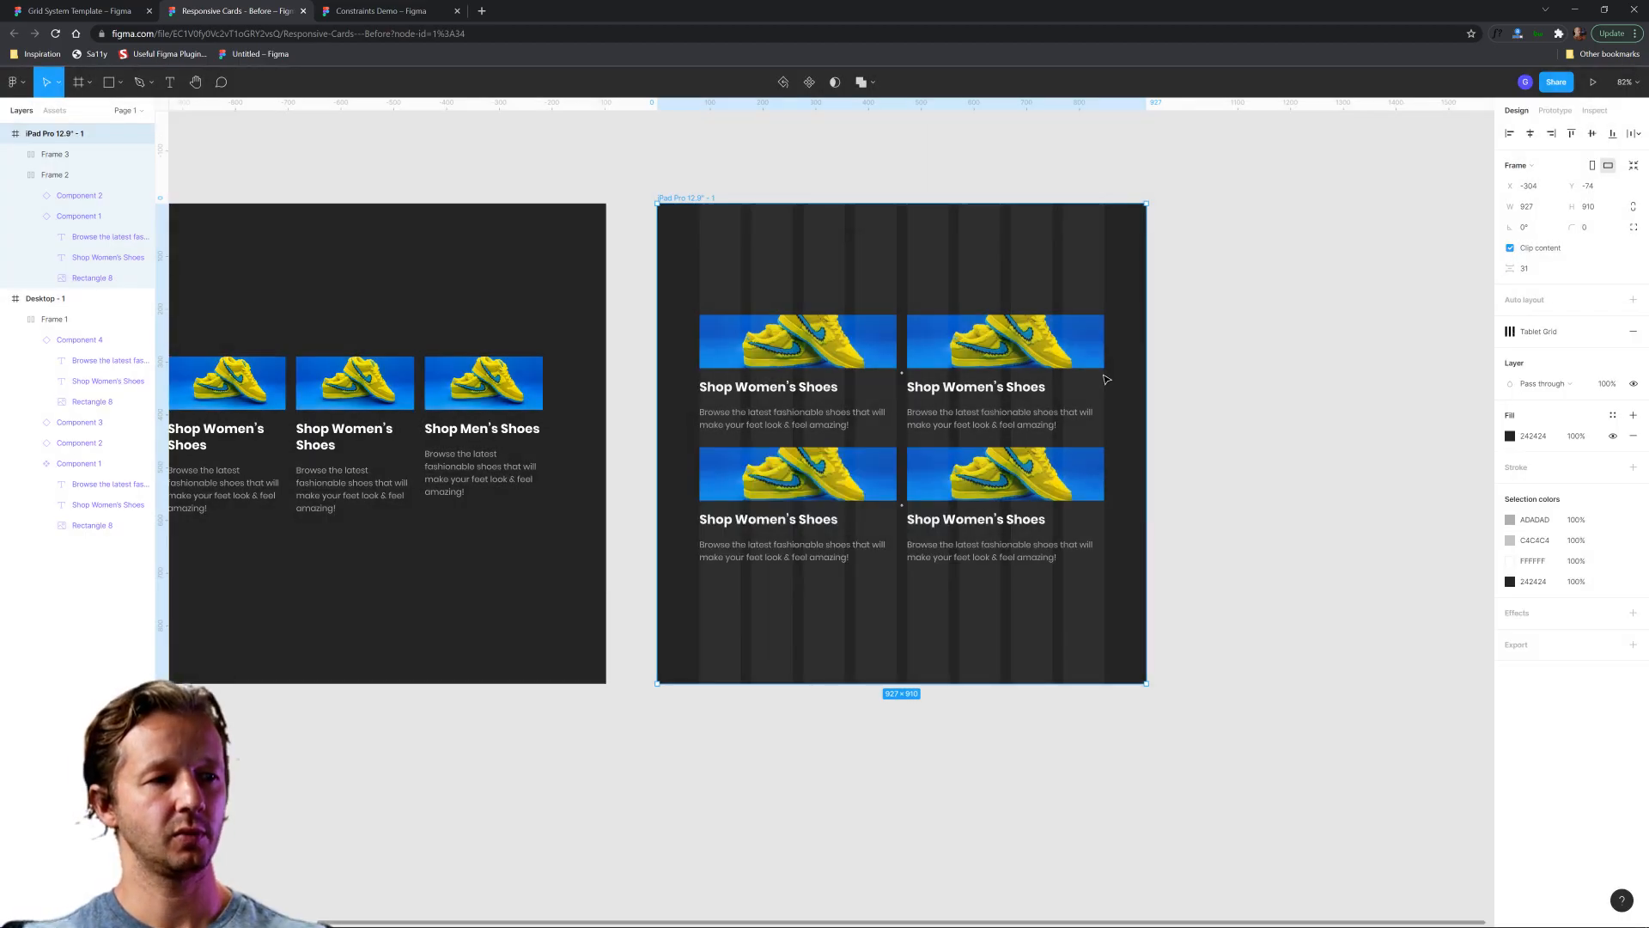
# Try narrowing the iPad frame to a width of about 454 to test the cards, and undo the resize.
pyautogui.scroll(1, 1130, 318)
pyautogui.scroll(4, 1130, 320)
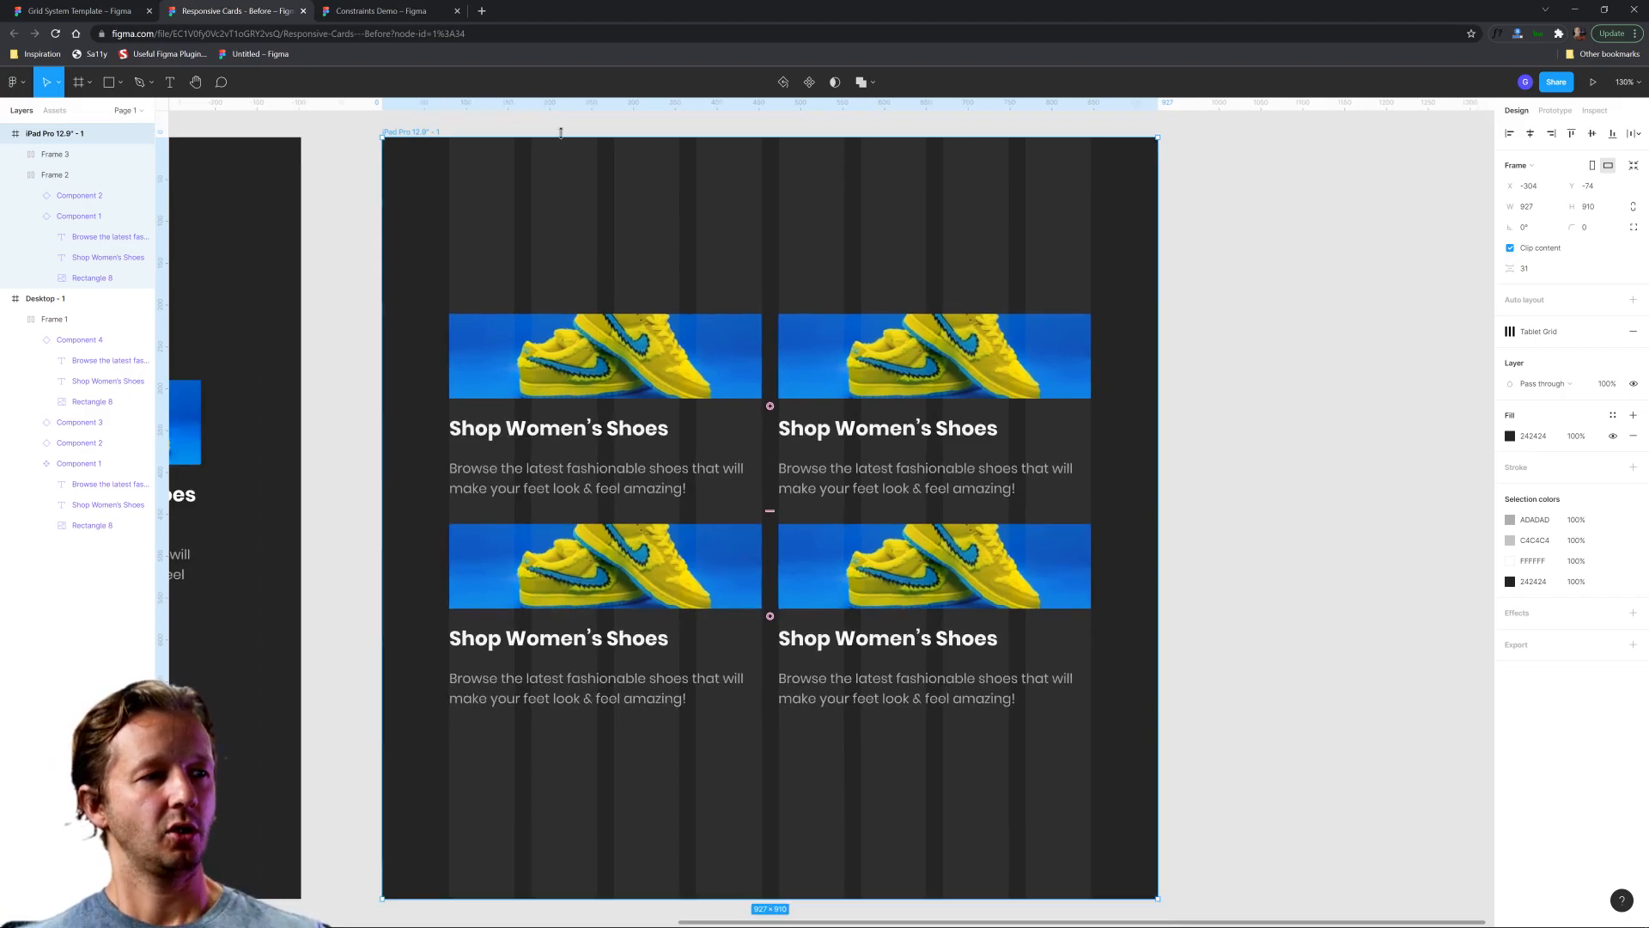
pyautogui.moveTo(1151, 282); pyautogui.dragTo(760, 292)
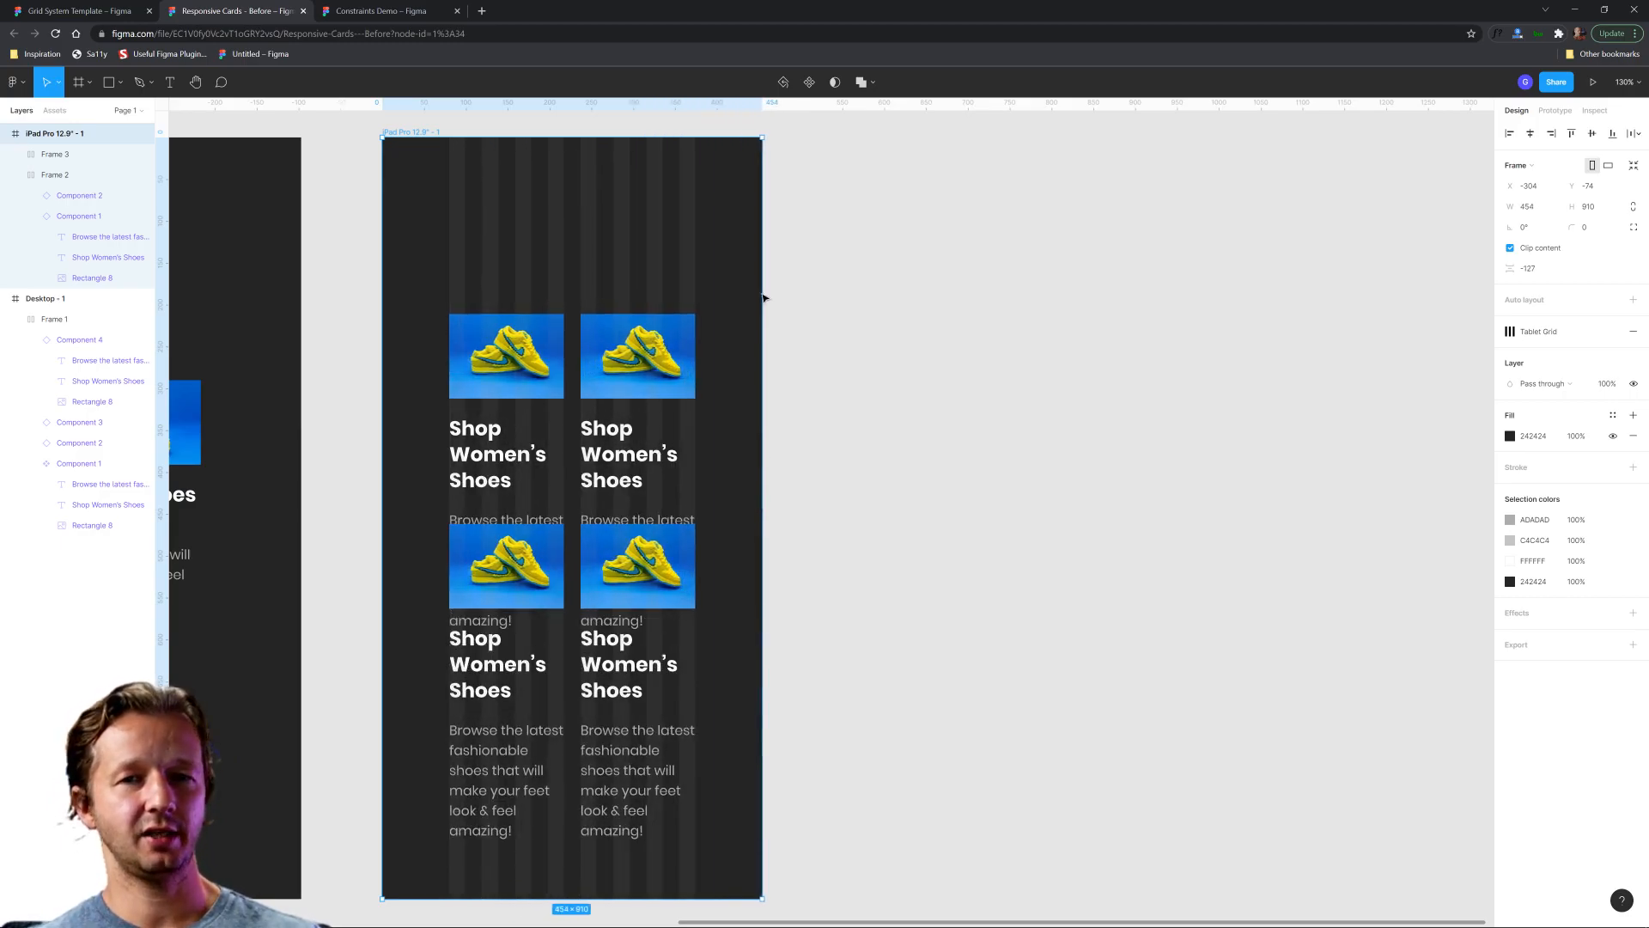
pyautogui.hotkey('ctrl', 'z')
pyautogui.click(1222, 361)
pyautogui.scroll(-4, 1227, 369)
pyautogui.moveTo(1251, 356); pyautogui.dragTo(1011, 342)
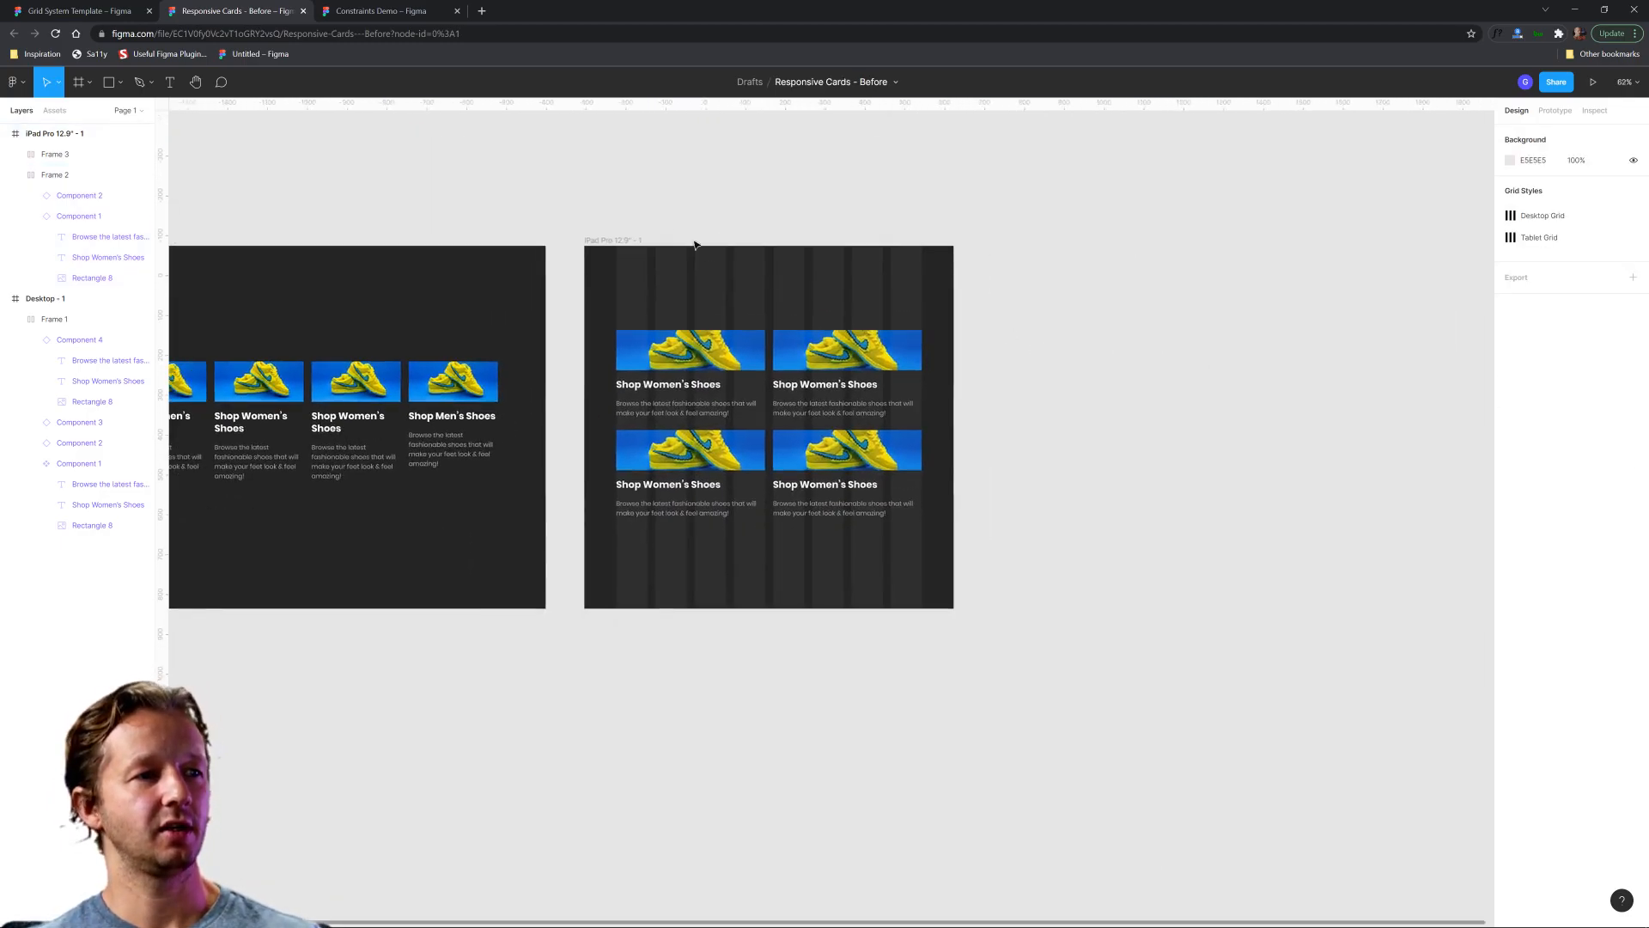
pyautogui.click(608, 241)
pyautogui.click(72, 89)
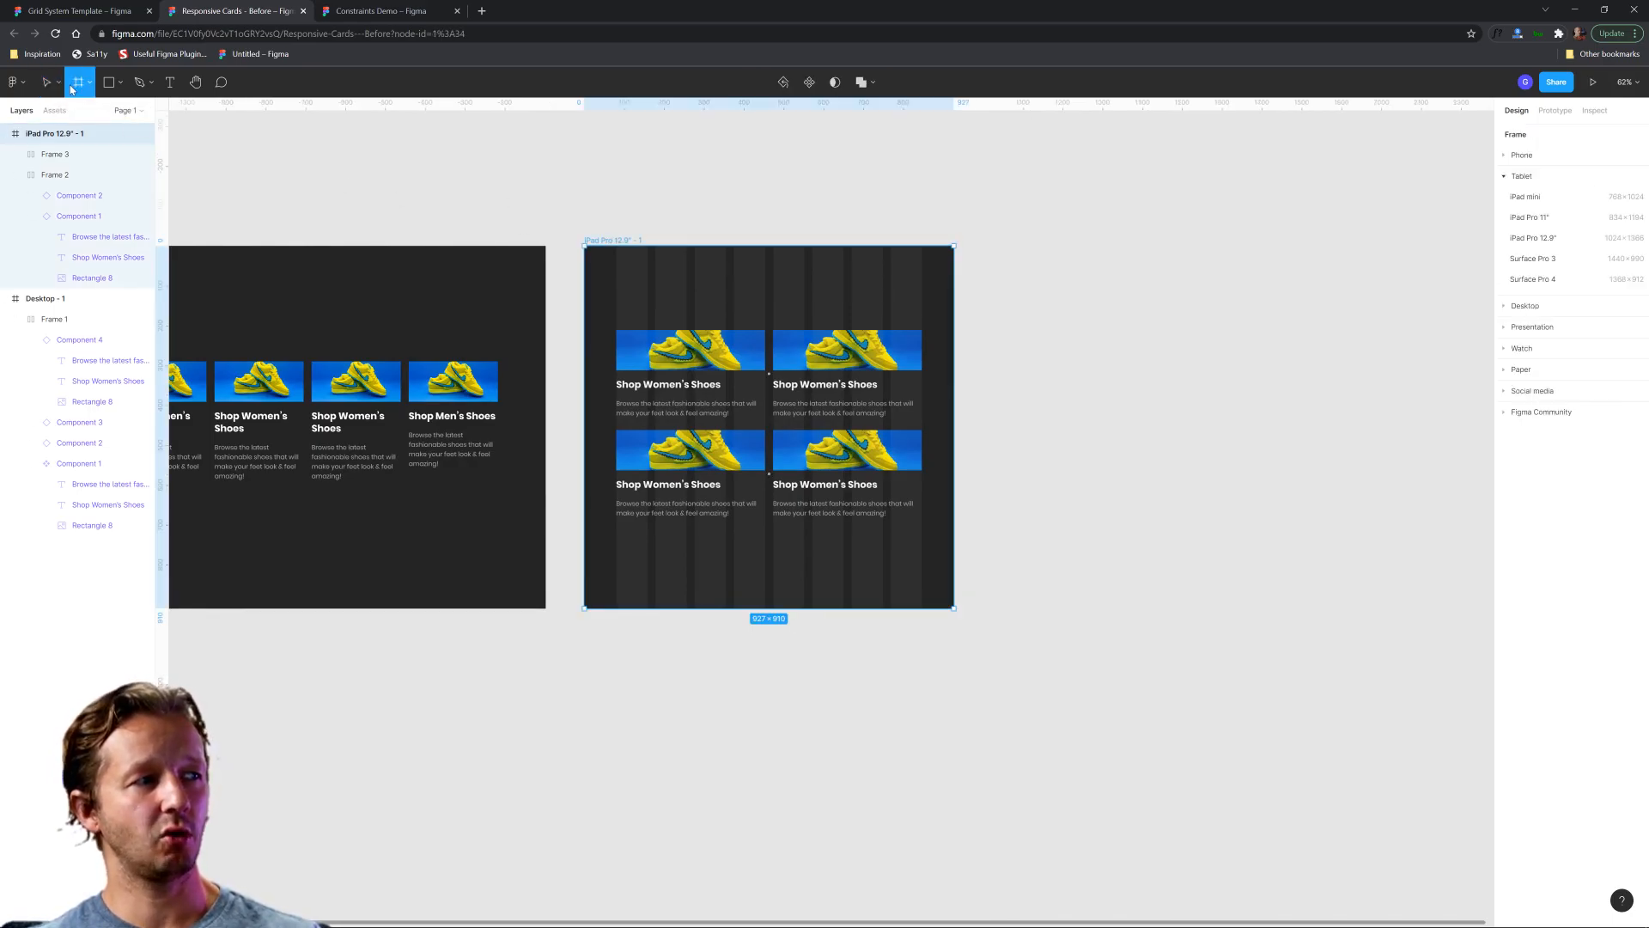
pyautogui.click(1183, 276)
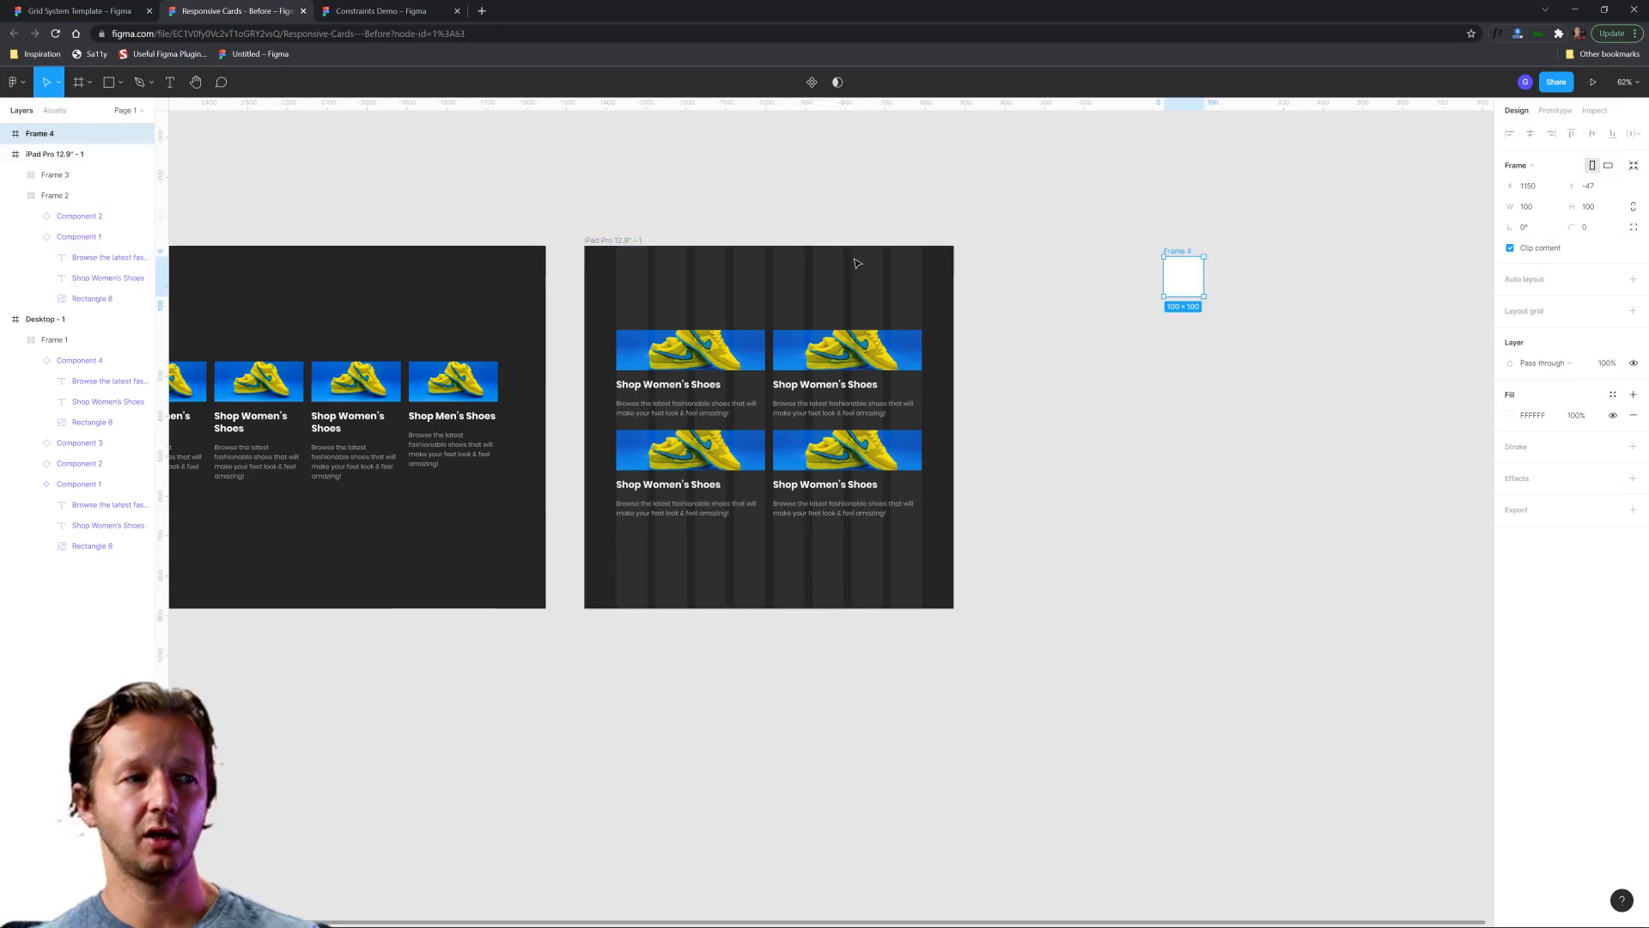
pyautogui.press('Delete')
# Duplicate the iPad frame with its two-by-two cards and Tablet Grid.
pyautogui.click(602, 241)
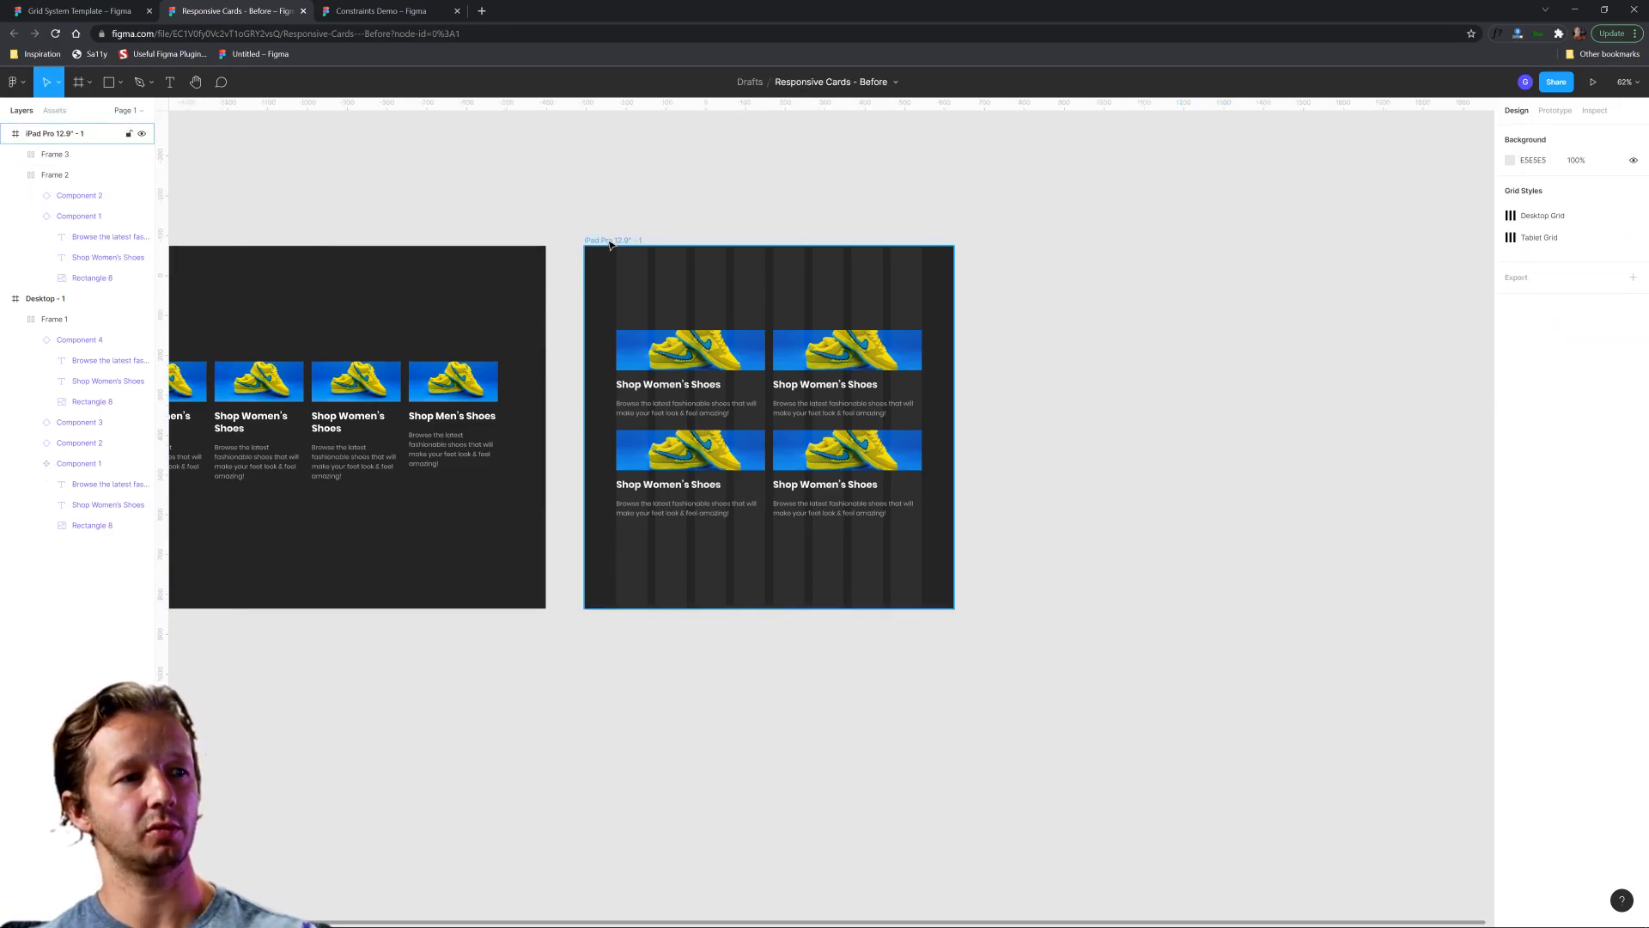
pyautogui.hotkey('ctrl', 'd')
pyautogui.click(1239, 222)
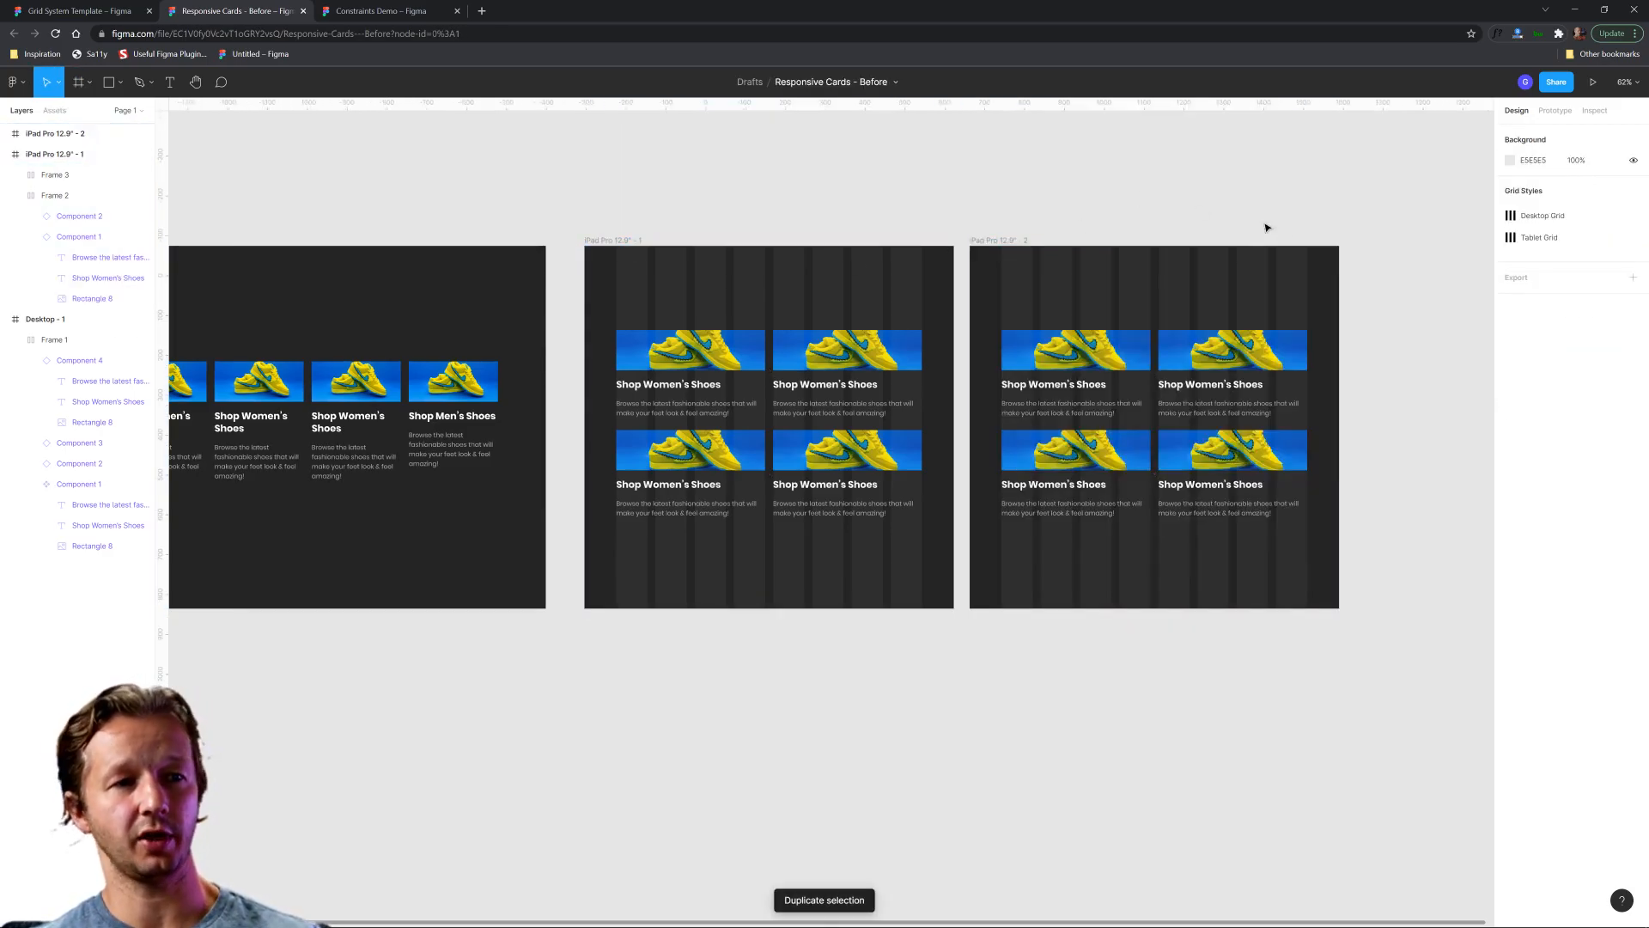
# Detach the Tablet Grid style from the duplicated iPad frame and set its column count to 4.
pyautogui.scroll(5, 1384, 295)
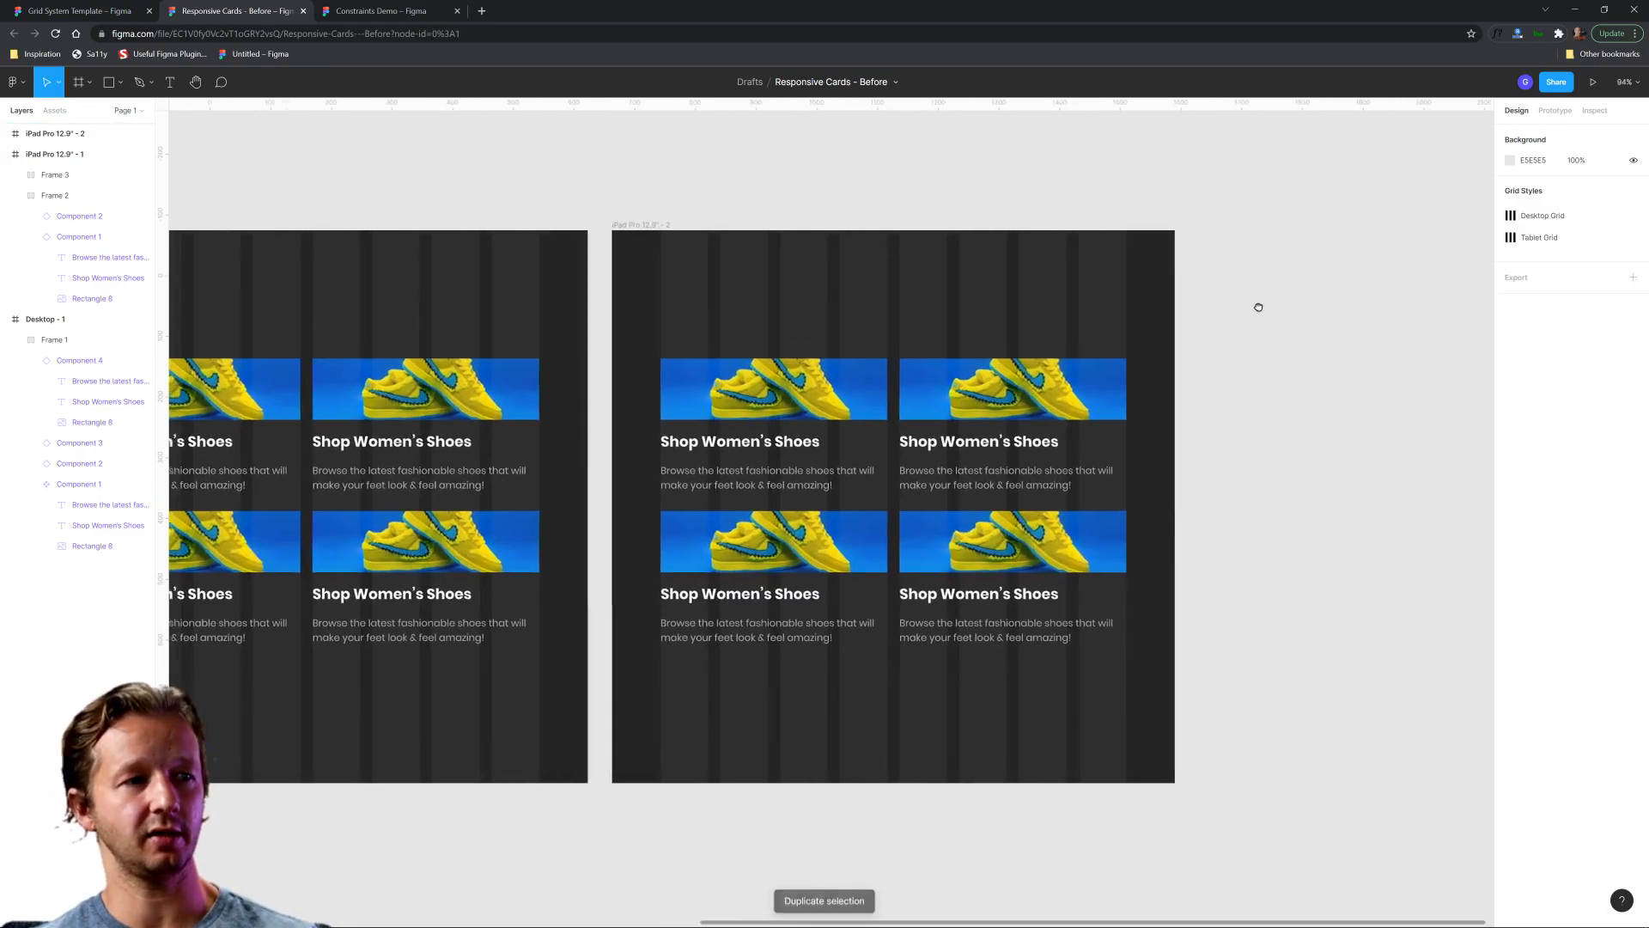
pyautogui.scroll(2, 1245, 335)
pyautogui.click(576, 163)
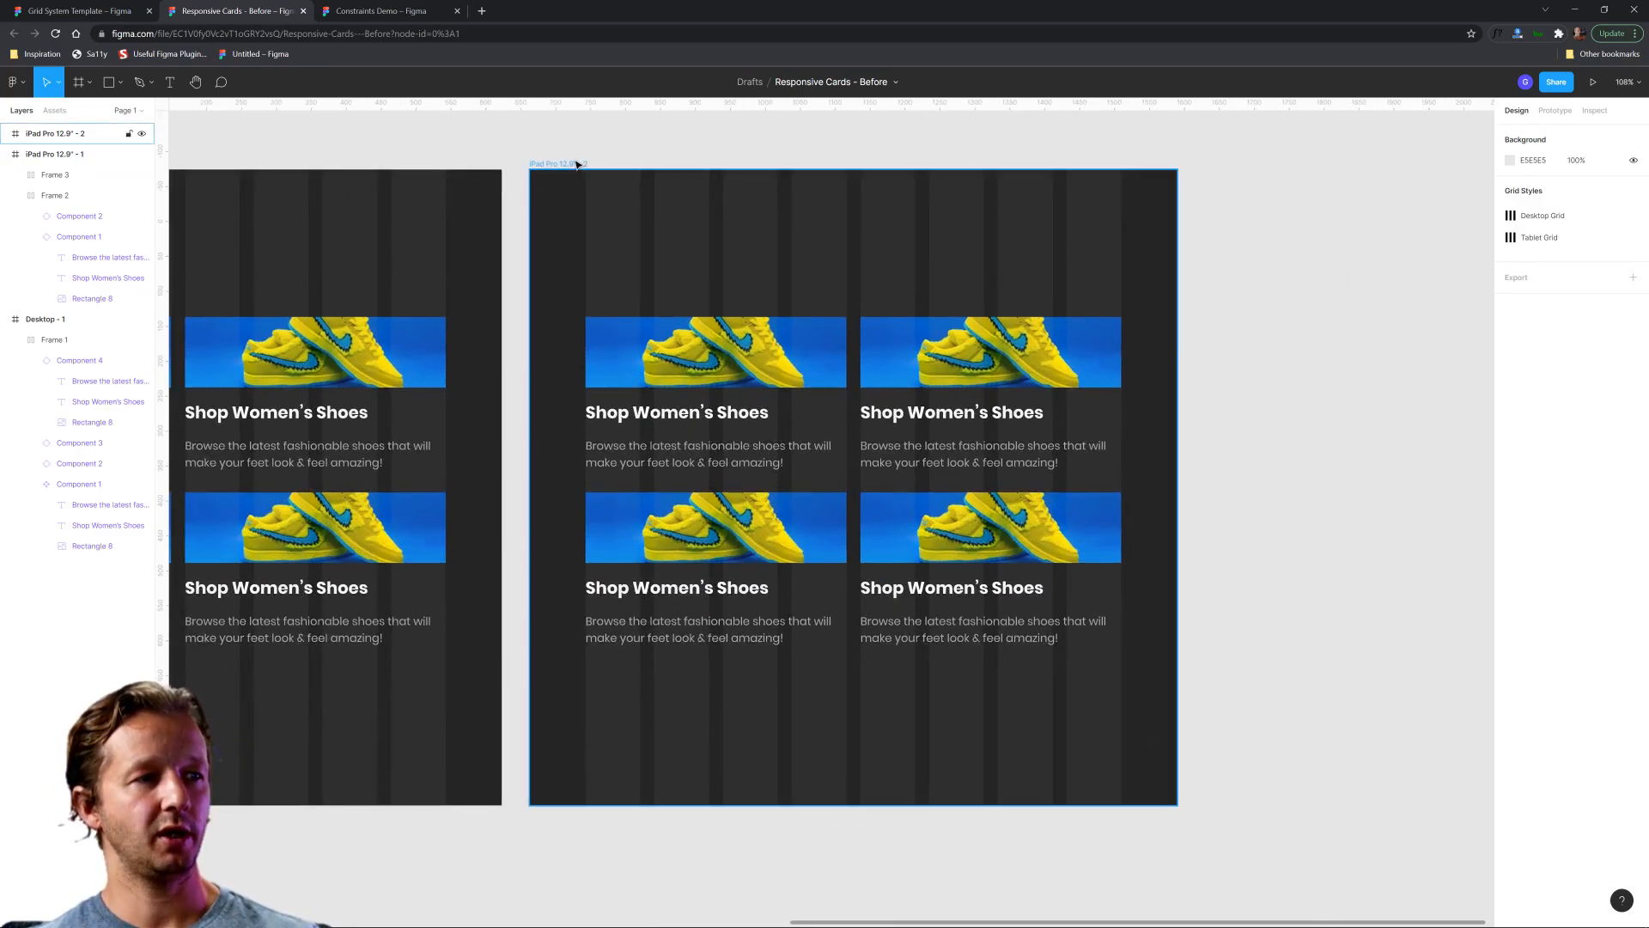
pyautogui.moveTo(1582, 335)
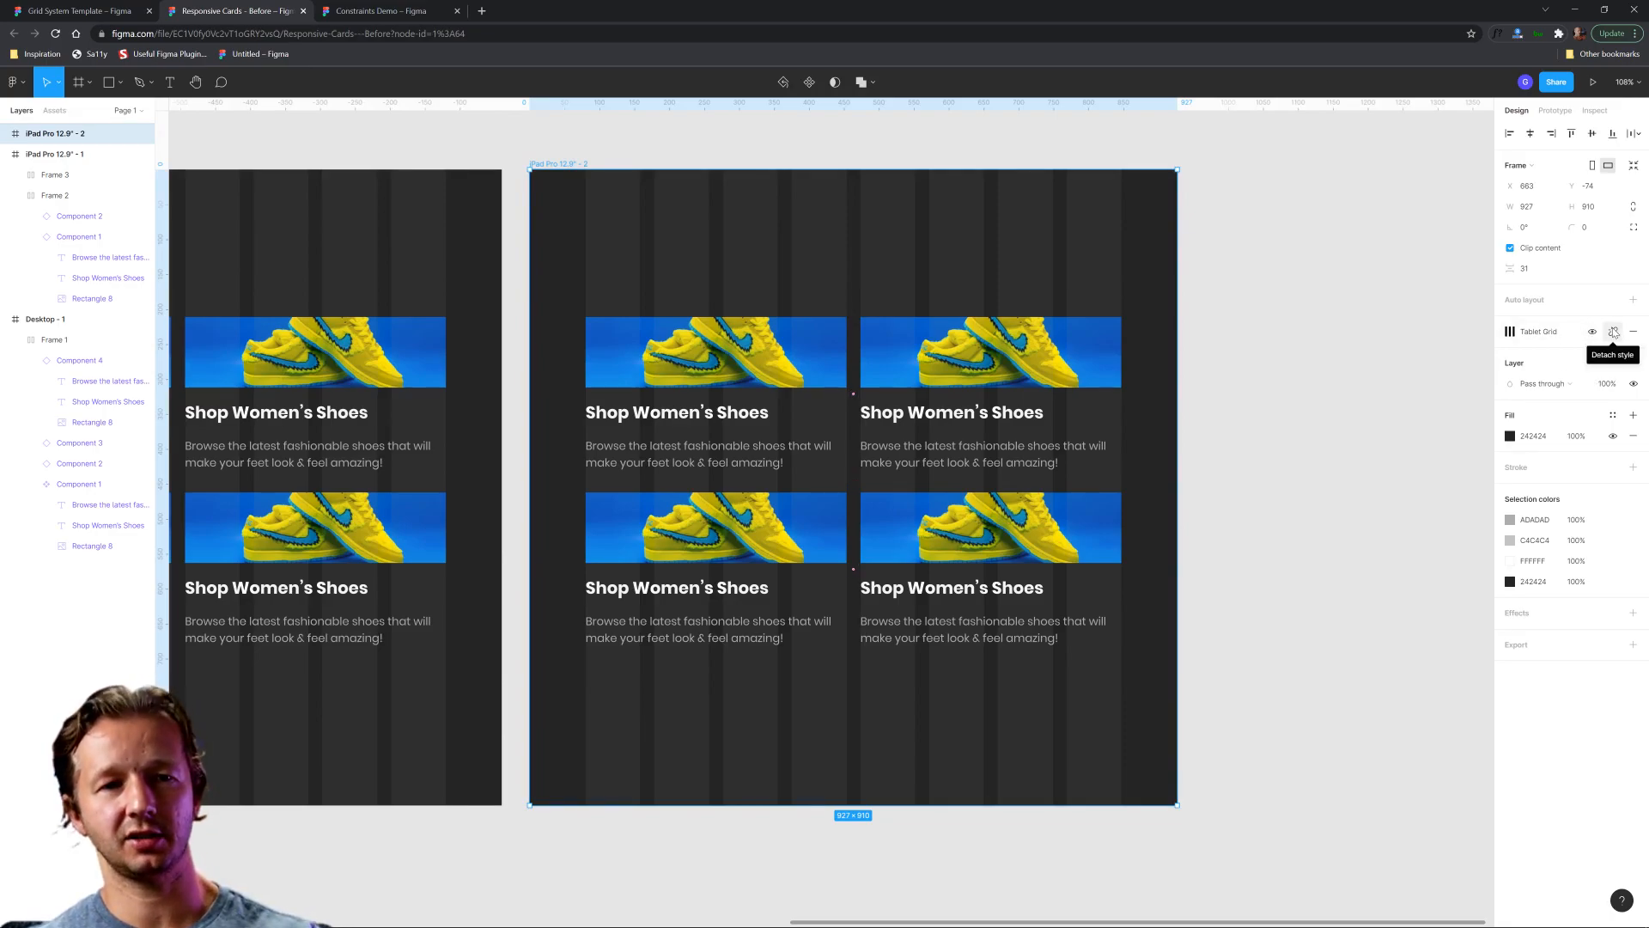
pyautogui.click(1614, 332)
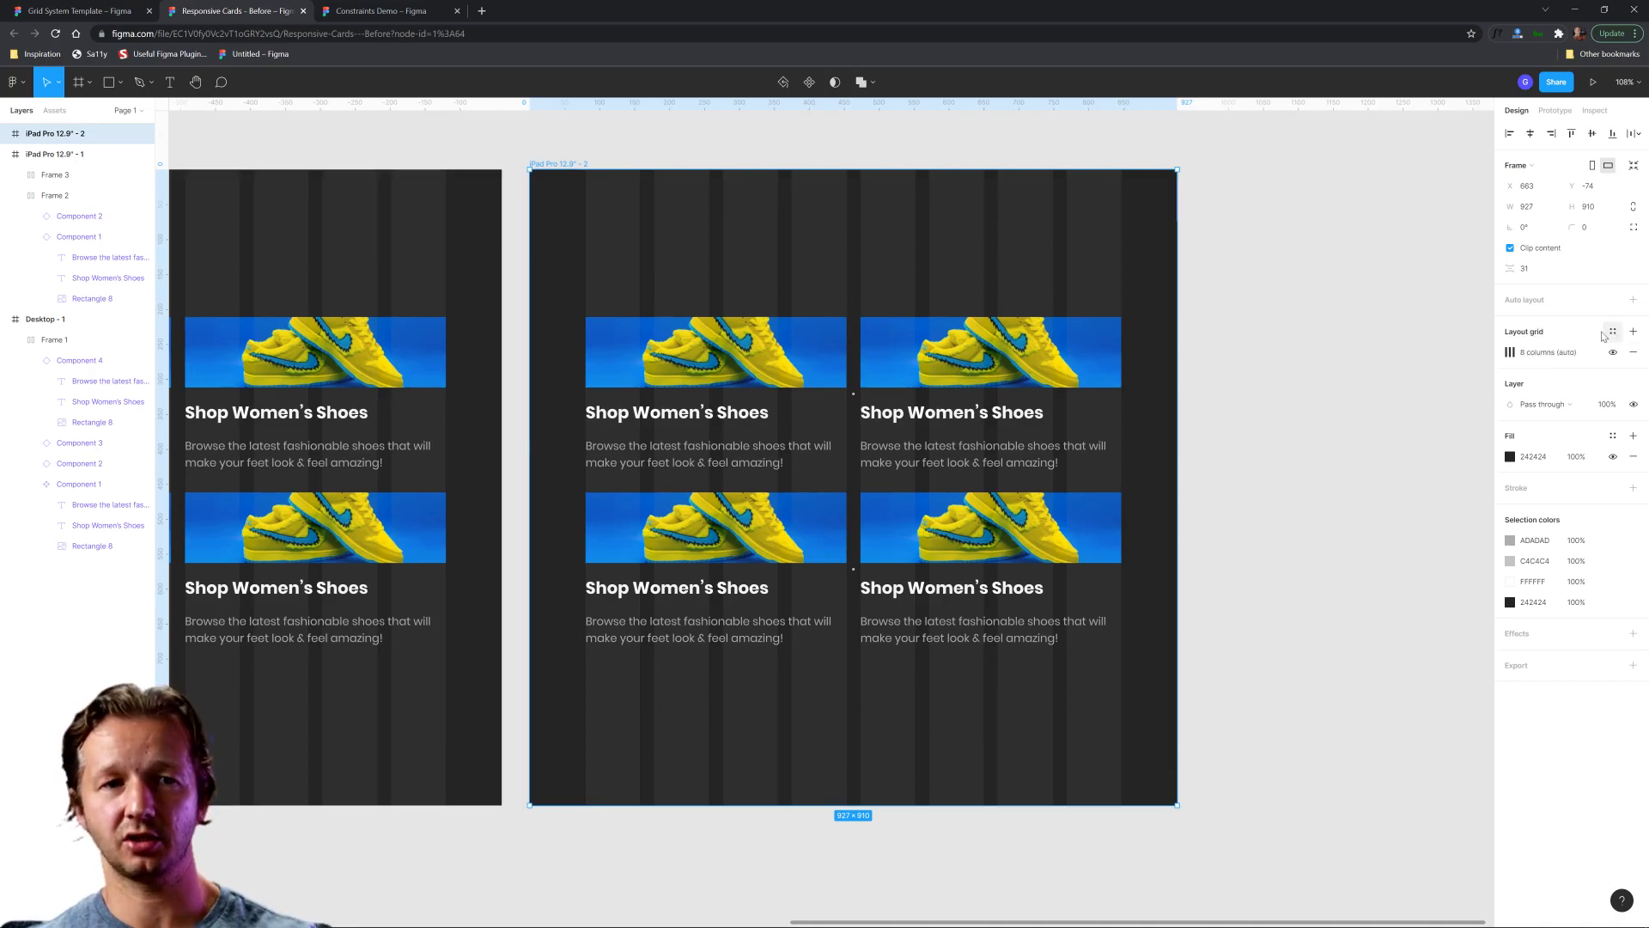
pyautogui.click(1511, 357)
pyautogui.click(1361, 409)
pyautogui.press('Return')
pyautogui.click(1280, 320)
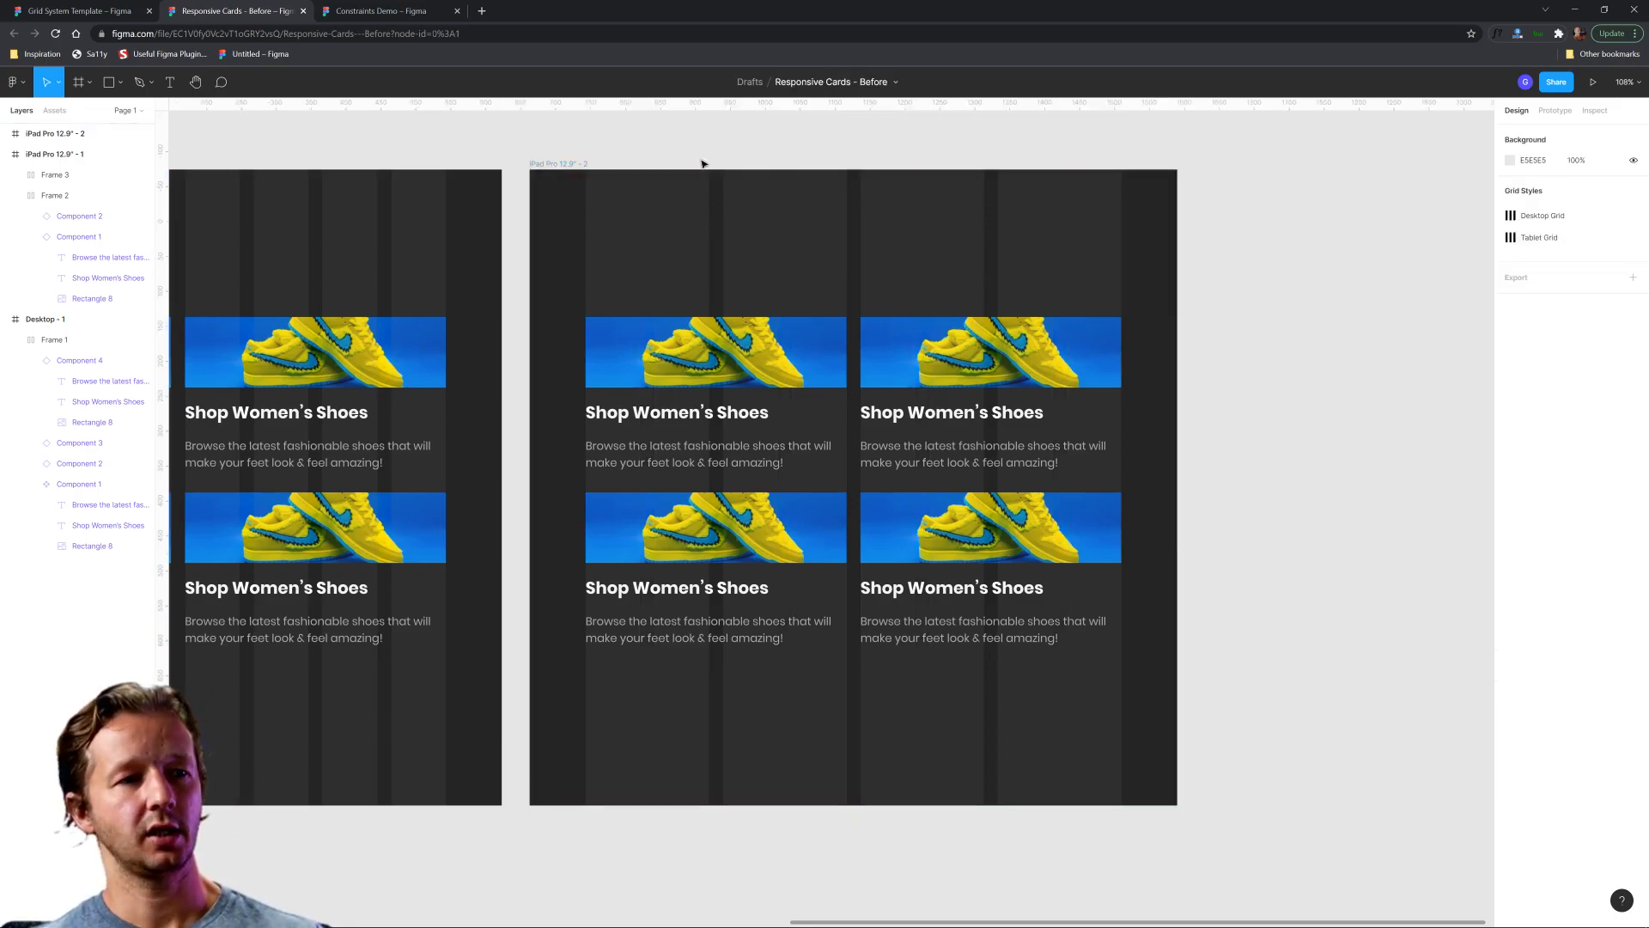
# Delete both rows of shoe cards from the duplicated iPad frame.
pyautogui.click(559, 163)
pyautogui.click(661, 418)
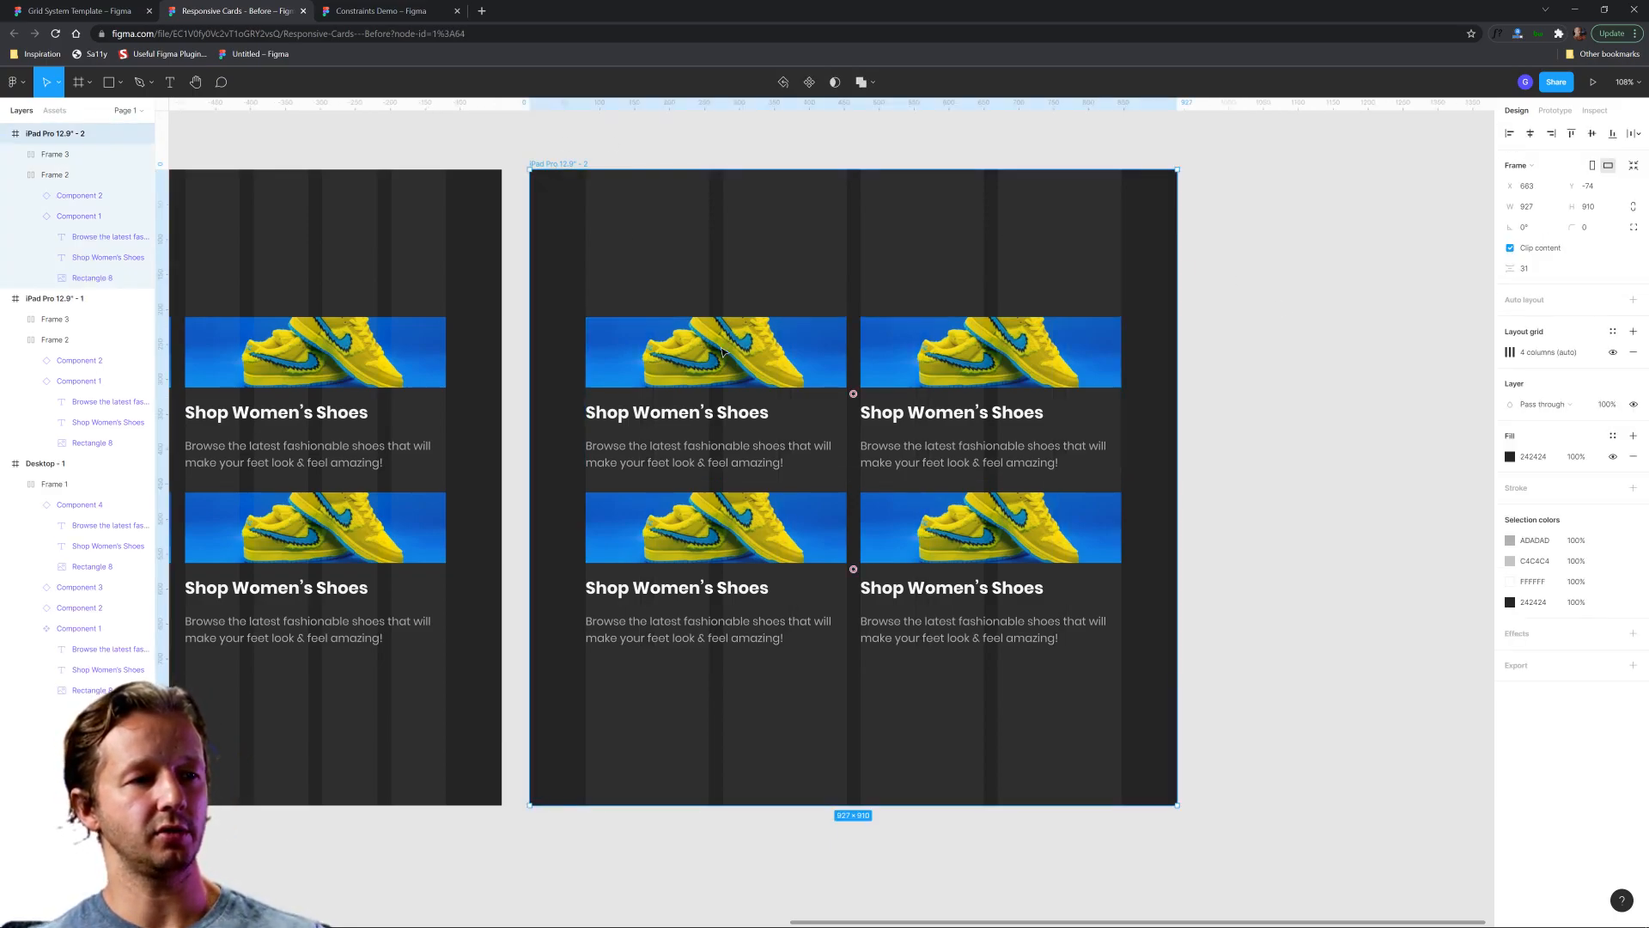
pyautogui.press('Delete')
pyautogui.click(662, 533)
pyautogui.press('Delete')
# Narrow the emptied duplicate frame to a phone-sized width of about 351.
pyautogui.click(560, 164)
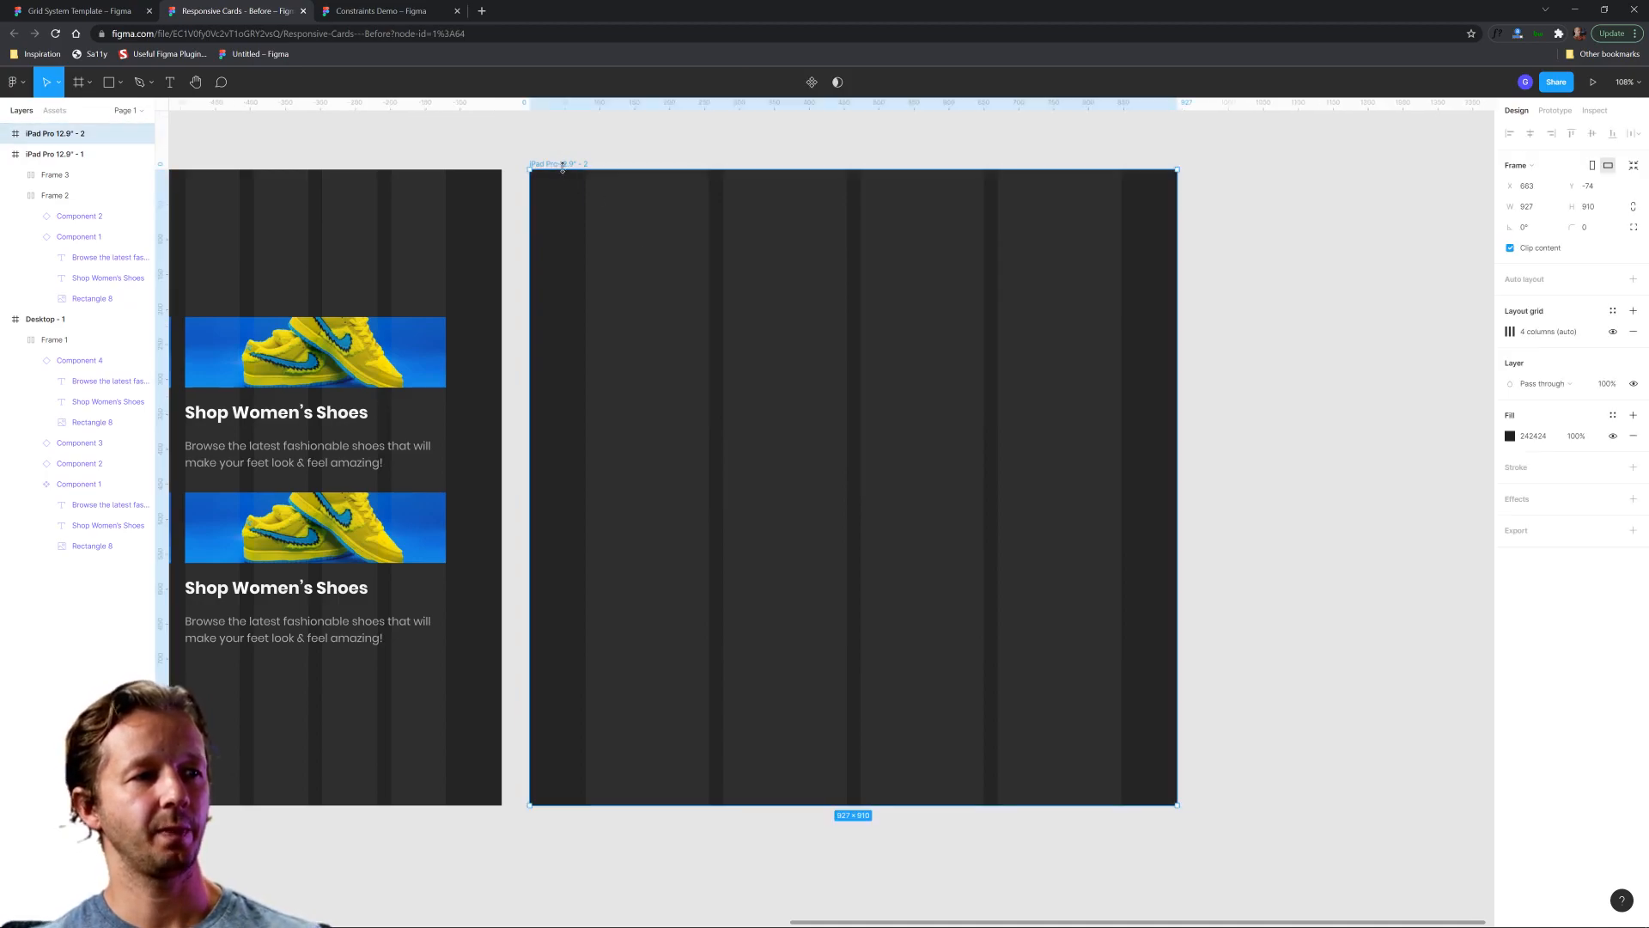
pyautogui.moveTo(1179, 293); pyautogui.dragTo(773, 331)
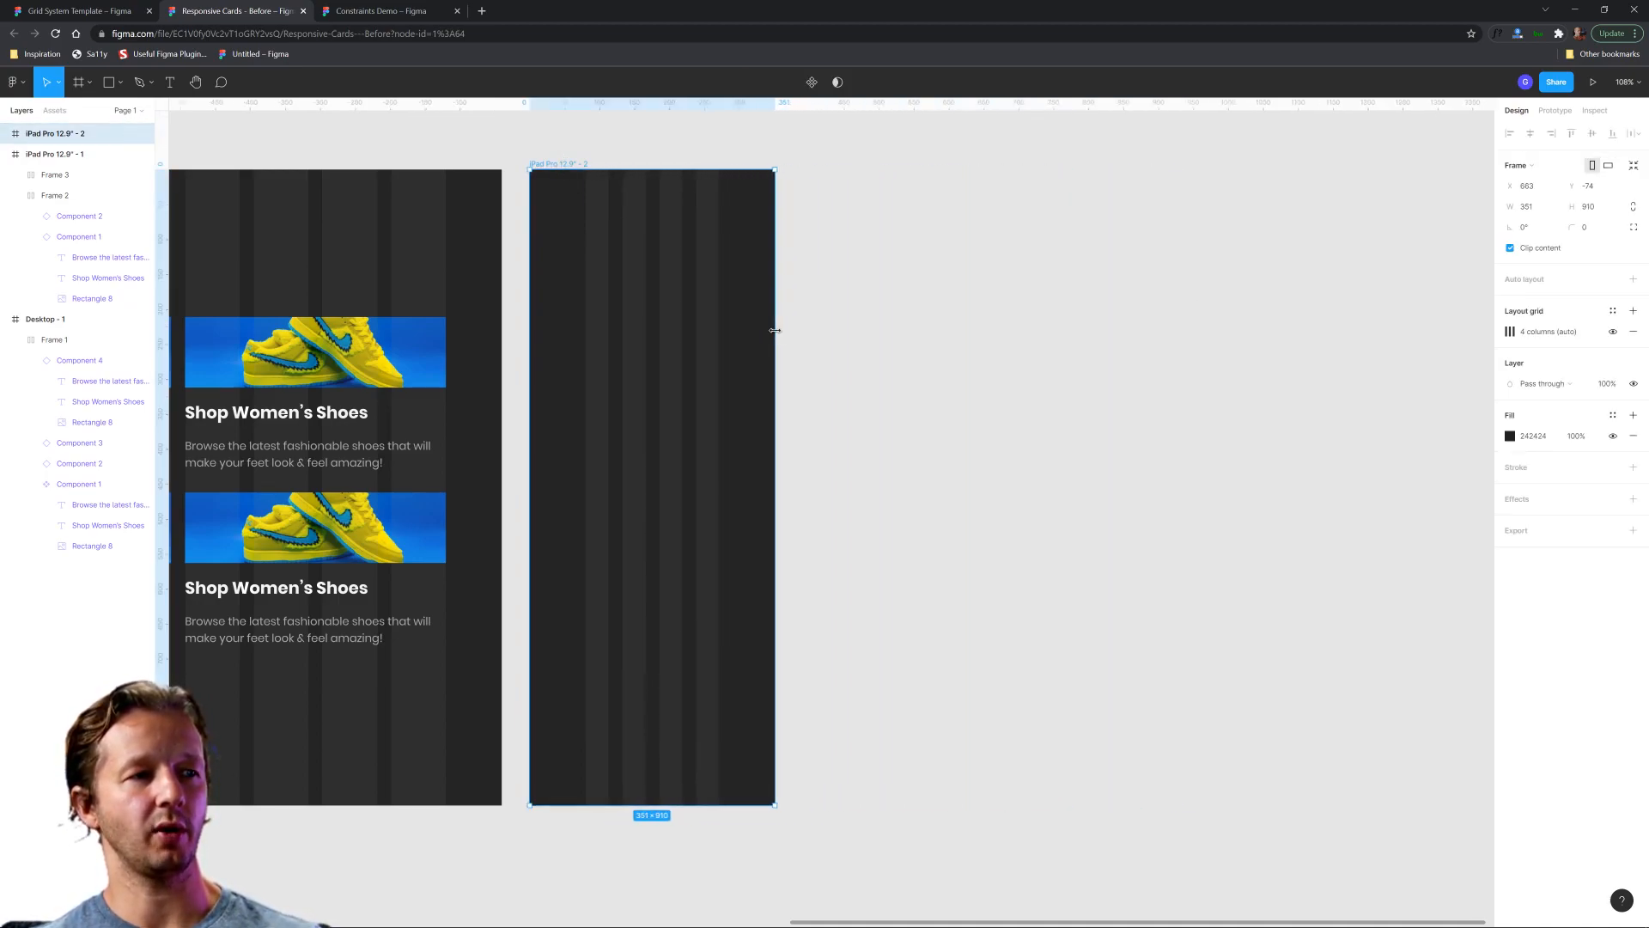
pyautogui.click(916, 312)
pyautogui.scroll(-3, 1014, 330)
pyautogui.hscroll(-3, 1014, 330)
pyautogui.scroll(2, 1064, 280)
pyautogui.click(835, 182)
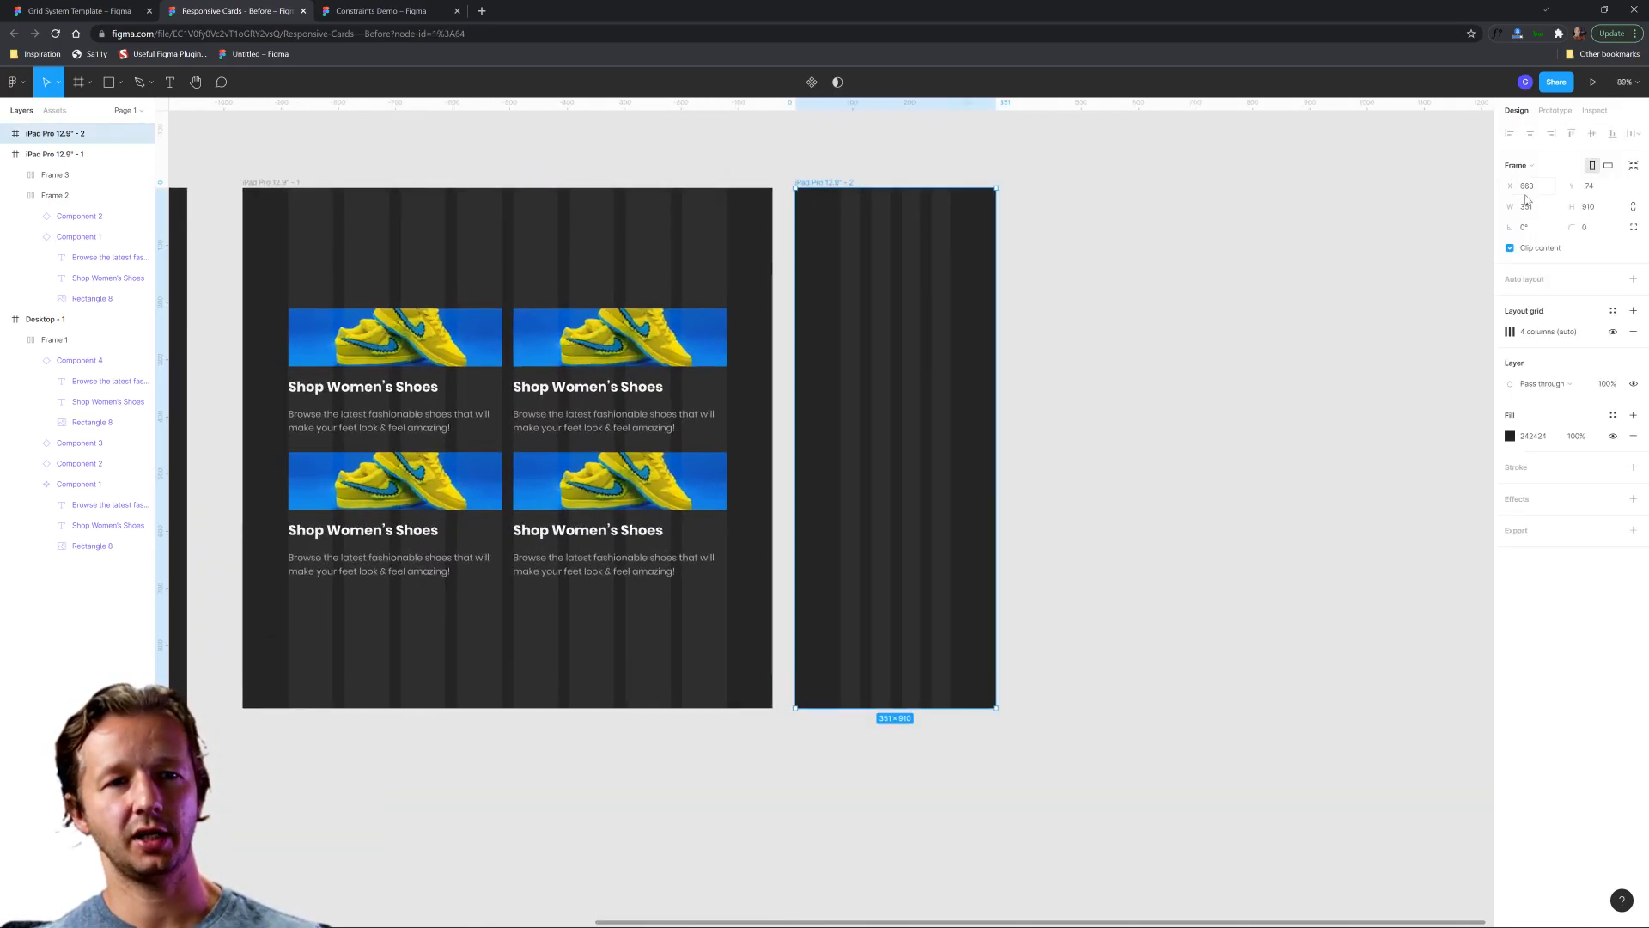
pyautogui.click(1535, 207)
pyautogui.click(1591, 211)
pyautogui.click(1271, 293)
# Try adding an iPhone 13 mini preset frame aligned beside the narrowed frame, and delete it.
pyautogui.click(77, 82)
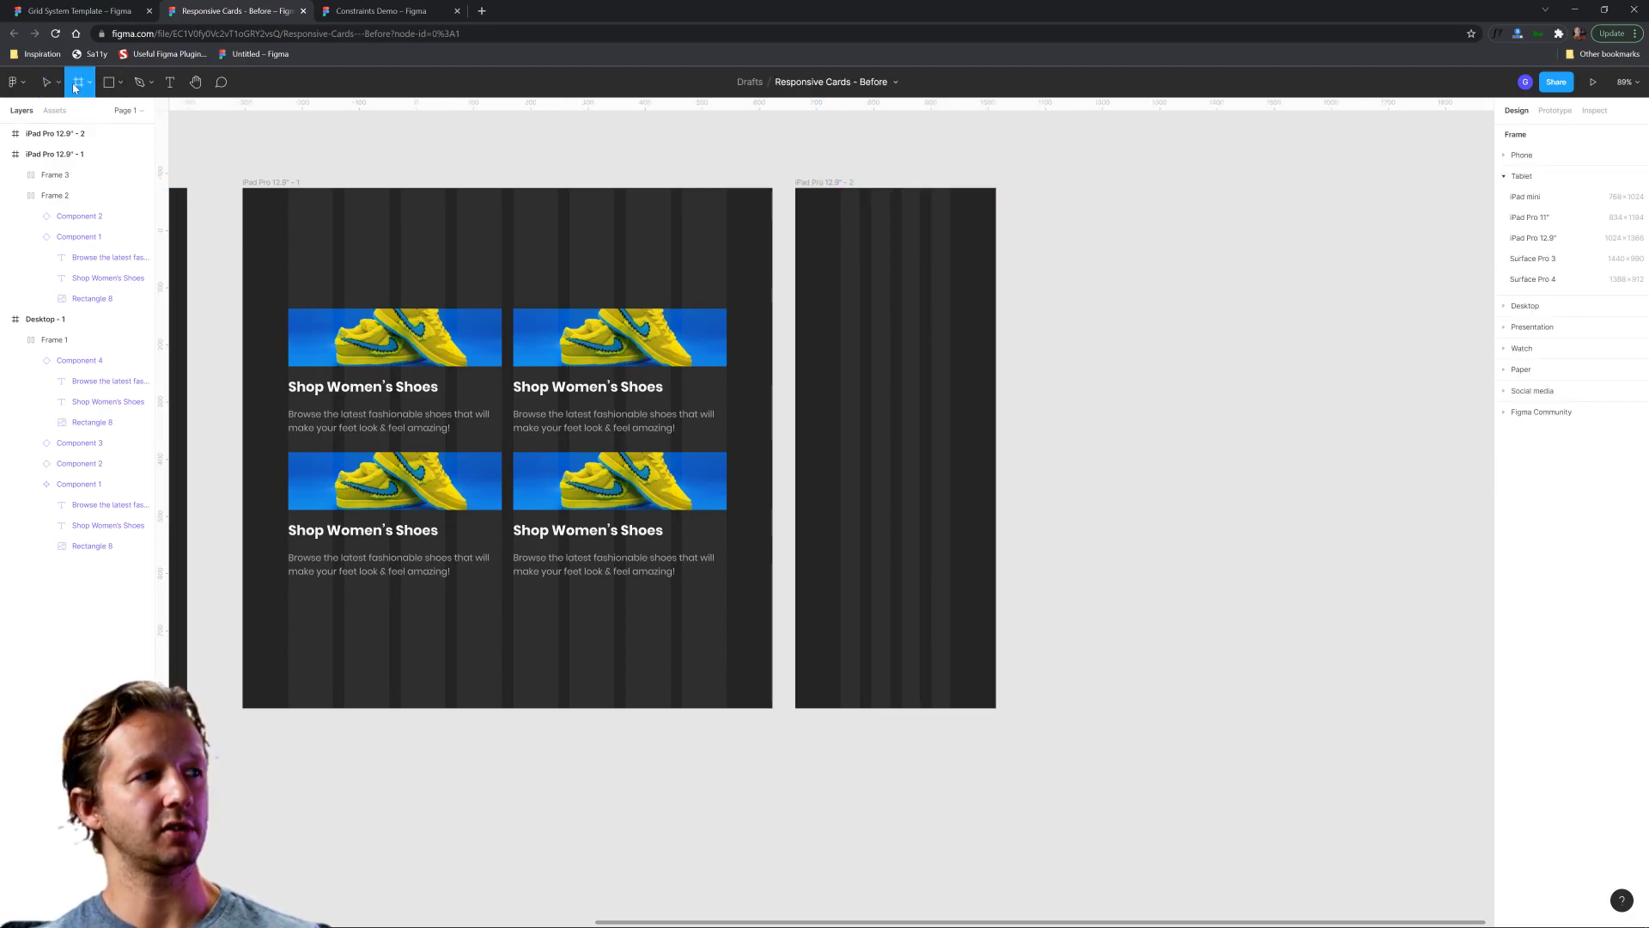
pyautogui.click(1522, 155)
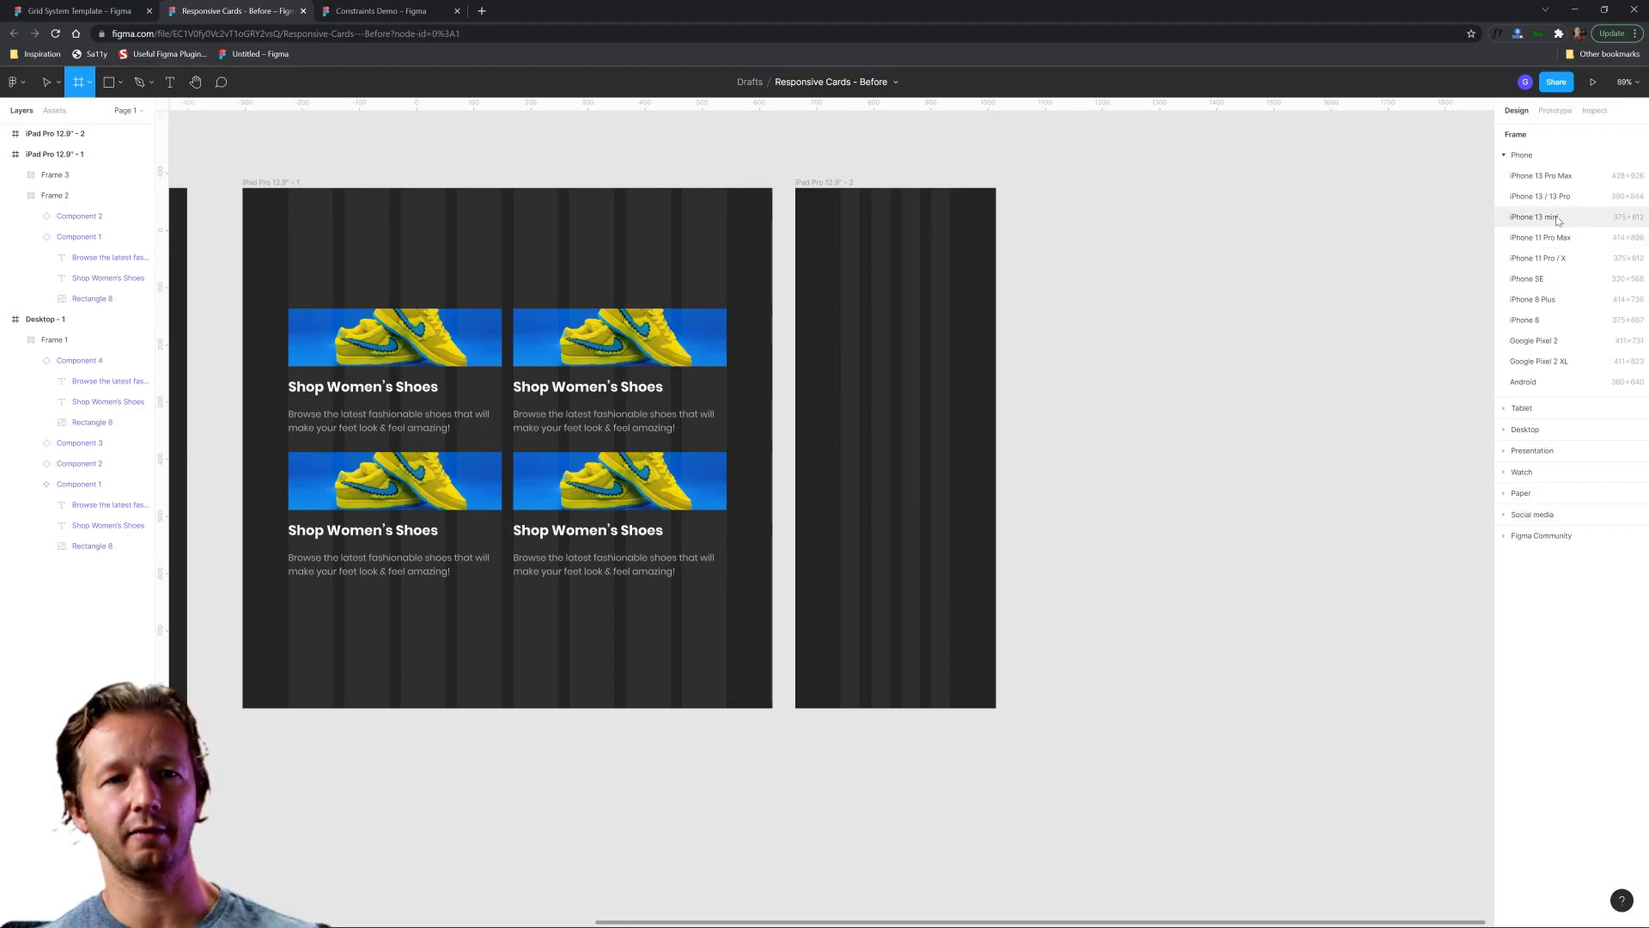
pyautogui.click(1557, 219)
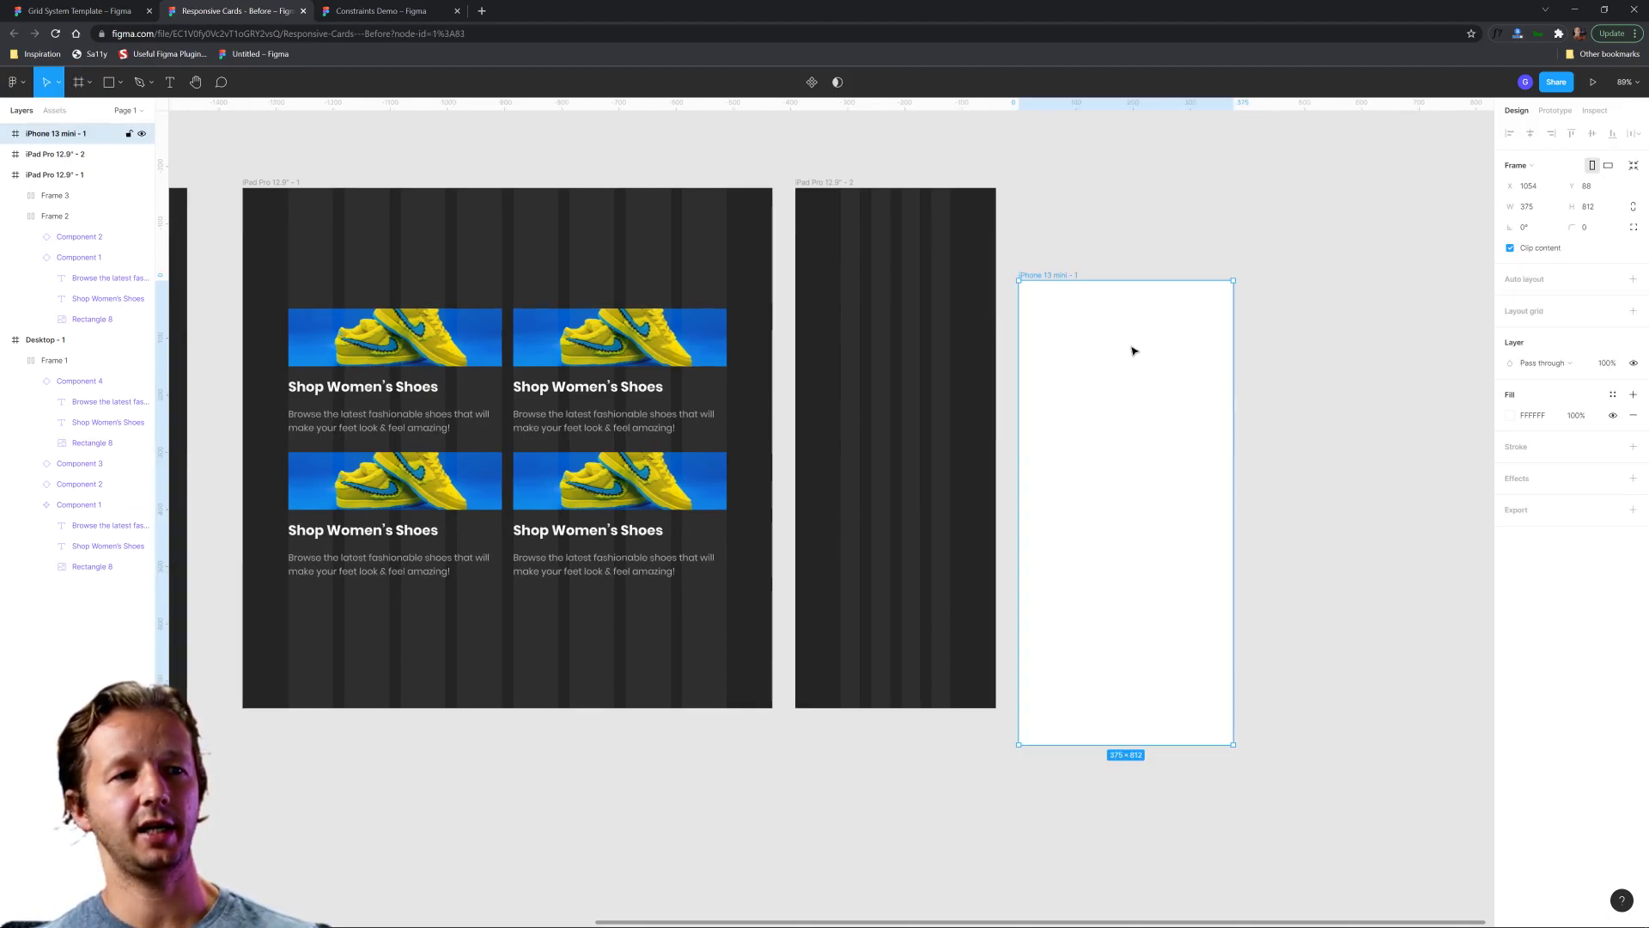
pyautogui.moveTo(1065, 268); pyautogui.dragTo(1059, 184)
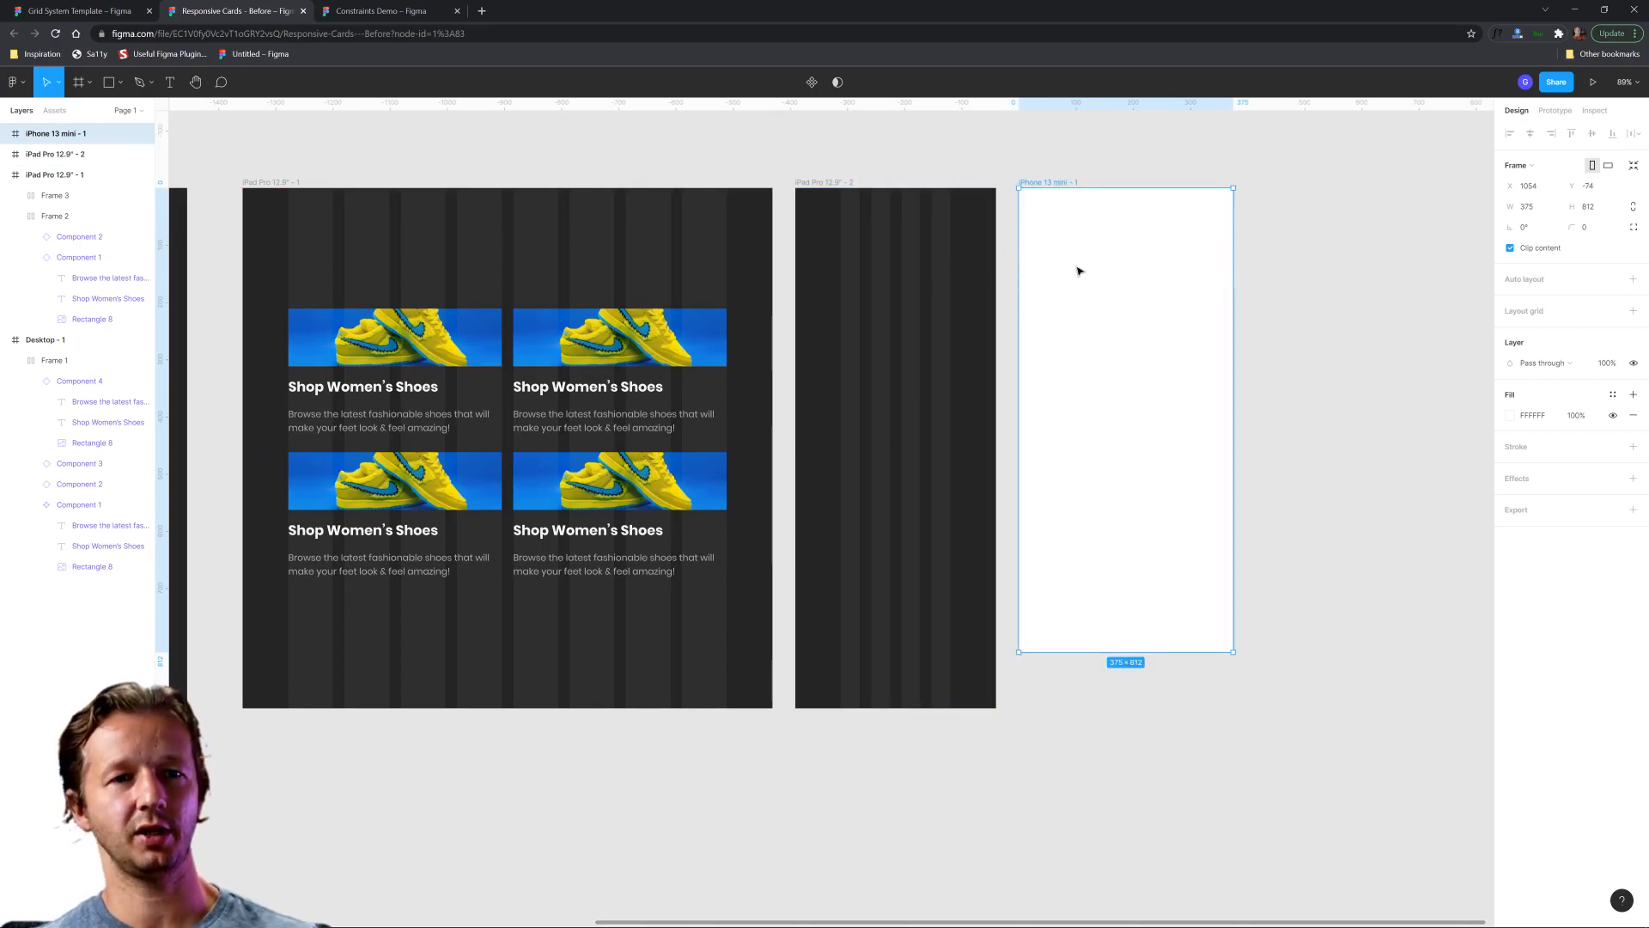
pyautogui.press('Delete')
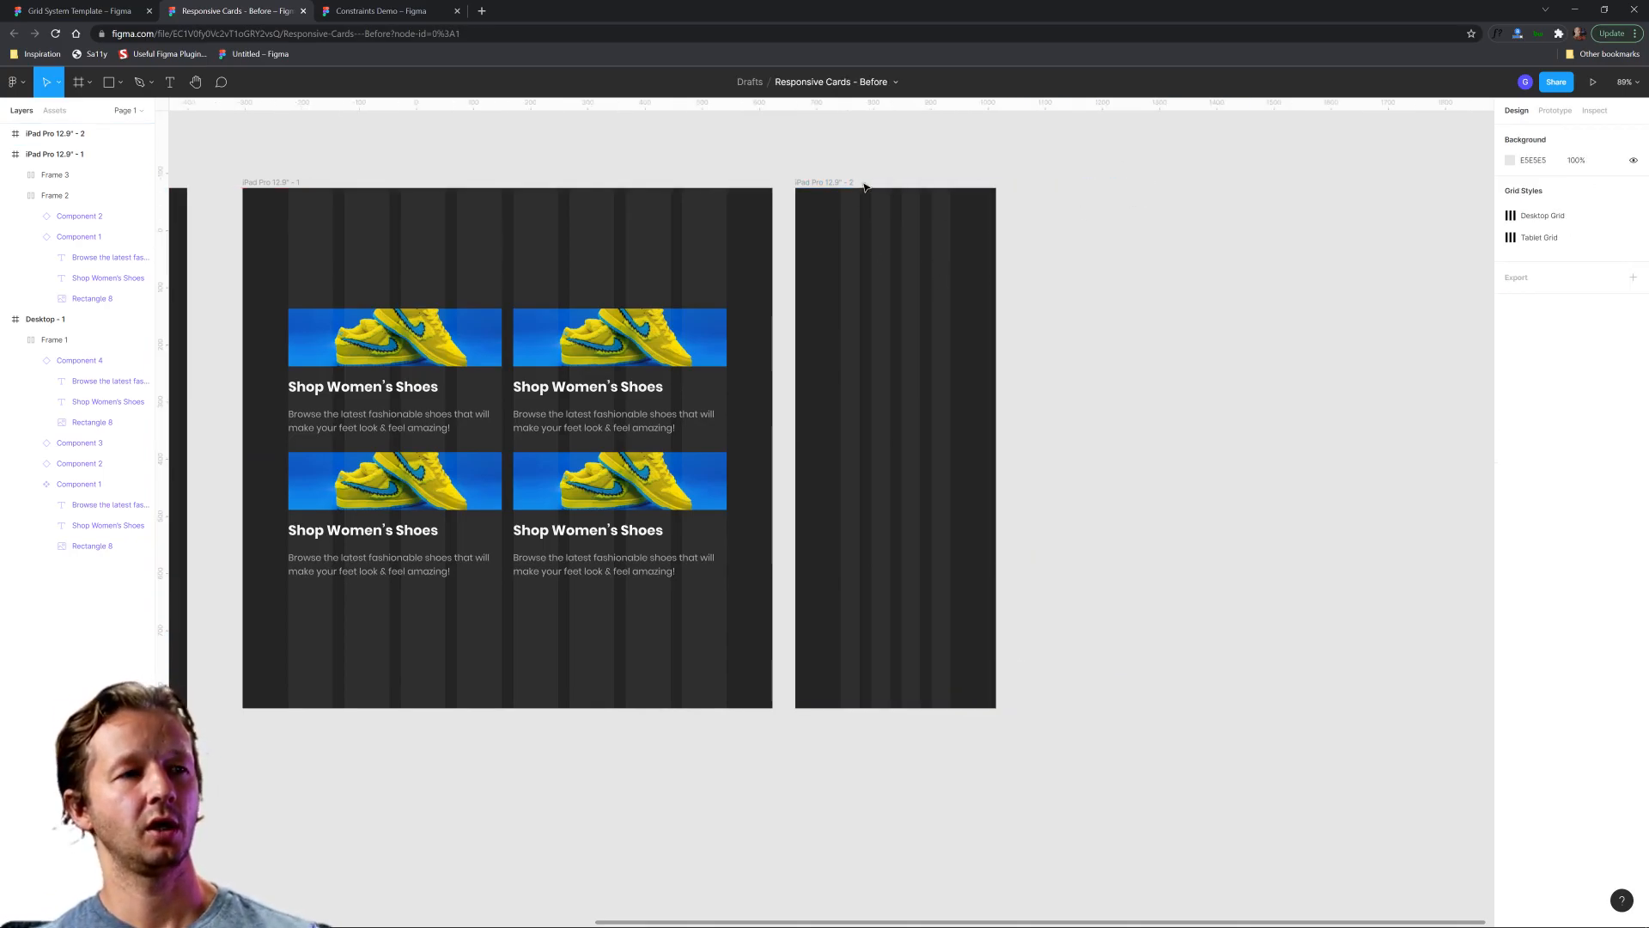
# Set the margin of the narrow frame's 4-column layout grid to 30.
pyautogui.click(841, 184)
pyautogui.scroll(3, 922, 262)
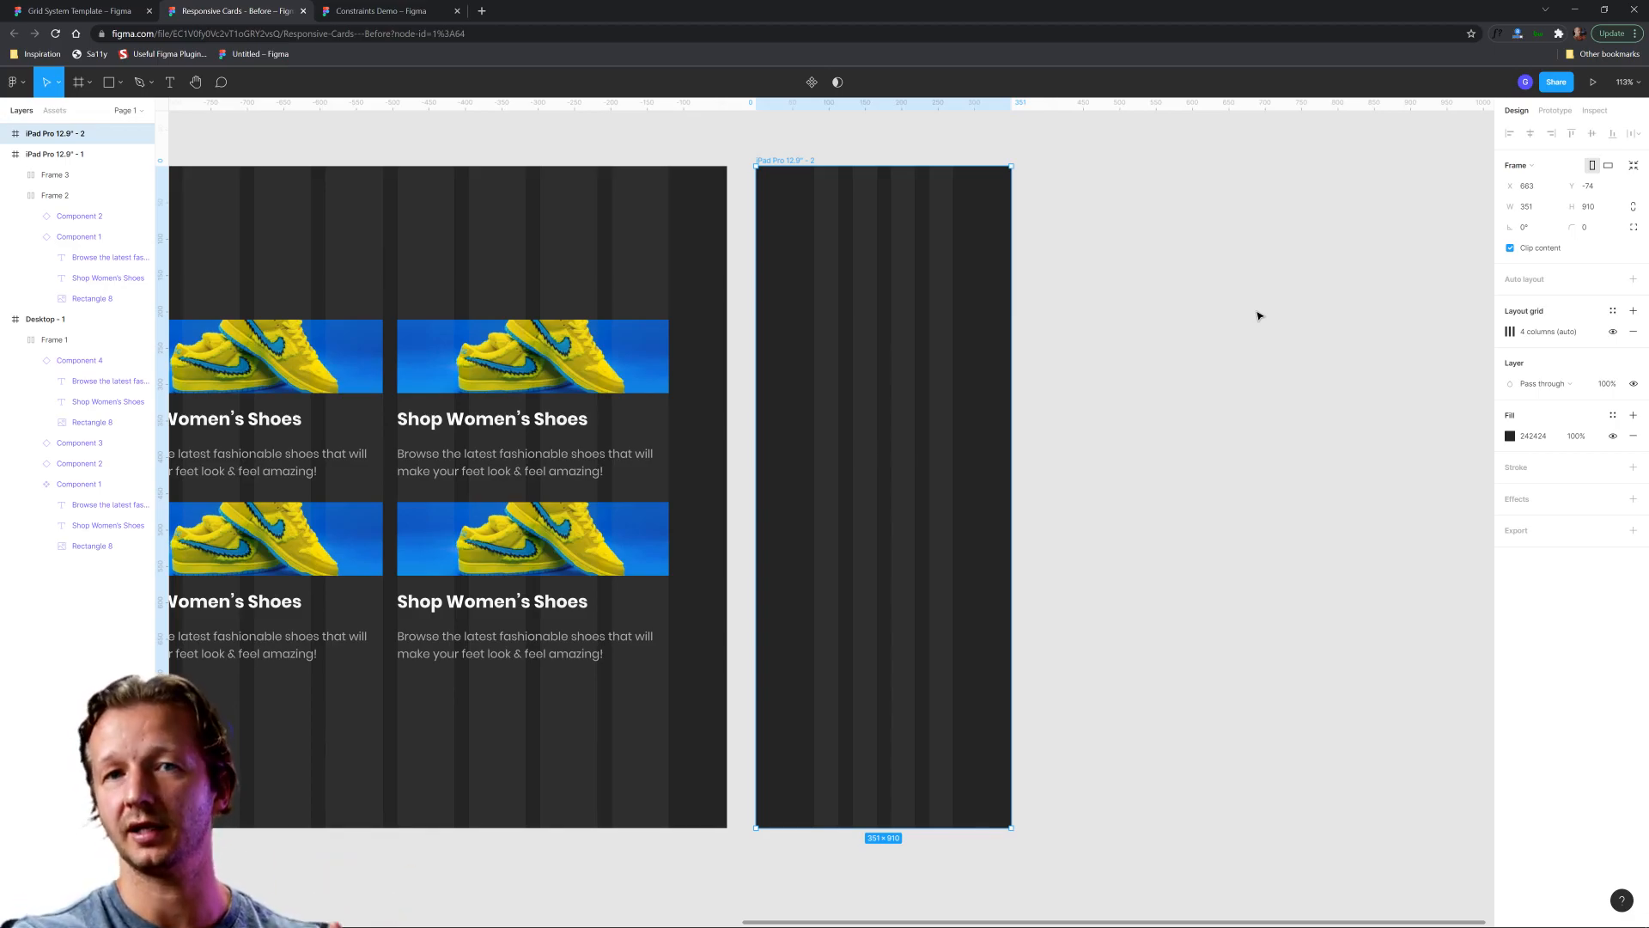
pyautogui.click(1509, 331)
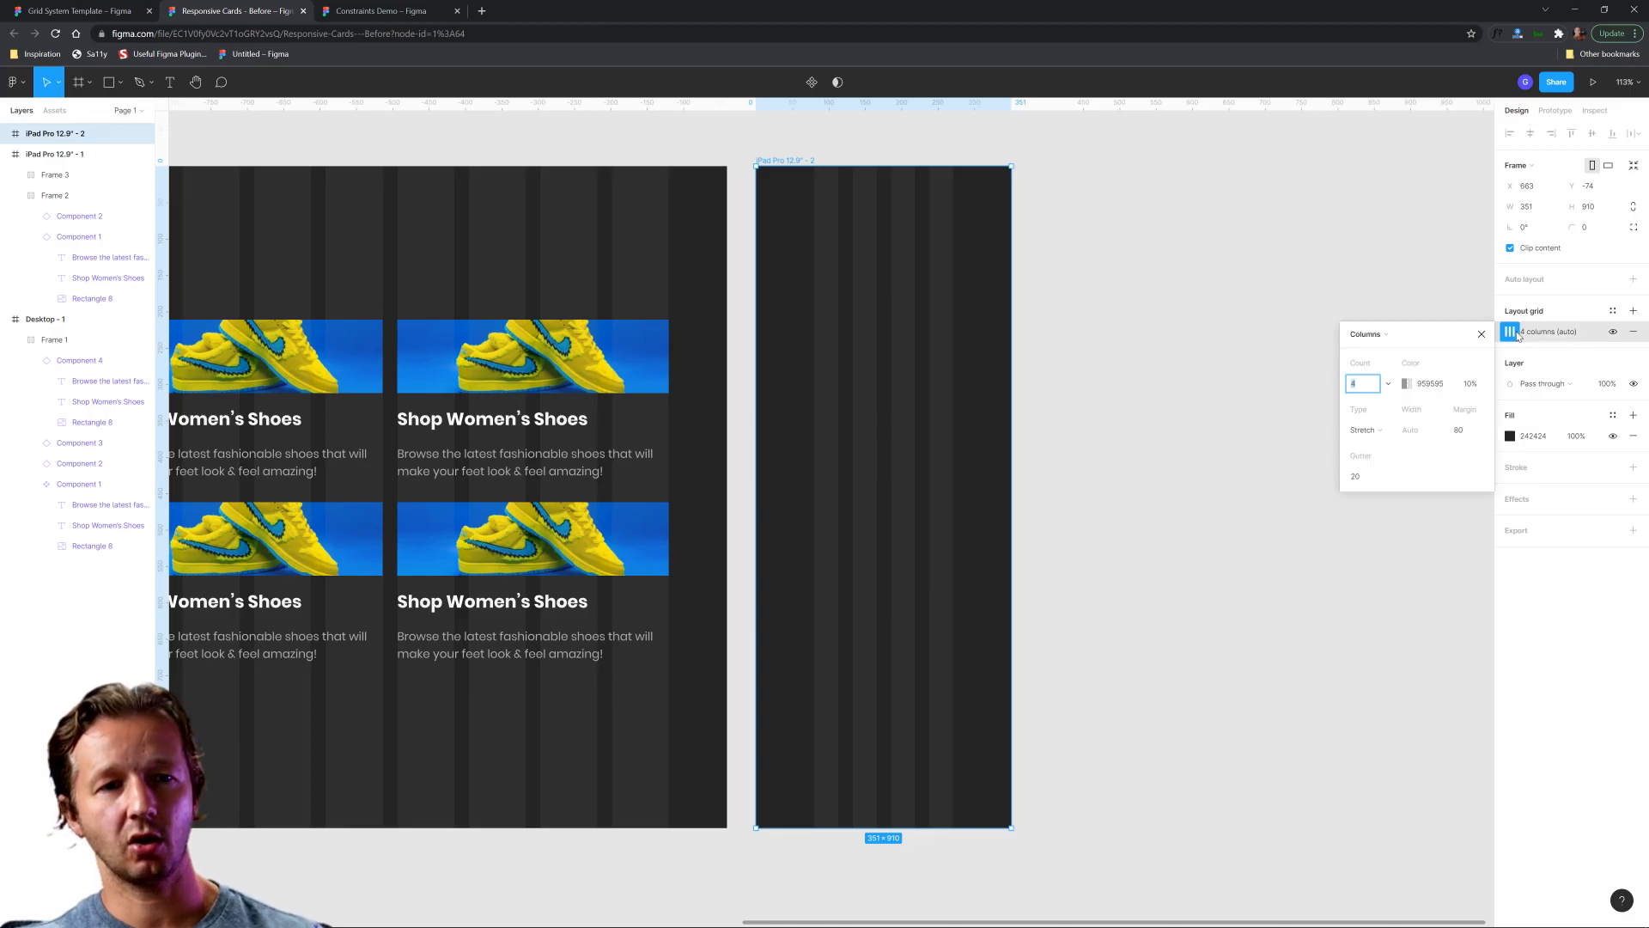
pyautogui.click(1378, 483)
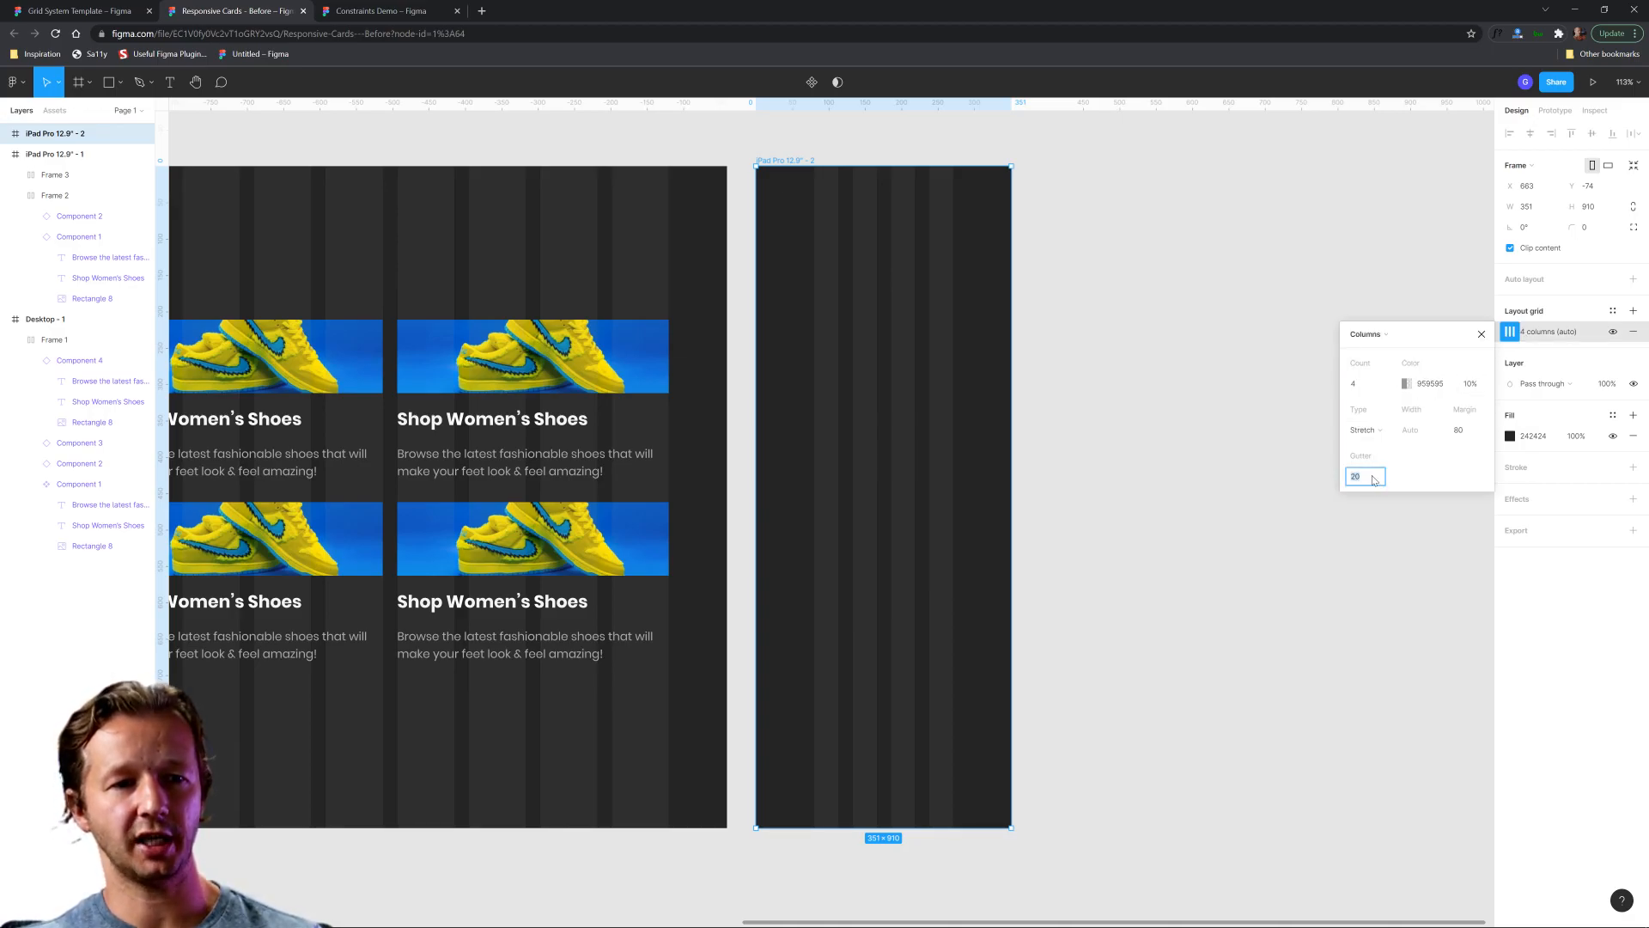
pyautogui.click(1463, 431)
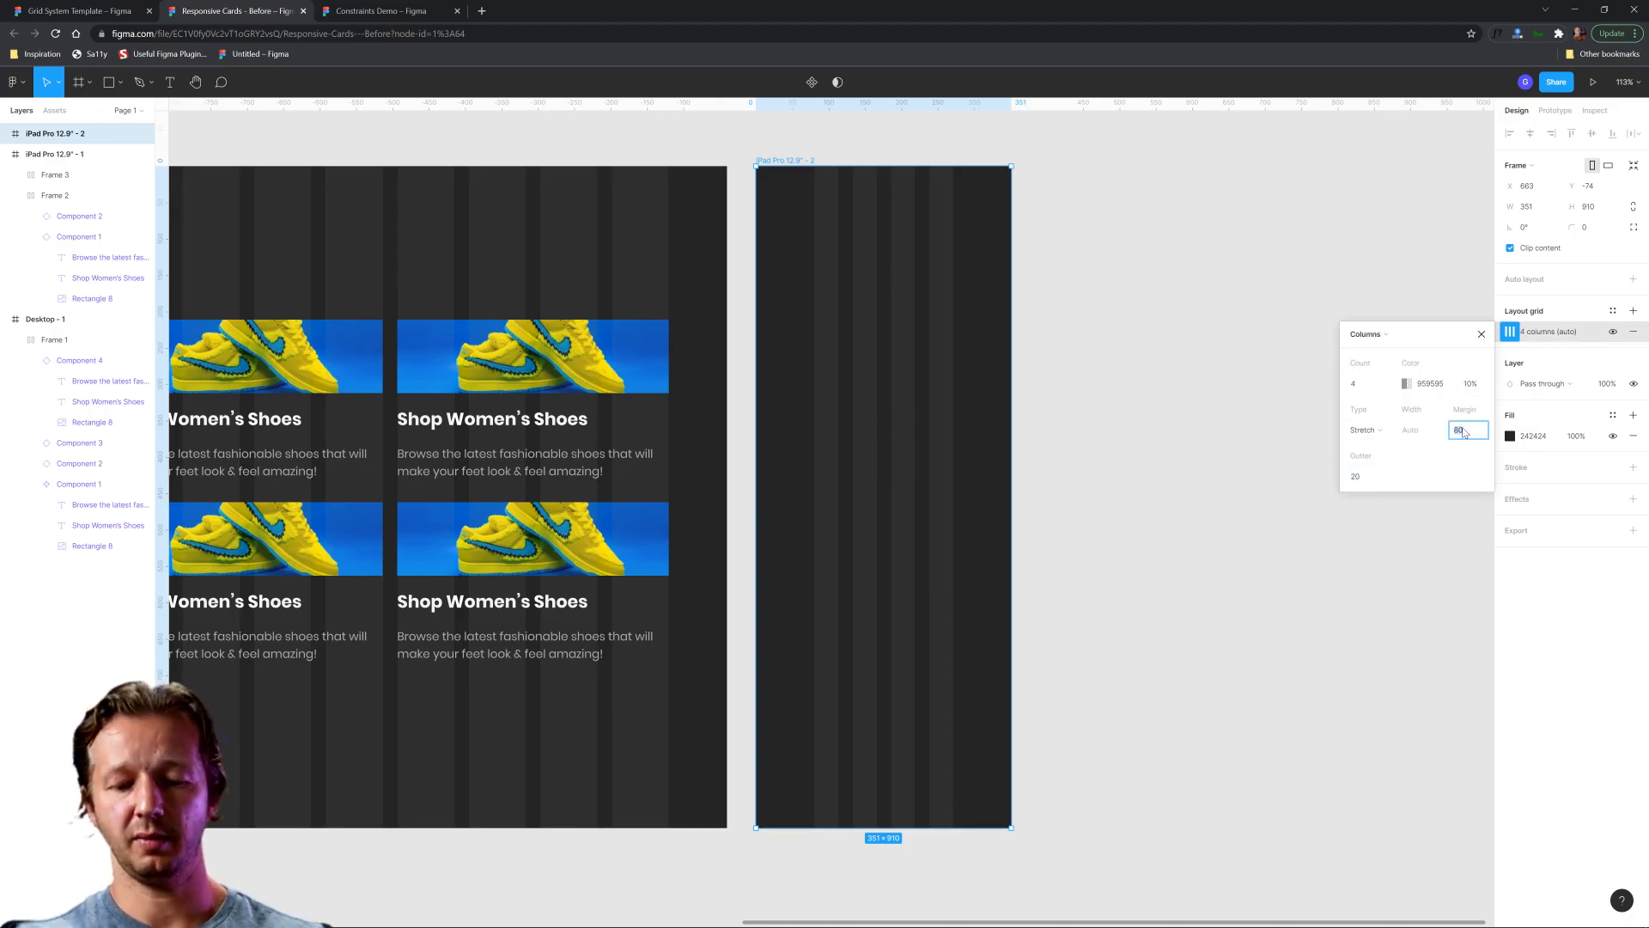
pyautogui.write('30')
pyautogui.press('Return')
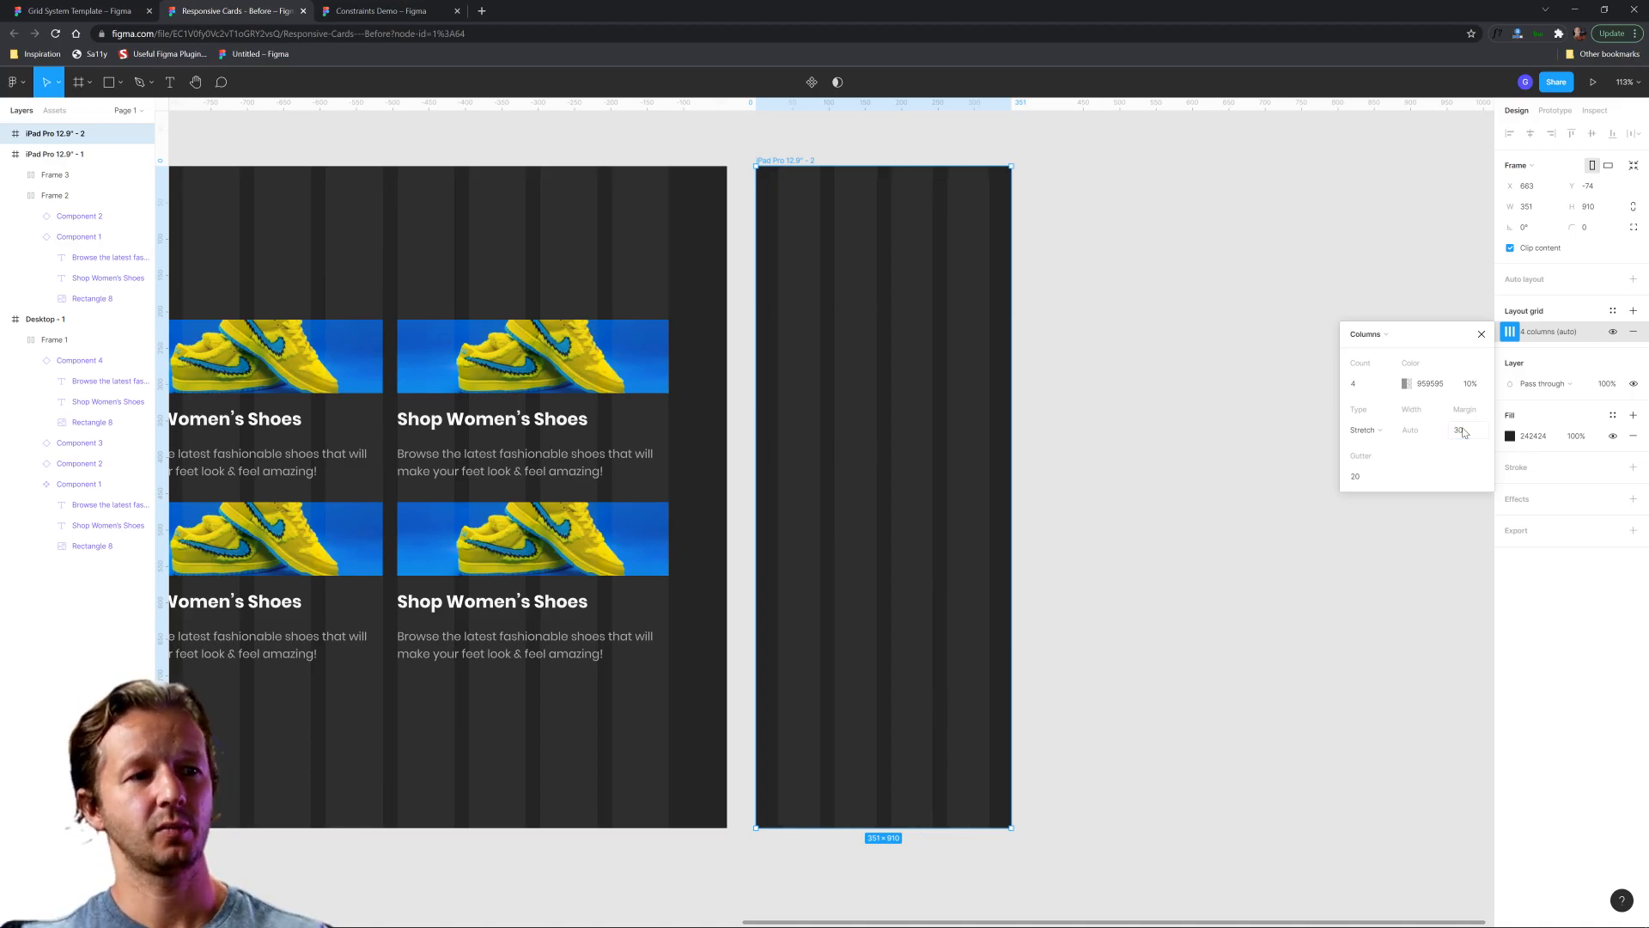
pyautogui.click(1318, 405)
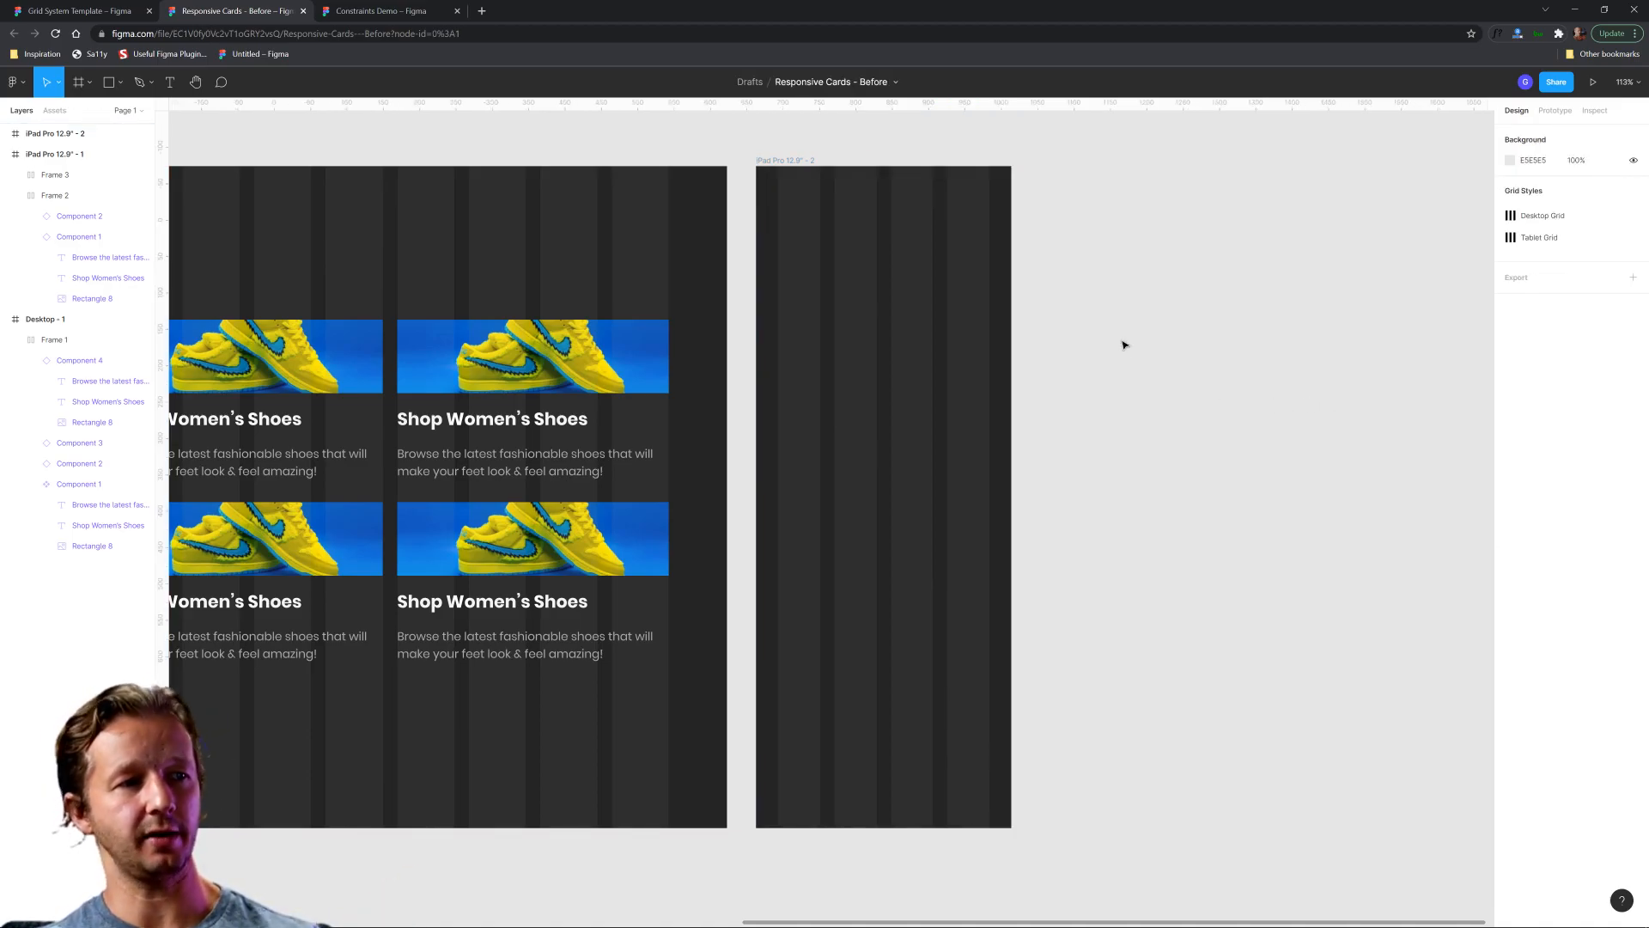
# Copy the tablet frame's upper card row into the narrow frame and delete the copy's second card.
pyautogui.scroll(-3, 1143, 365)
pyautogui.scroll(3, 1085, 372)
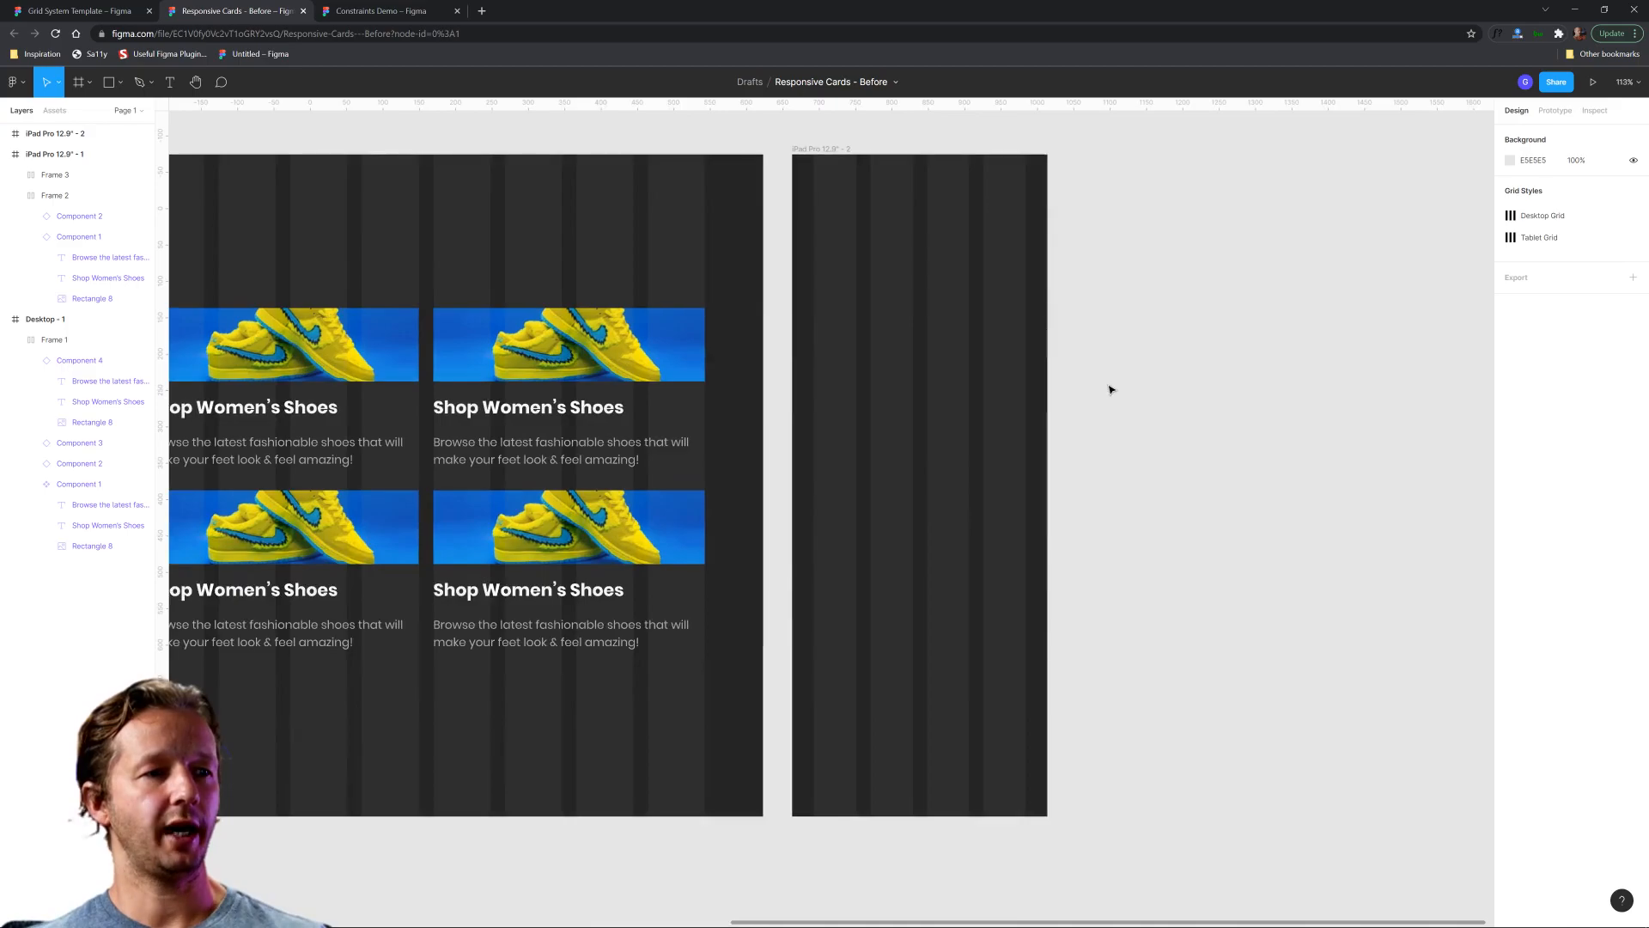
pyautogui.moveTo(1119, 395); pyautogui.dragTo(1210, 384)
pyautogui.click(756, 360)
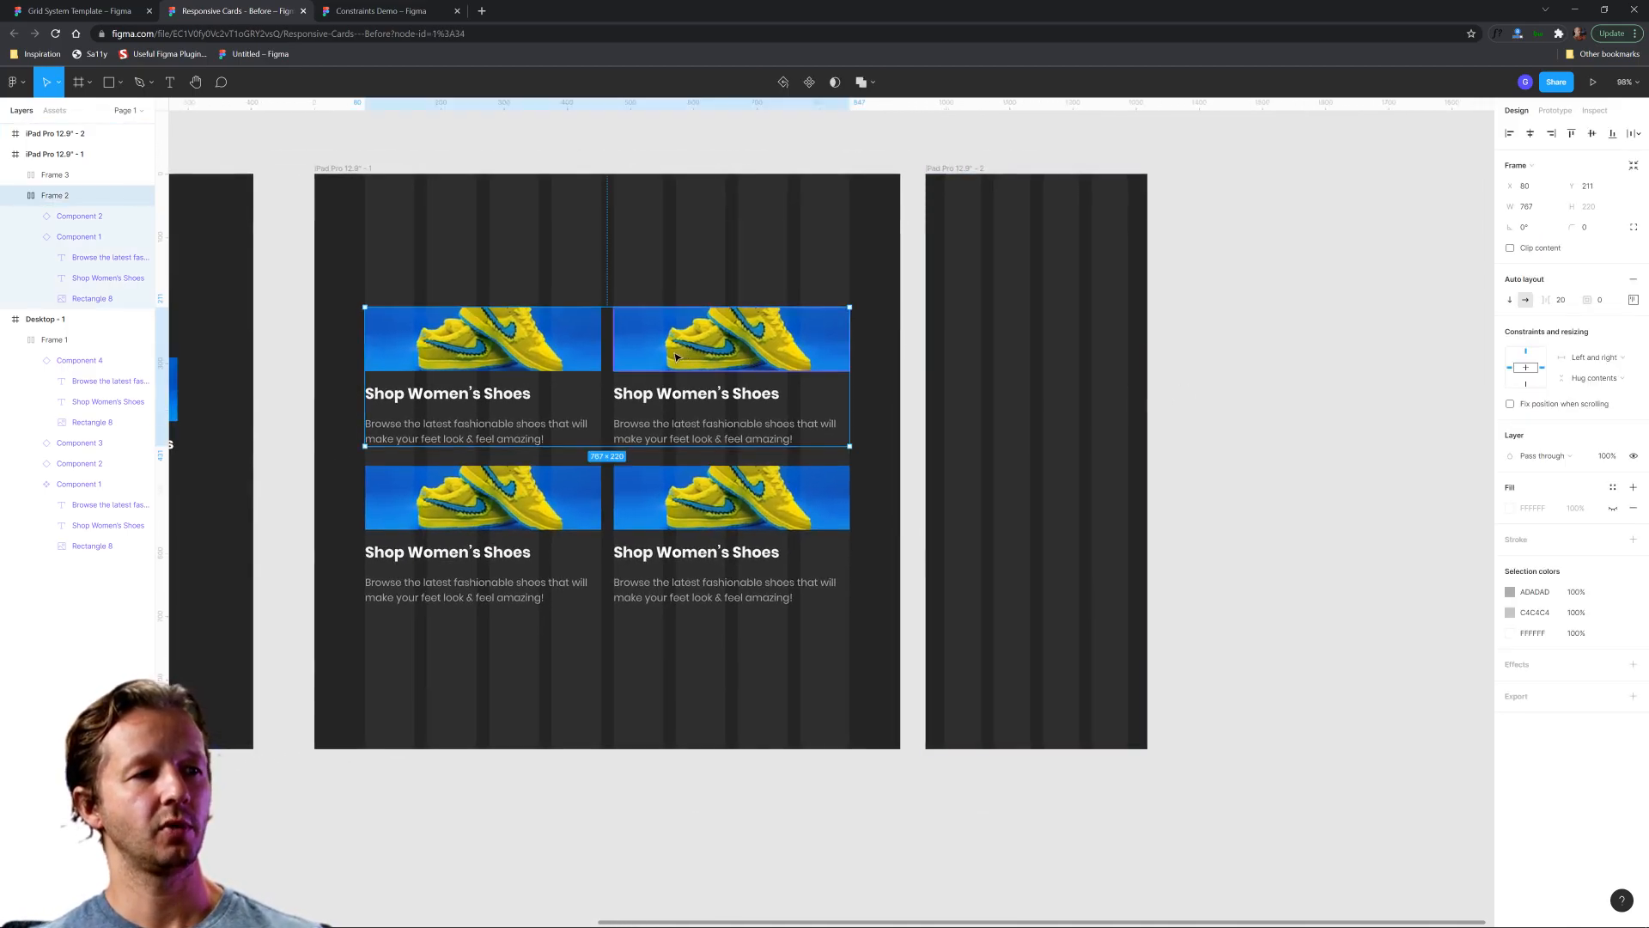
pyautogui.hotkey('ctrl', 'd')
pyautogui.moveTo(646, 360); pyautogui.dragTo(937, 363)
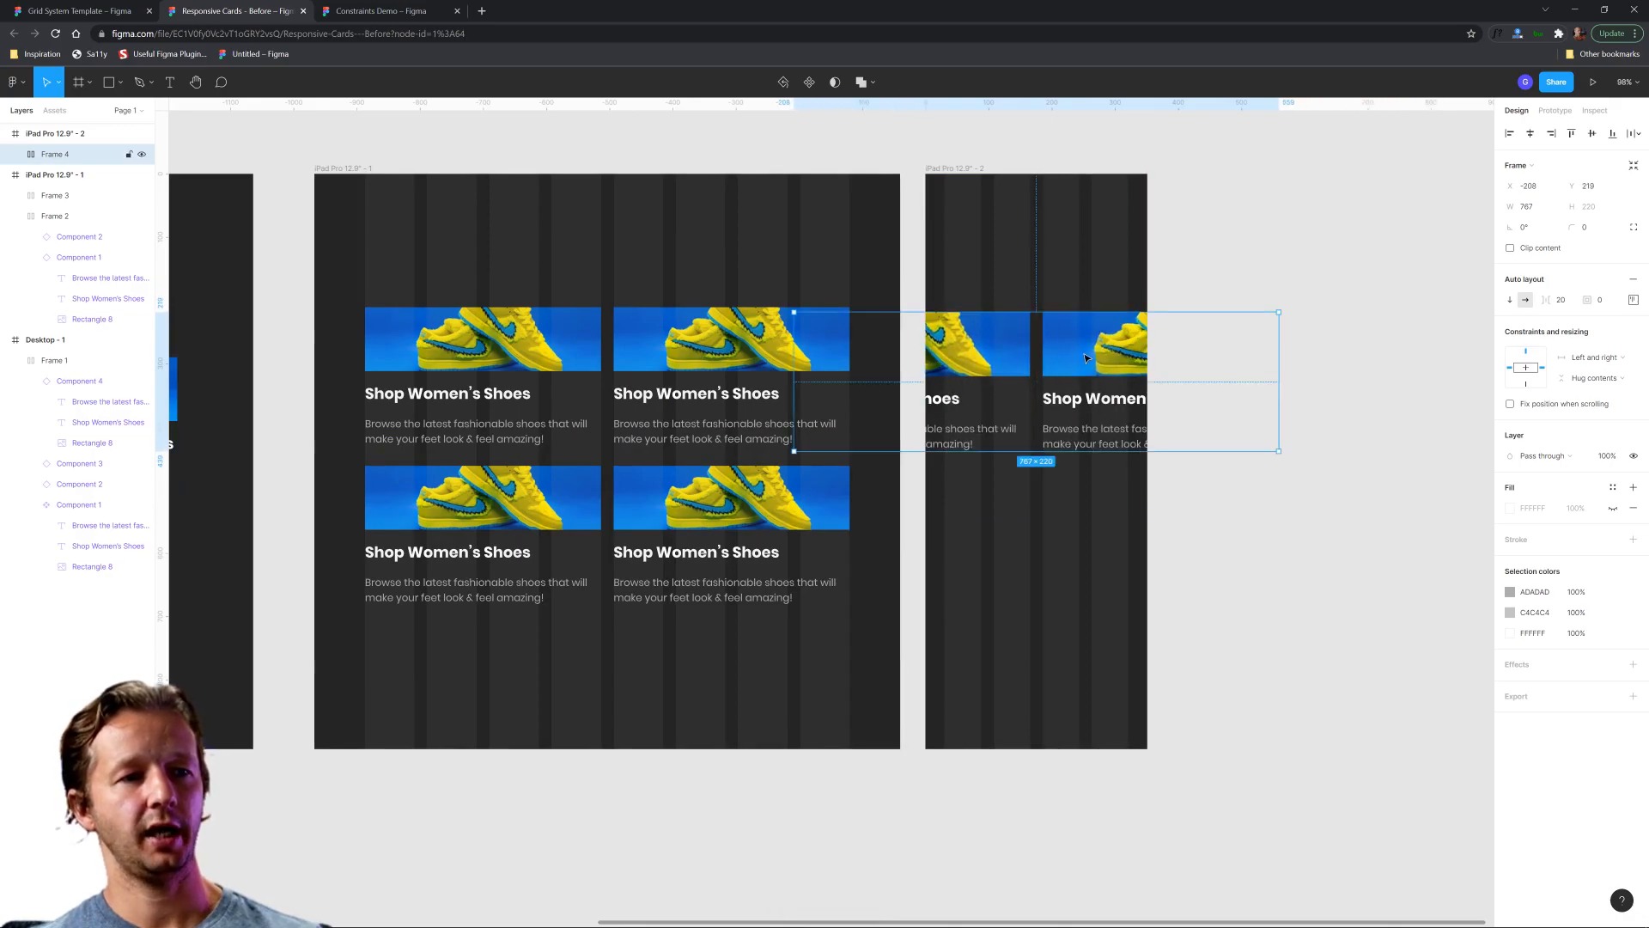
pyautogui.doubleClick(1086, 359)
pyautogui.press('Delete')
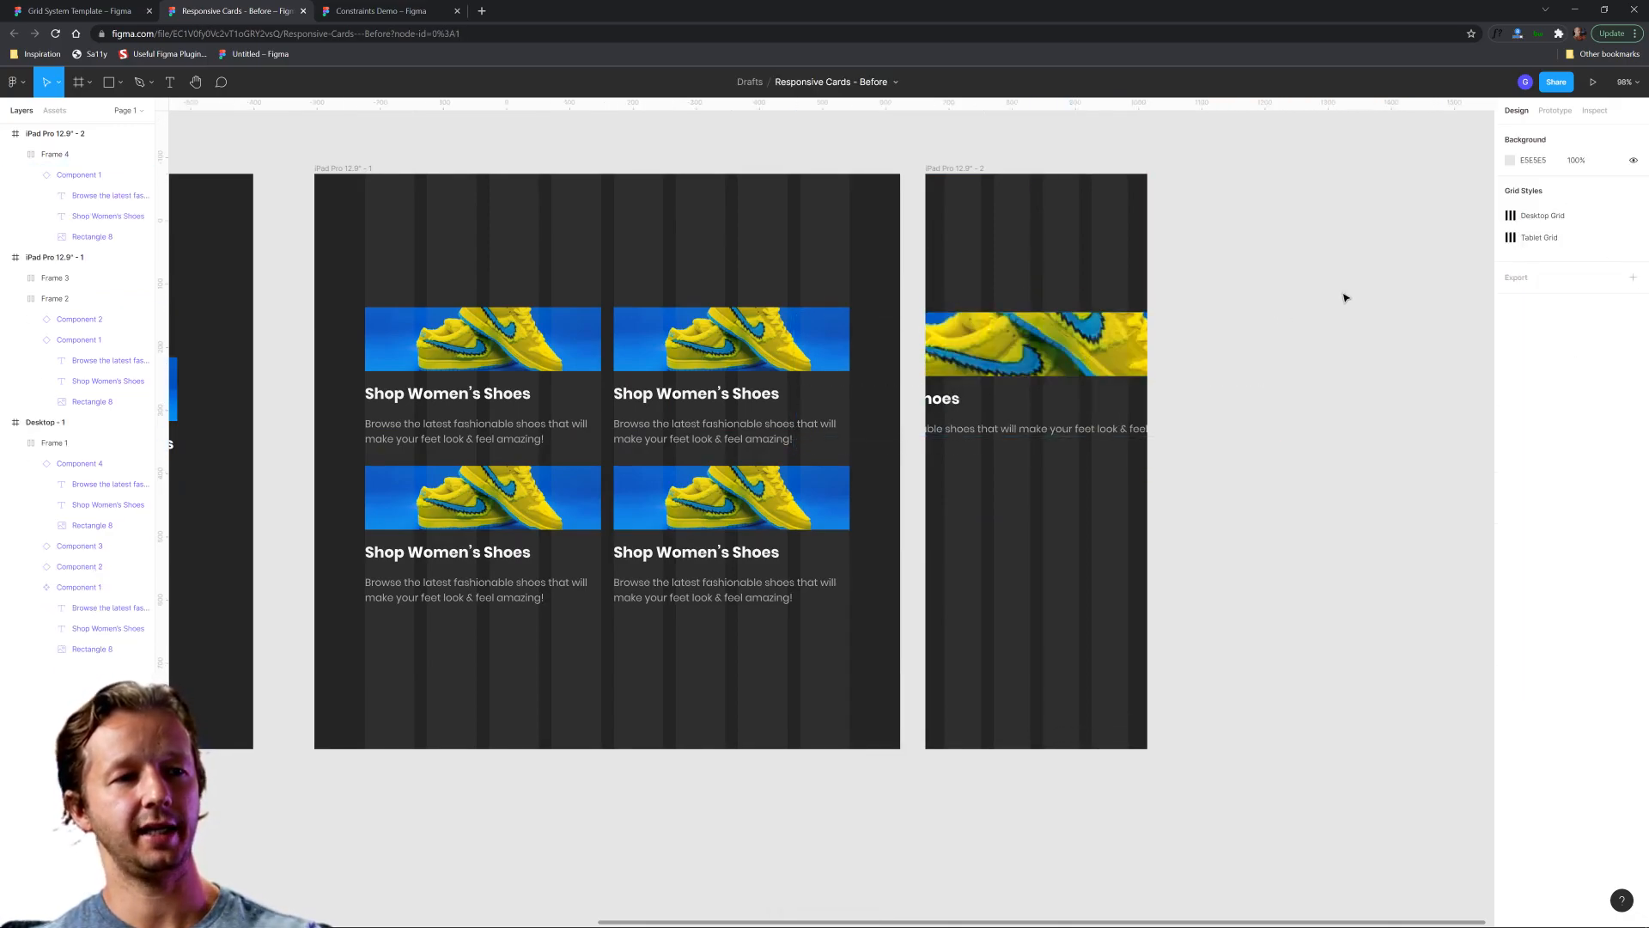
# Resize the copied card row to a width of 291 between the grid margins and place it at about Y 178.
pyautogui.click(1251, 364)
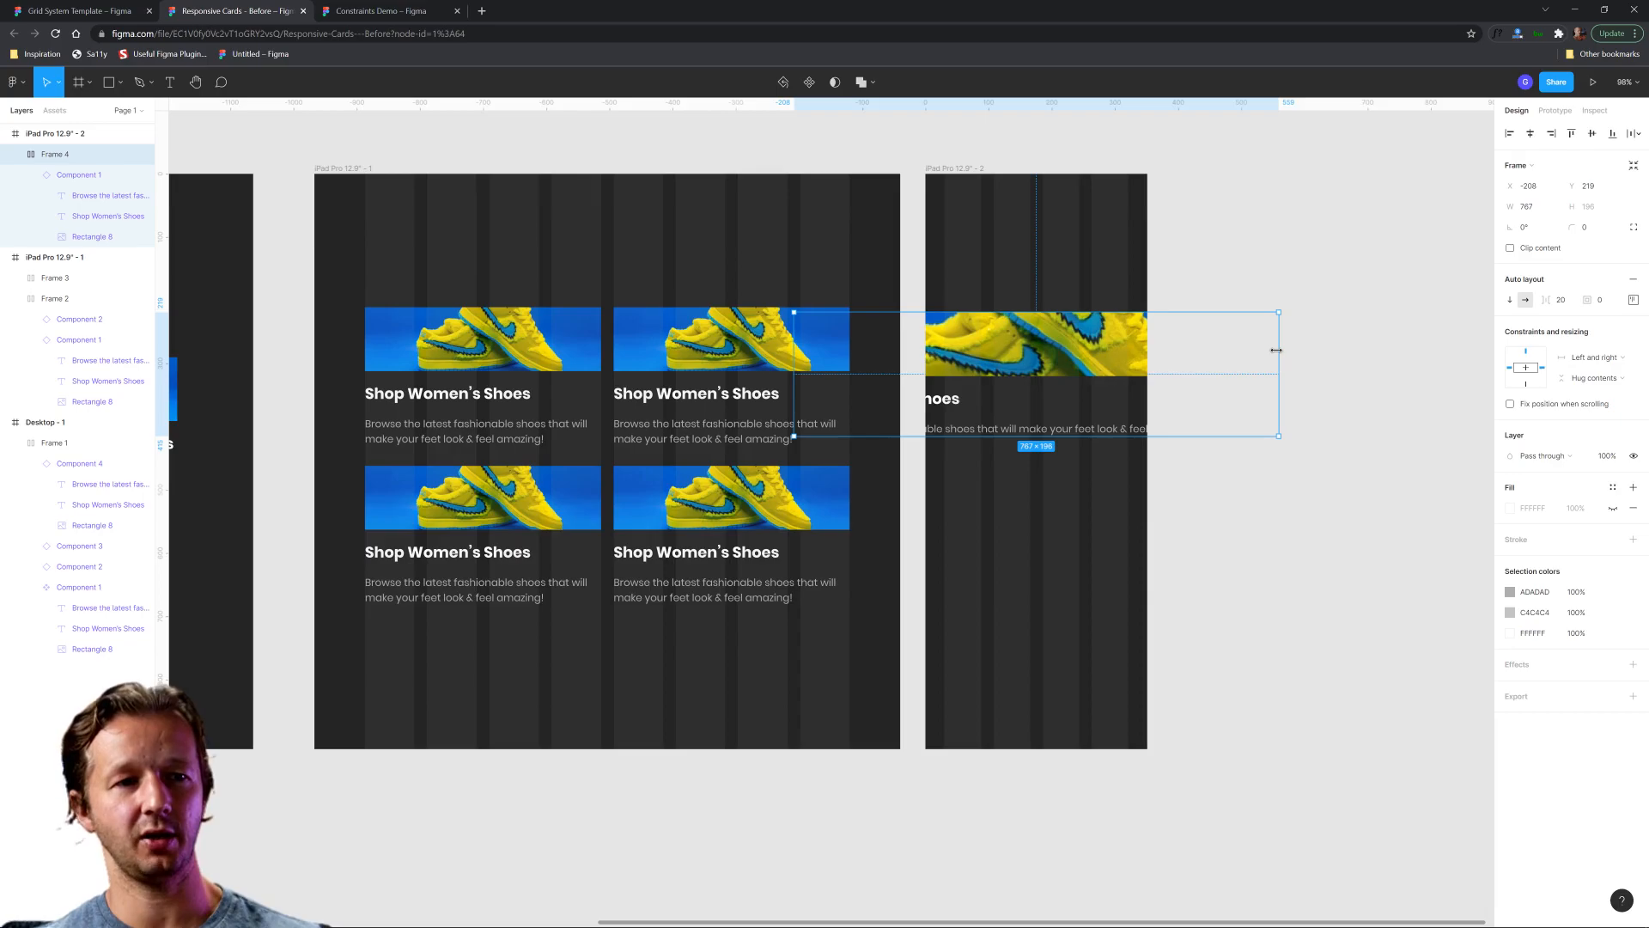
pyautogui.moveTo(1277, 350); pyautogui.dragTo(1124, 353)
pyautogui.scroll(3, 1071, 329)
pyautogui.moveTo(1001, 353); pyautogui.dragTo(1001, 299)
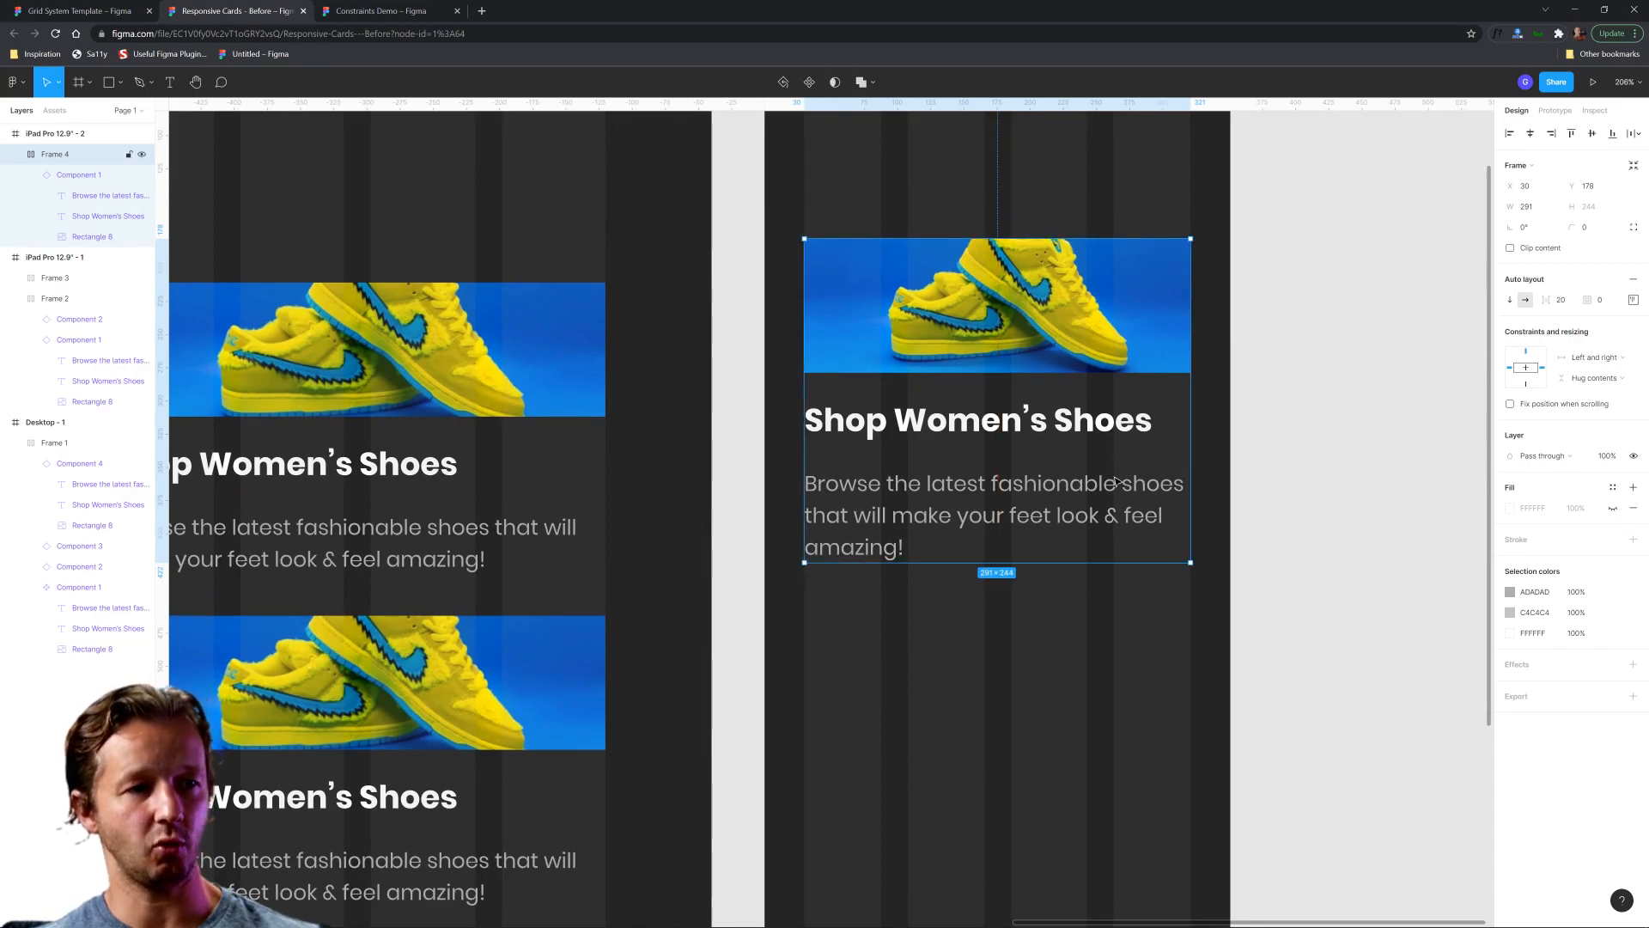
# Compare the card layouts across the desktop, tablet and narrow frames.
pyautogui.scroll(-5, 1317, 415)
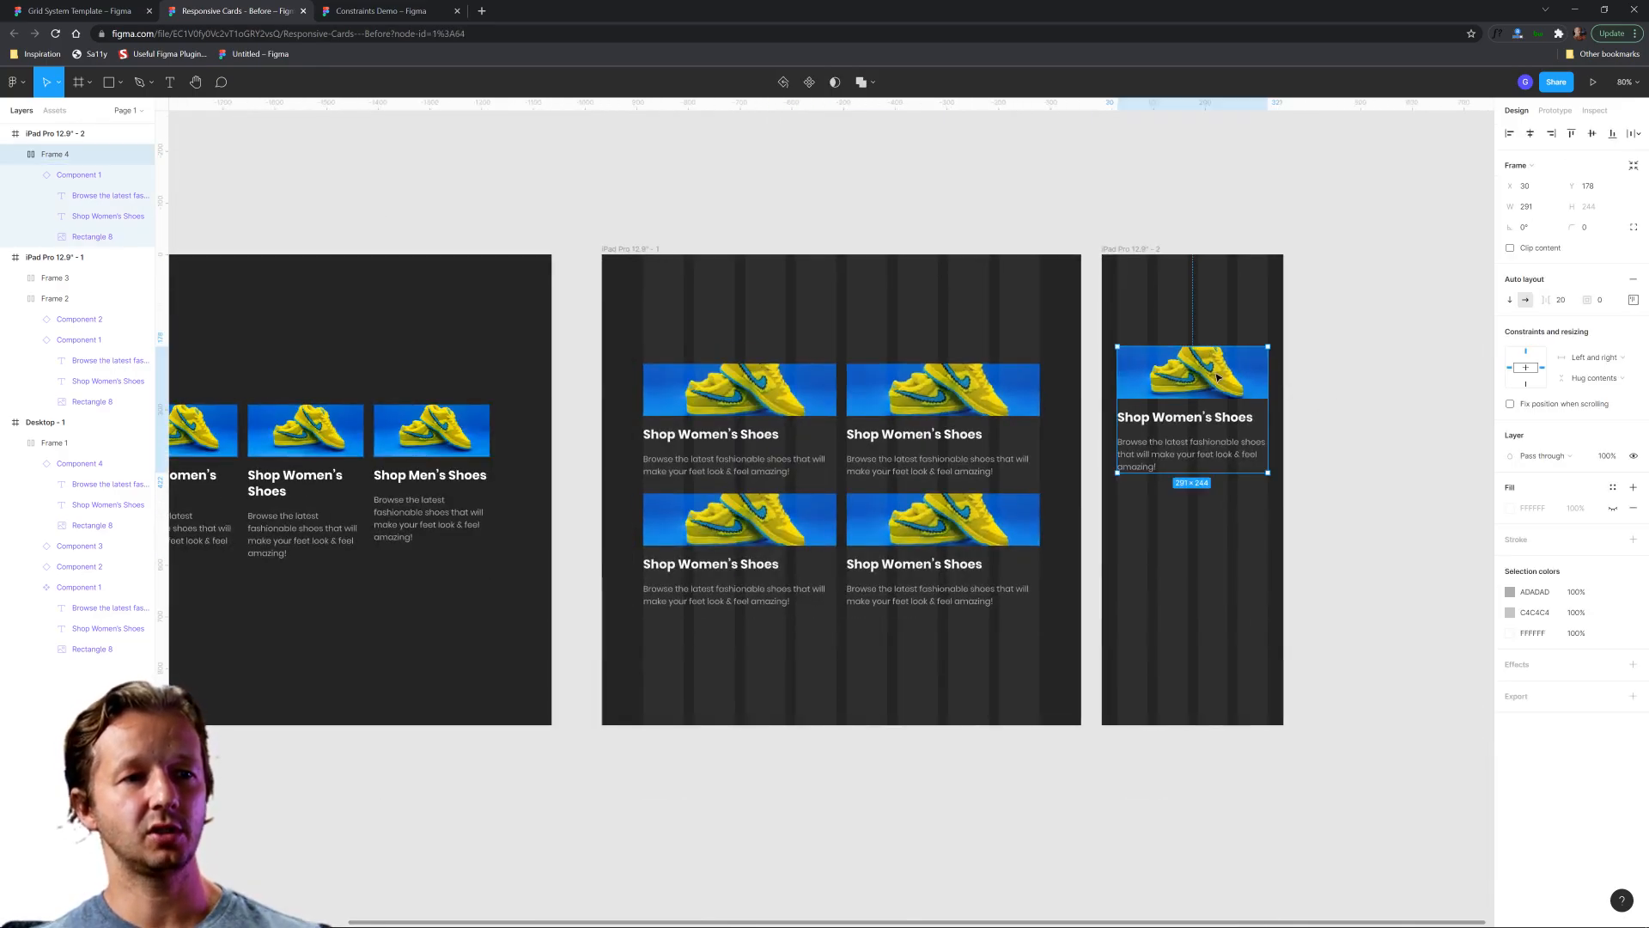
pyautogui.moveTo(899, 508); pyautogui.dragTo(1020, 439)
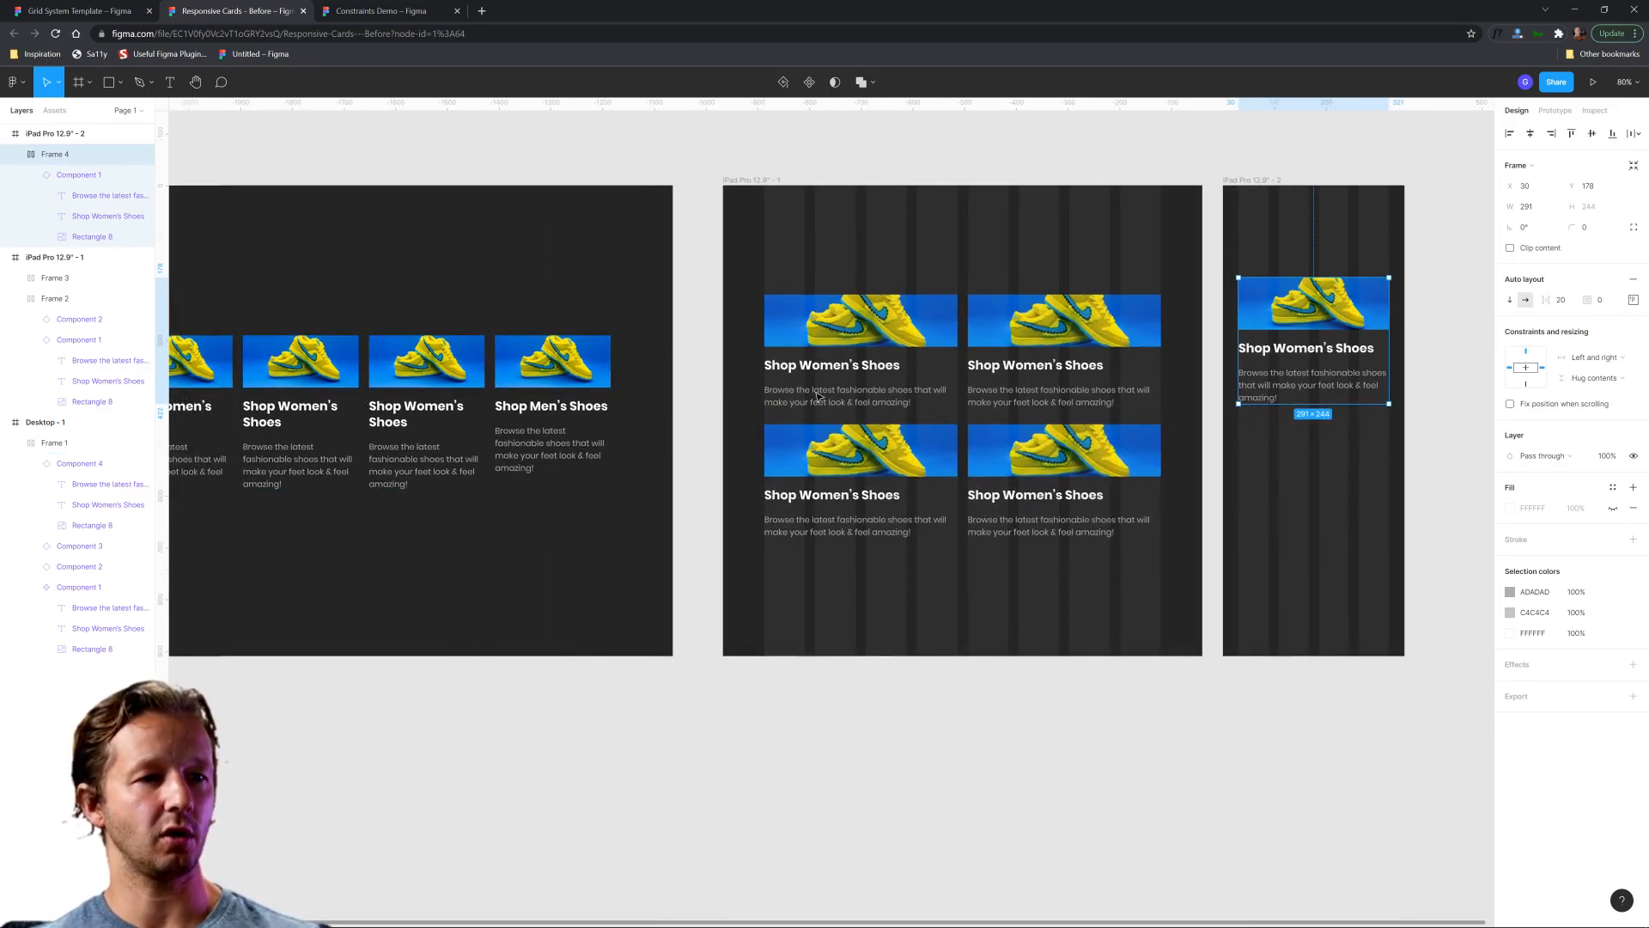
pyautogui.moveTo(1283, 437); pyautogui.dragTo(937, 439)
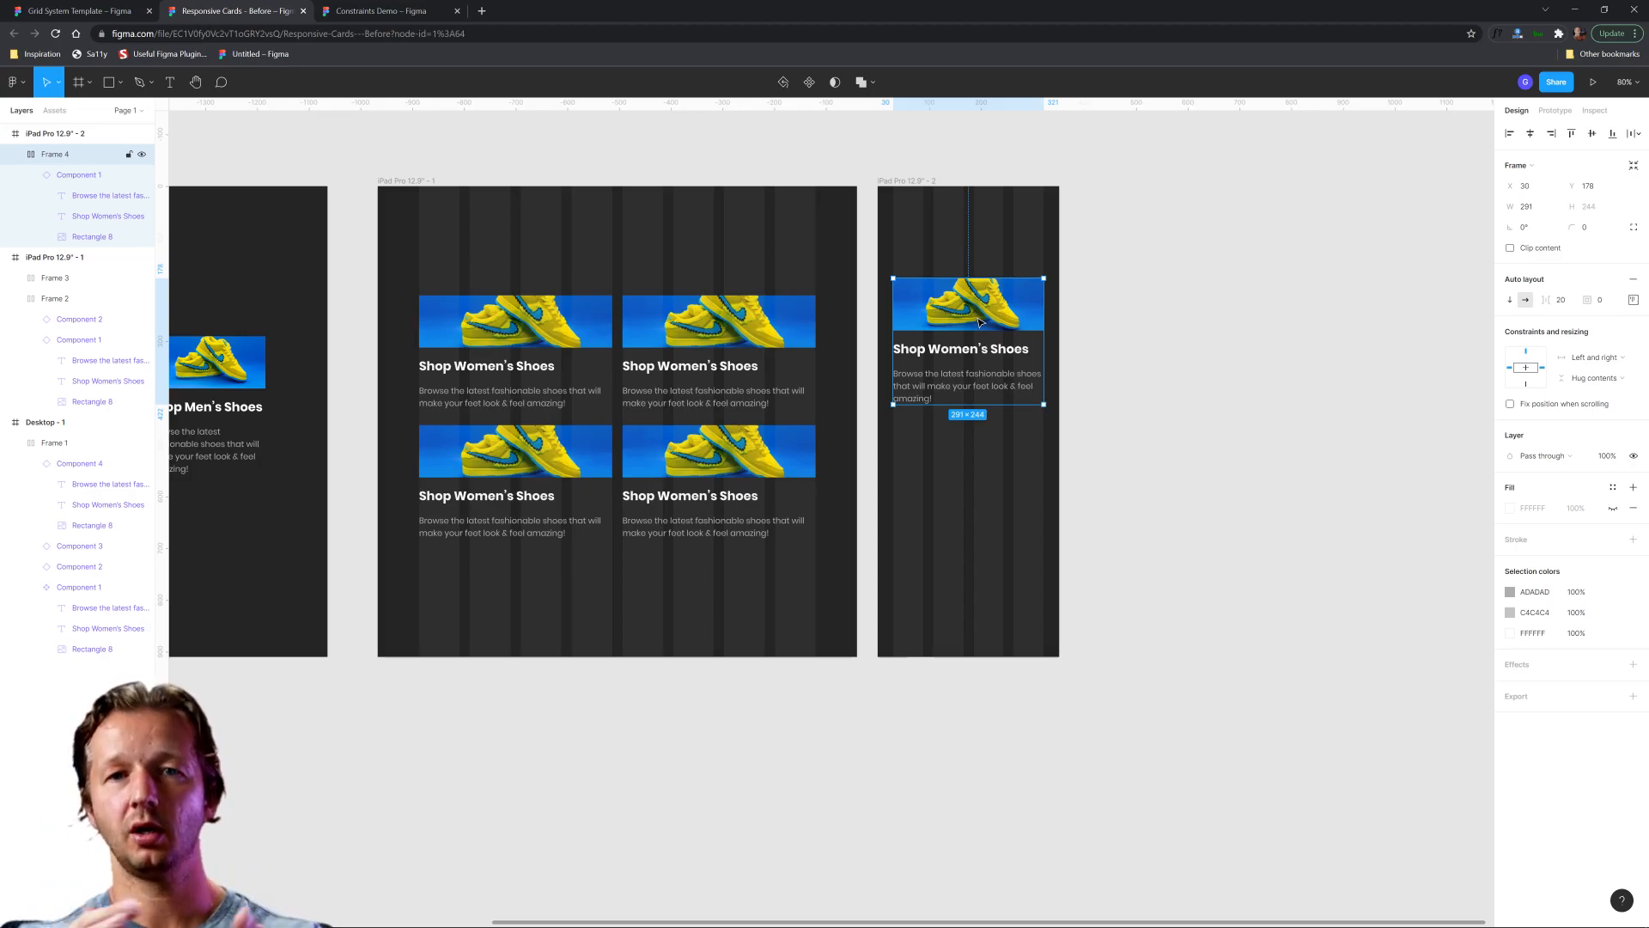
pyautogui.click(776, 504)
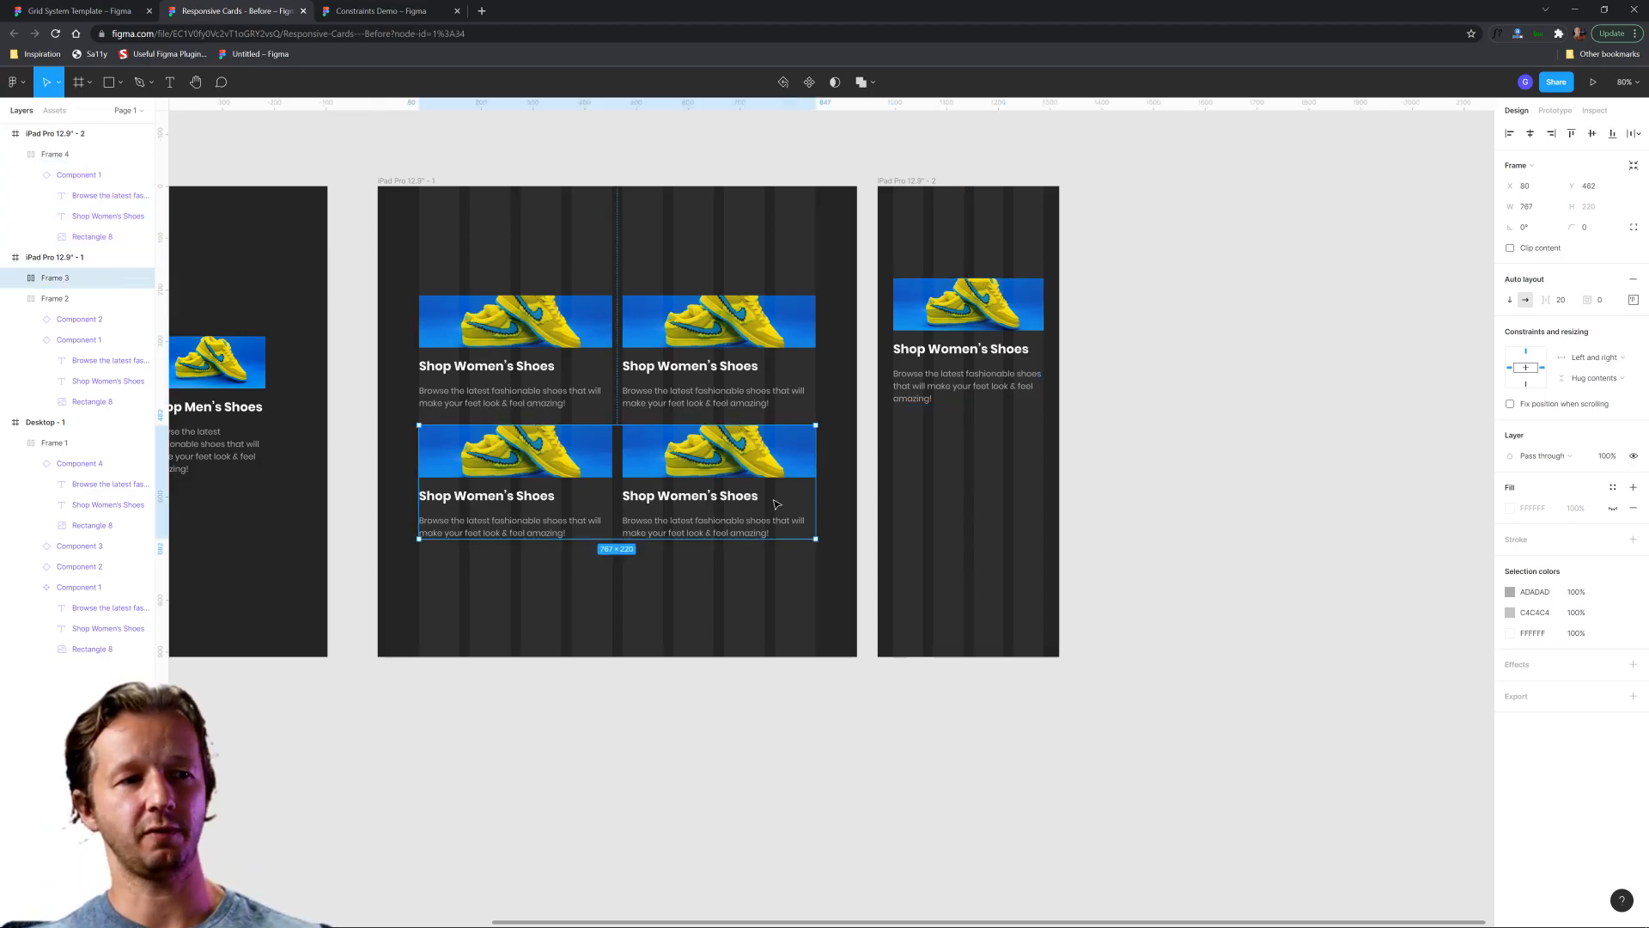
pyautogui.moveTo(630, 572); pyautogui.dragTo(1164, 554)
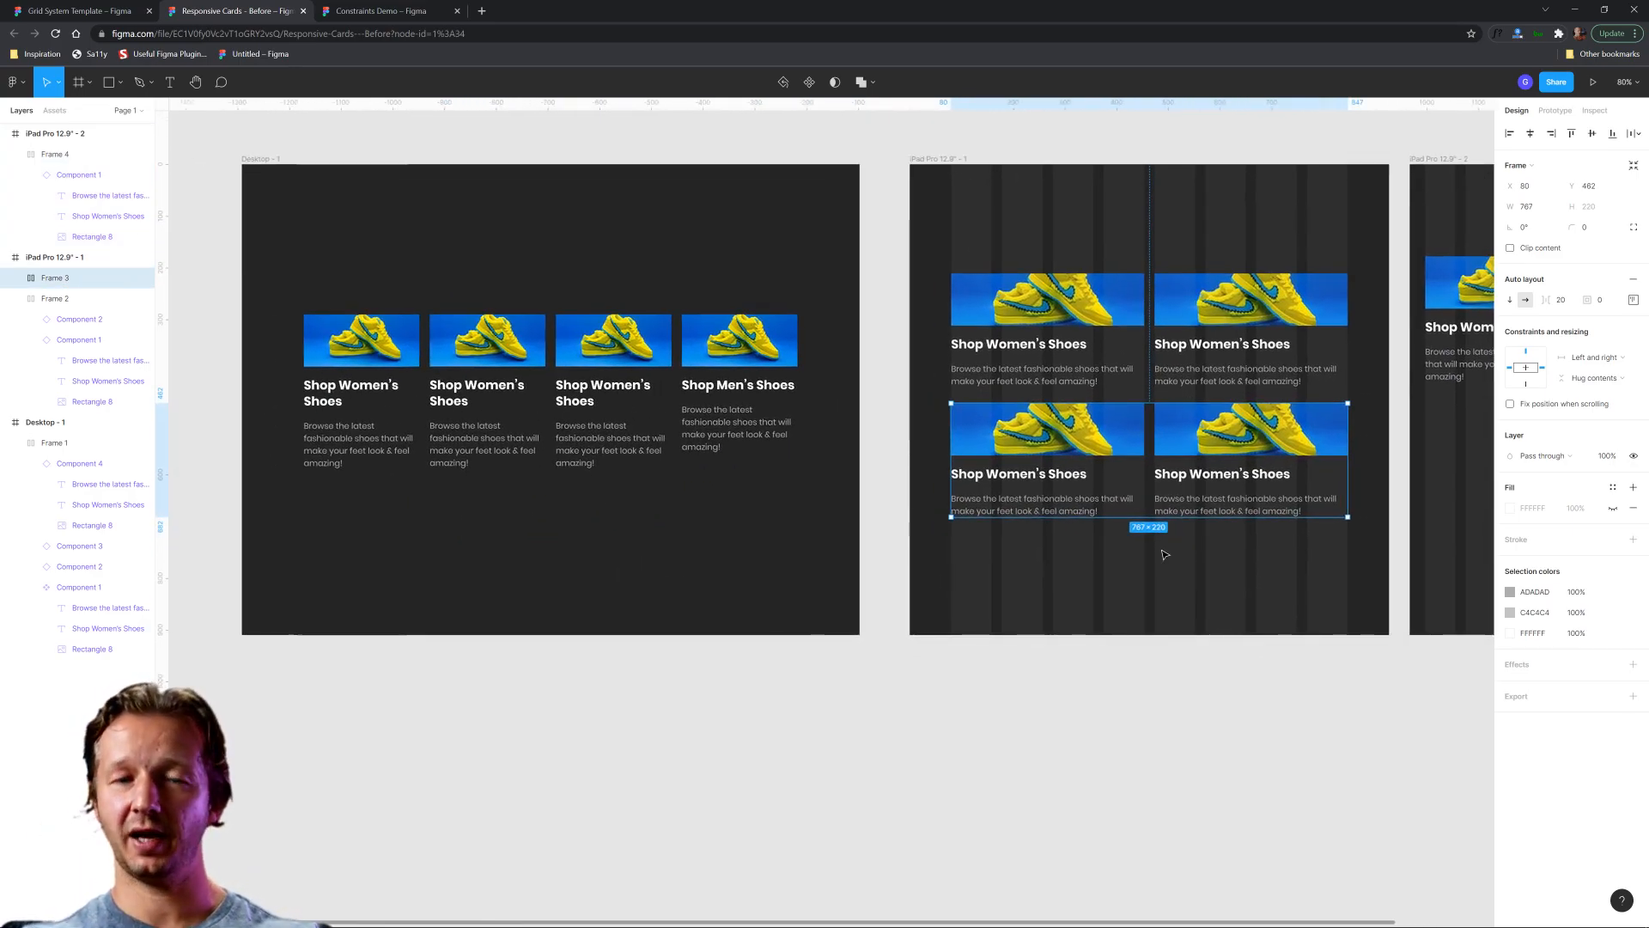
pyautogui.click(1276, 564)
pyautogui.moveTo(975, 199); pyautogui.dragTo(850, 622)
pyautogui.click(1300, 583)
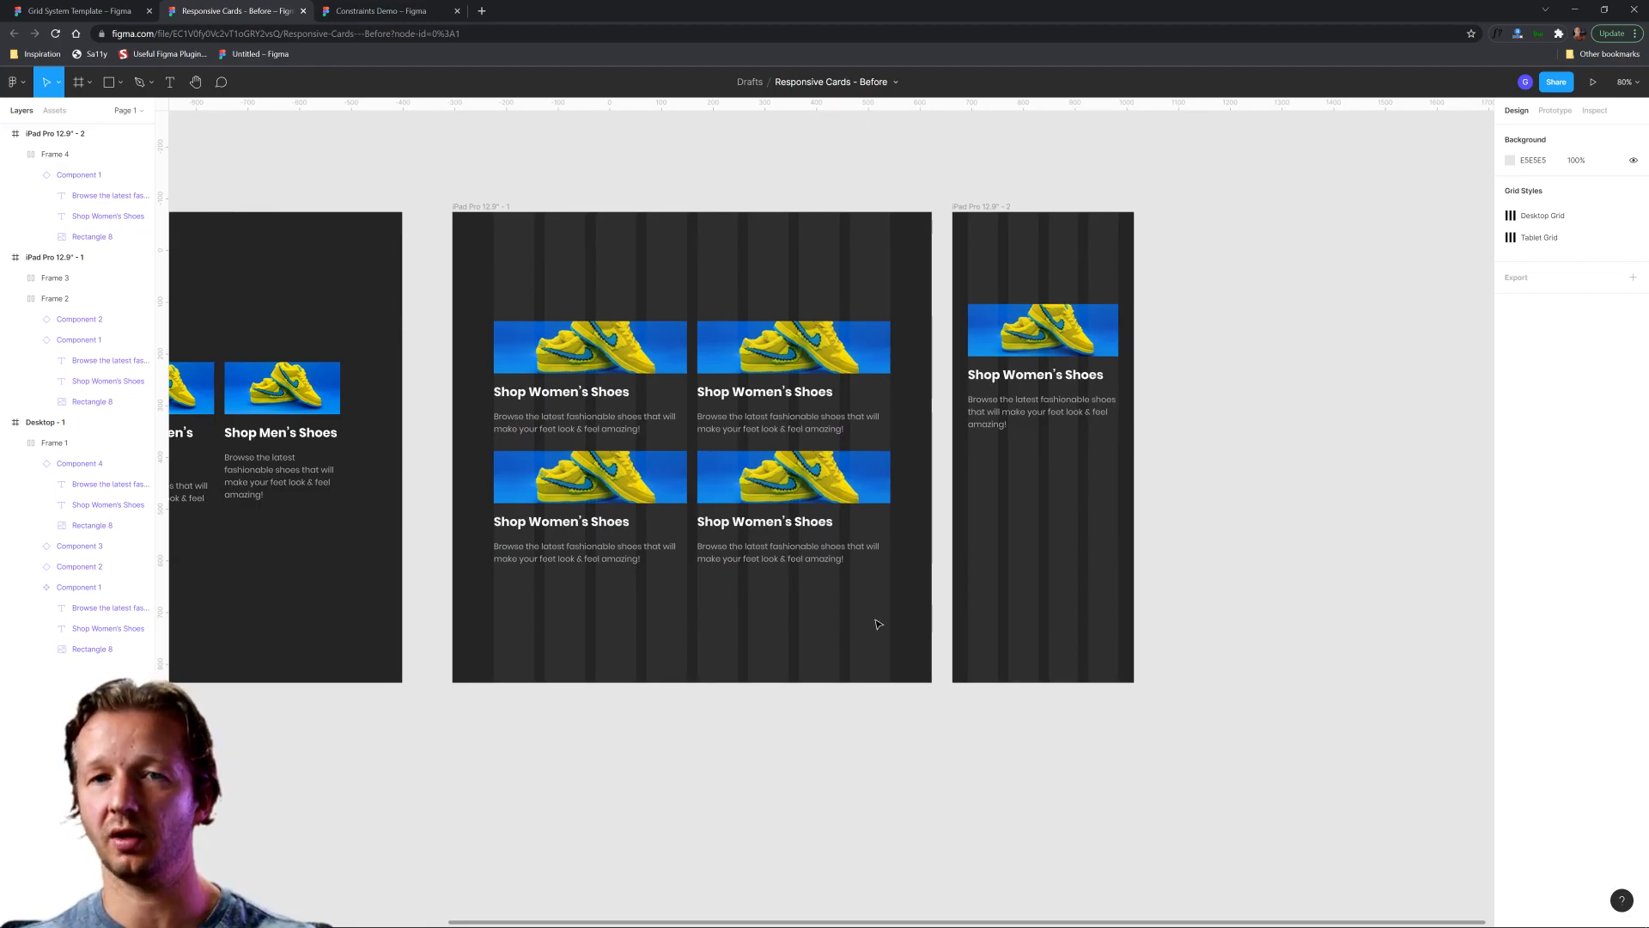
# Move the narrow frame's card up to about Y 152 and place a duplicate directly below it at about Y 420.
pyautogui.scroll(3, 1078, 503)
pyautogui.moveTo(1059, 322); pyautogui.dragTo(1057, 307)
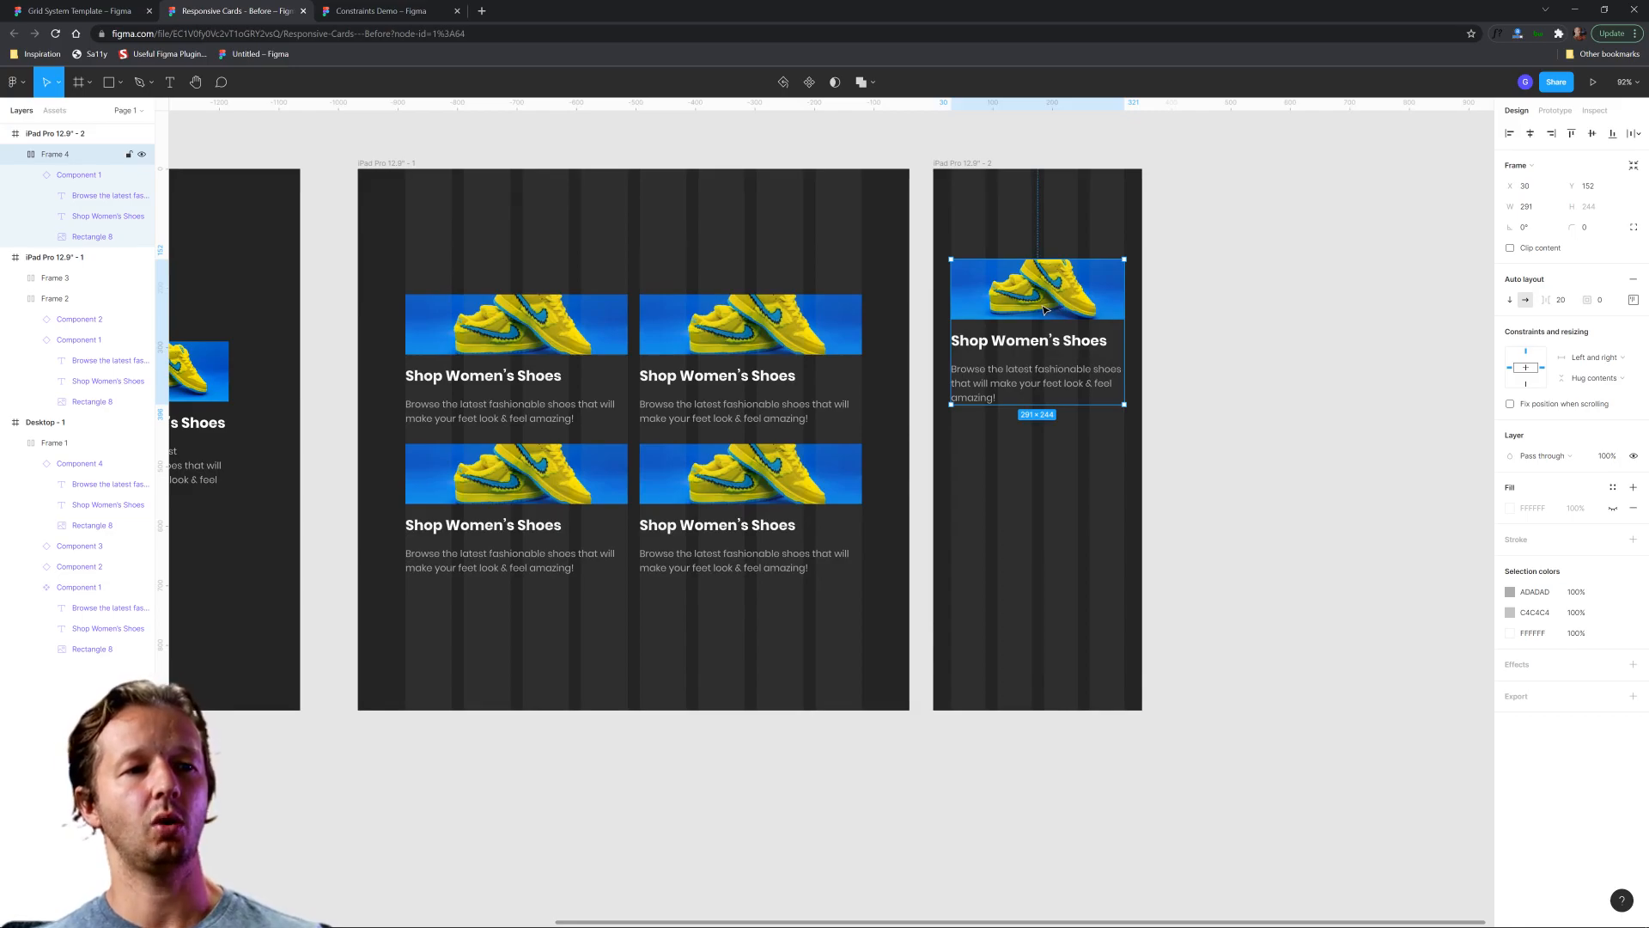
pyautogui.hotkey('ctrl', 'd')
pyautogui.moveTo(1045, 310); pyautogui.dragTo(1024, 458)
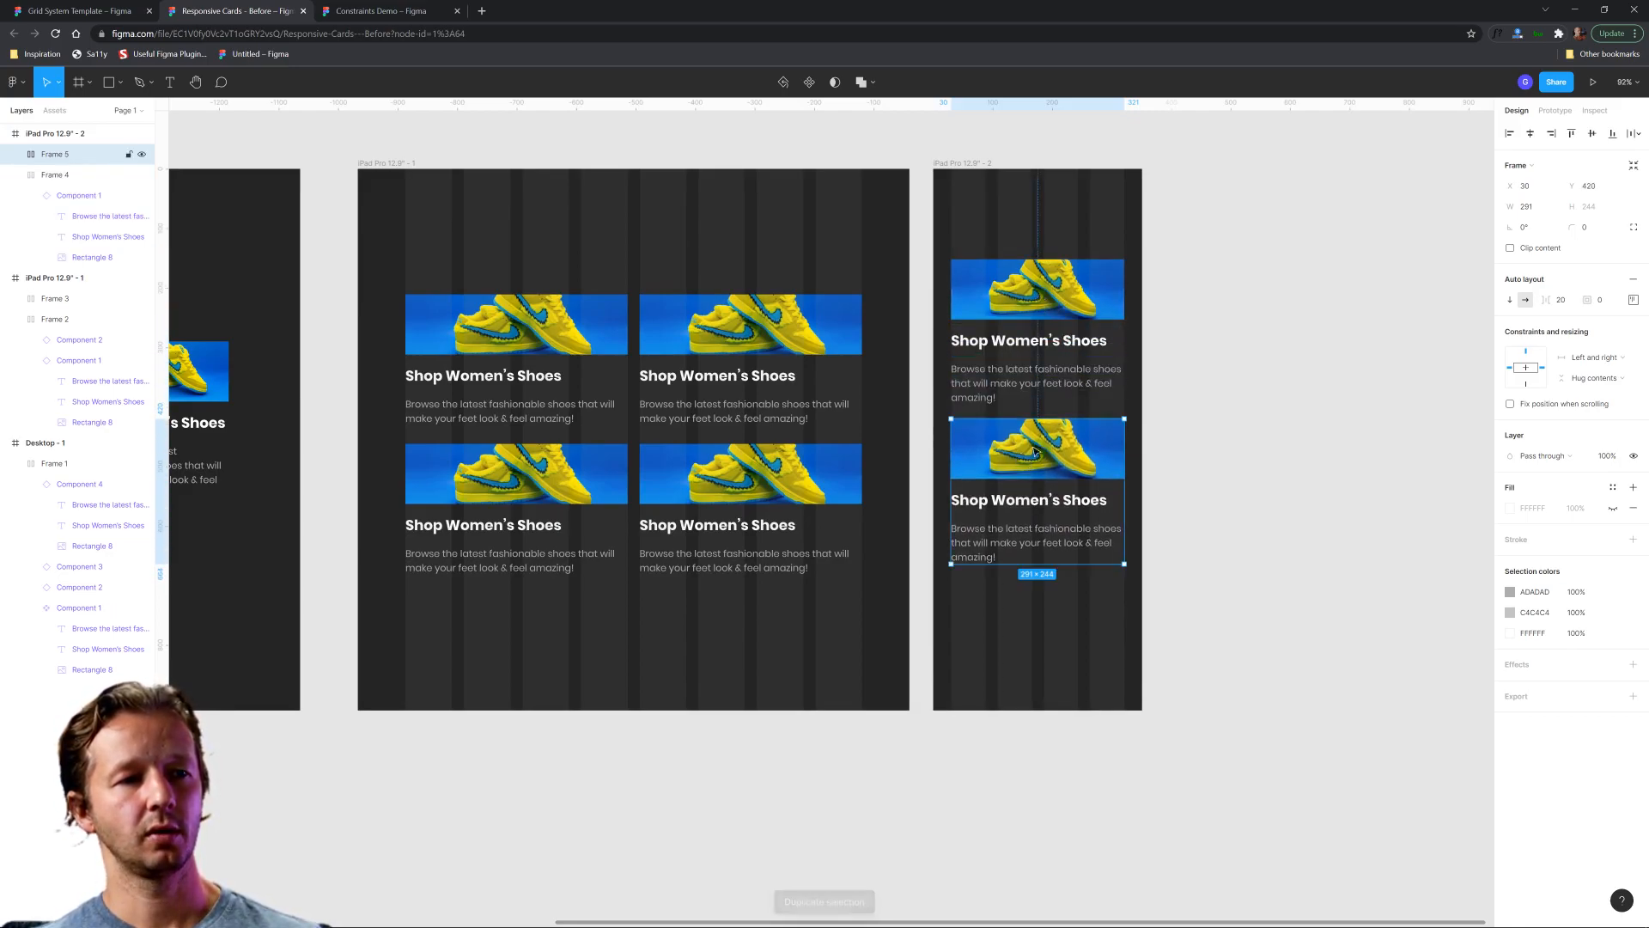
# Wrap the narrow frame's two cards in a new frame and apply vertical auto layout with 24 spacing.
pyautogui.keyDown('shift'); pyautogui.click(1052, 320); pyautogui.keyUp('shift')
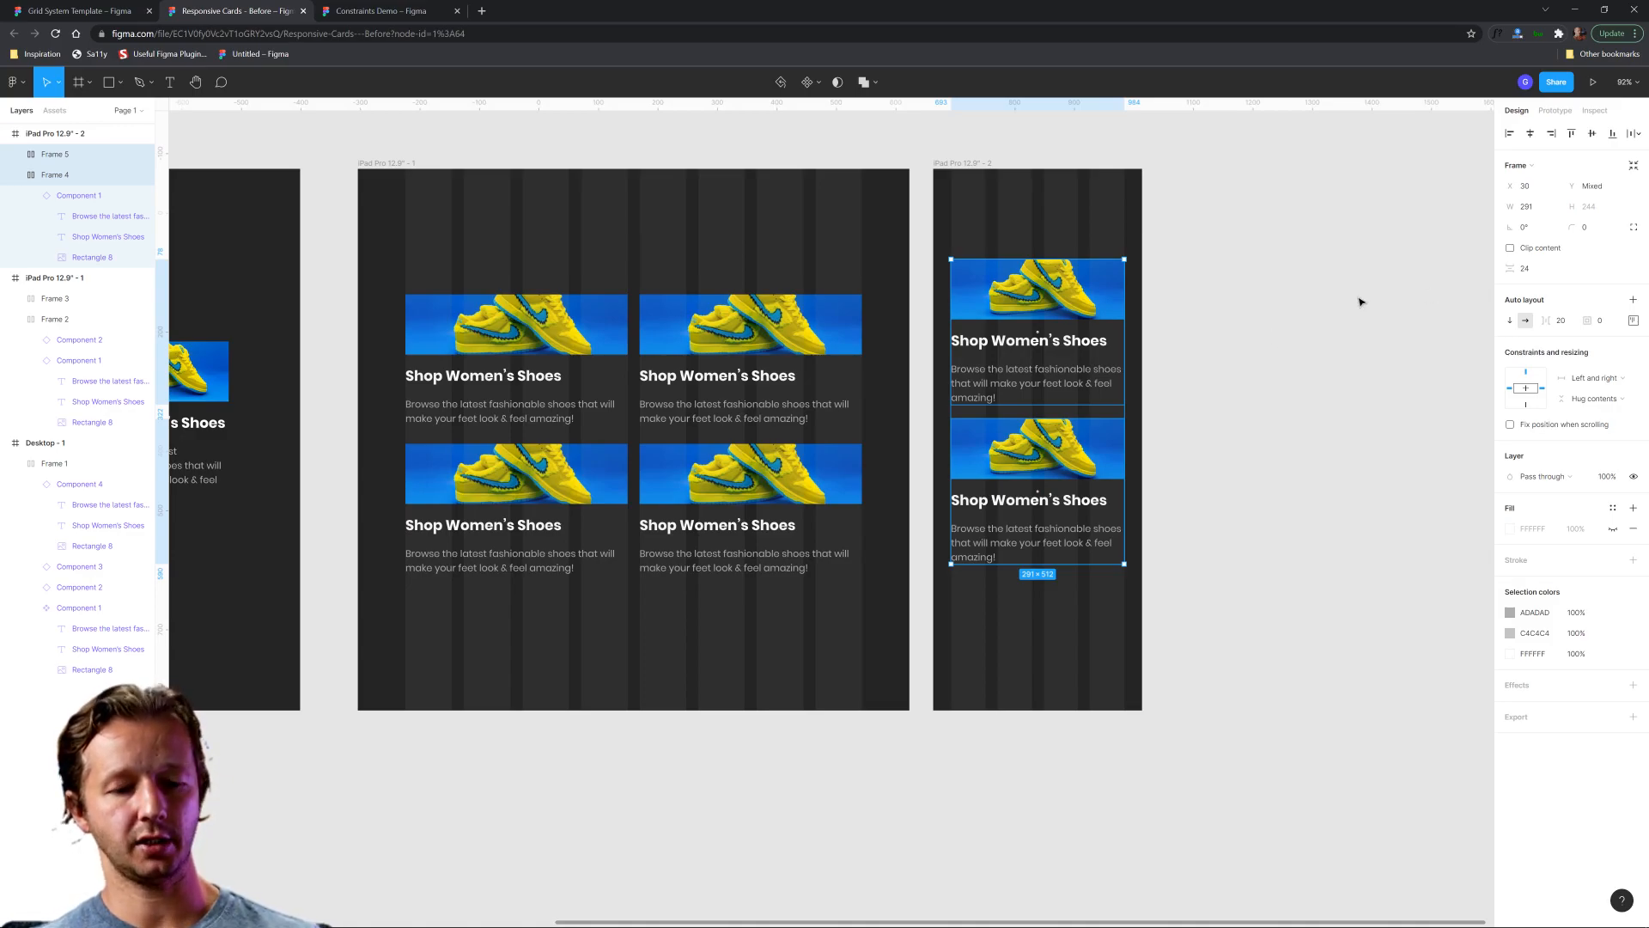
pyautogui.rightClick(1081, 306)
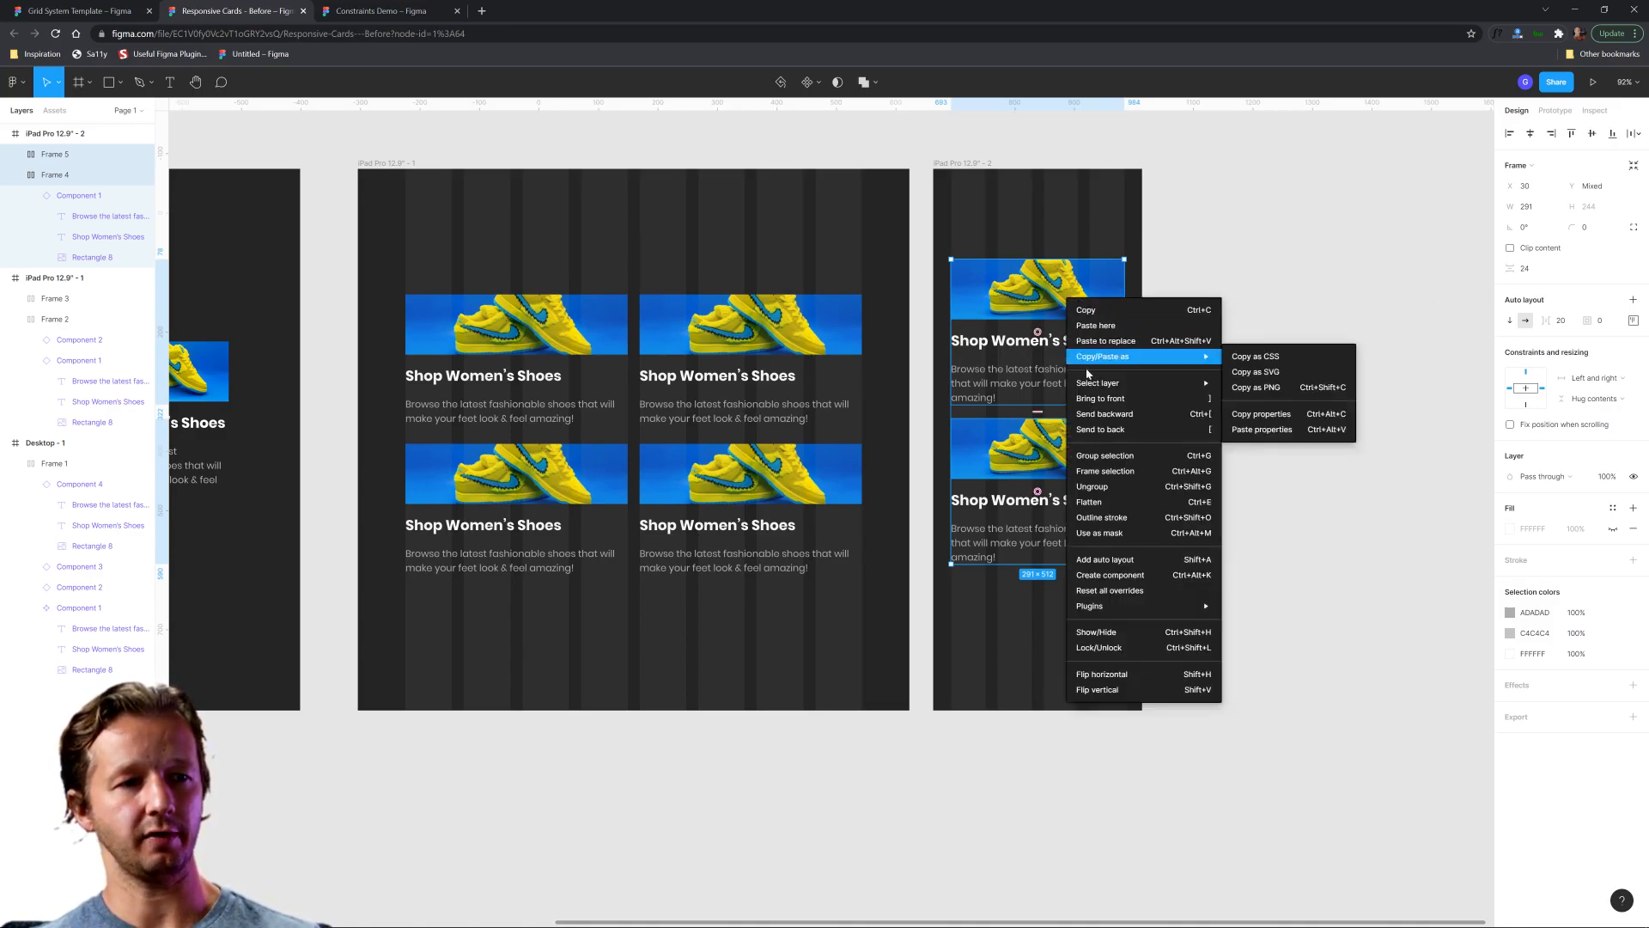
pyautogui.click(1108, 474)
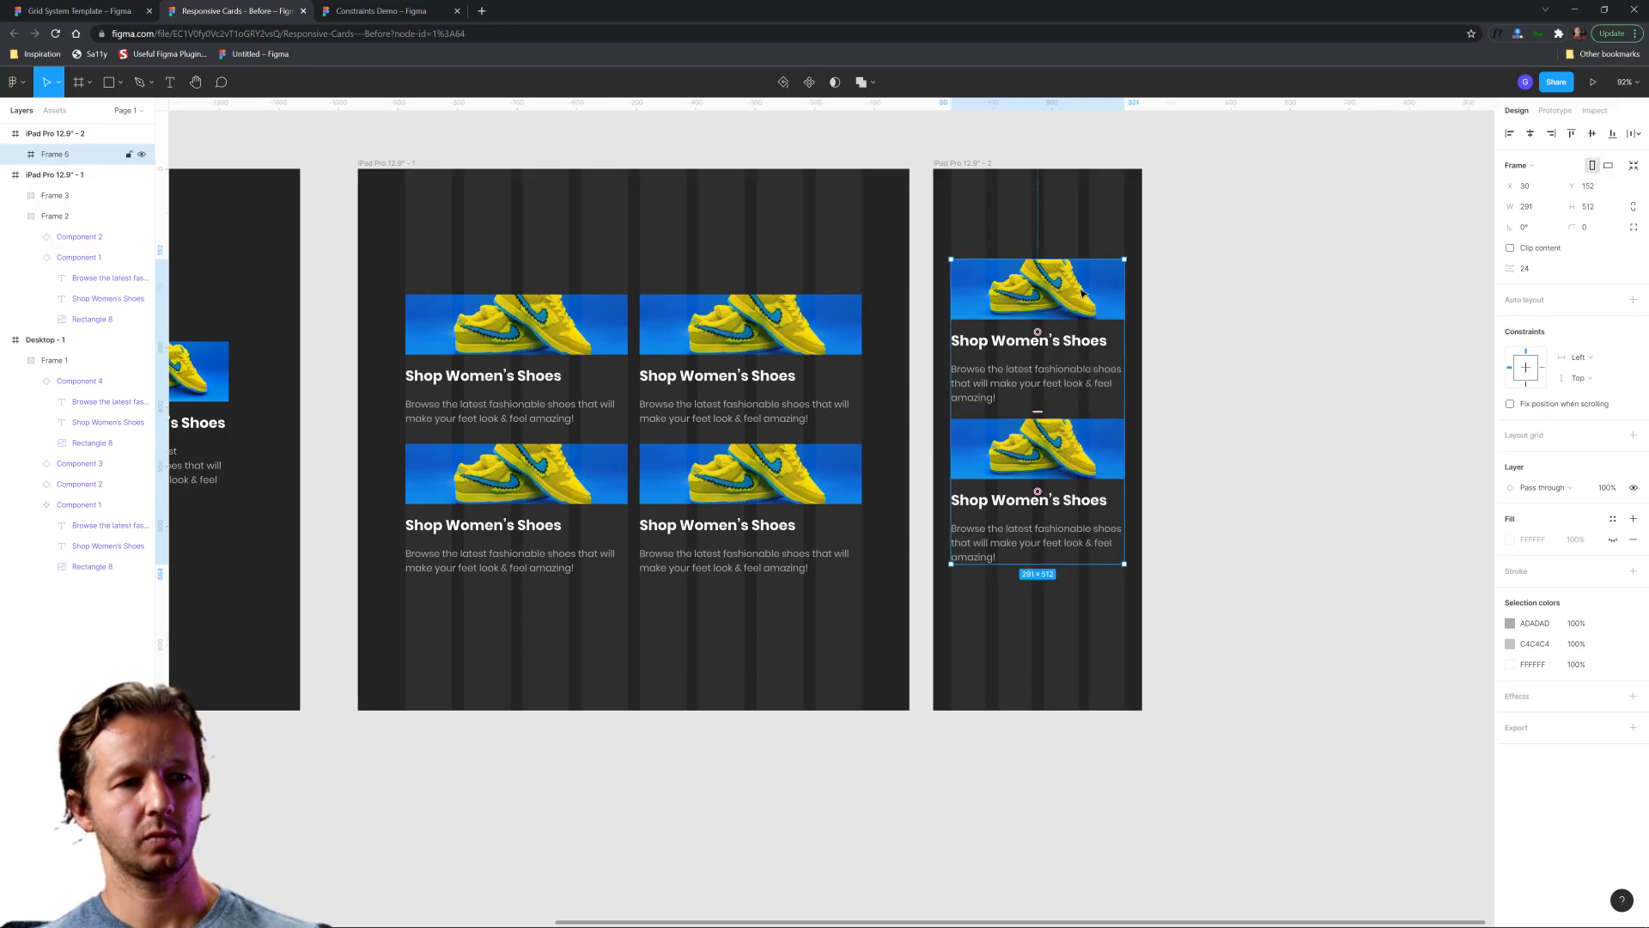
pyautogui.click(1633, 299)
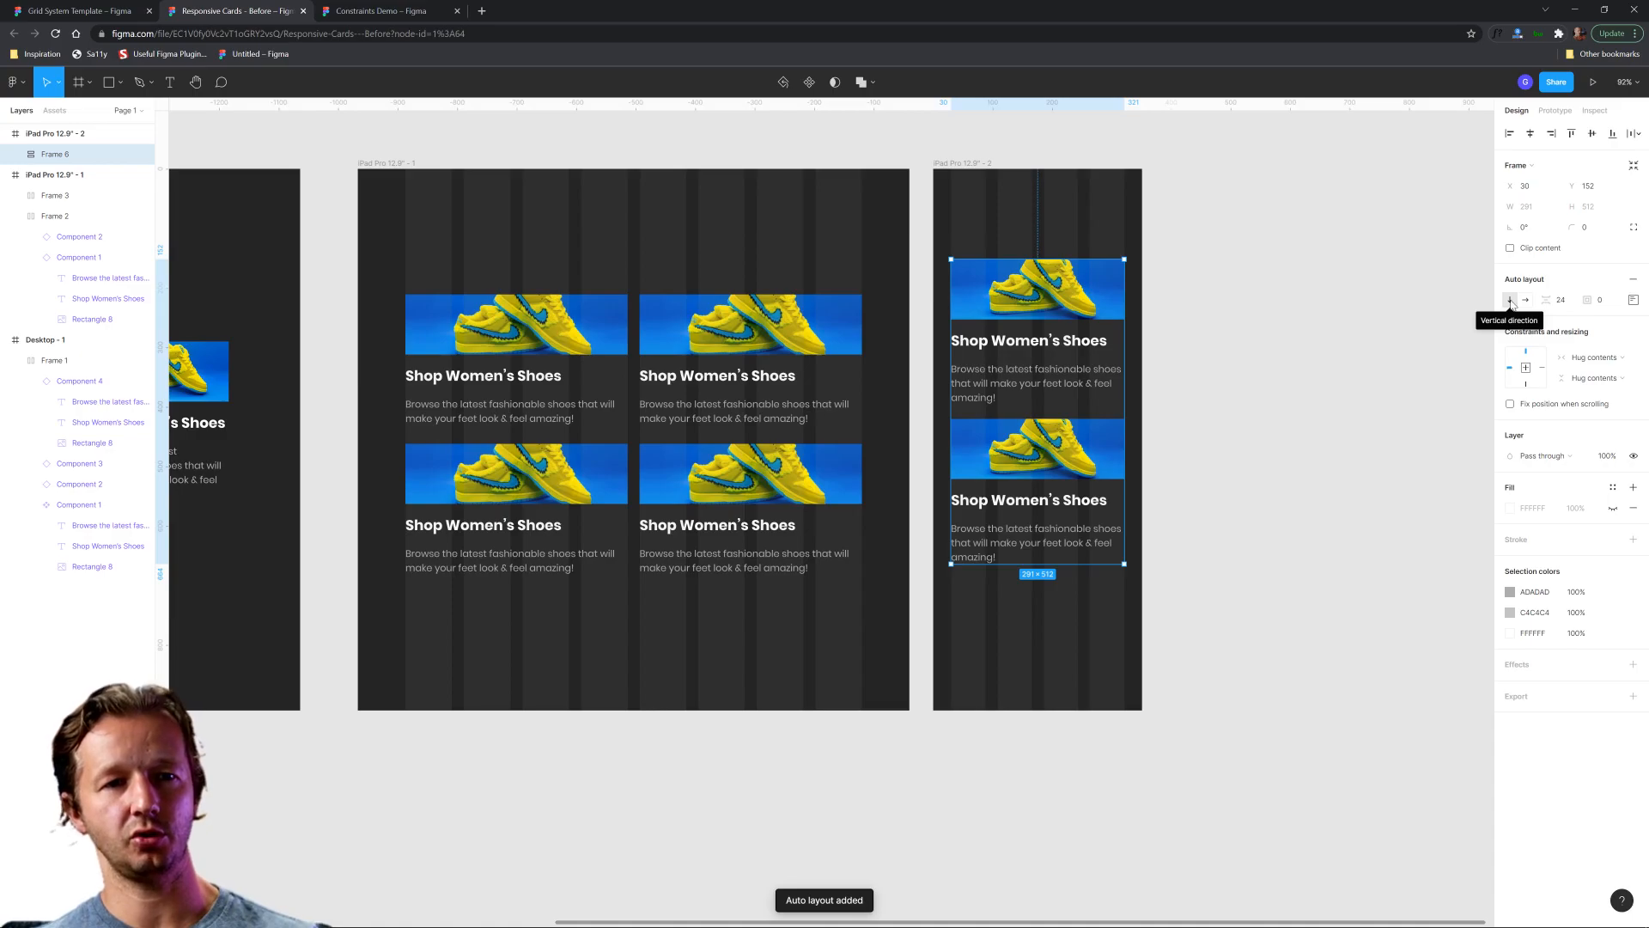
pyautogui.click(1237, 464)
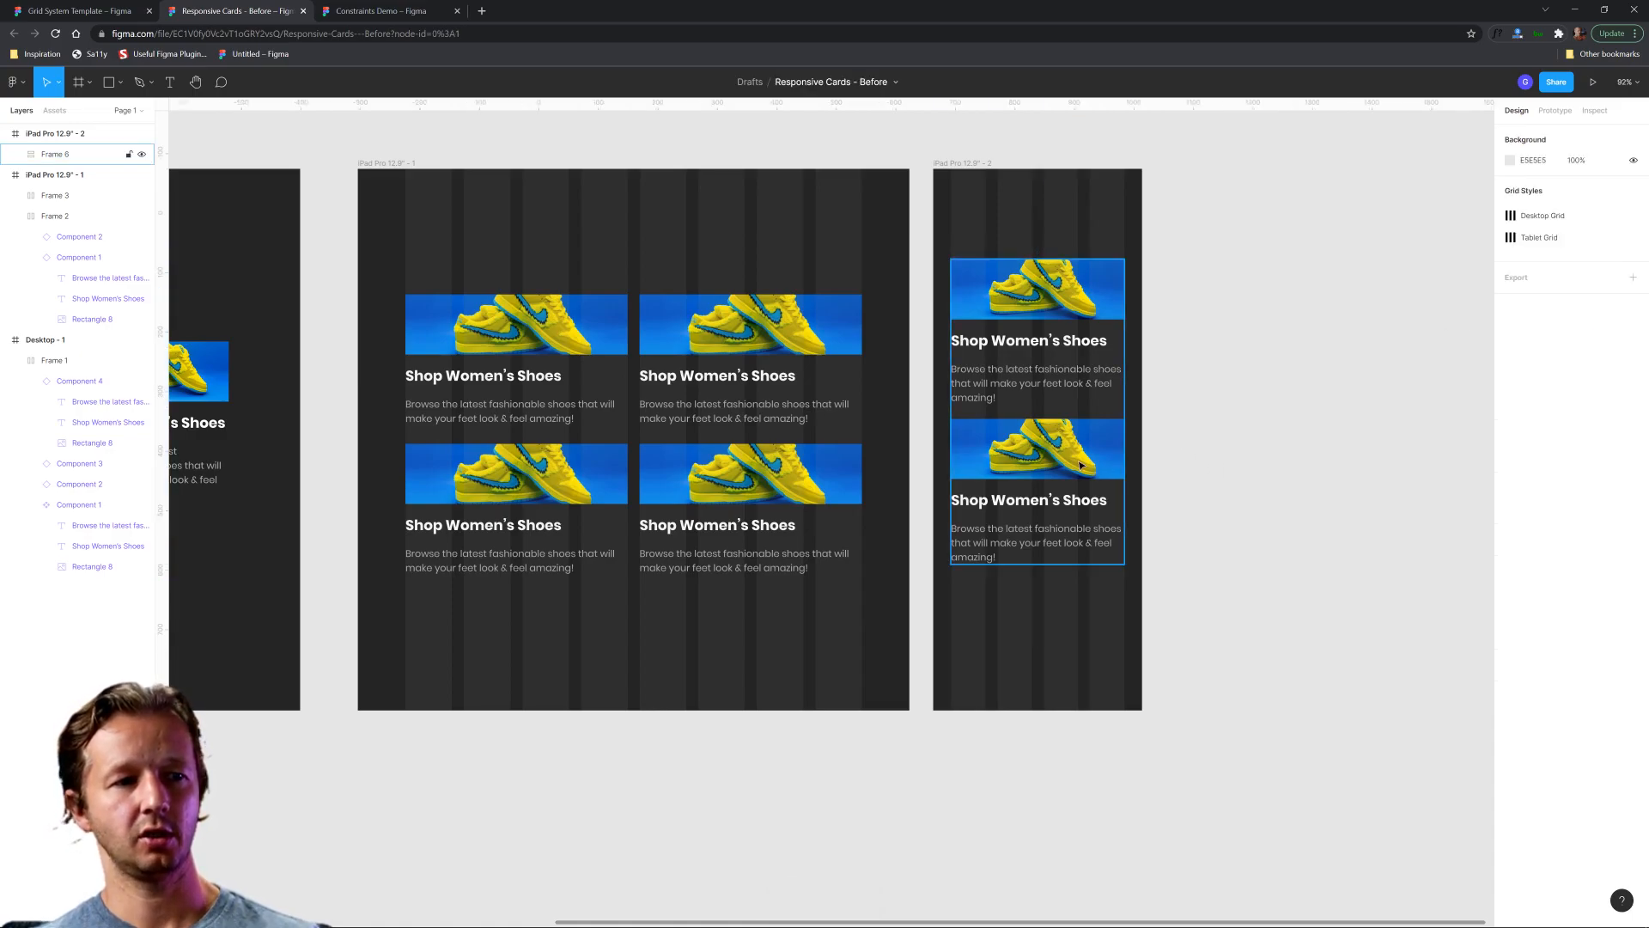
# Duplicate the lower card twice inside the vertical stack to make four stacked cards.
pyautogui.doubleClick(1080, 464)
pyautogui.hotkey('ctrl', 'd')
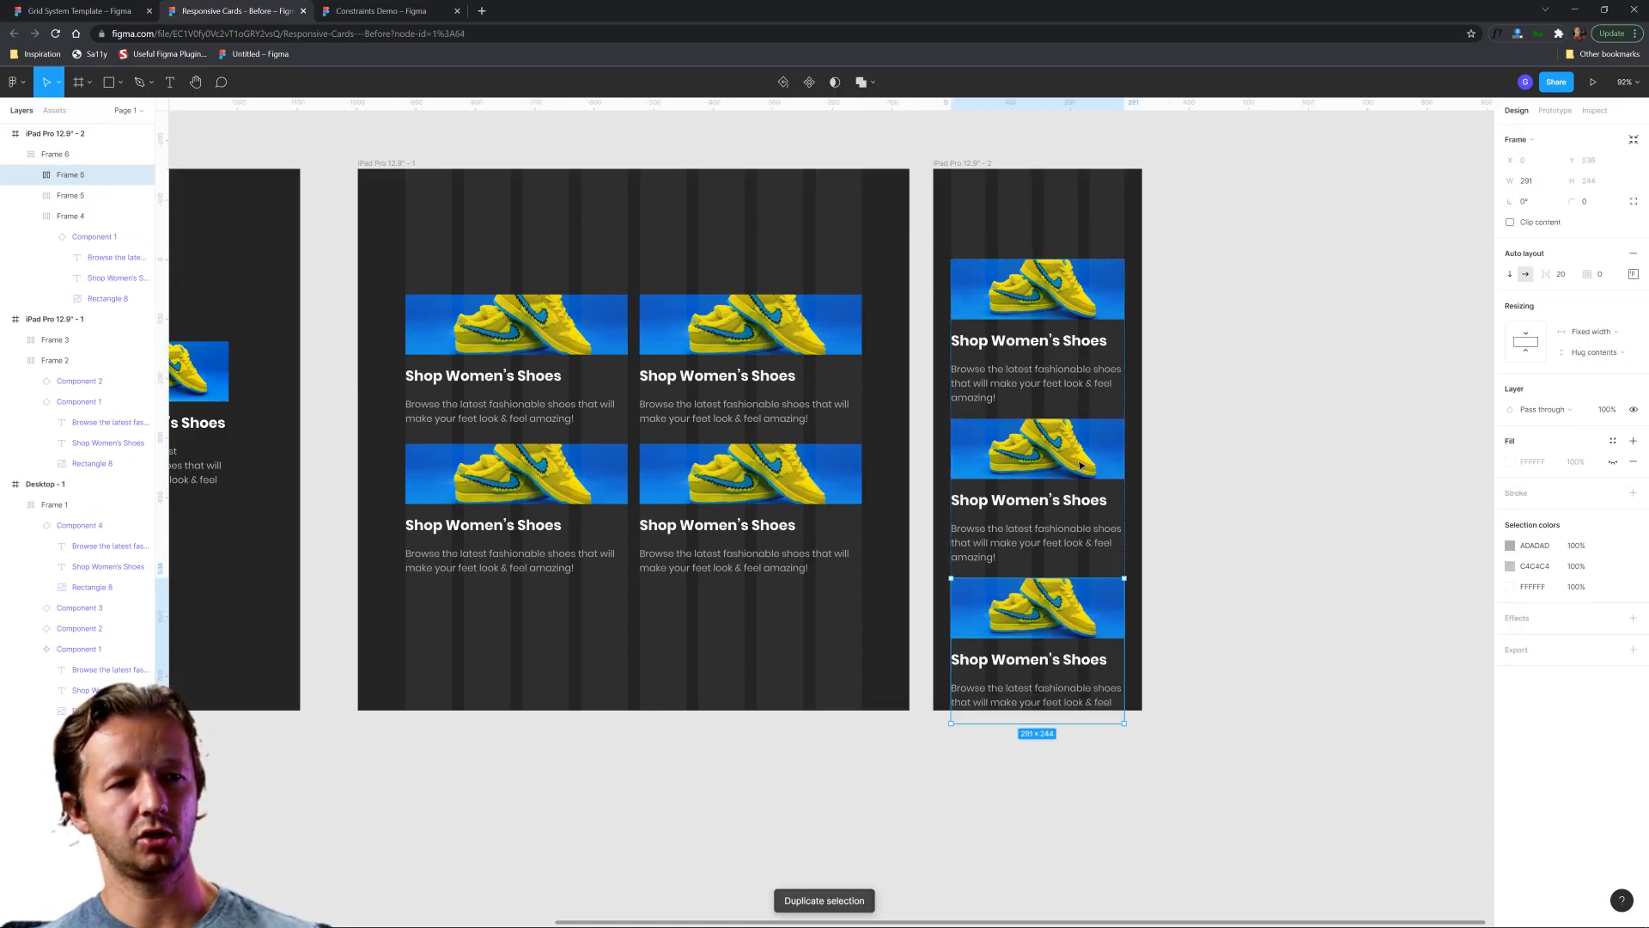
pyautogui.press('Escape')
pyautogui.press('Escape')
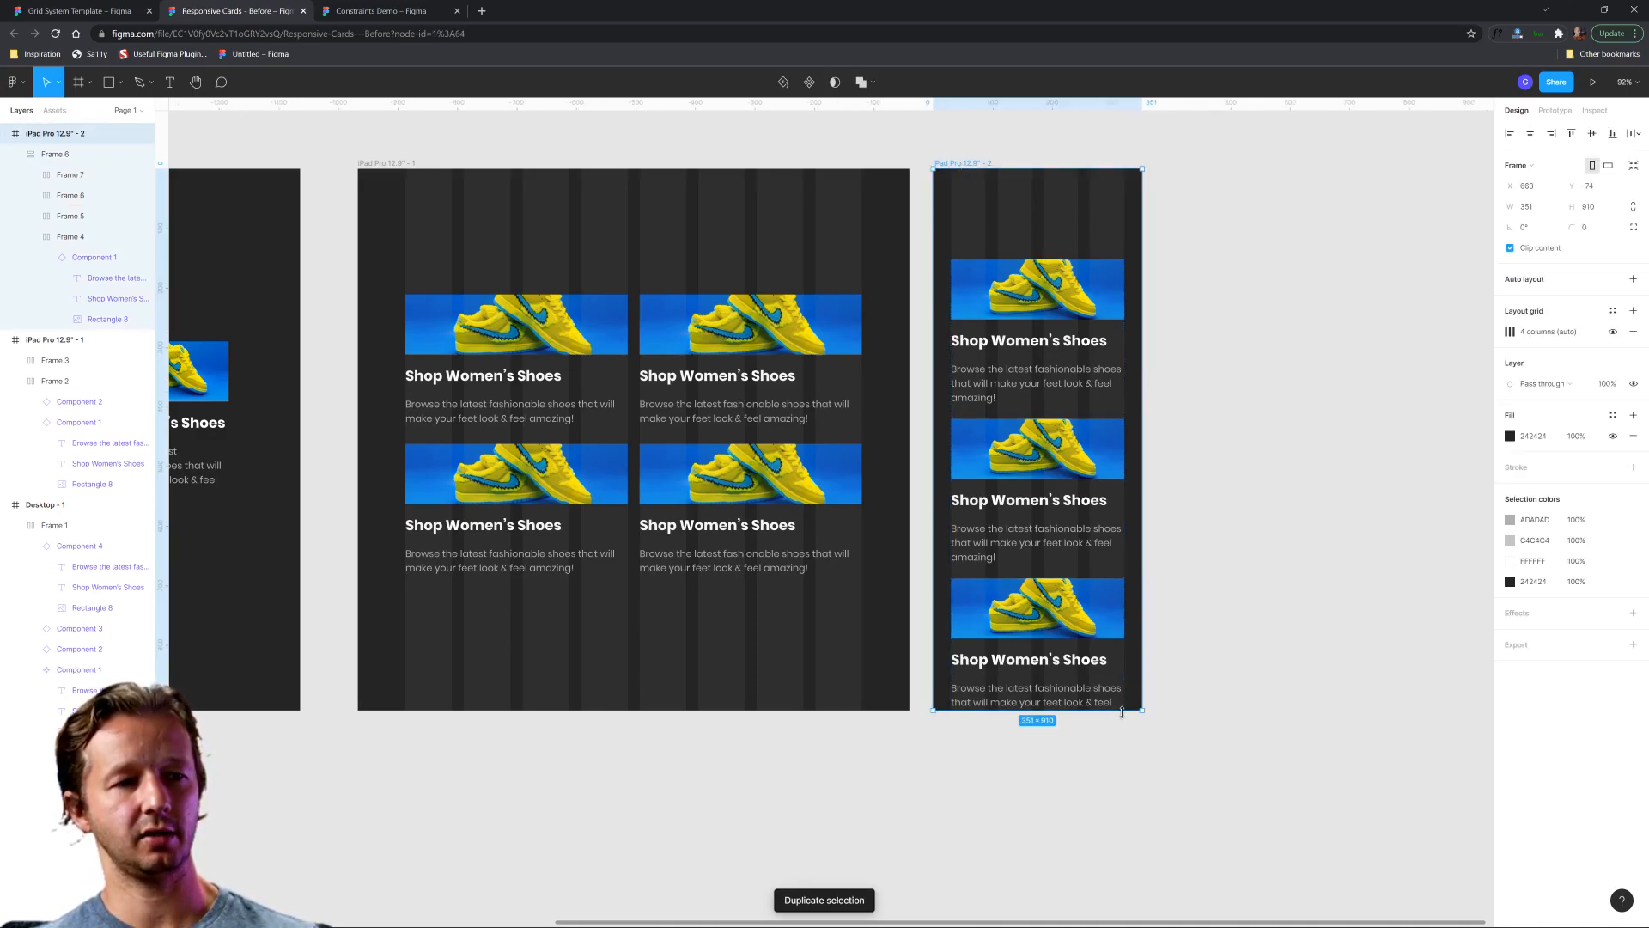
# Extend the narrow frame downward to a height of 1307 so it contains all four cards with bottom spacing.
pyautogui.moveTo(1122, 712); pyautogui.dragTo(1151, 910)
pyautogui.scroll(-2, 1259, 666)
pyautogui.hscroll(1, 1259, 667)
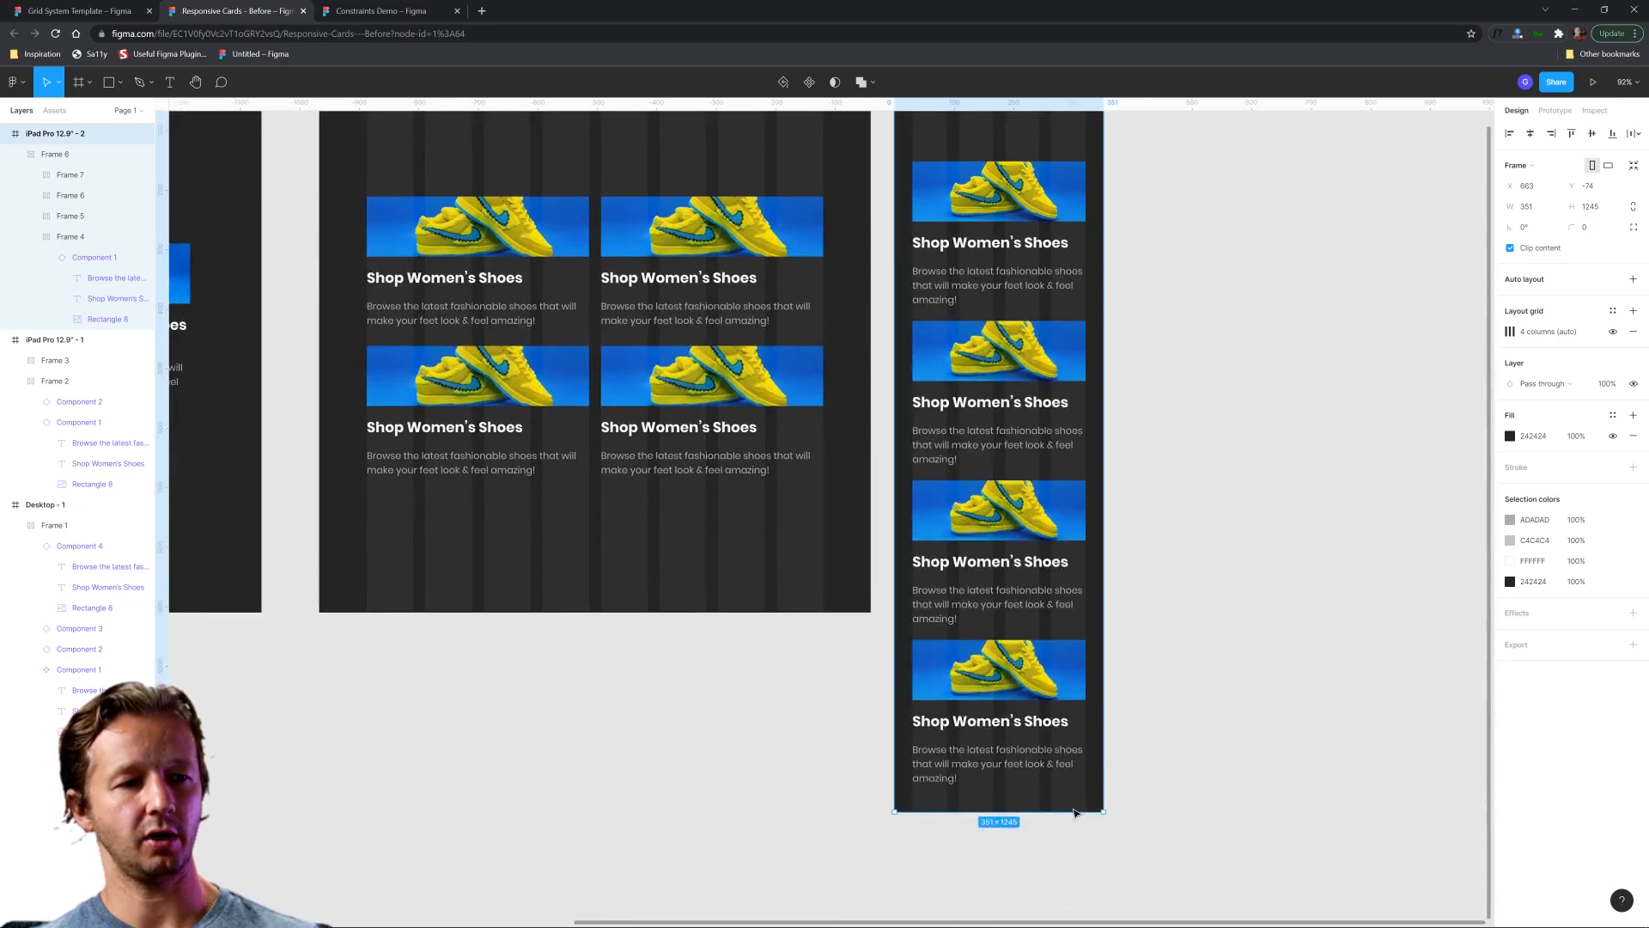
pyautogui.moveTo(1069, 815); pyautogui.dragTo(1074, 850)
pyautogui.scroll(1, 1203, 615)
pyautogui.hscroll(-1, 1203, 615)
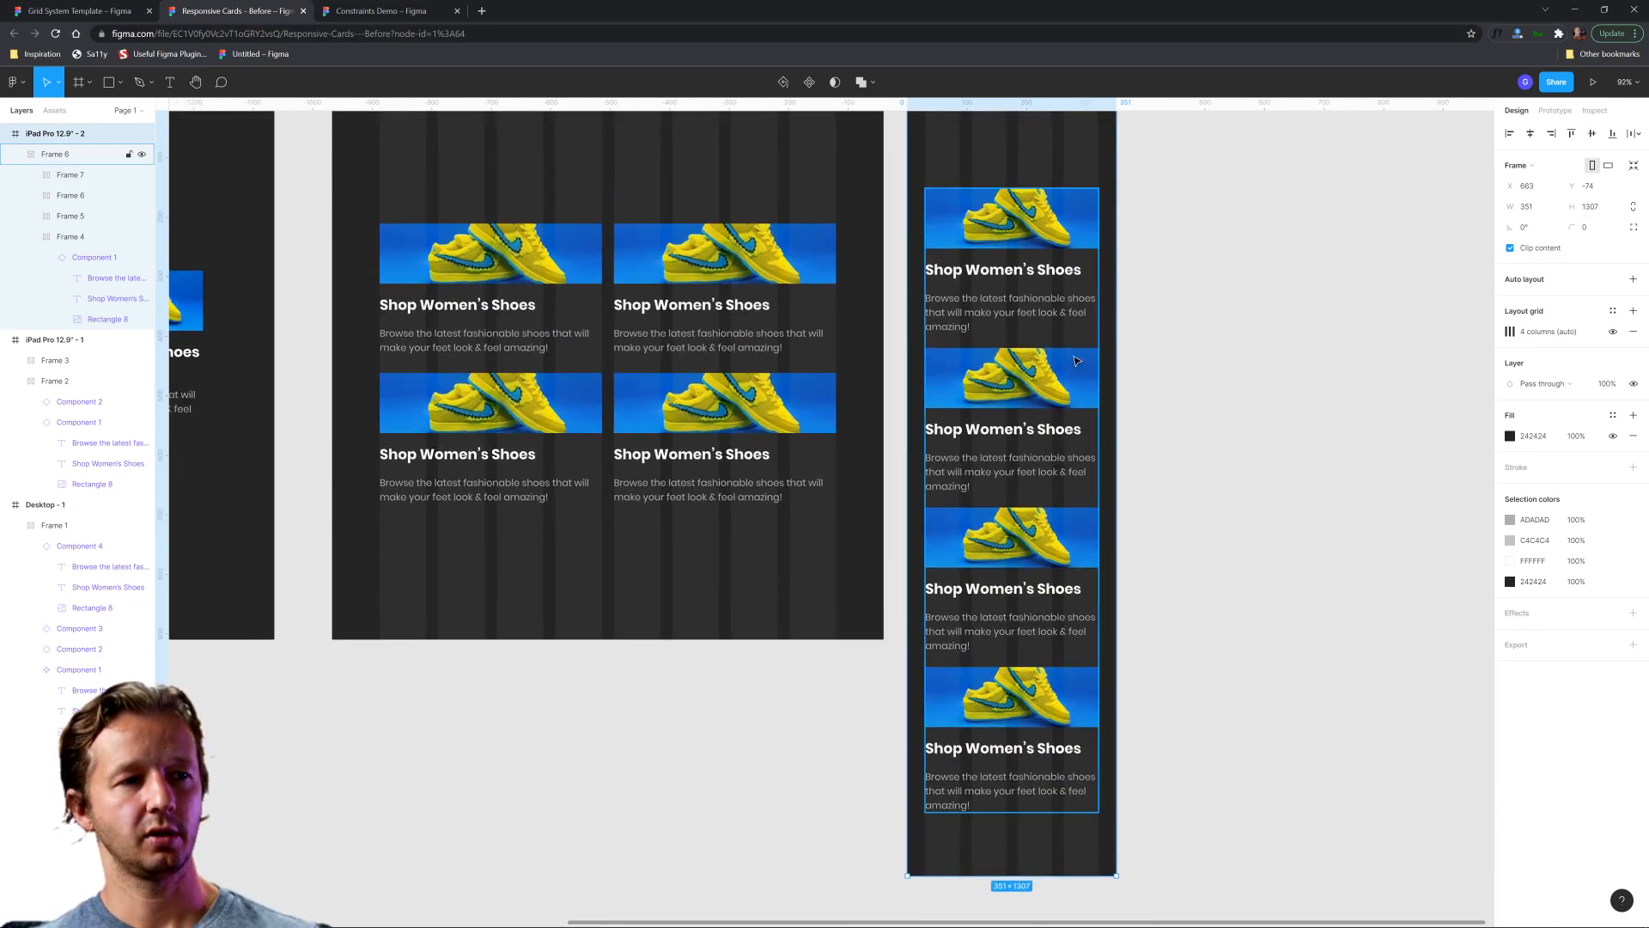
pyautogui.click(1039, 238)
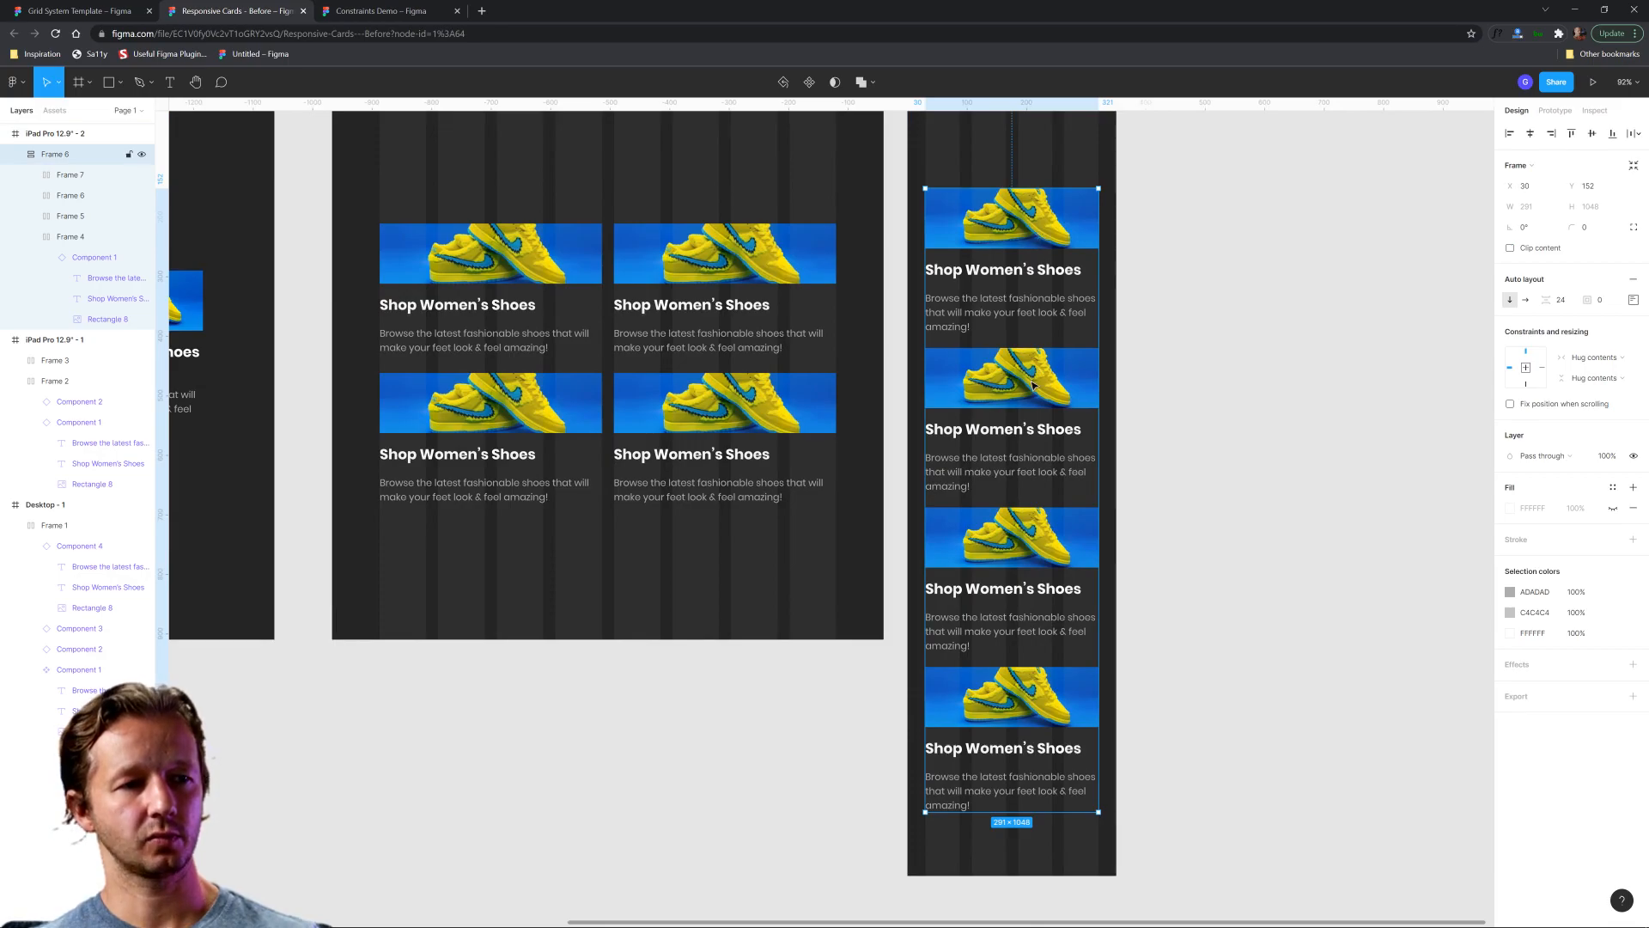
pyautogui.click(1057, 478)
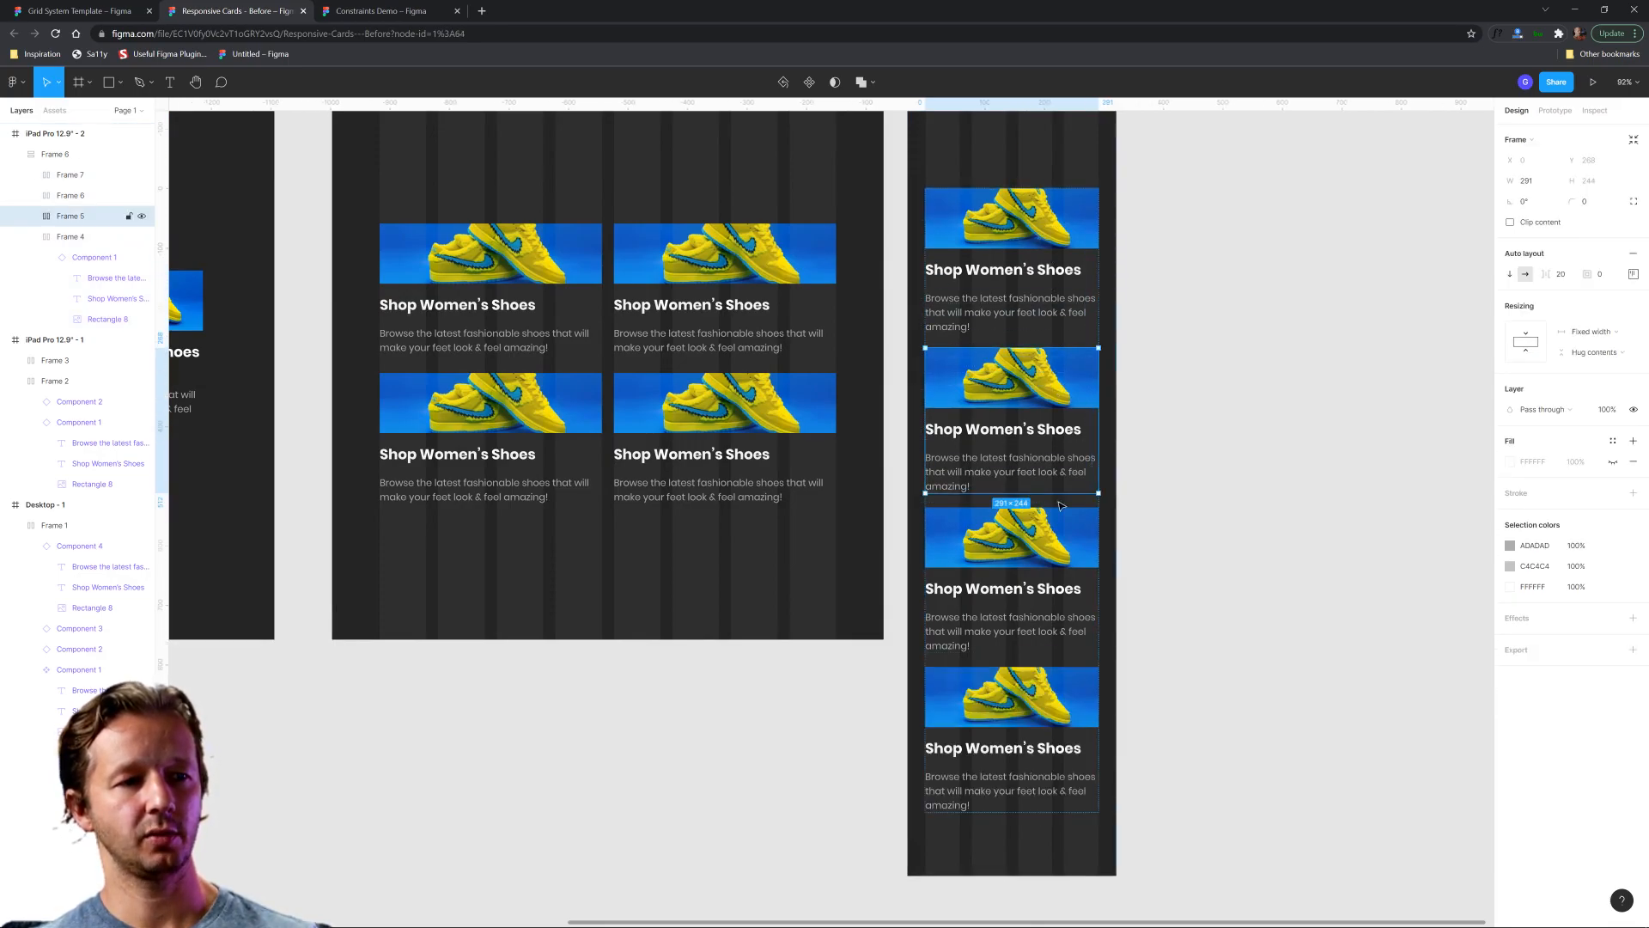
pyautogui.click(1219, 475)
pyautogui.keyDown('ctrl'); pyautogui.scroll(-2, 1203, 472); pyautogui.keyUp('ctrl')
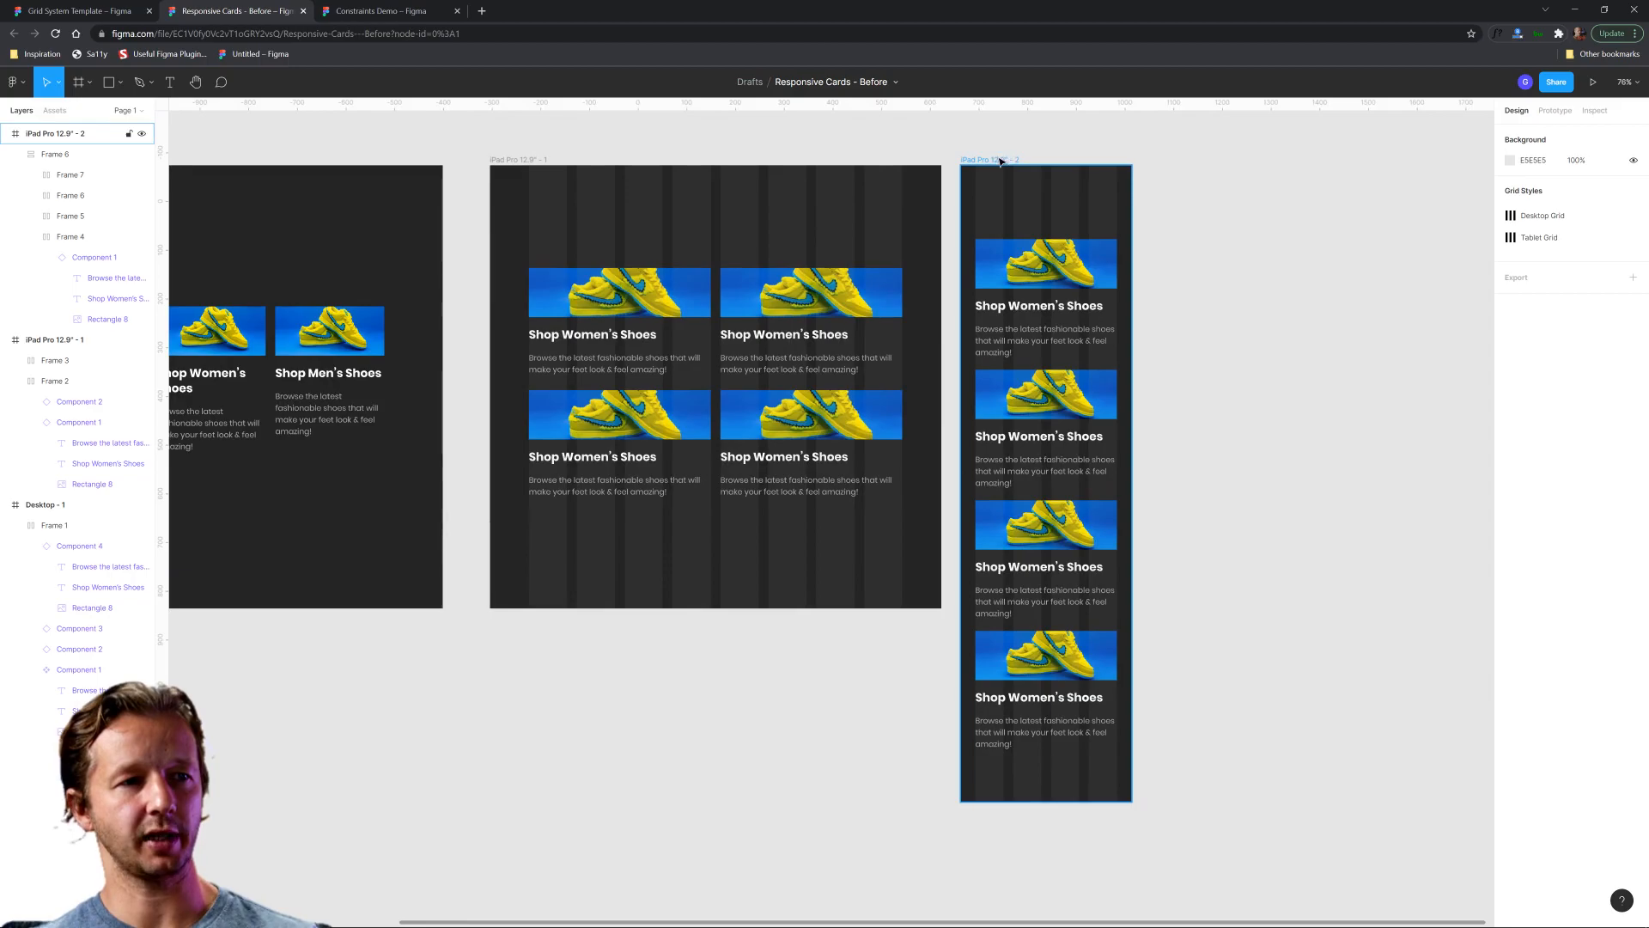
# Try widening the narrow frame slightly to test how the card stack responds, and undo the resize.
pyautogui.click(1001, 161)
pyautogui.moveTo(1132, 238)
pyautogui.mouseDown()
pyautogui.moveTo(1245, 247)
pyautogui.moveTo(1147, 250)
pyautogui.mouseUp()
pyautogui.hotkey('ctrl', 'z')
# Set the card stack's horizontal sizing to Fixed and its horizontal constraint to Left and right.
pyautogui.scroll(3, 1211, 385)
pyautogui.moveTo(1208, 383); pyautogui.dragTo(1180, 315)
pyautogui.scroll(-3, 1100, 213)
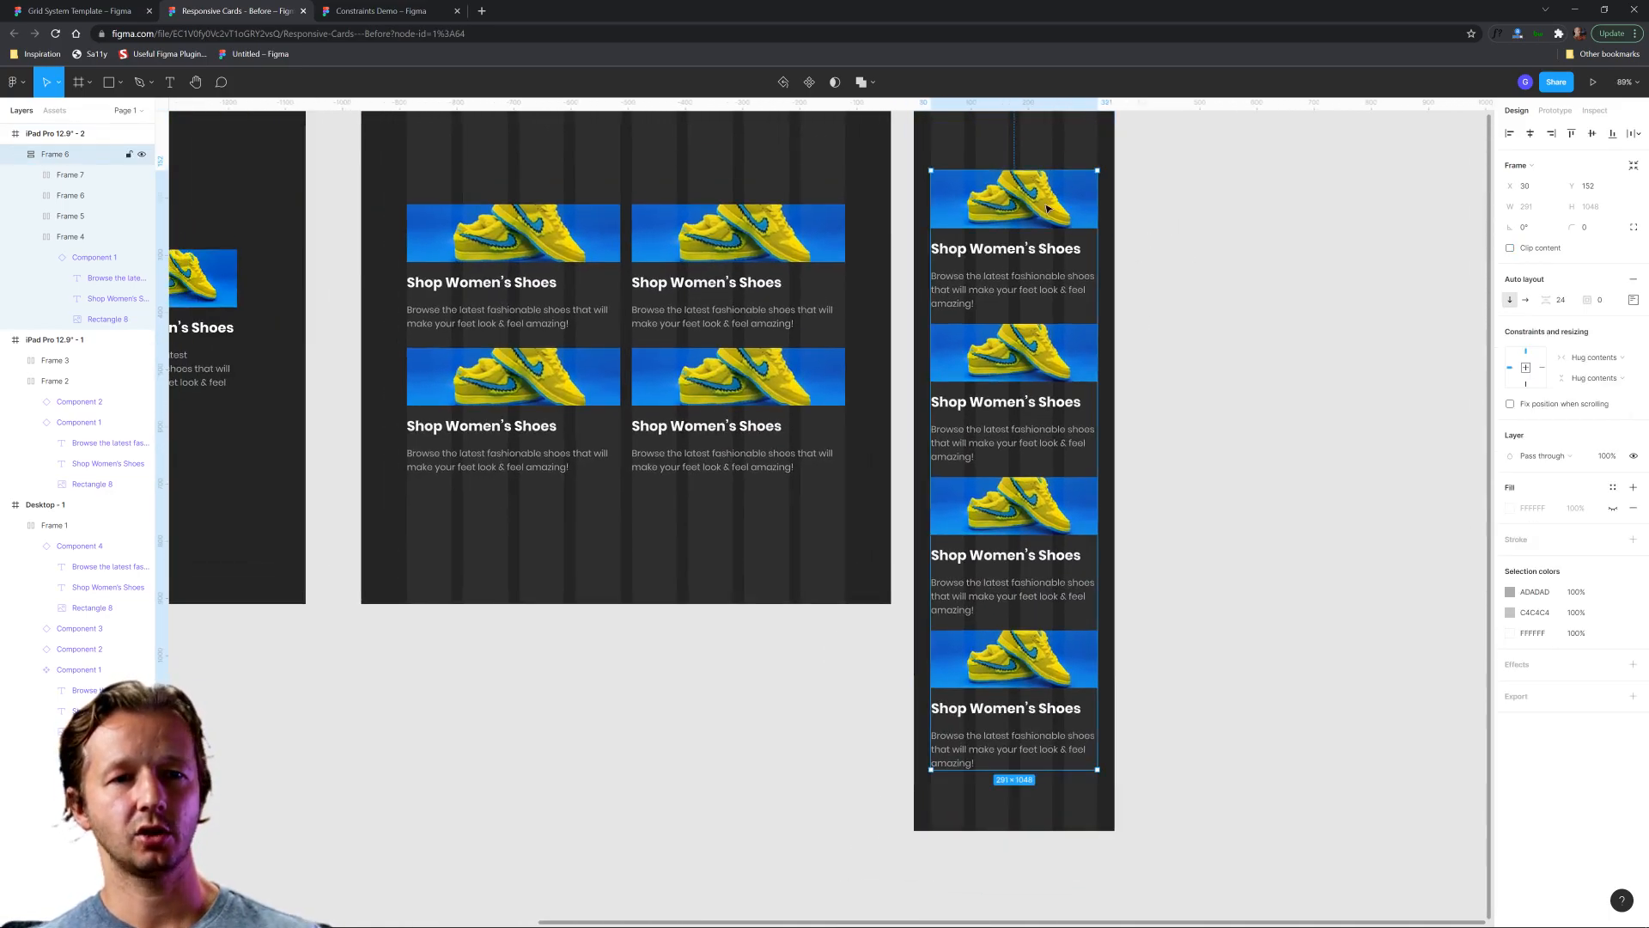
pyautogui.scroll(-1, 1047, 208)
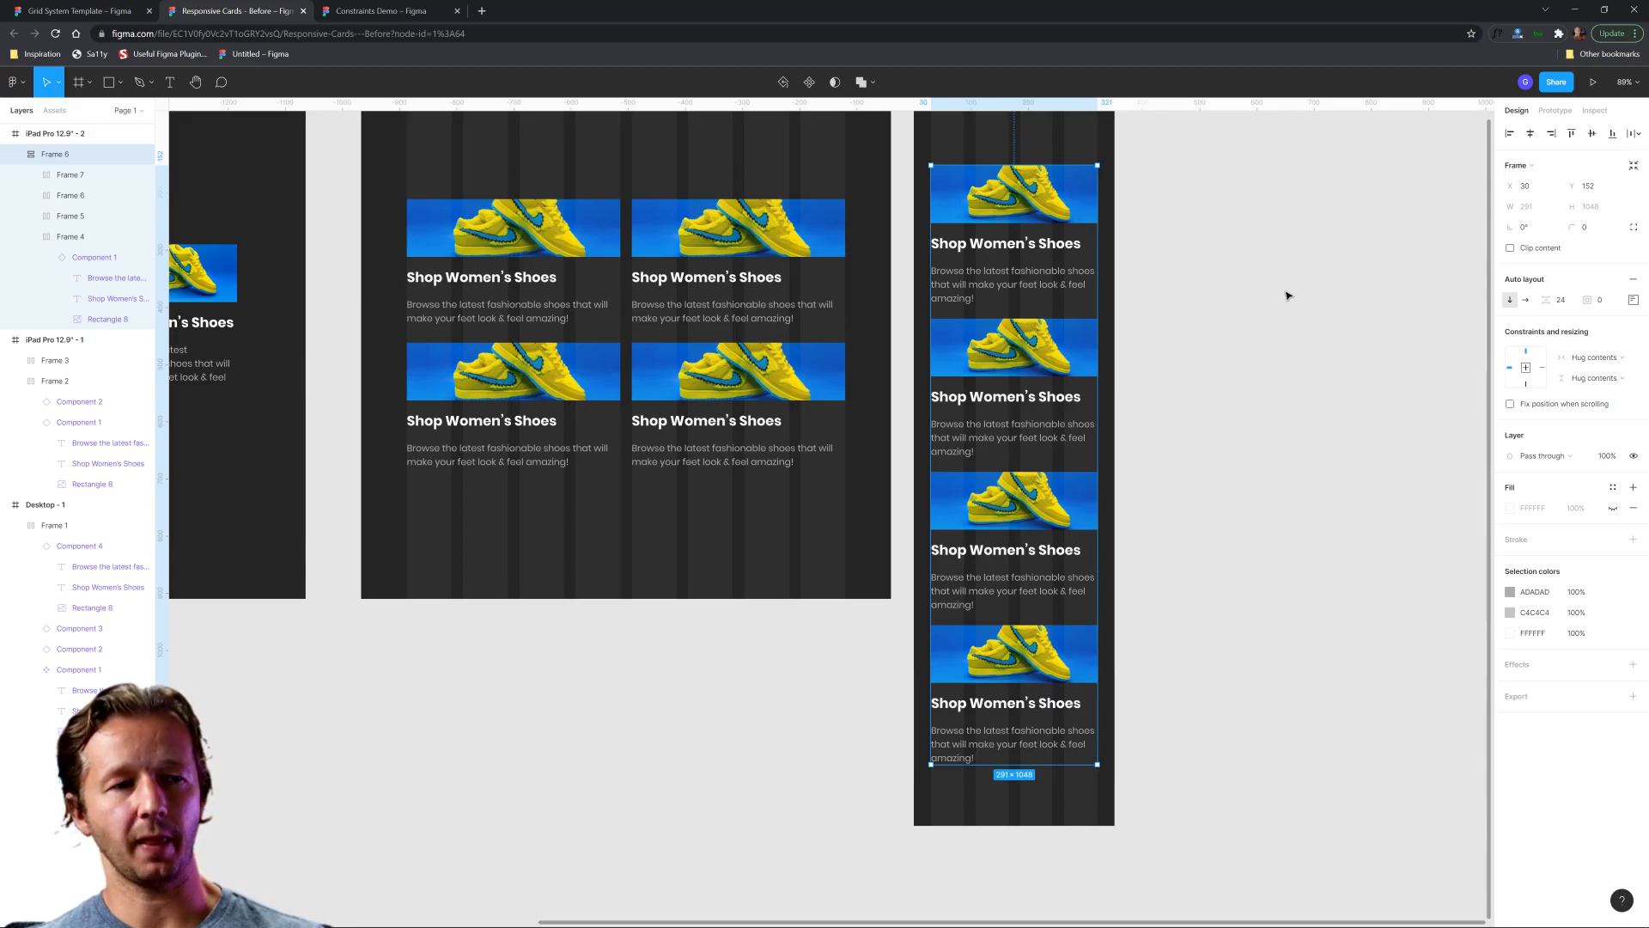
pyautogui.click(1596, 361)
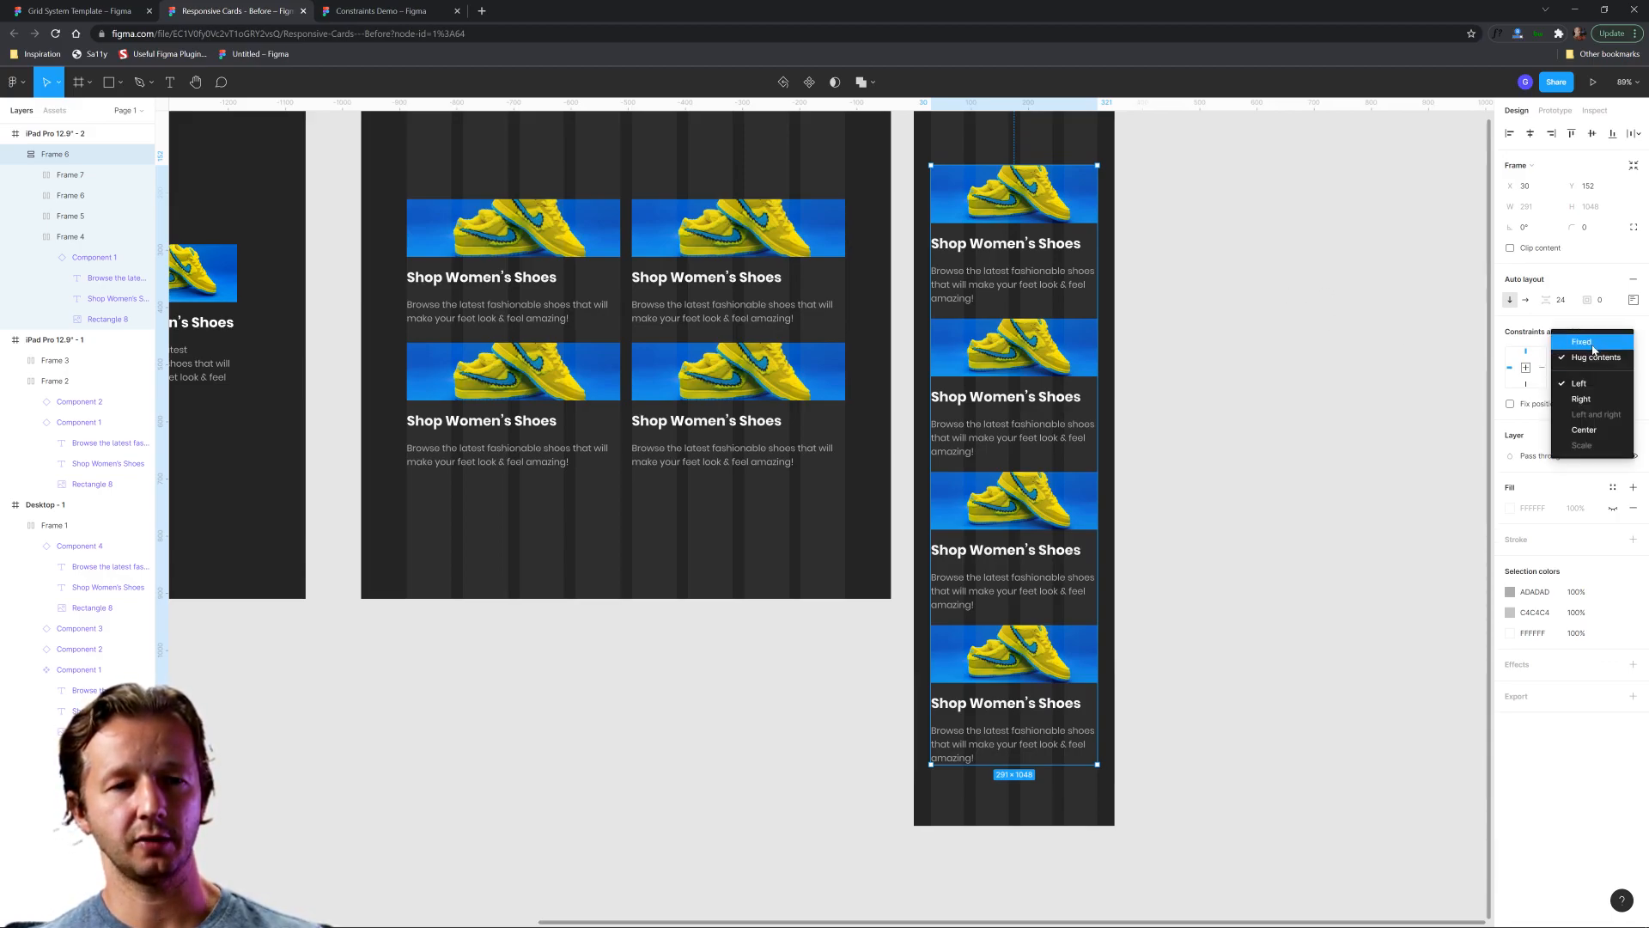
pyautogui.click(1593, 344)
pyautogui.click(1591, 358)
pyautogui.click(1588, 388)
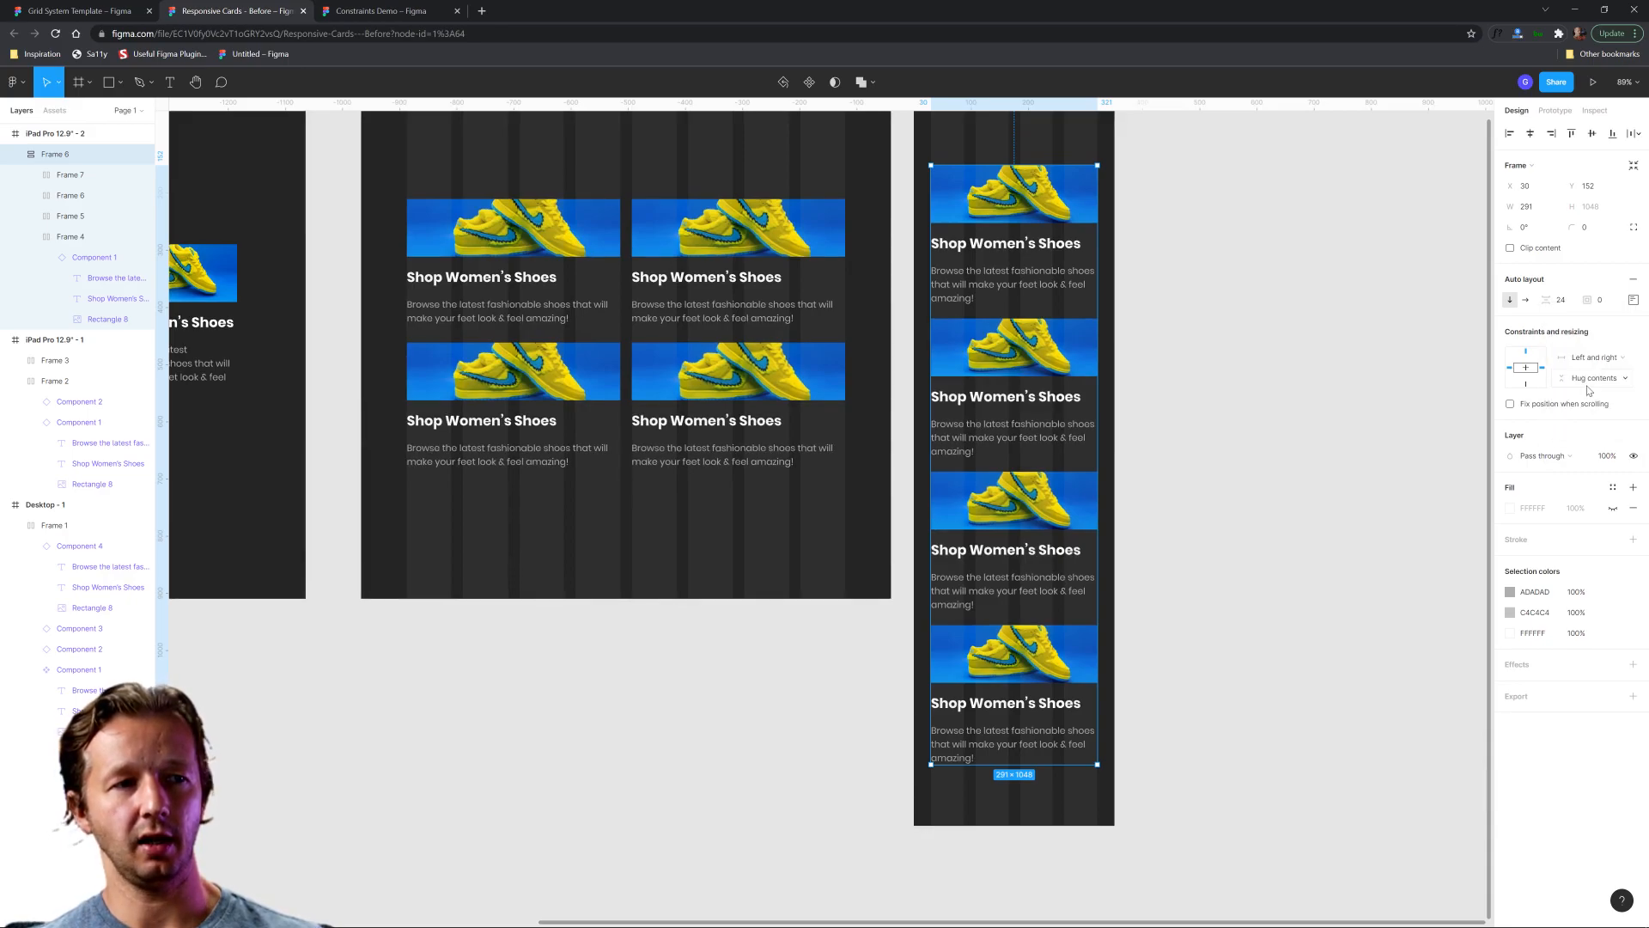
# Set the horizontal resizing of all four cards inside the stack to Fill container.
pyautogui.click(1285, 298)
pyautogui.moveTo(1275, 250); pyautogui.dragTo(1222, 286)
pyautogui.moveTo(1148, 170); pyautogui.dragTo(1121, 195)
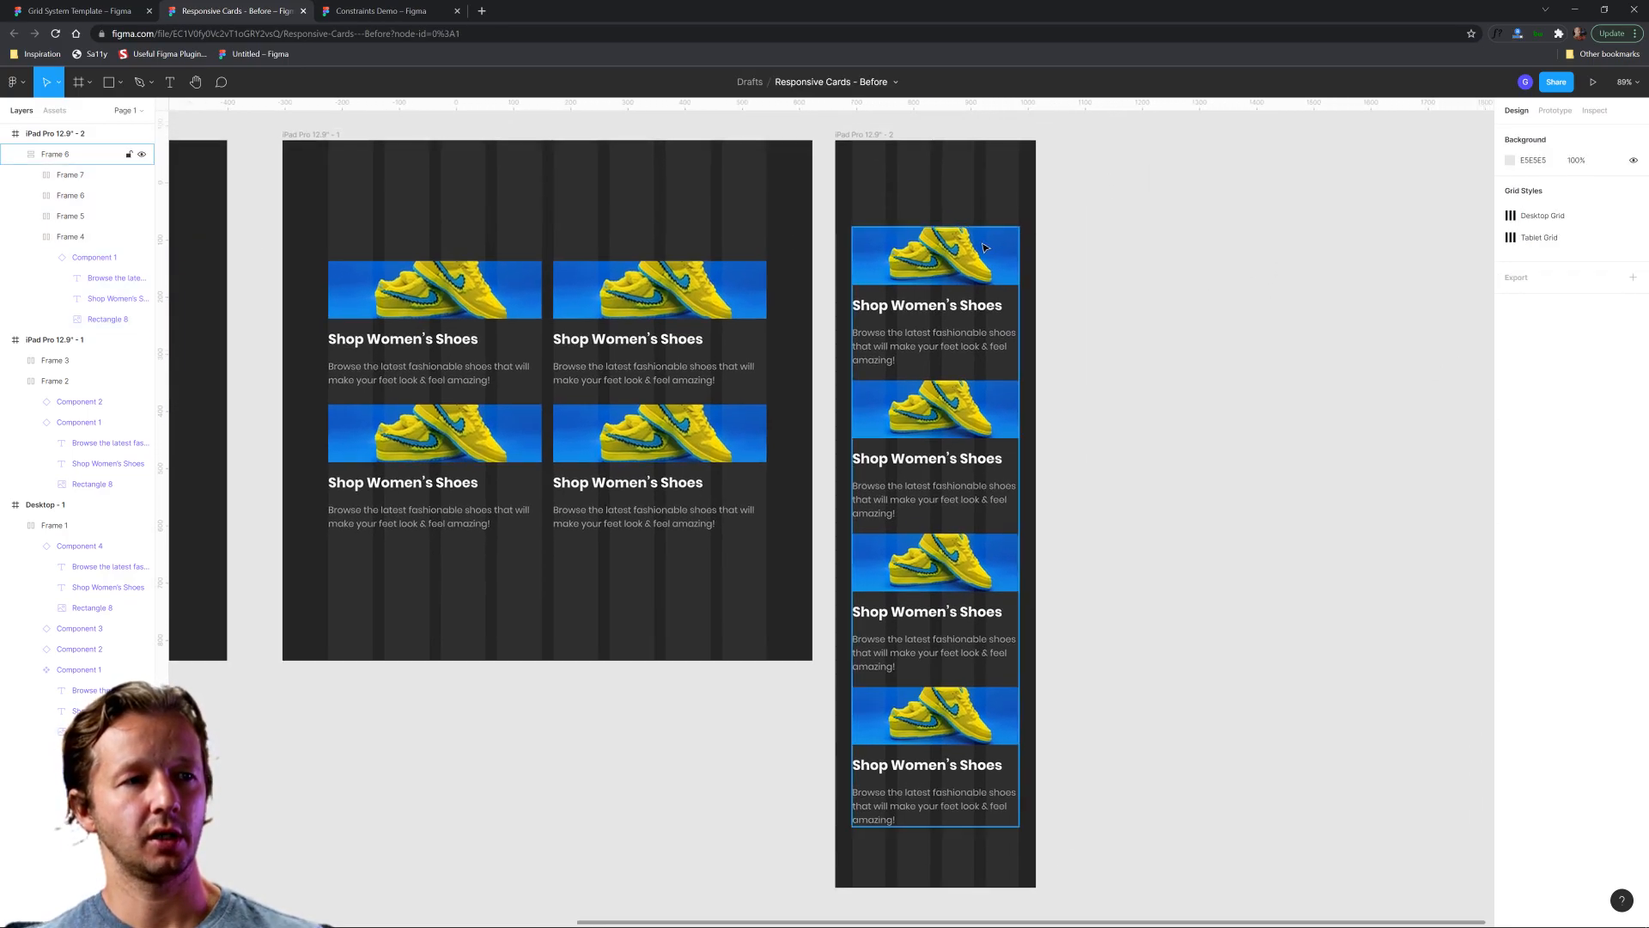
pyautogui.doubleClick(985, 247)
pyautogui.keyDown('shift'); pyautogui.click(982, 391); pyautogui.keyUp('shift')
pyautogui.keyDown('shift'); pyautogui.click(977, 537); pyautogui.keyUp('shift')
pyautogui.keyDown('shift'); pyautogui.click(977, 691); pyautogui.keyUp('shift')
pyautogui.click(1594, 334)
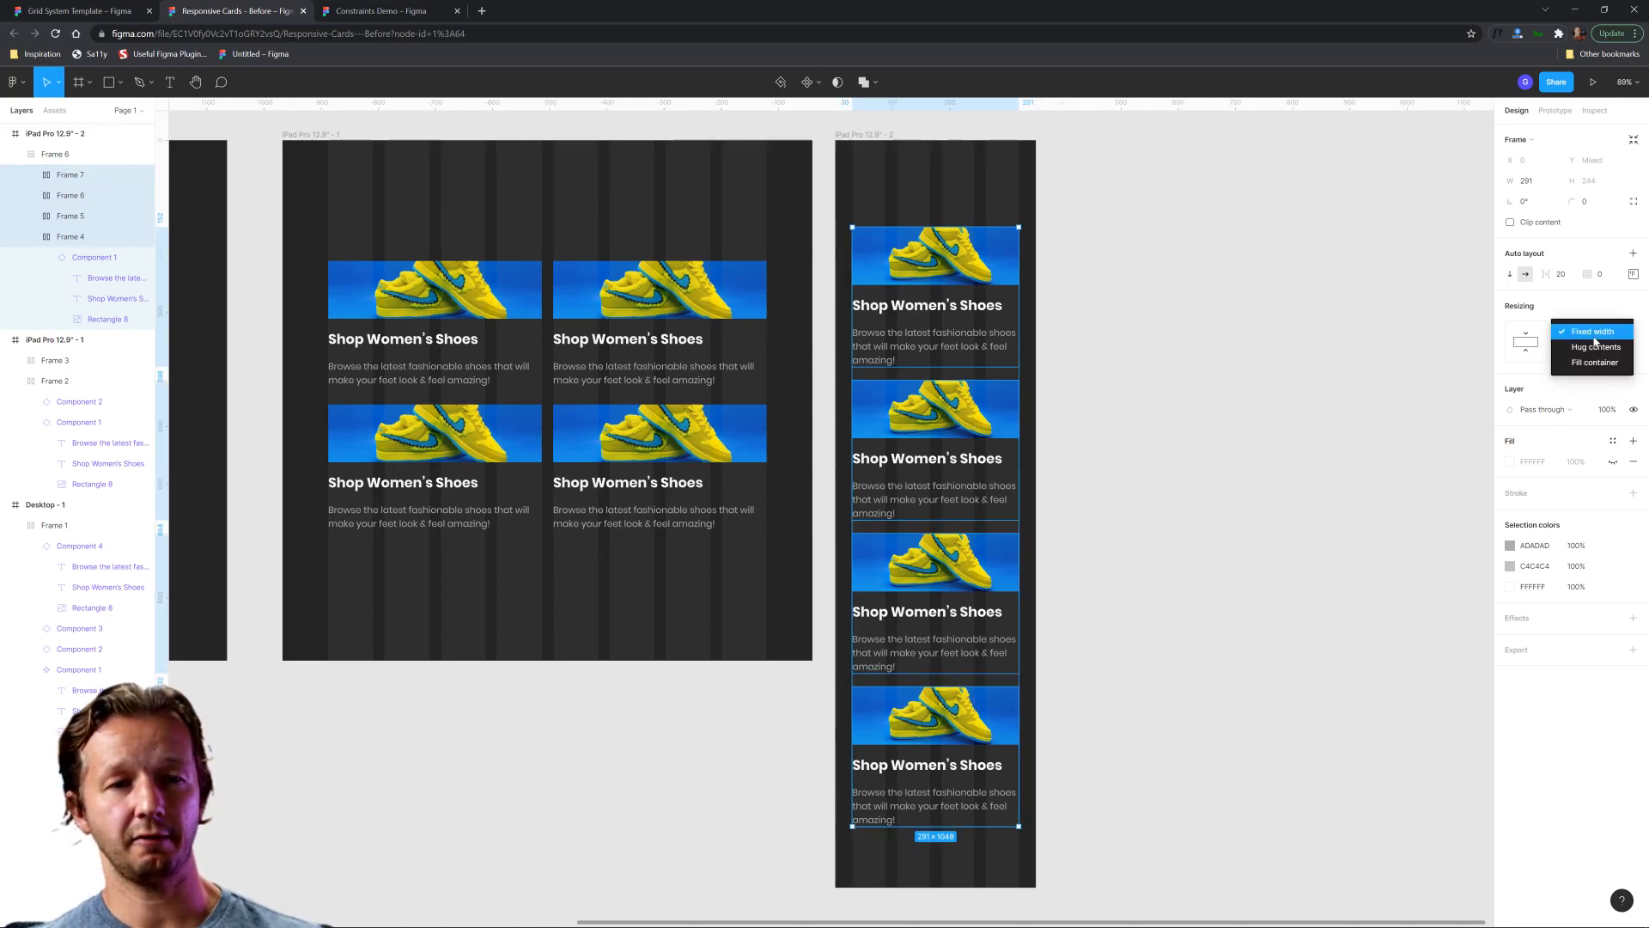
pyautogui.click(1595, 347)
pyautogui.click(1225, 268)
# Narrow the mobile frame to a width of 329 and compare it with the desktop and tablet frames.
pyautogui.click(857, 136)
pyautogui.moveTo(1037, 206)
pyautogui.mouseDown()
pyautogui.moveTo(1177, 220)
pyautogui.moveTo(1002, 210)
pyautogui.moveTo(1133, 221)
pyautogui.moveTo(1020, 221)
pyautogui.mouseUp()
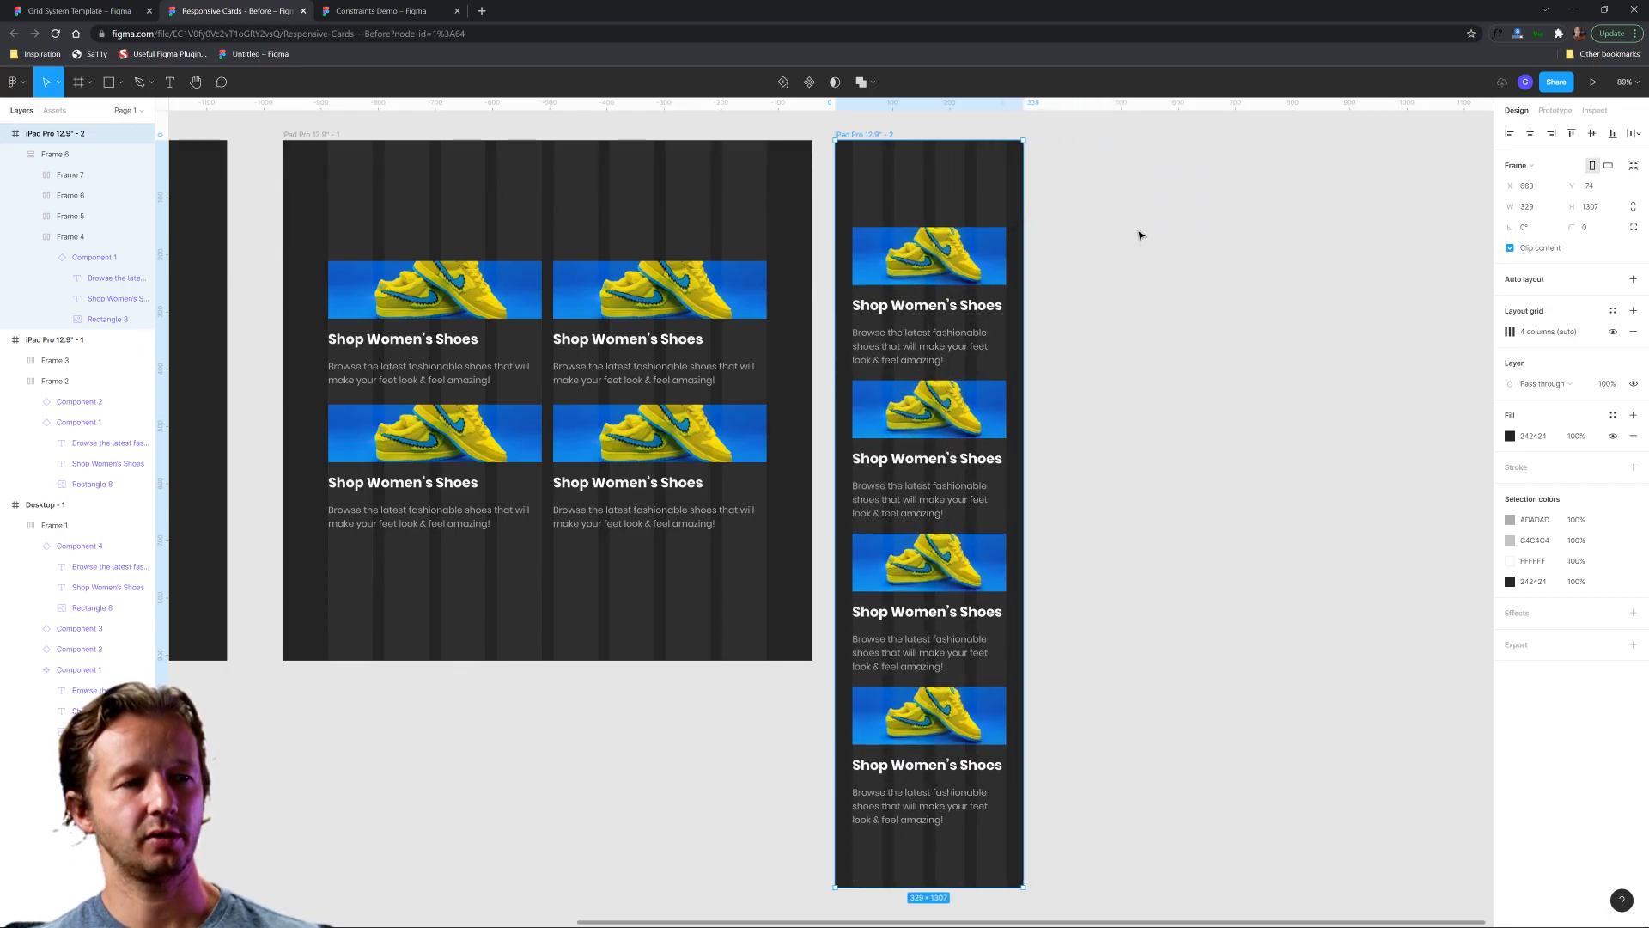
pyautogui.click(1132, 233)
pyautogui.scroll(-3, 1208, 379)
pyautogui.moveTo(1204, 379); pyautogui.dragTo(1314, 350)
pyautogui.scroll(2, 1308, 380)
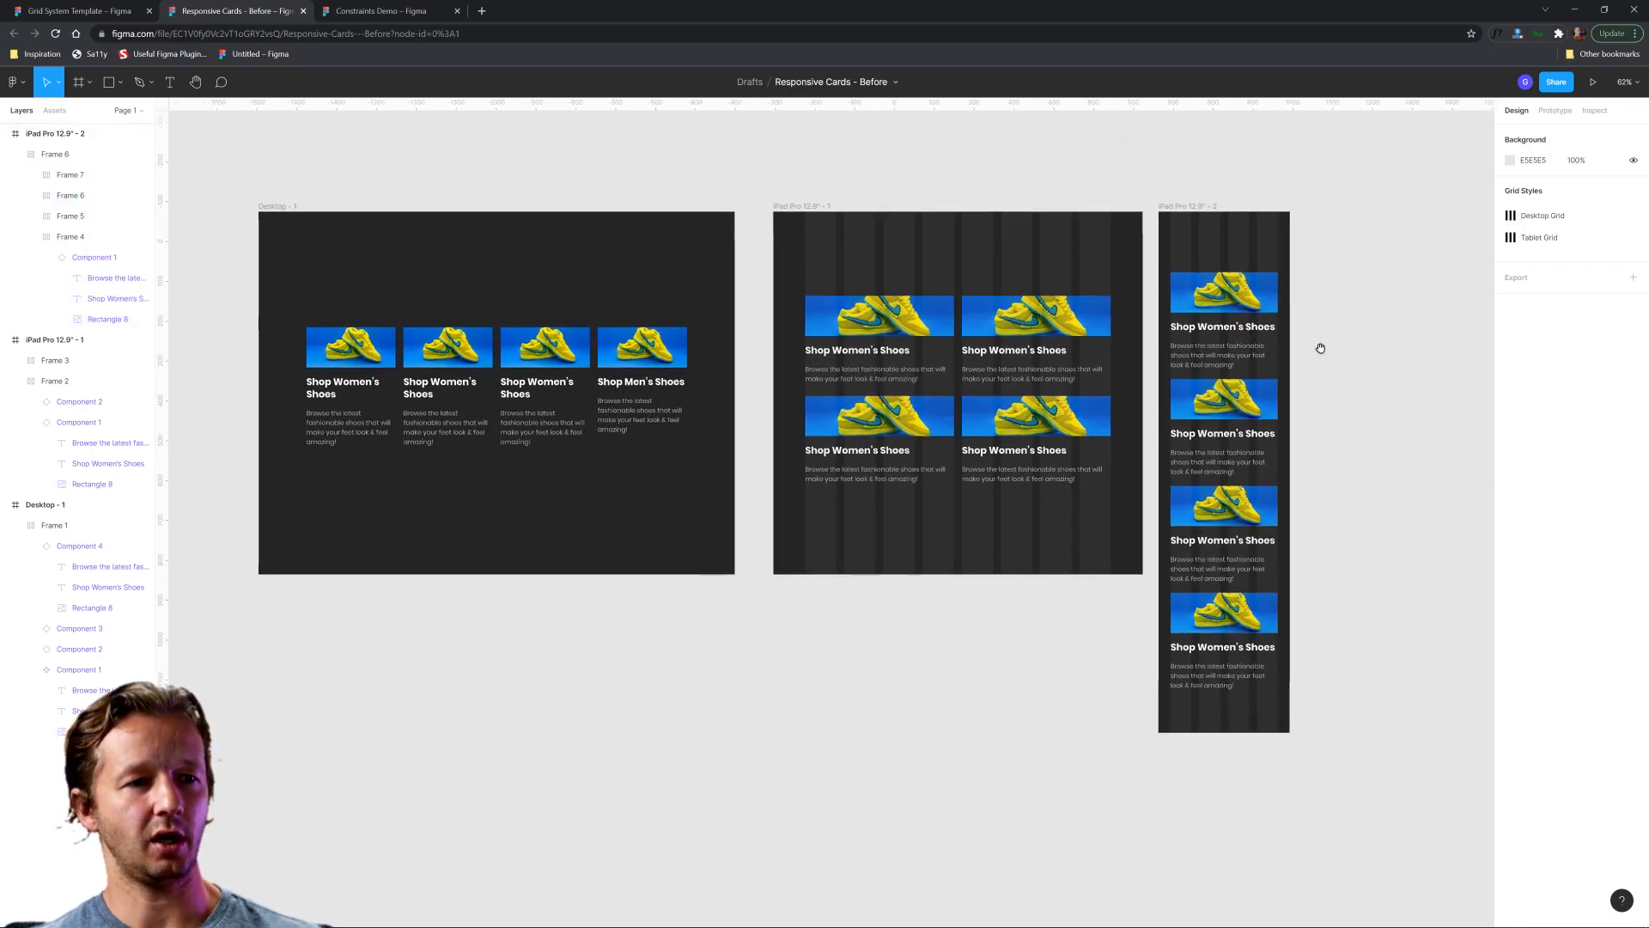